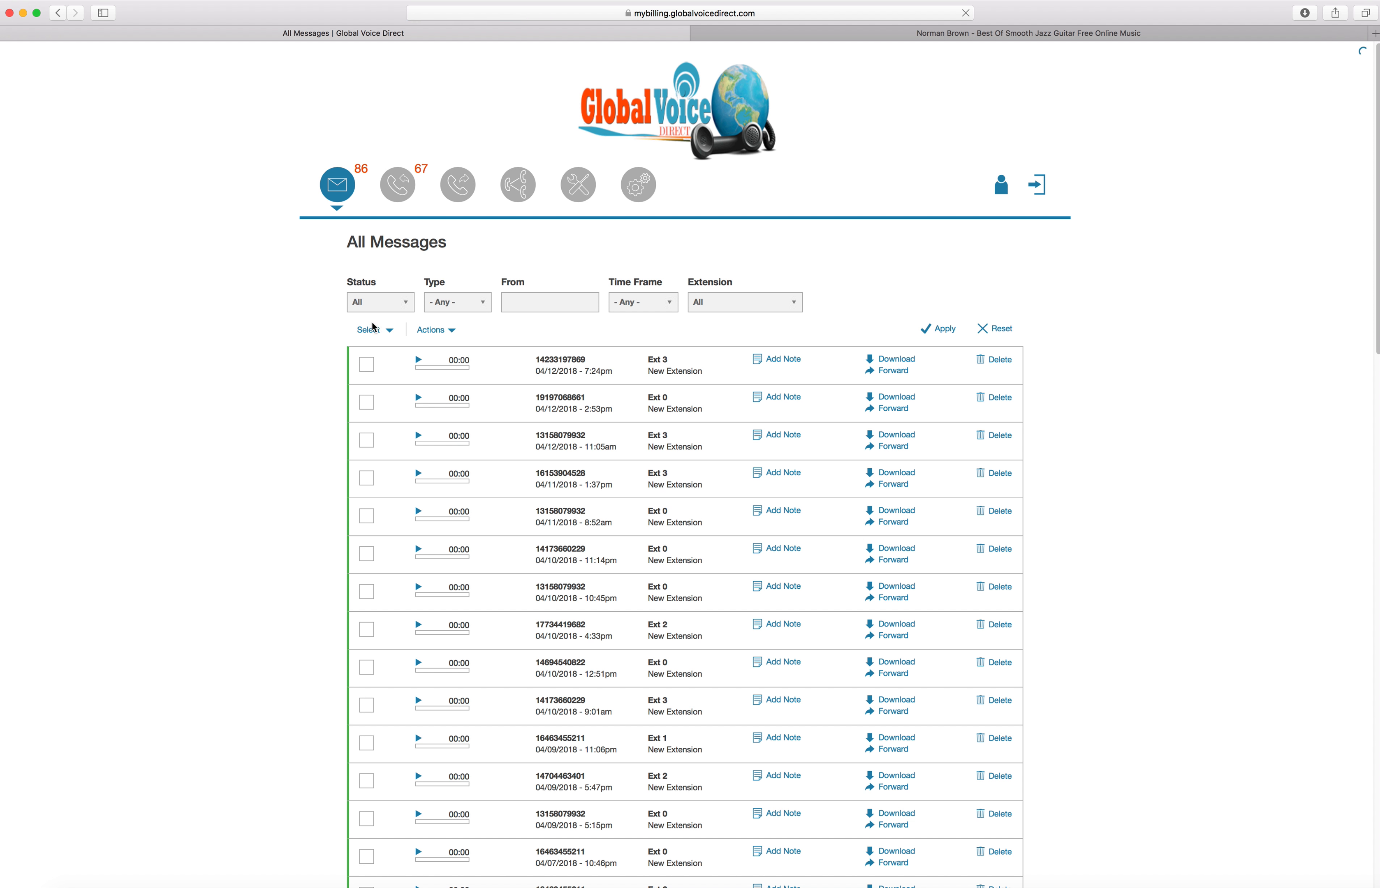
Filter the message list to status New and type Voicemail
{"action": "scroll", "coordinate": [374, 326], "scroll_direction": "down", "scroll_amount": 1}
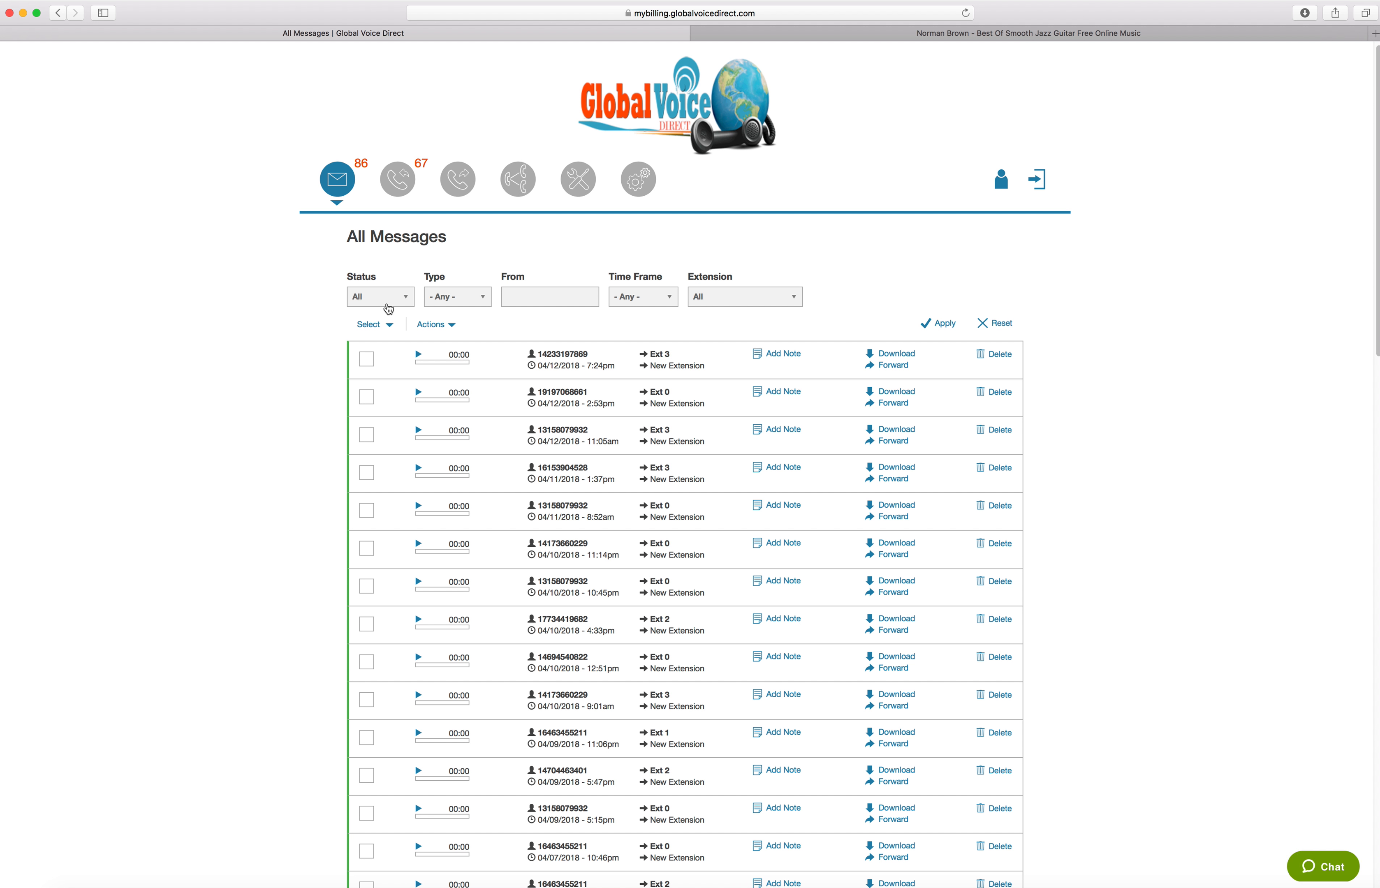
{"action": "left_click", "coordinate": [393, 303]}
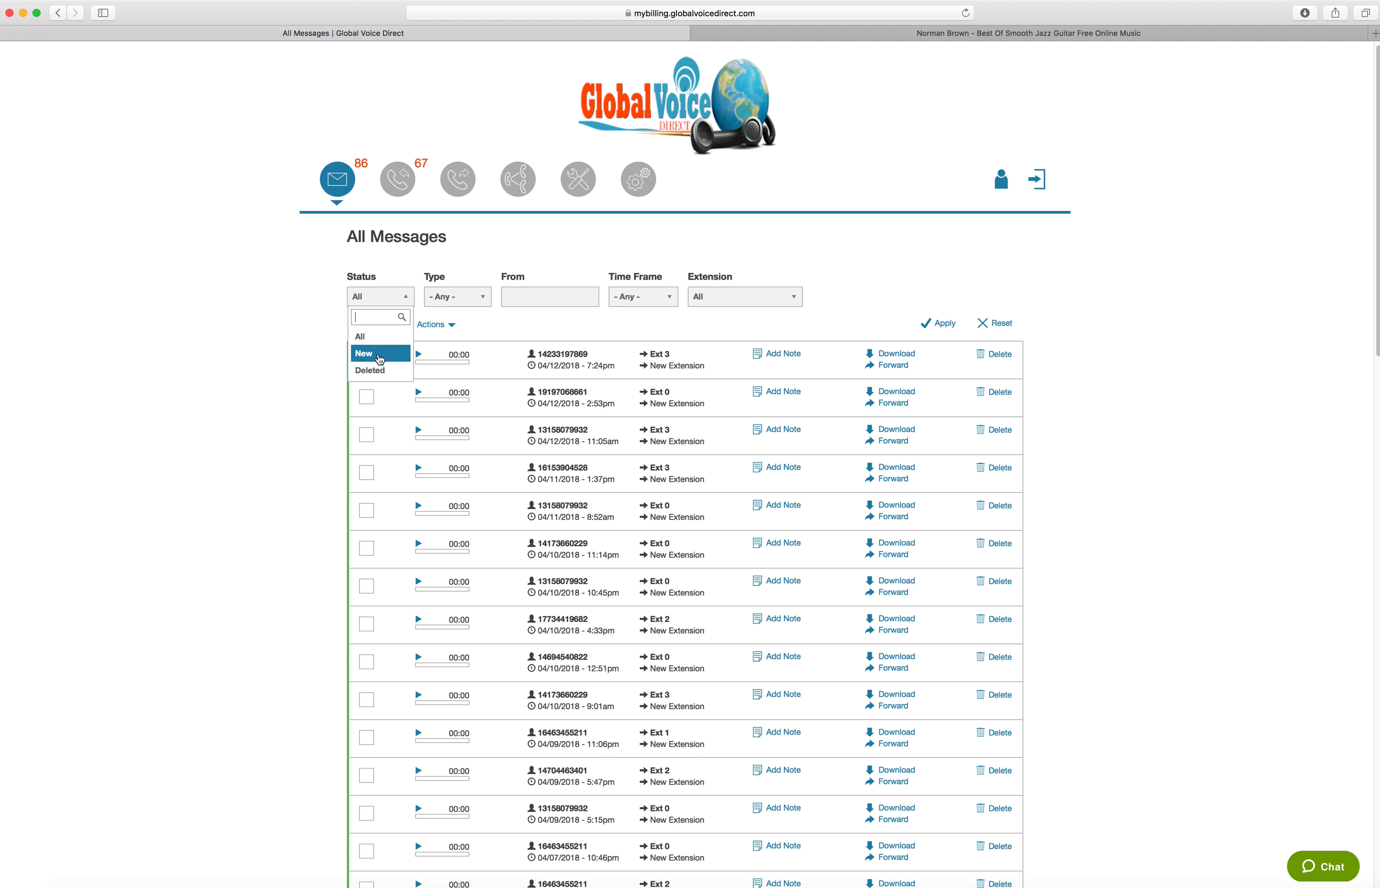
{"action": "left_click", "coordinate": [365, 359]}
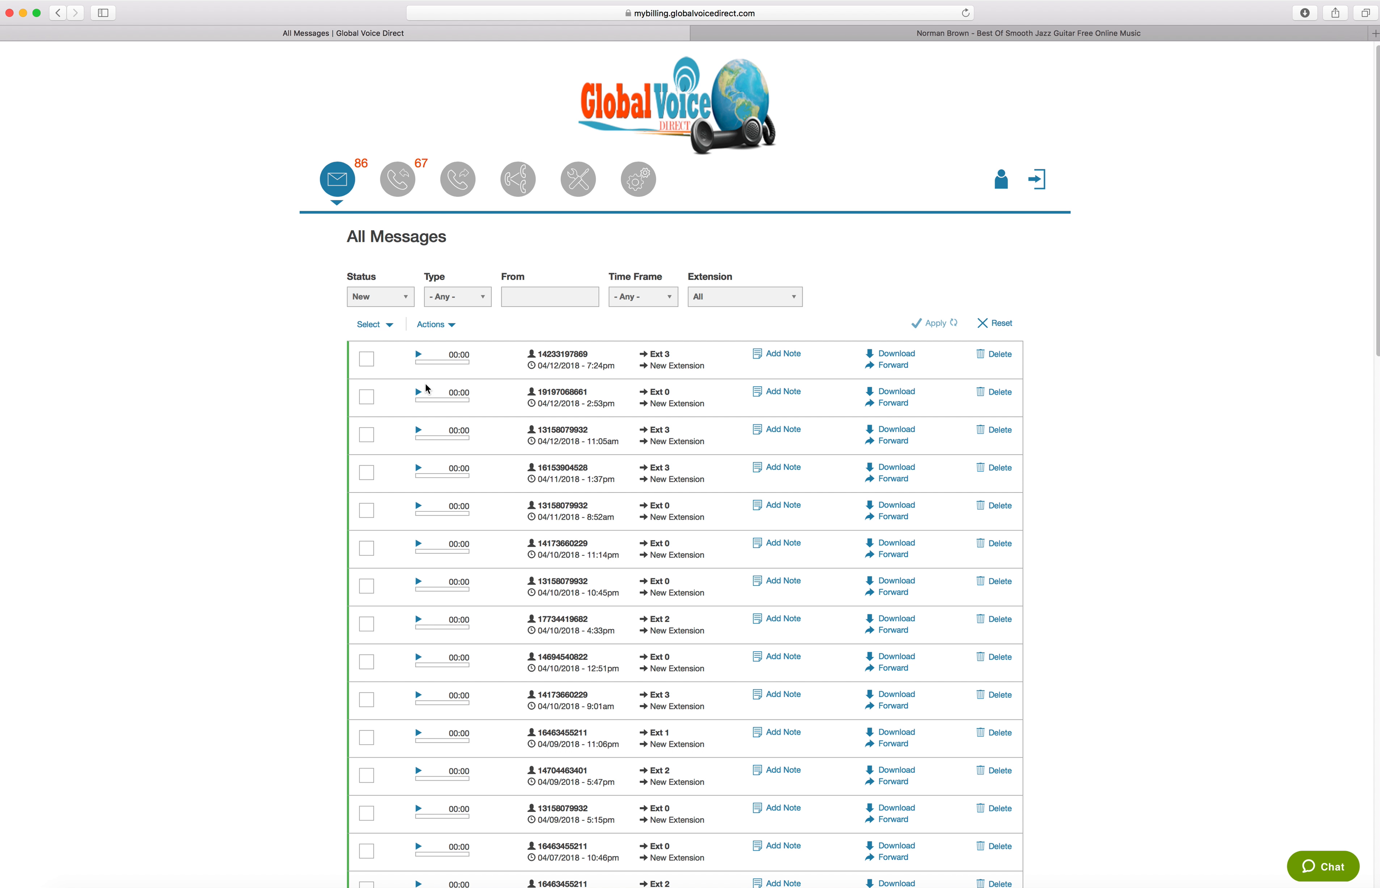
{"action": "left_click", "coordinate": [447, 302]}
{"action": "left_click", "coordinate": [461, 307]}
{"action": "left_click", "coordinate": [454, 359]}
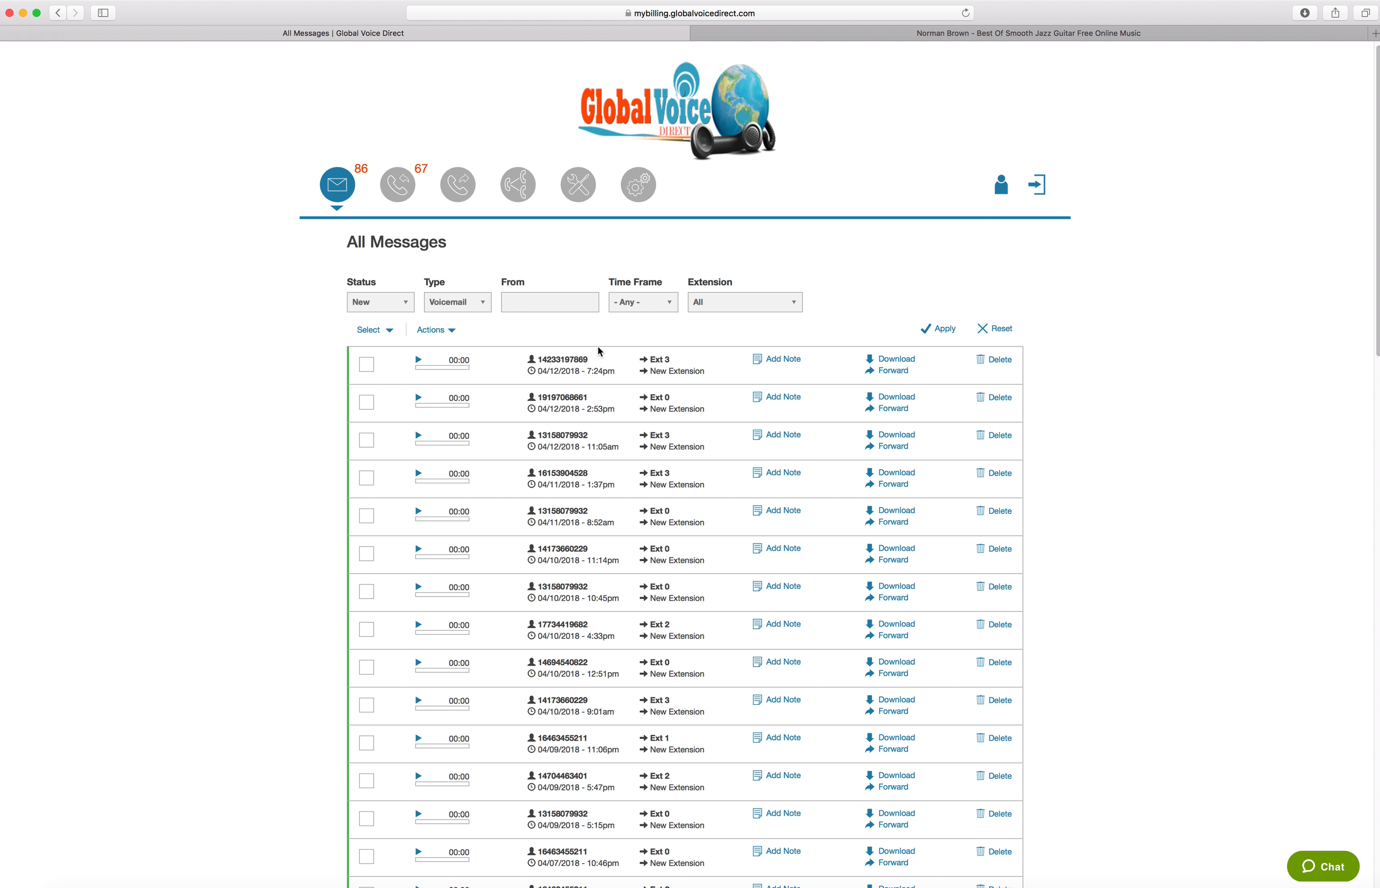
Switch the message type filter to FAX and back to Voicemail
{"action": "left_click", "coordinate": [462, 305]}
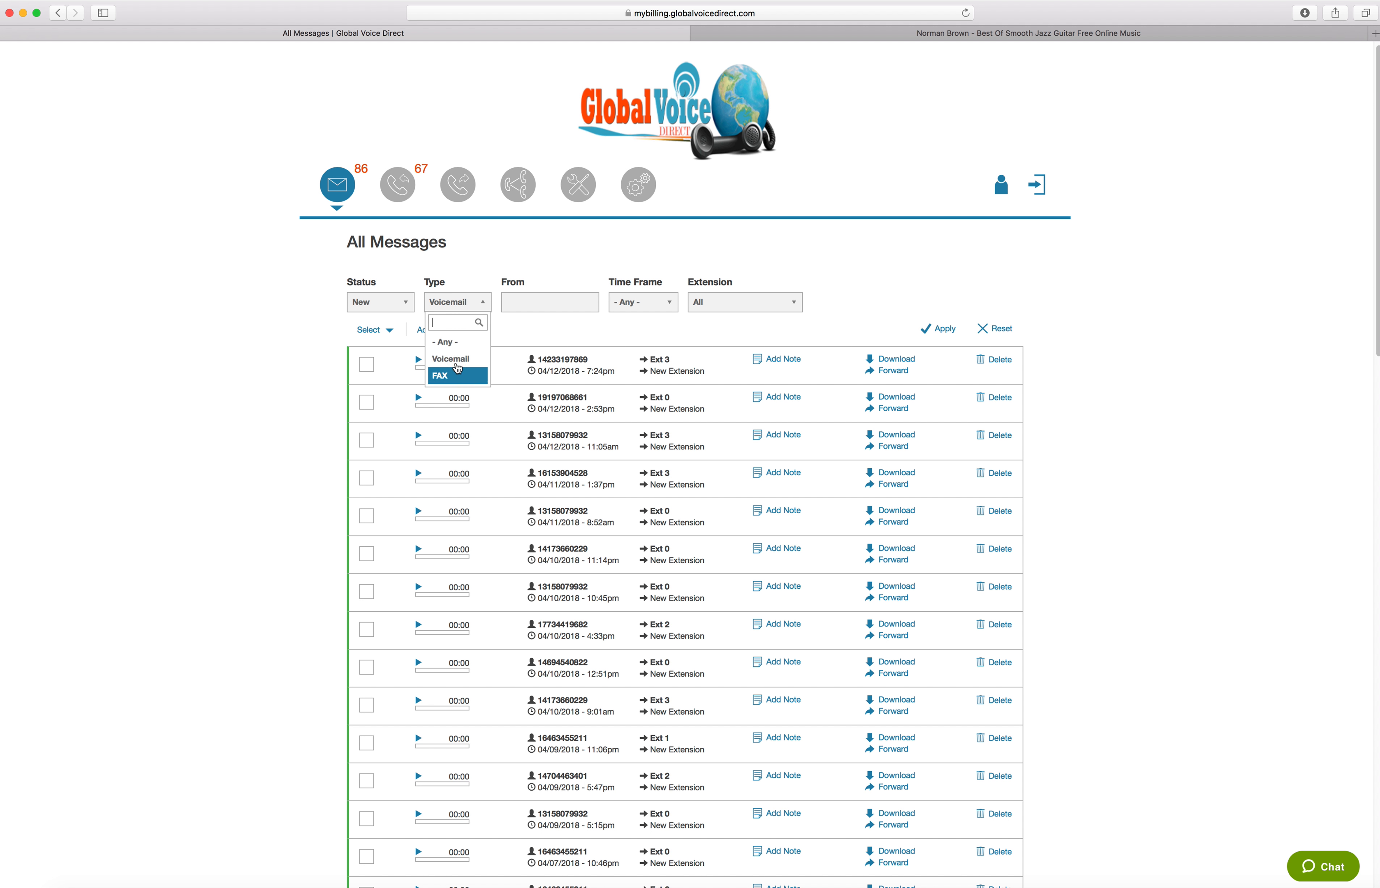
{"action": "left_click", "coordinate": [450, 383]}
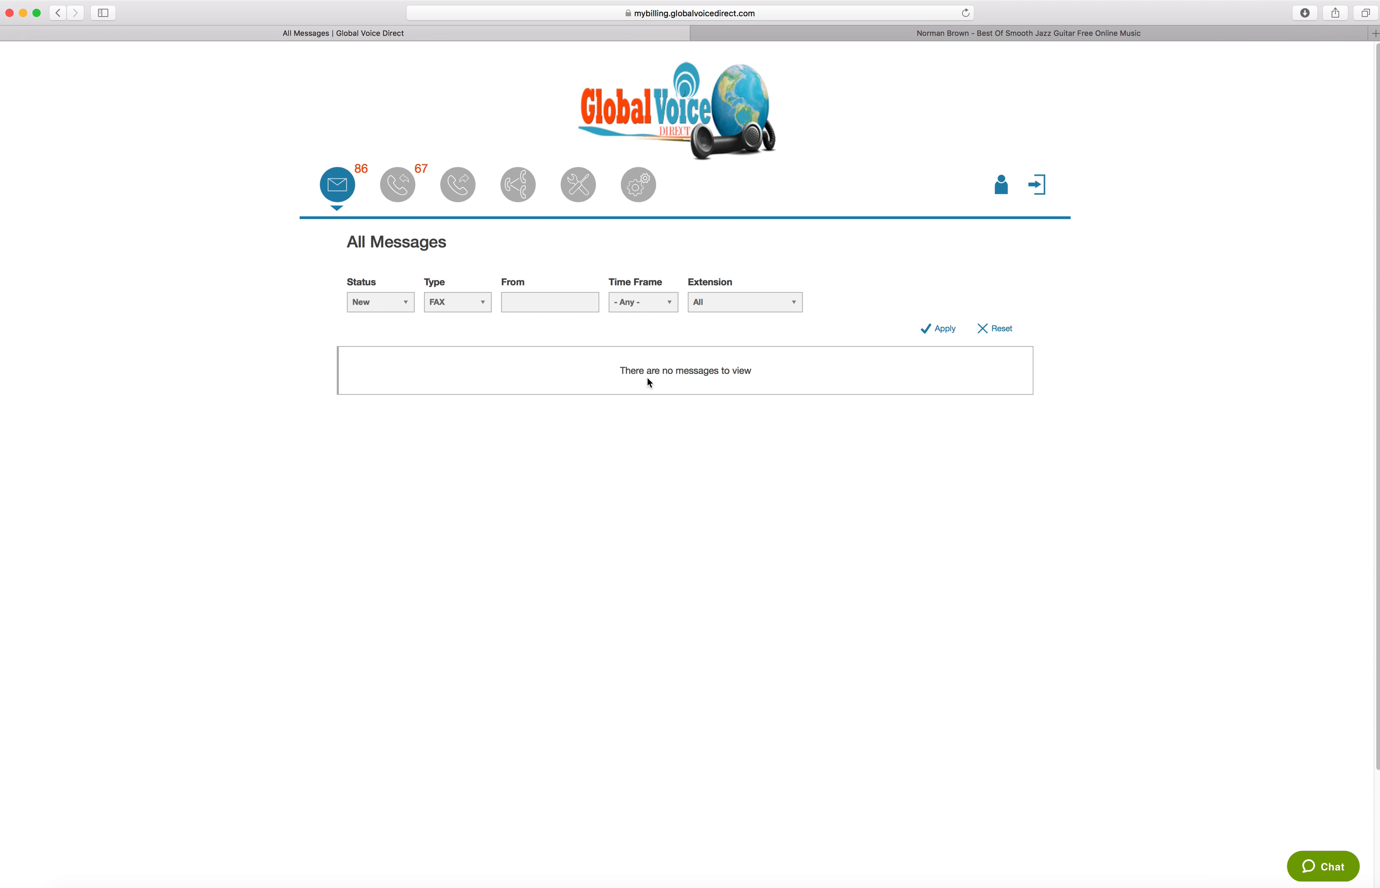
{"action": "left_click", "coordinate": [461, 304]}
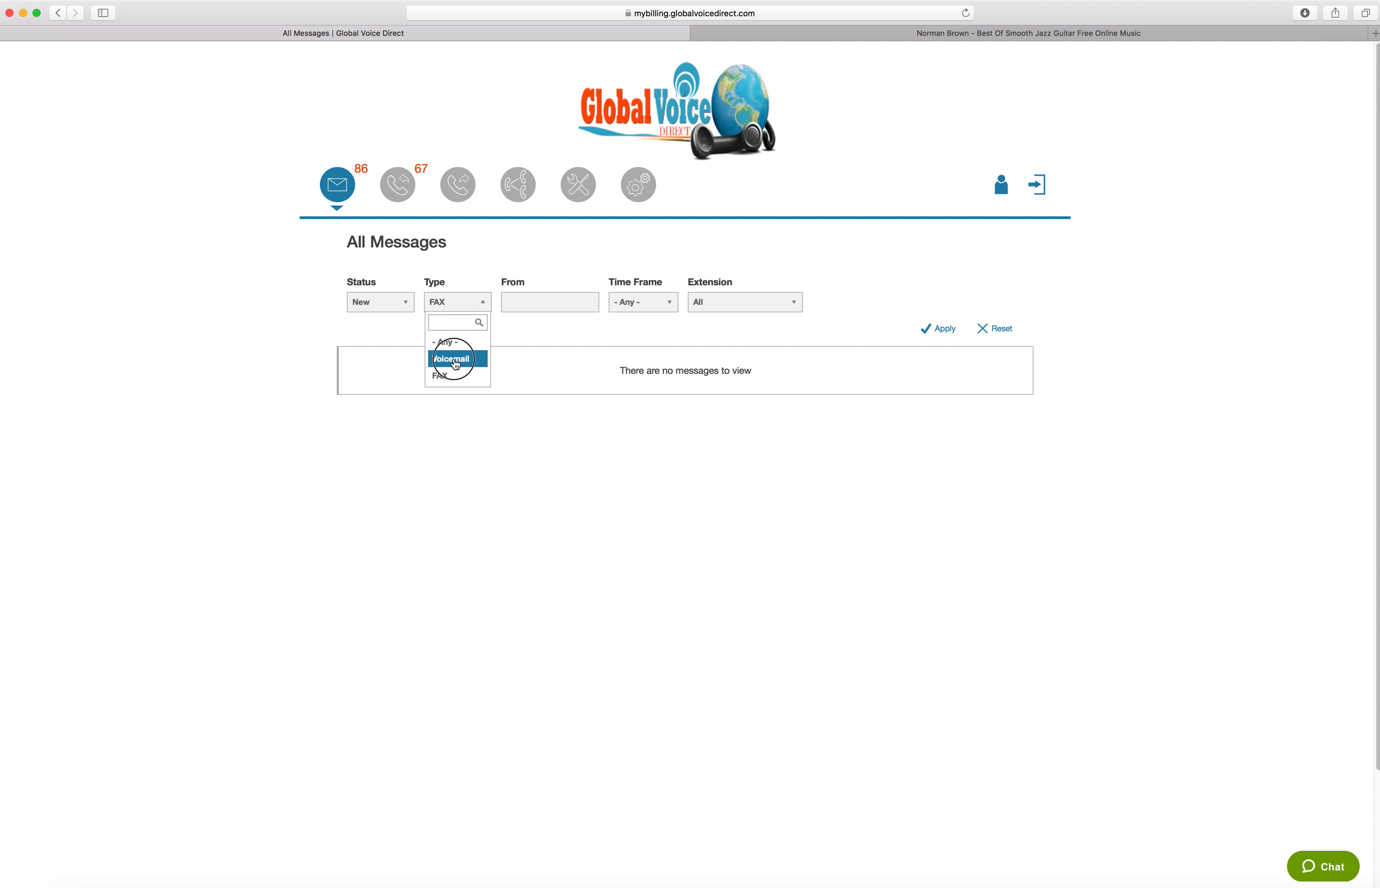
{"action": "left_click", "coordinate": [455, 360]}
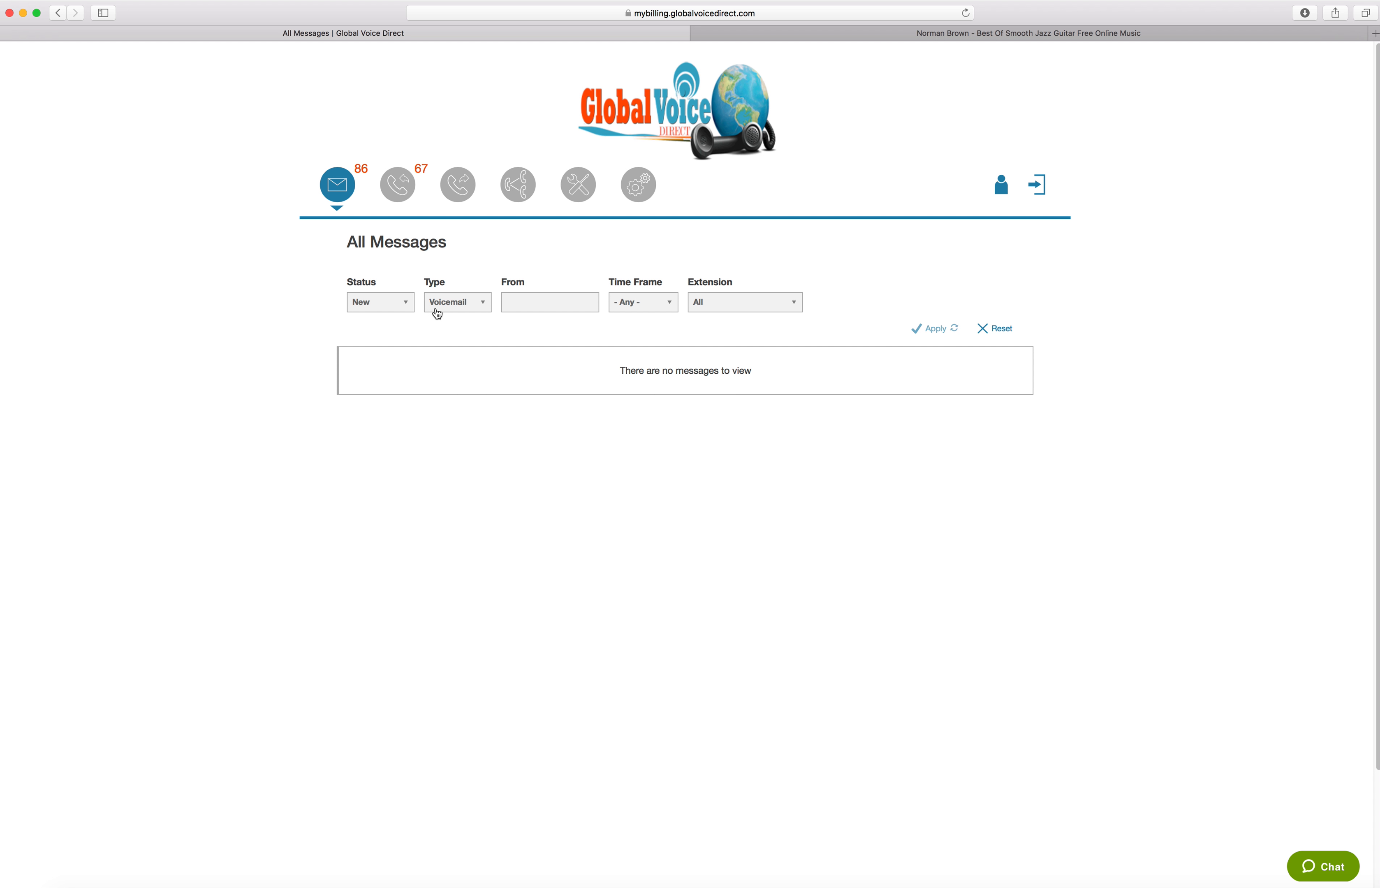
Review the choices offered by the Time Frame filter and leave its selection as it is
{"action": "left_click", "coordinate": [544, 301]}
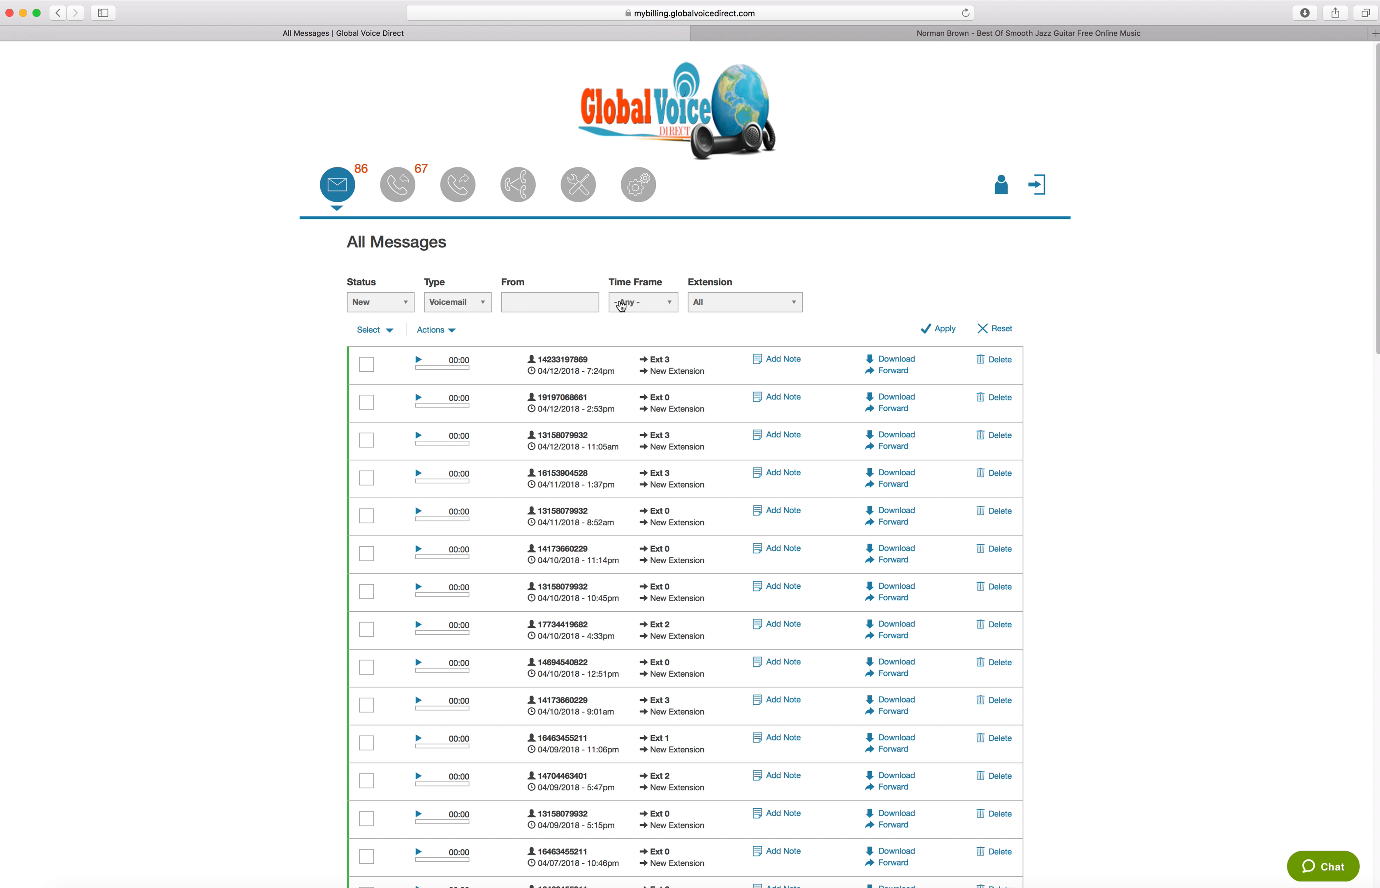
{"action": "left_click", "coordinate": [621, 305]}
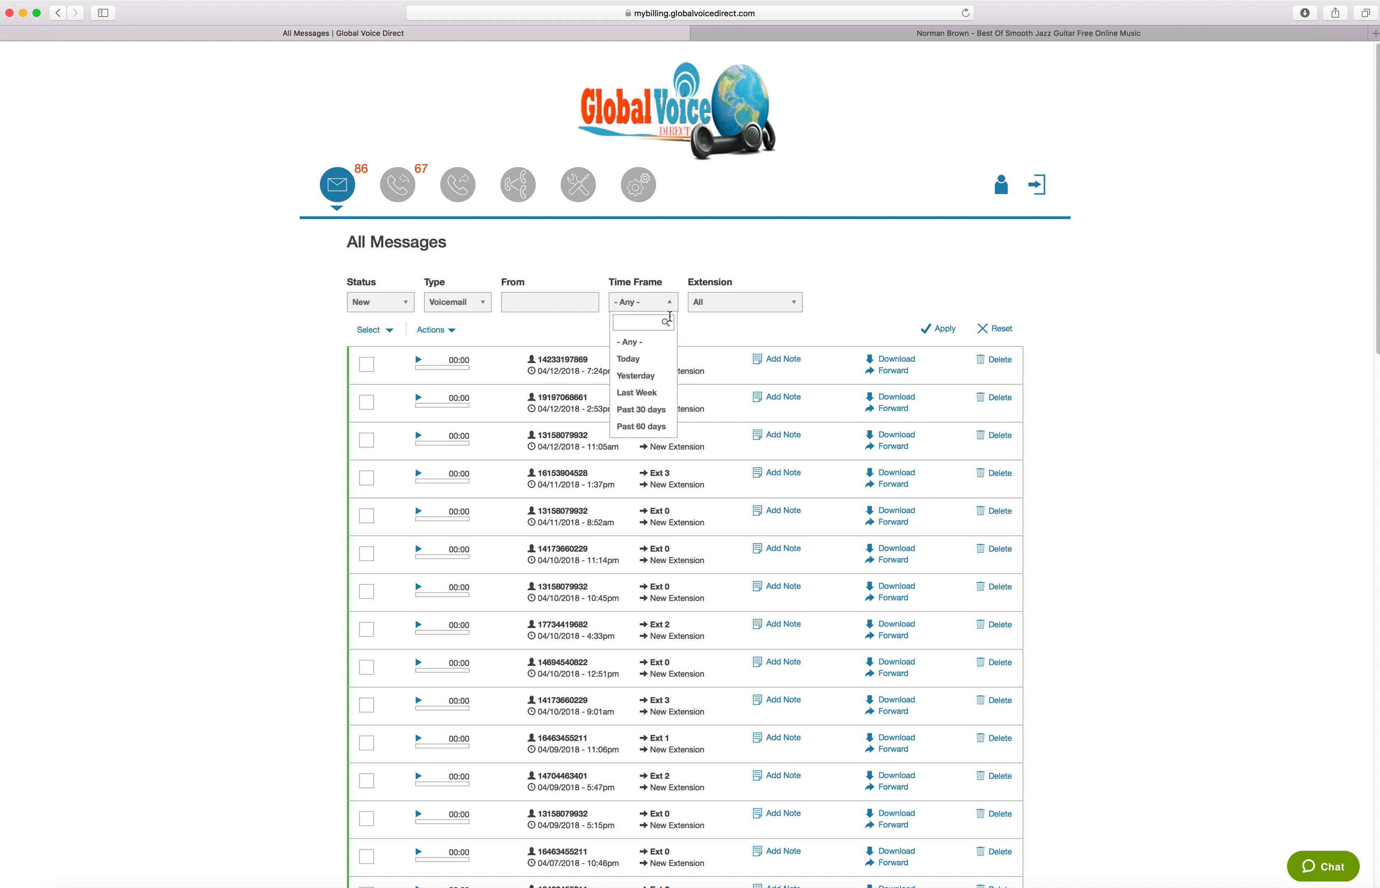
{"action": "left_click", "coordinate": [648, 303]}
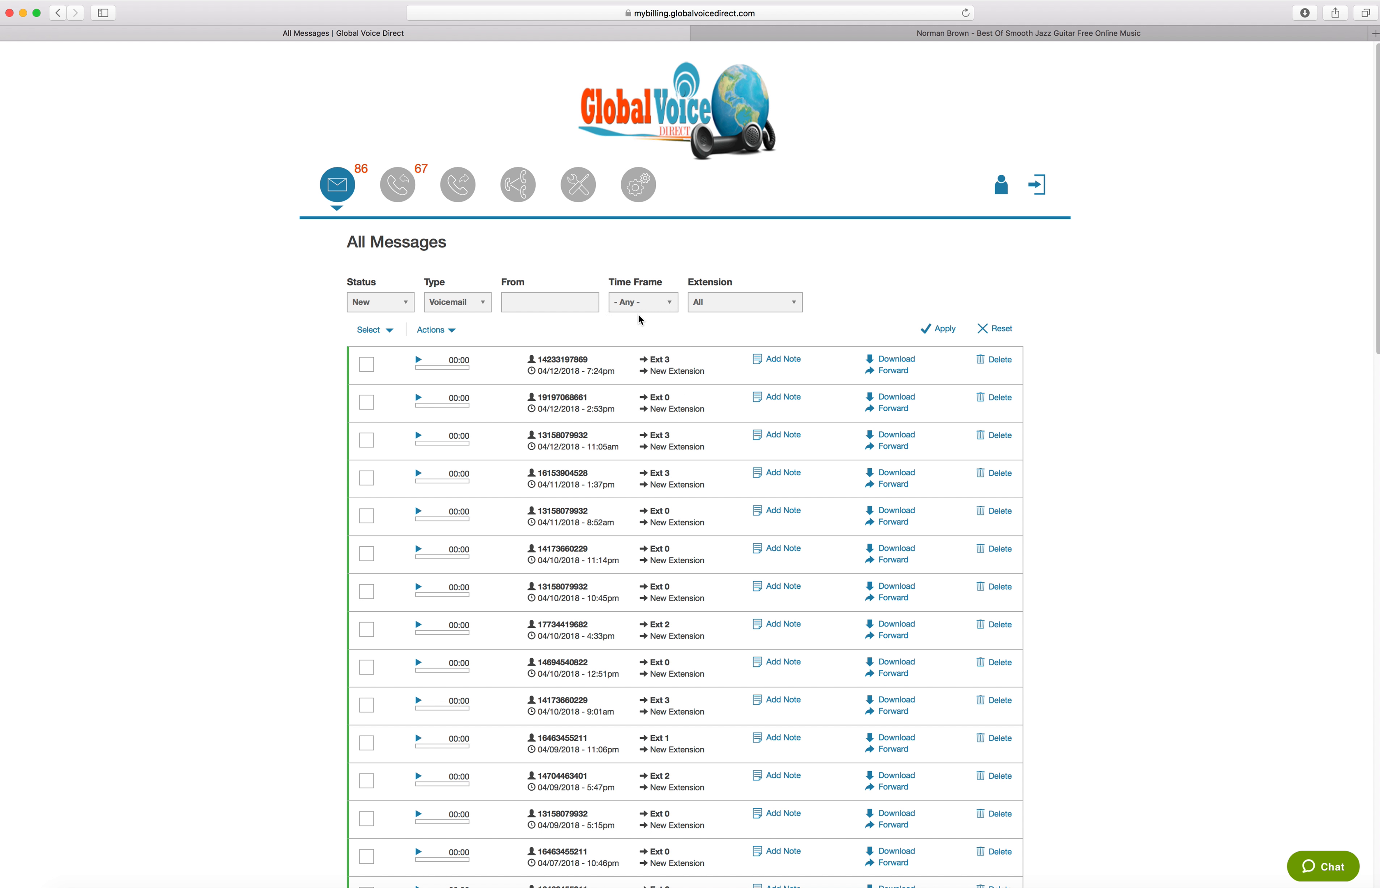
Look through the available extensions and filter the messages by Ext 1 - New Extension
{"action": "left_click", "coordinate": [698, 302]}
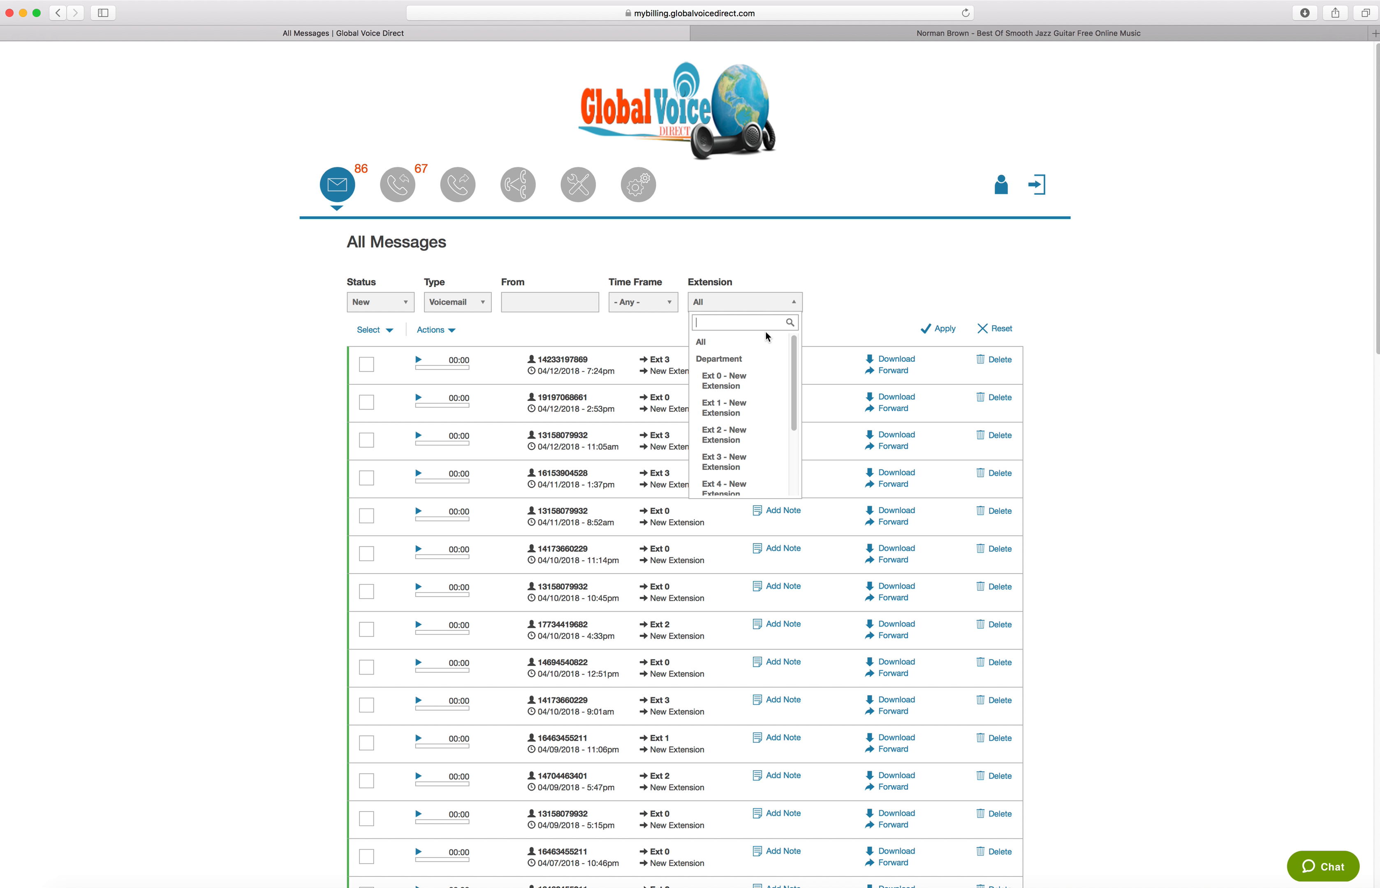
{"action": "left_click_drag", "start_coordinate": [794, 350], "coordinate": [789, 425]}
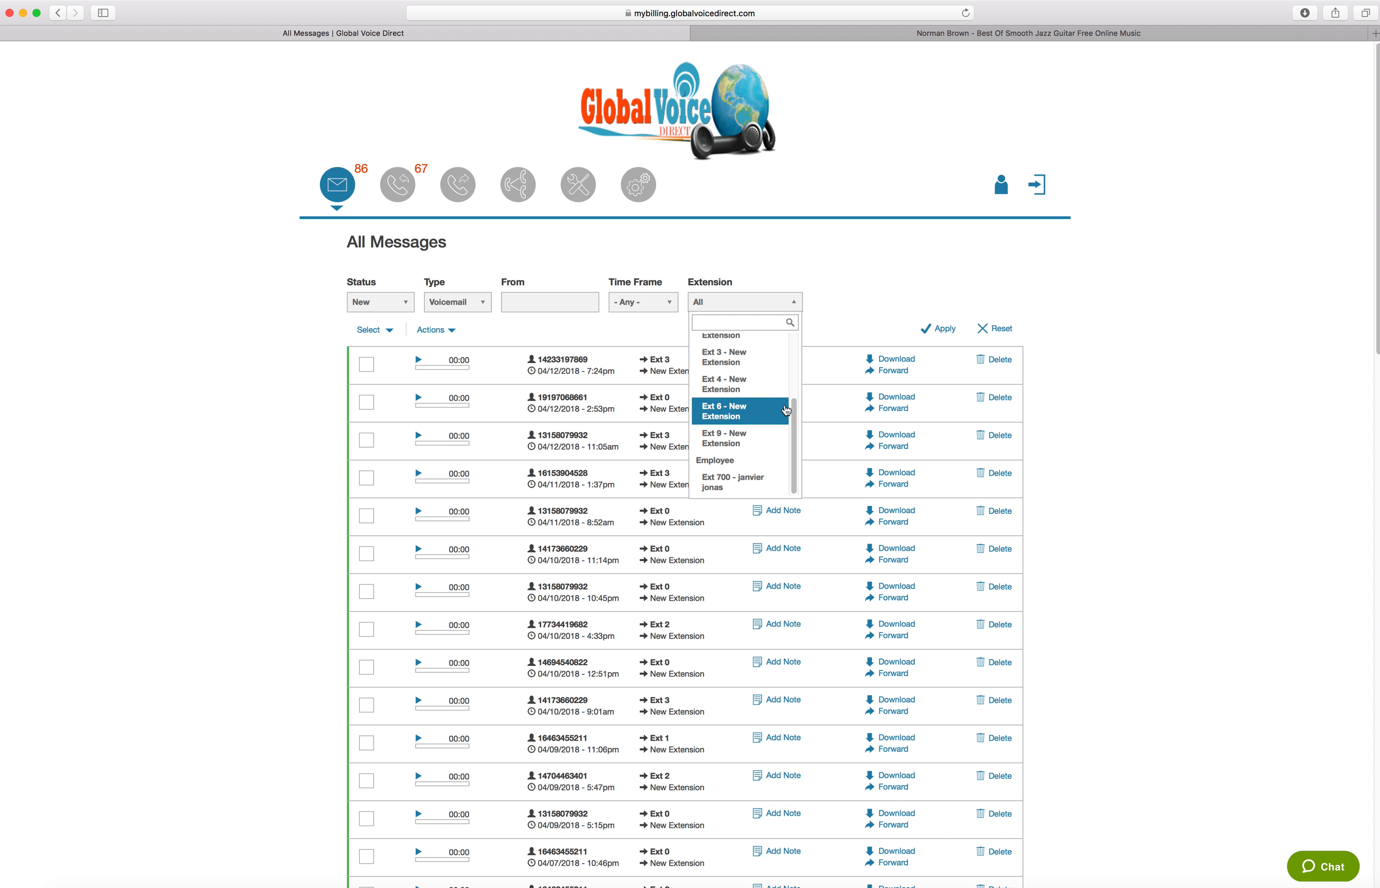
{"action": "left_click_drag", "start_coordinate": [794, 397], "coordinate": [797, 346]}
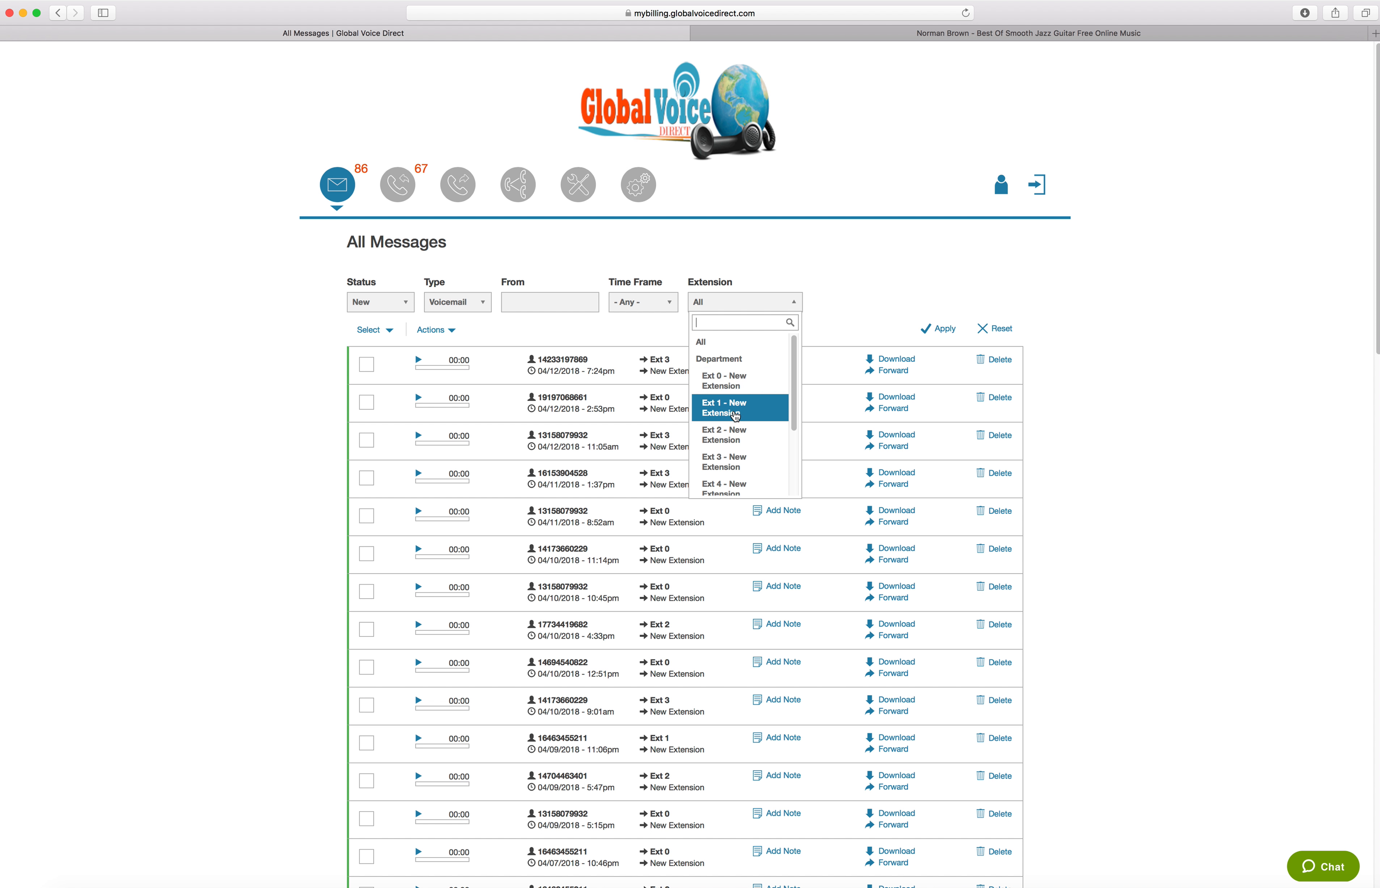
{"action": "left_click", "coordinate": [735, 416]}
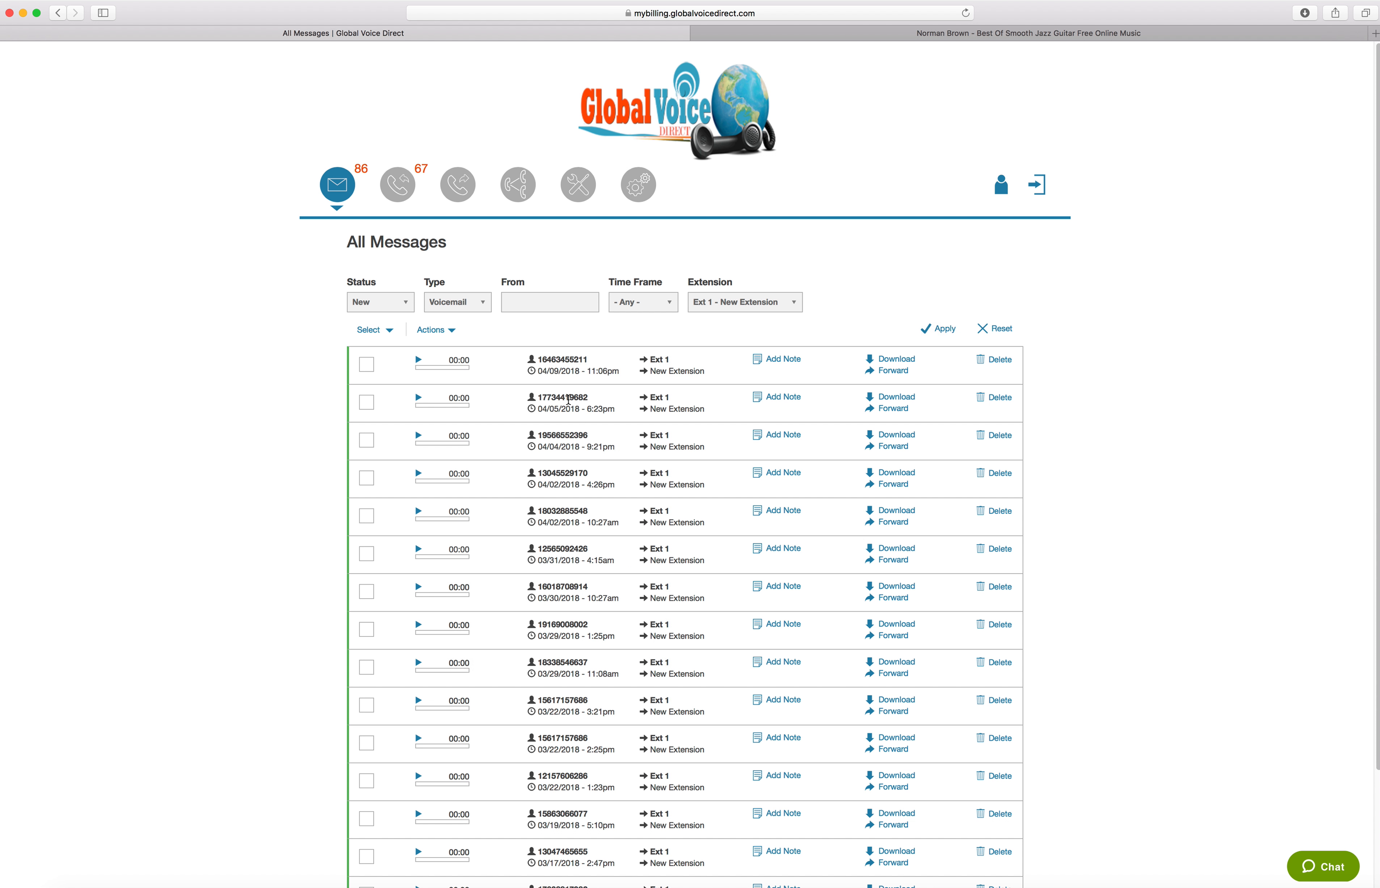
Add the note "I will call voicemail" to the first message in the list and save it
{"action": "scroll", "coordinate": [660, 465], "scroll_direction": "down", "scroll_amount": 5}
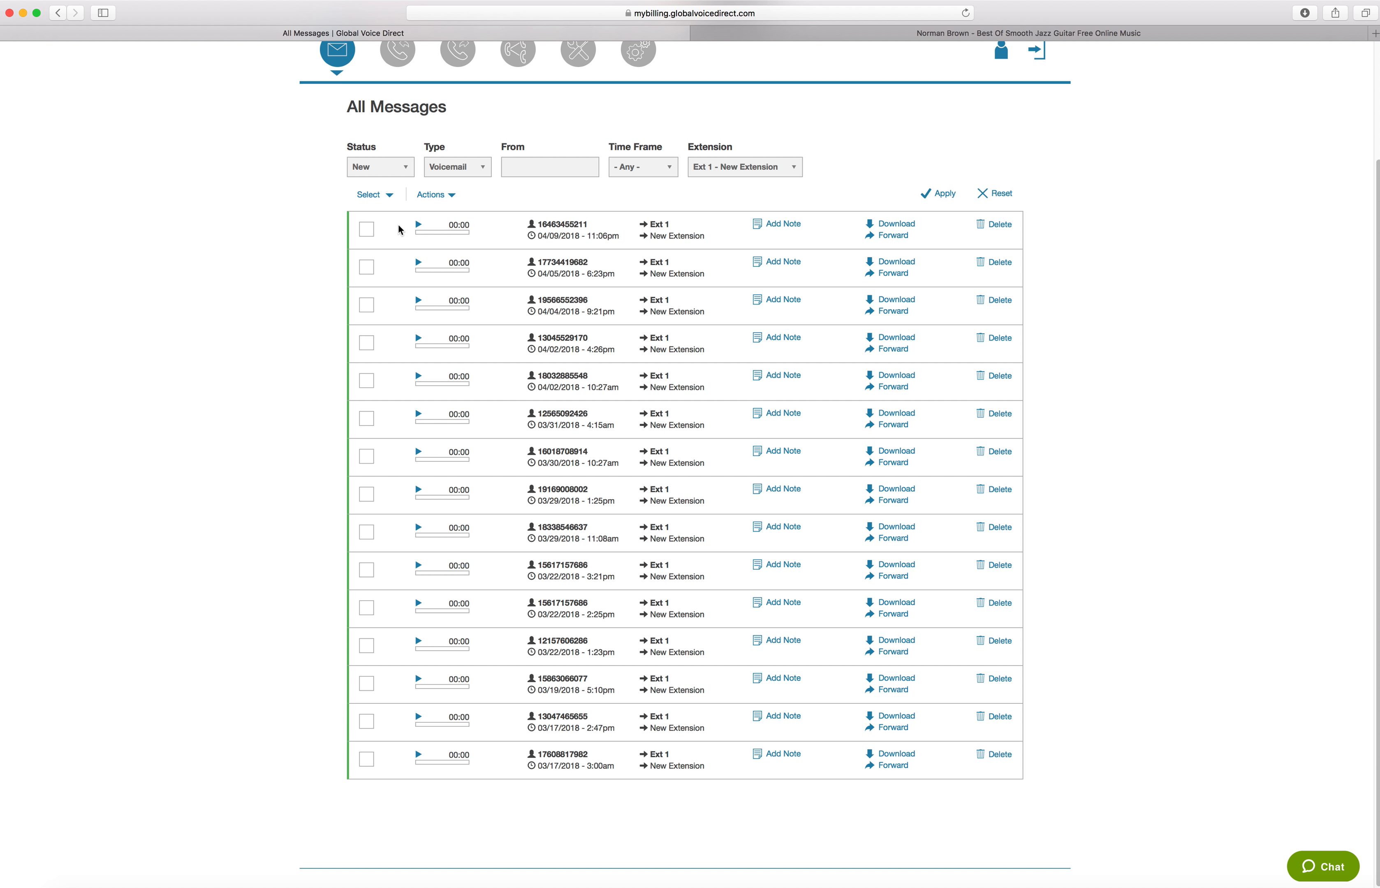
{"action": "left_click", "coordinate": [419, 226]}
{"action": "left_click", "coordinate": [777, 230]}
{"action": "left_click", "coordinate": [801, 142]}
{"action": "type", "text": "I wi"}
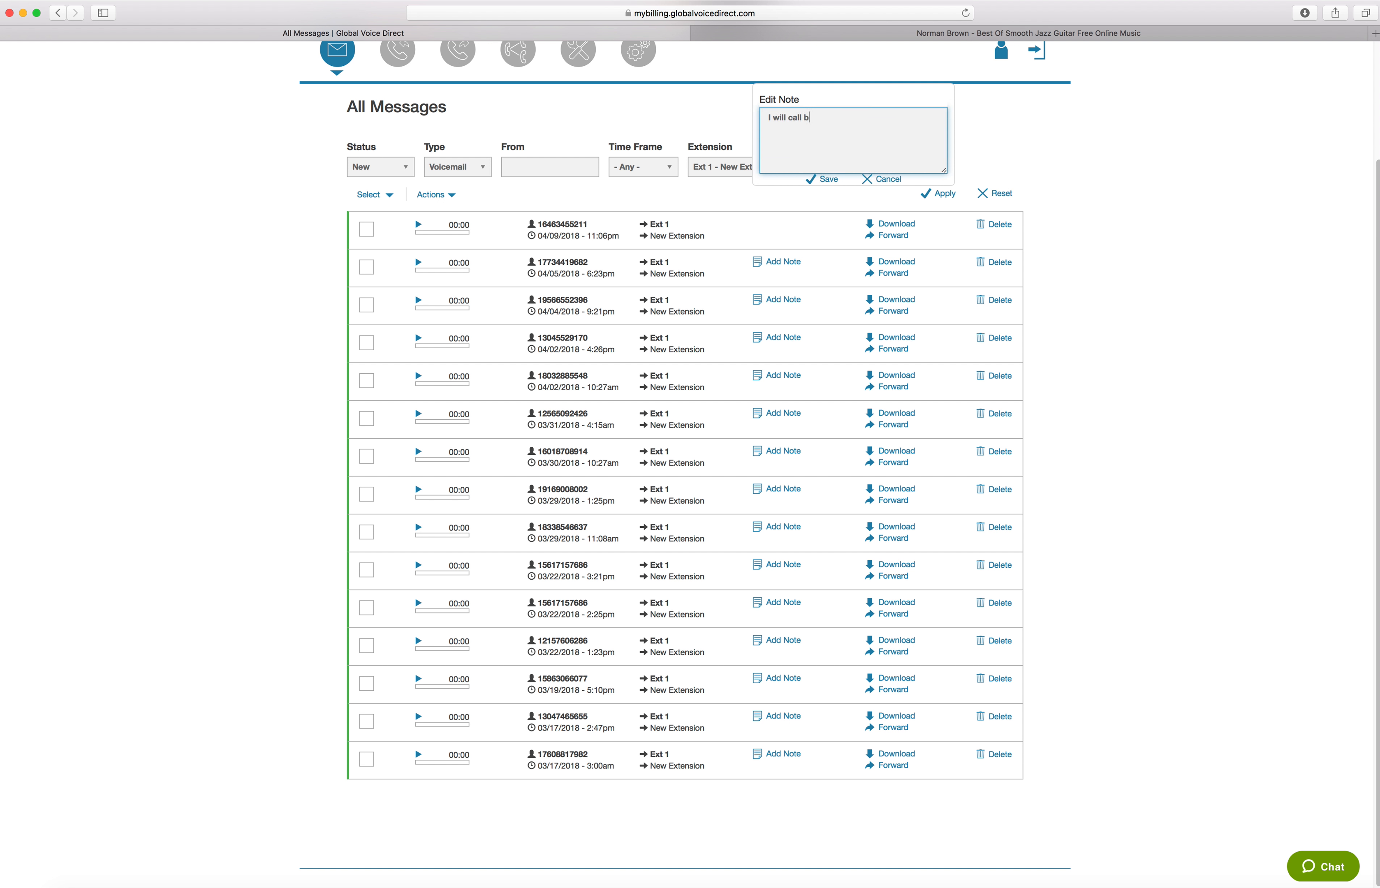
{"action": "type", "text": "ll call voicemail"}
{"action": "left_click", "coordinate": [823, 181]}
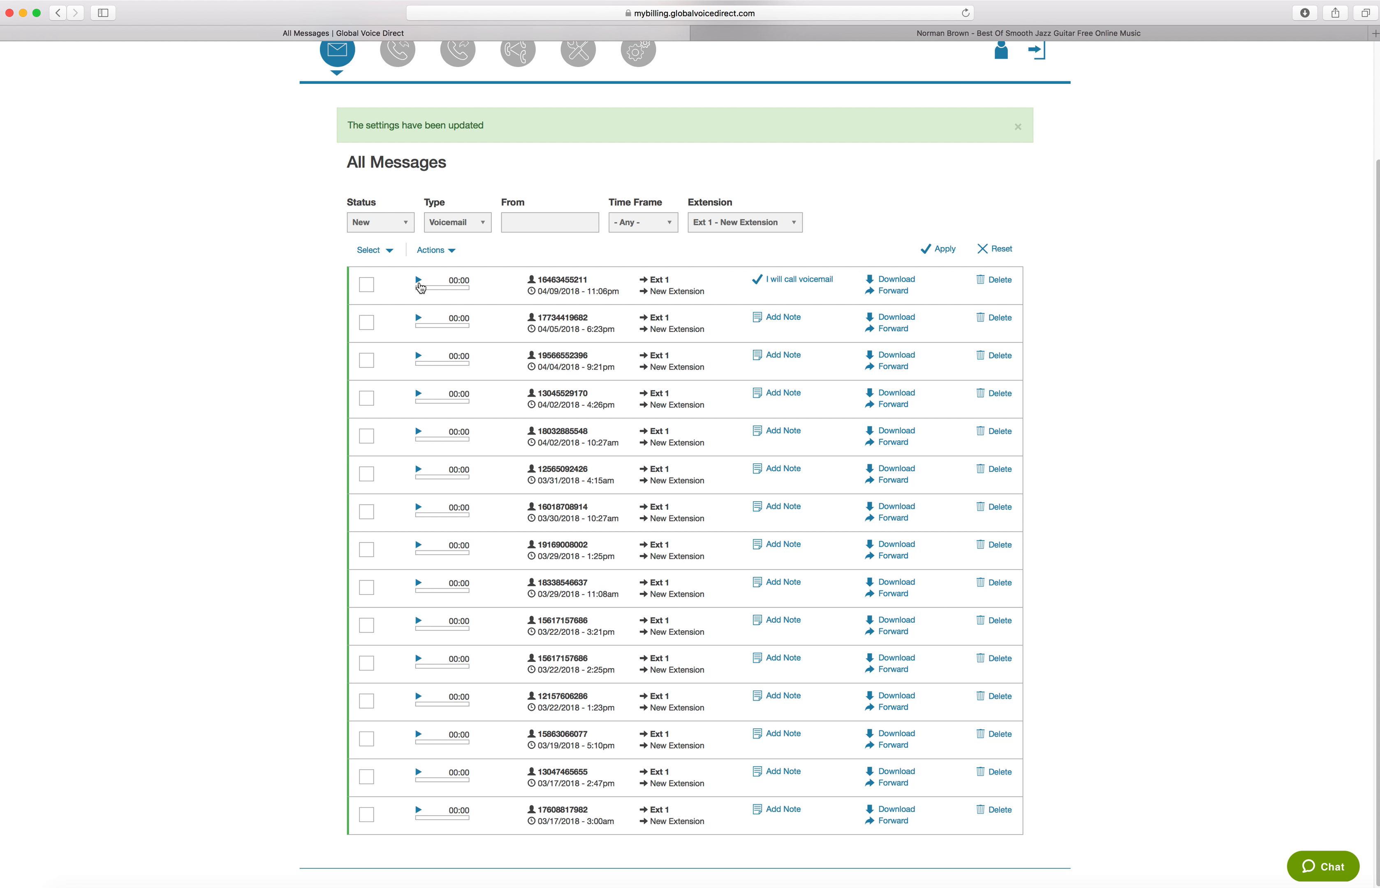
Clear the note text on the first message and save the empty note
{"action": "scroll", "coordinate": [484, 265], "scroll_direction": "up", "scroll_amount": 1}
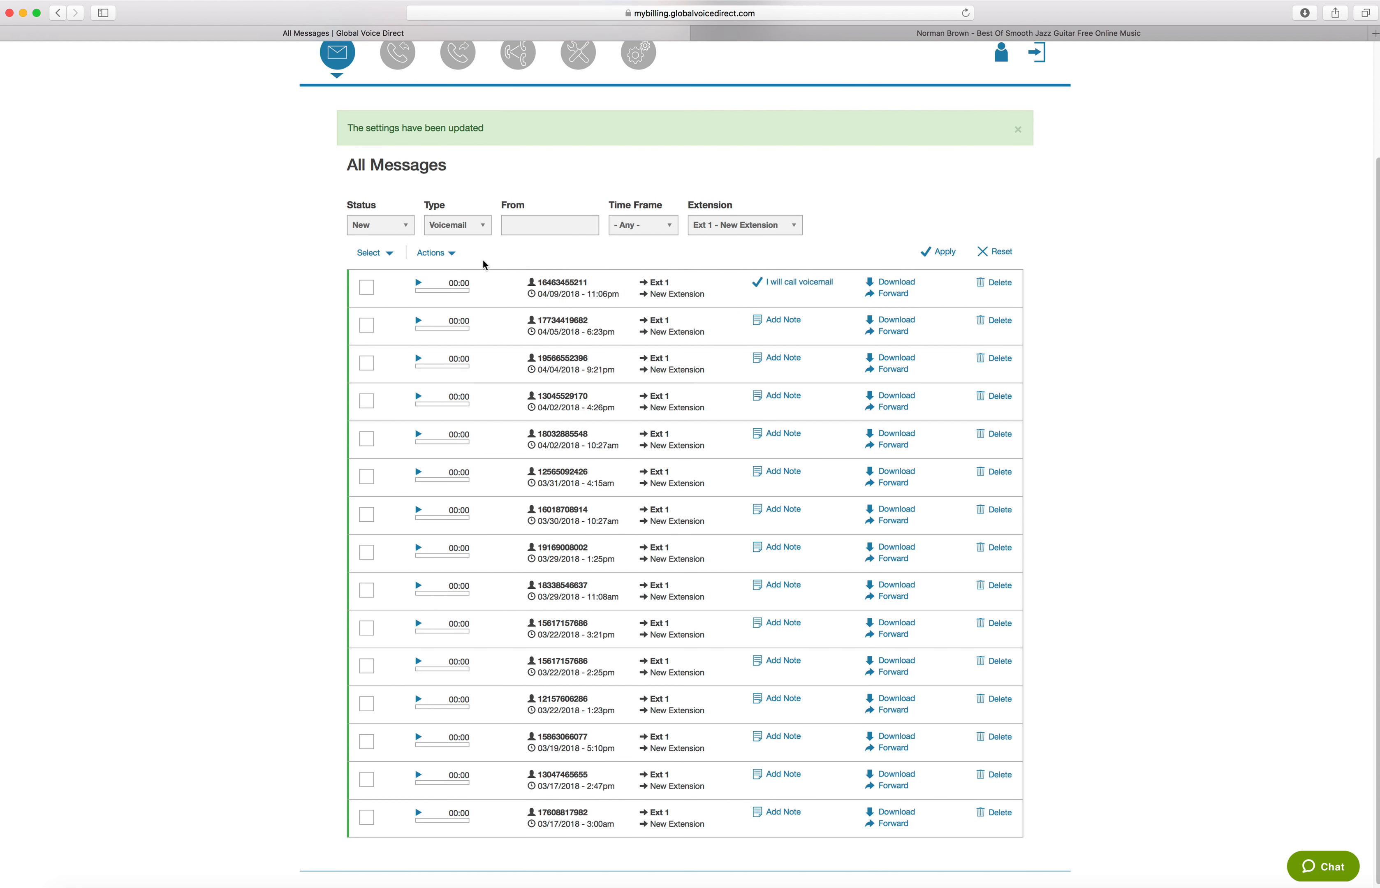
{"action": "scroll", "coordinate": [619, 346], "scroll_direction": "down", "scroll_amount": 1}
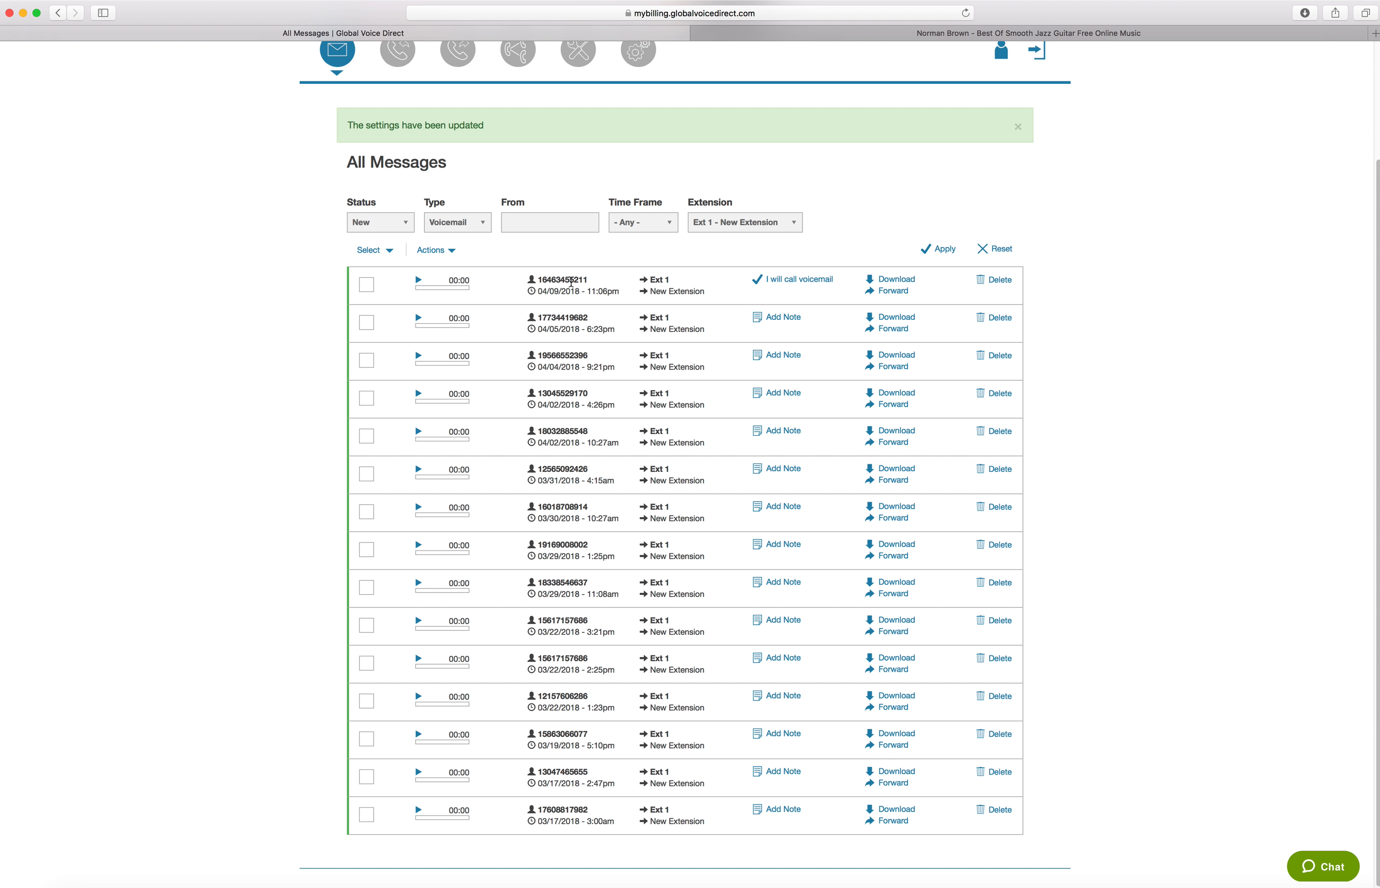
{"action": "left_click", "coordinate": [793, 283]}
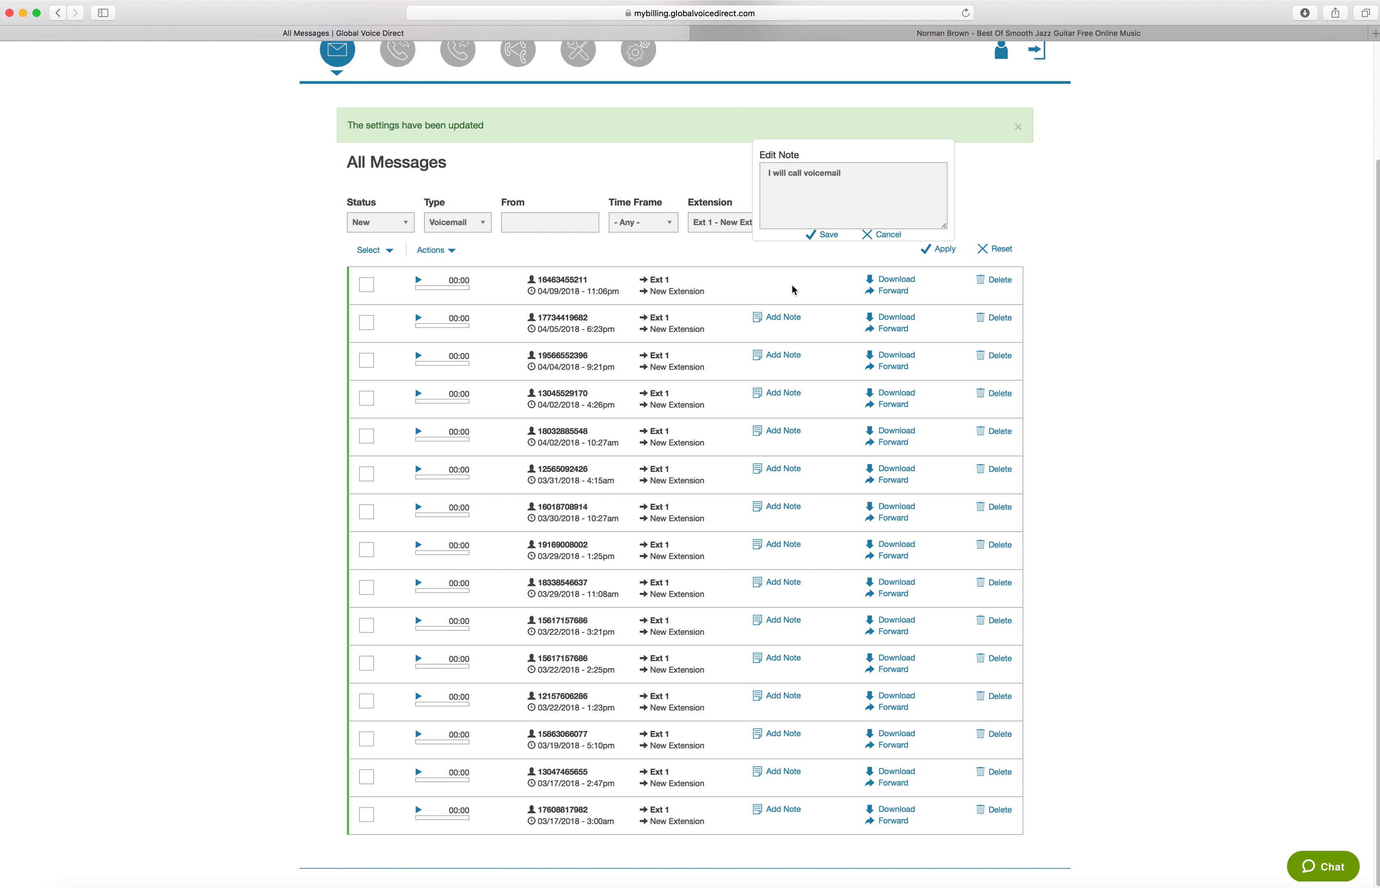
{"action": "left_click_drag", "start_coordinate": [839, 173], "coordinate": [645, 171]}
{"action": "key", "text": "BackSpace"}
{"action": "left_click", "coordinate": [829, 236]}
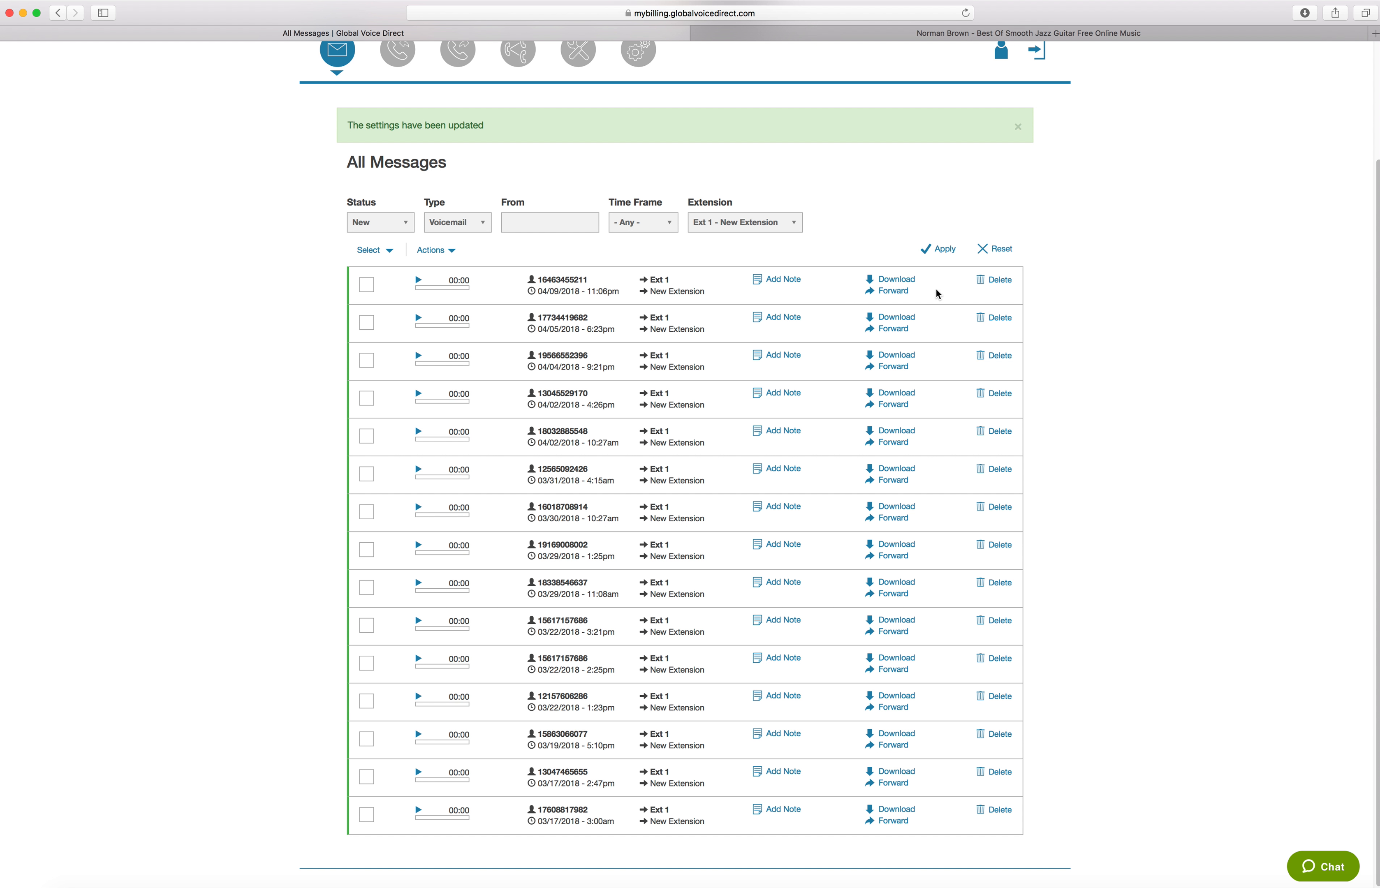
Examine the first message's forwarding form, close it without sending, and bring up that message's deletion confirmation
{"action": "left_click", "coordinate": [893, 291]}
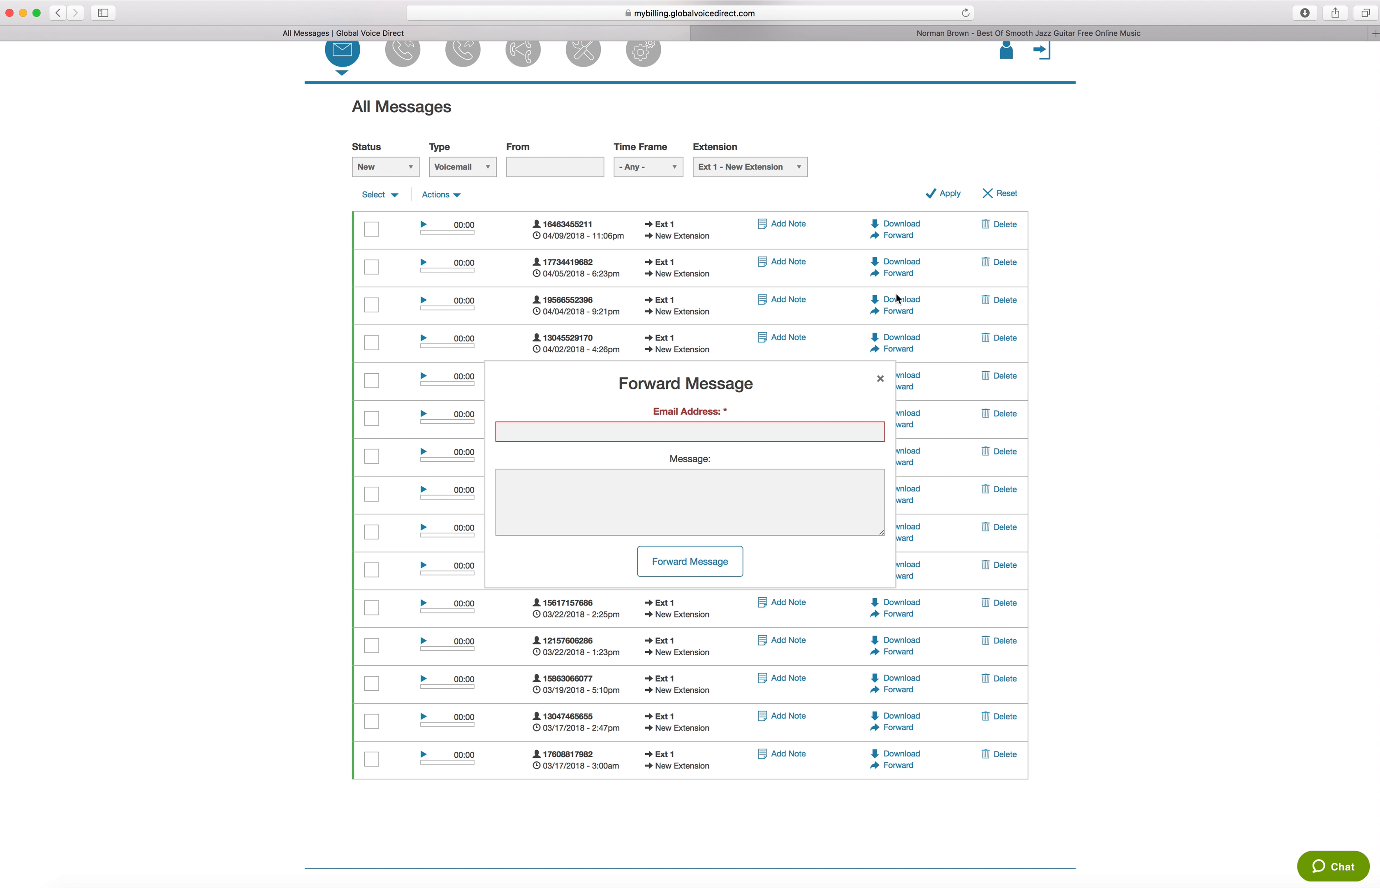
{"action": "left_click", "coordinate": [614, 434]}
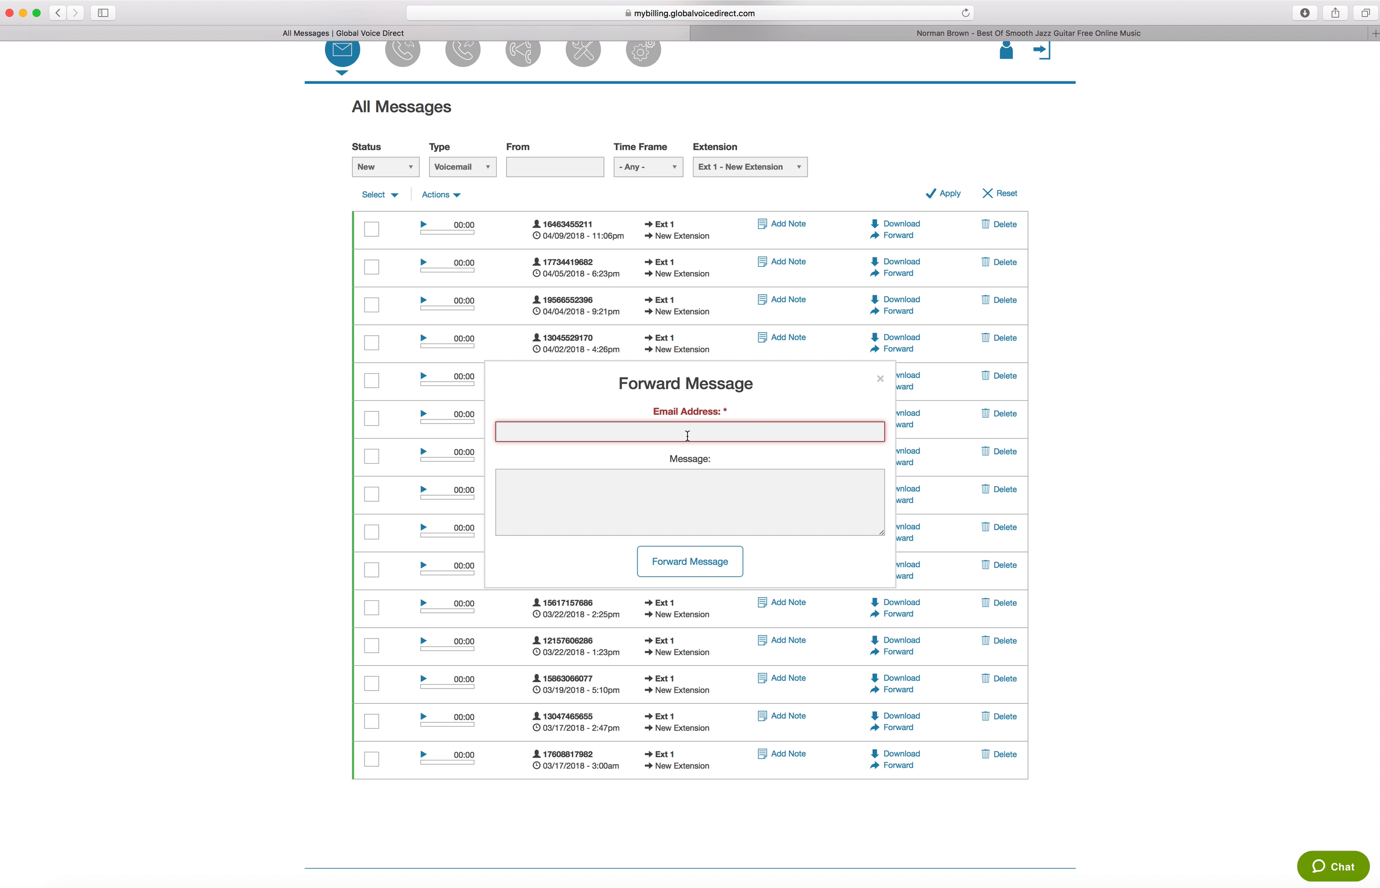
{"action": "left_click", "coordinate": [674, 498]}
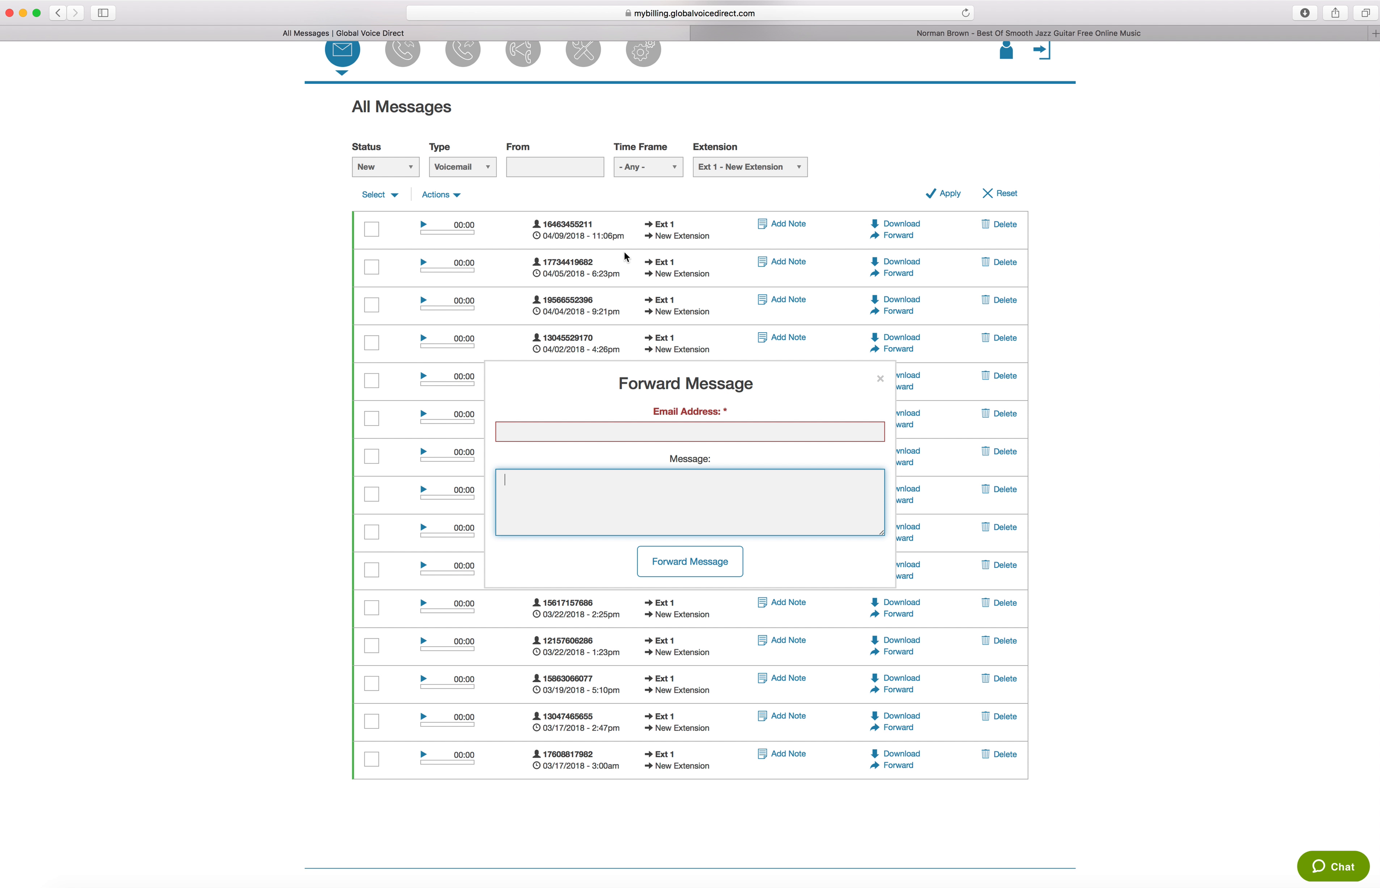
{"action": "left_click", "coordinate": [623, 425]}
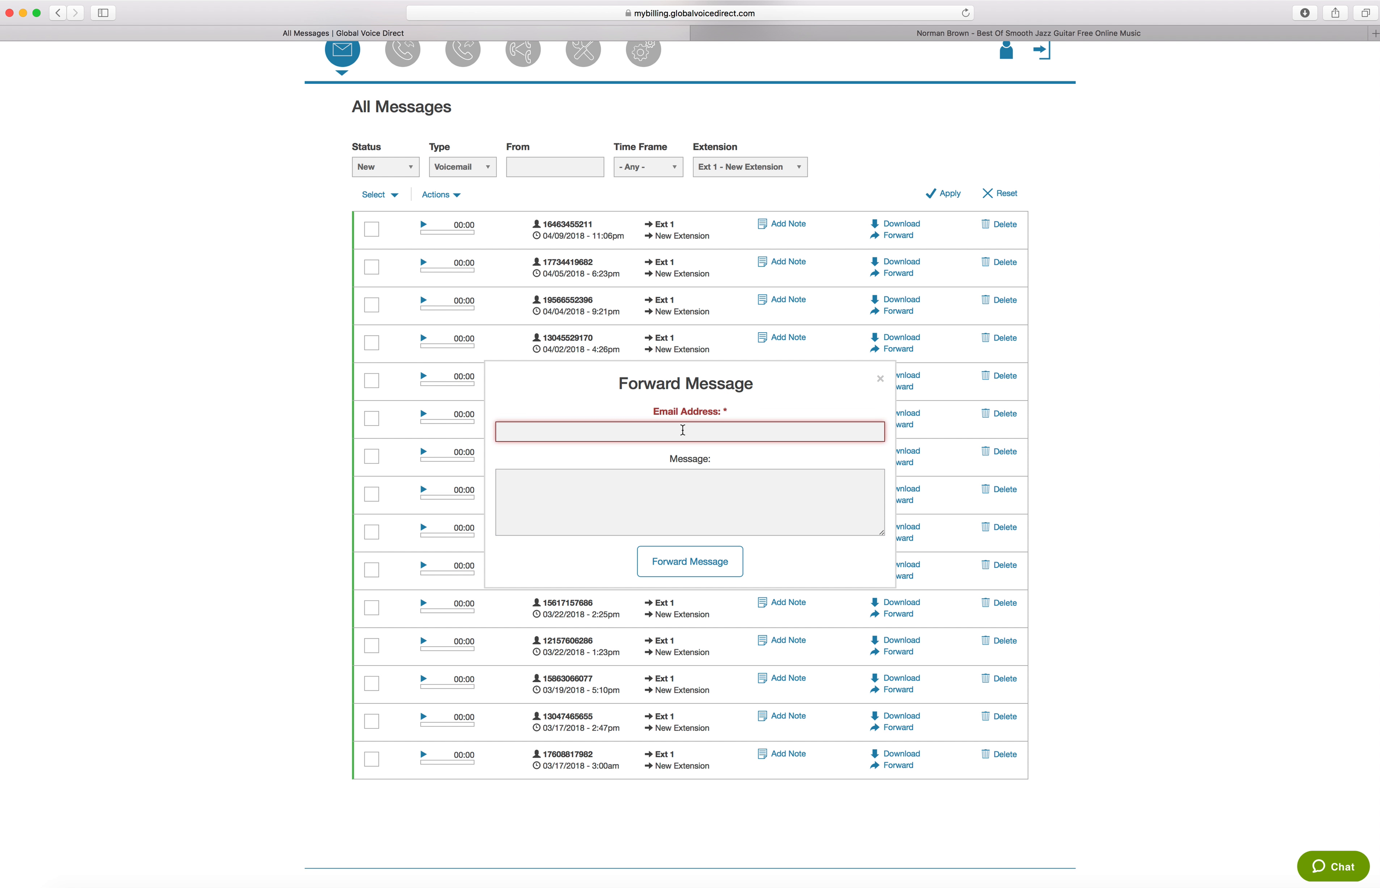
{"action": "left_click", "coordinate": [664, 487]}
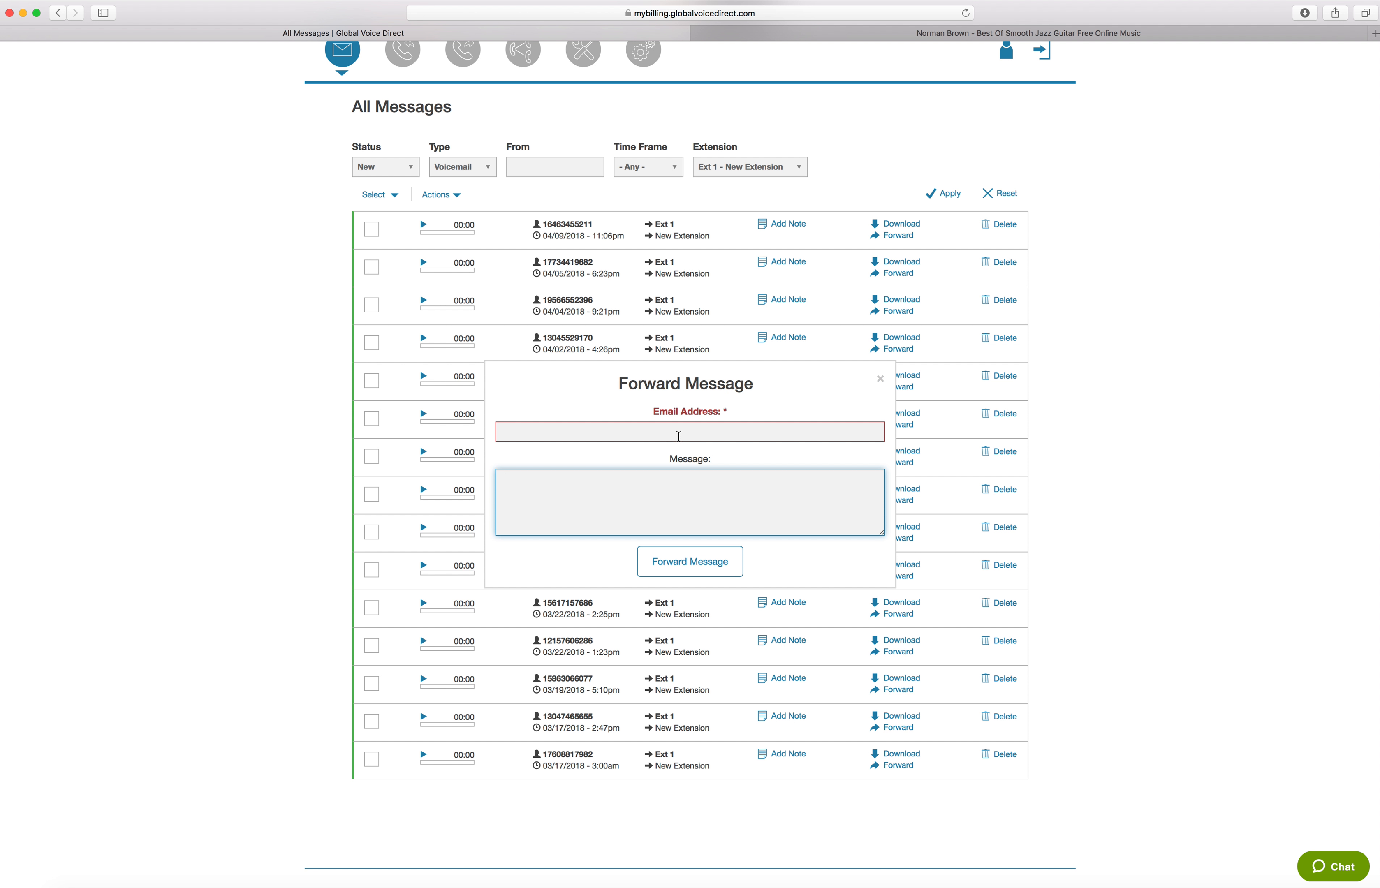
{"action": "left_click", "coordinate": [880, 379]}
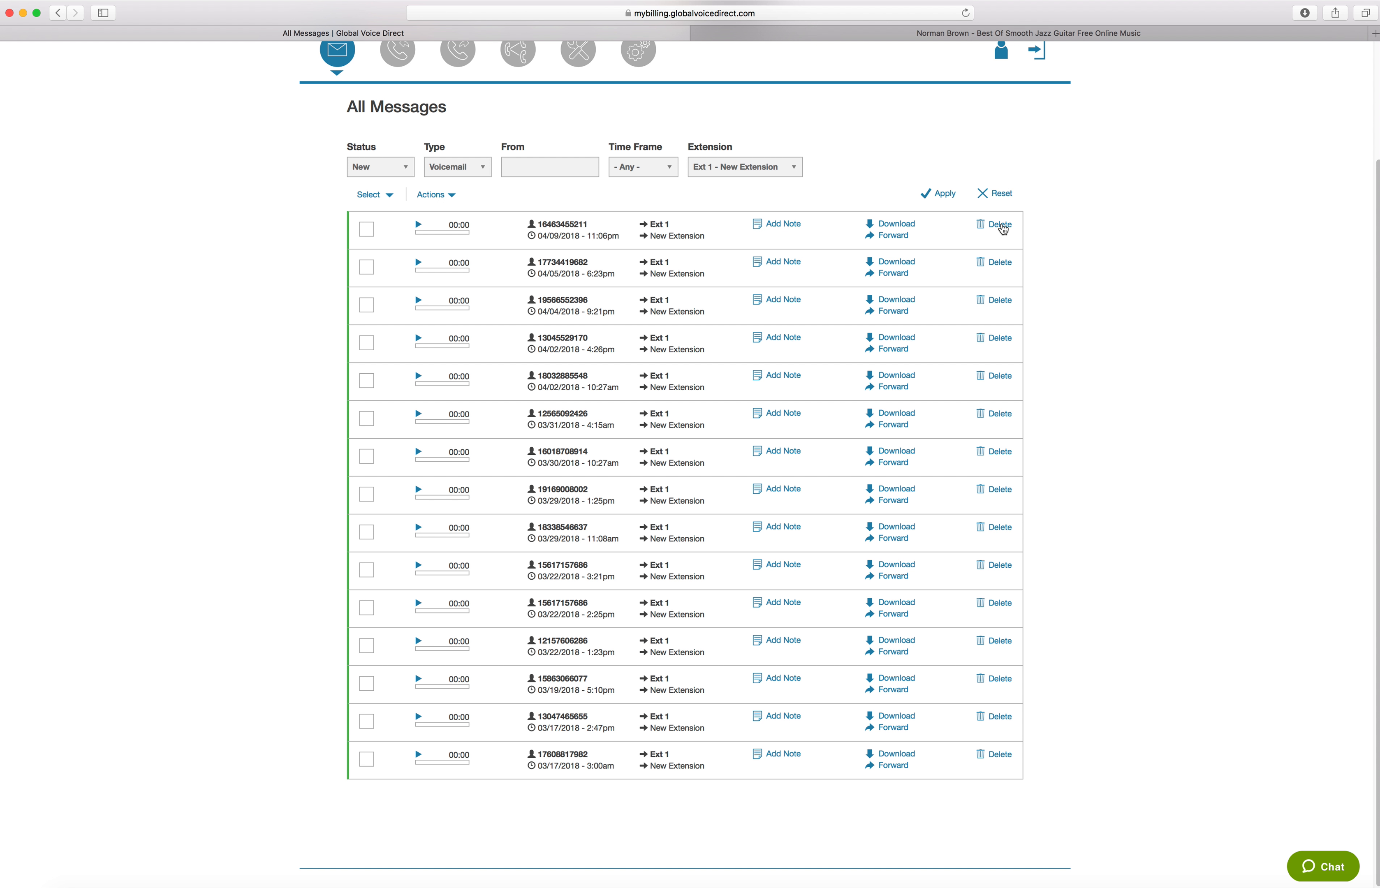
{"action": "left_click", "coordinate": [1001, 226]}
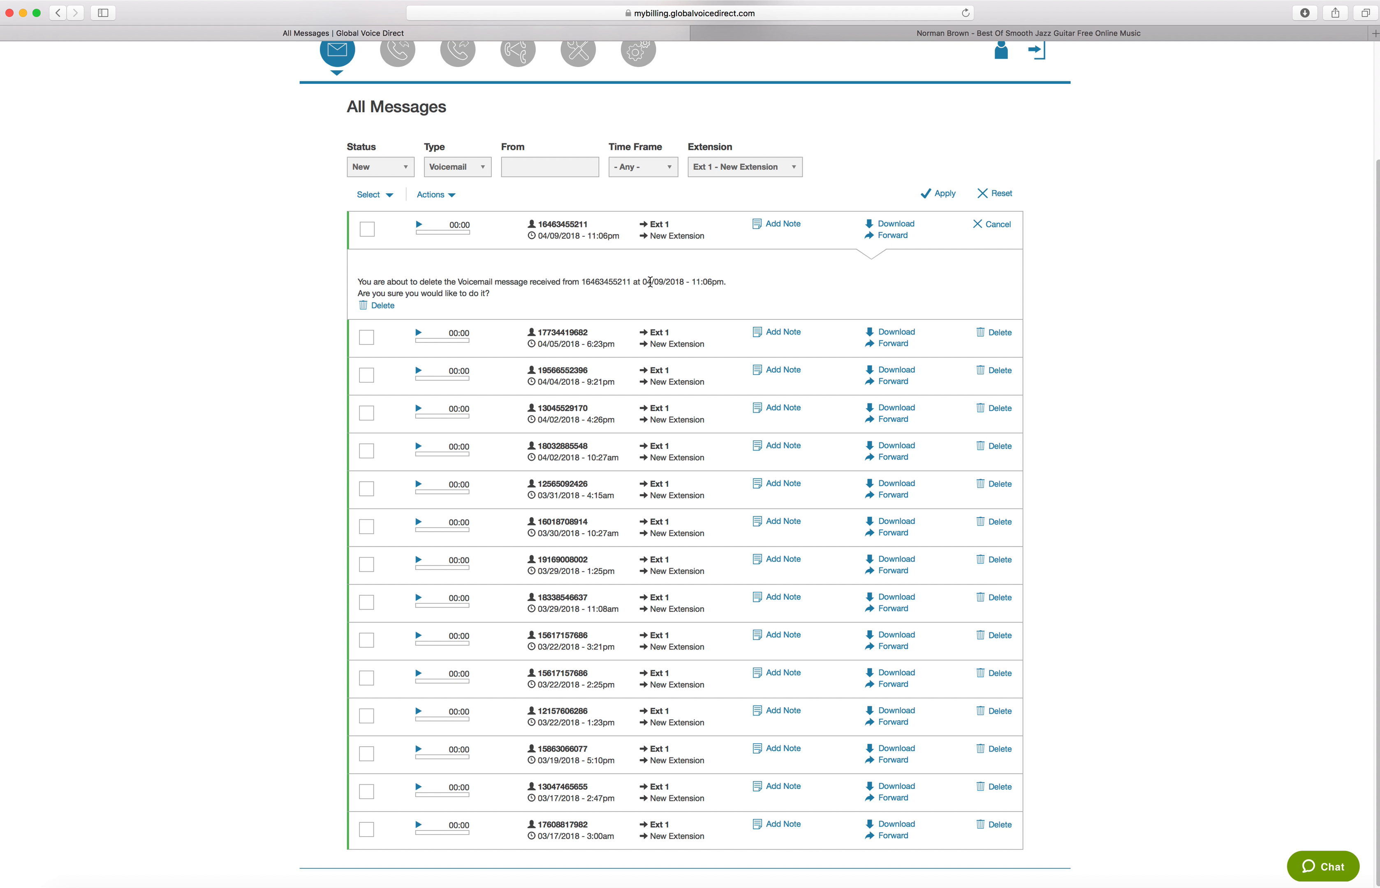
Select all listed messages and mark them as seen
{"action": "left_click", "coordinate": [387, 198]}
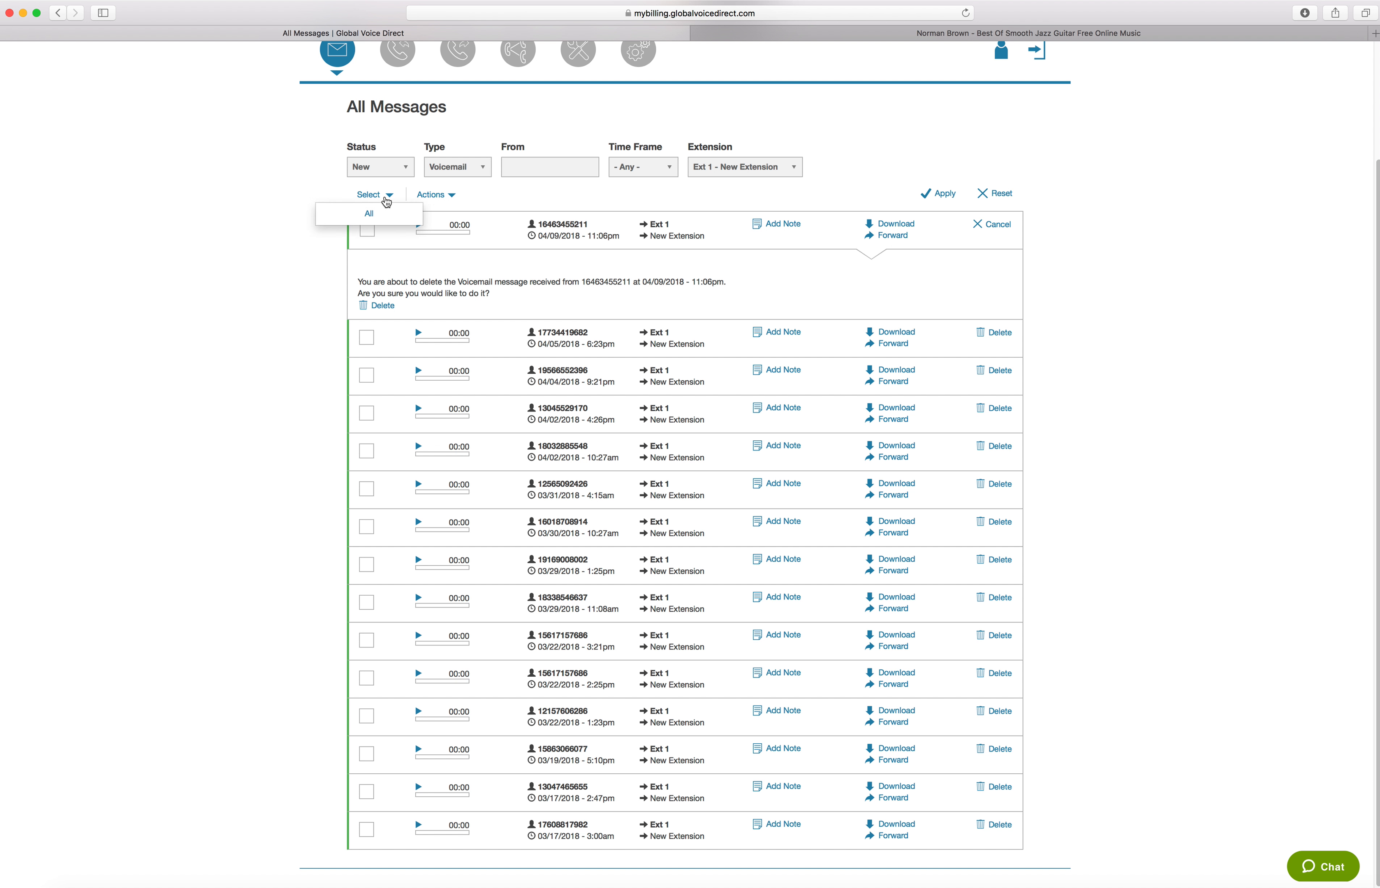
{"action": "left_click", "coordinate": [362, 232]}
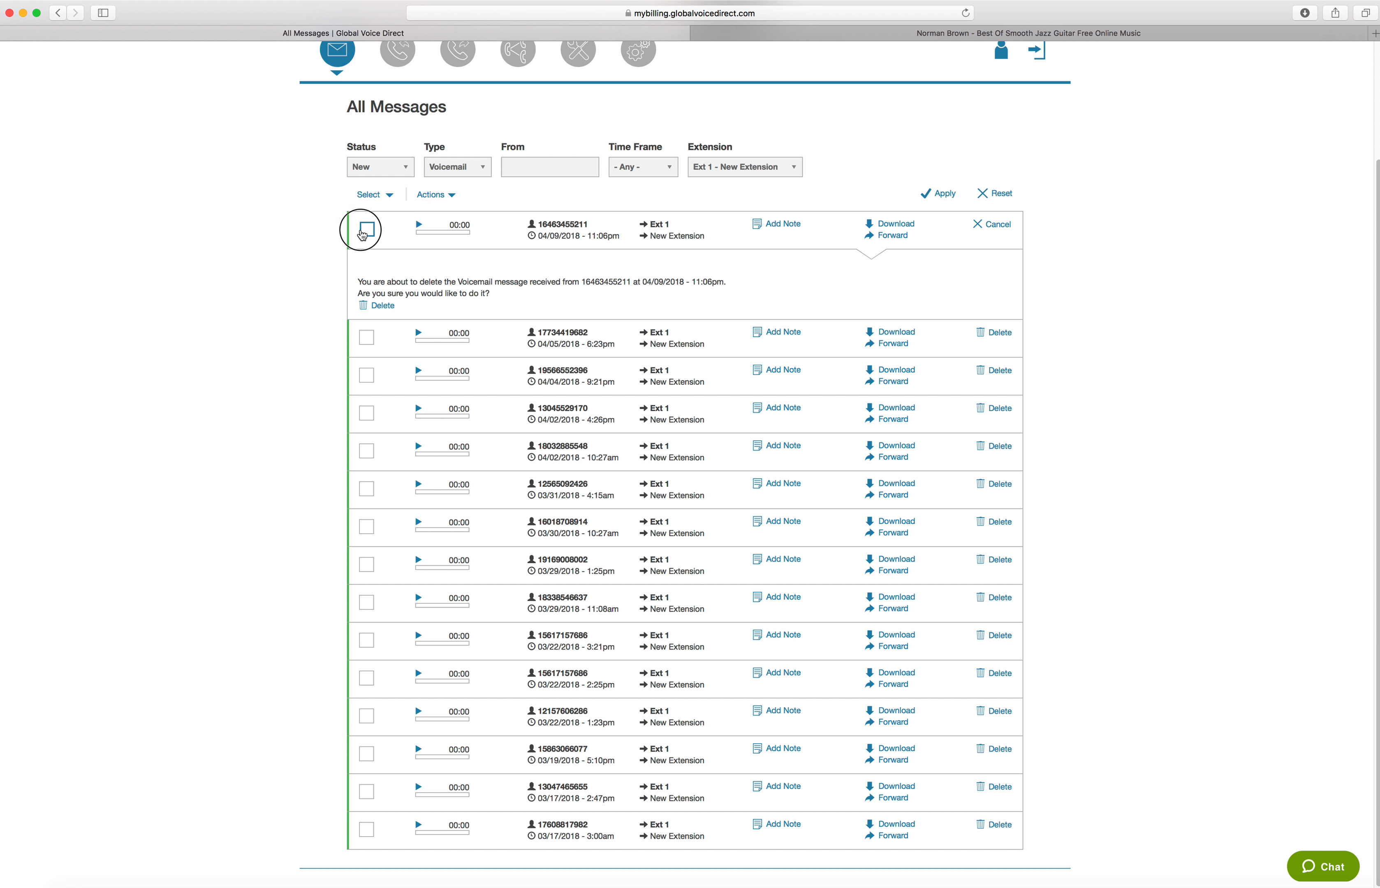
{"action": "left_click", "coordinate": [370, 197]}
{"action": "left_click", "coordinate": [369, 214]}
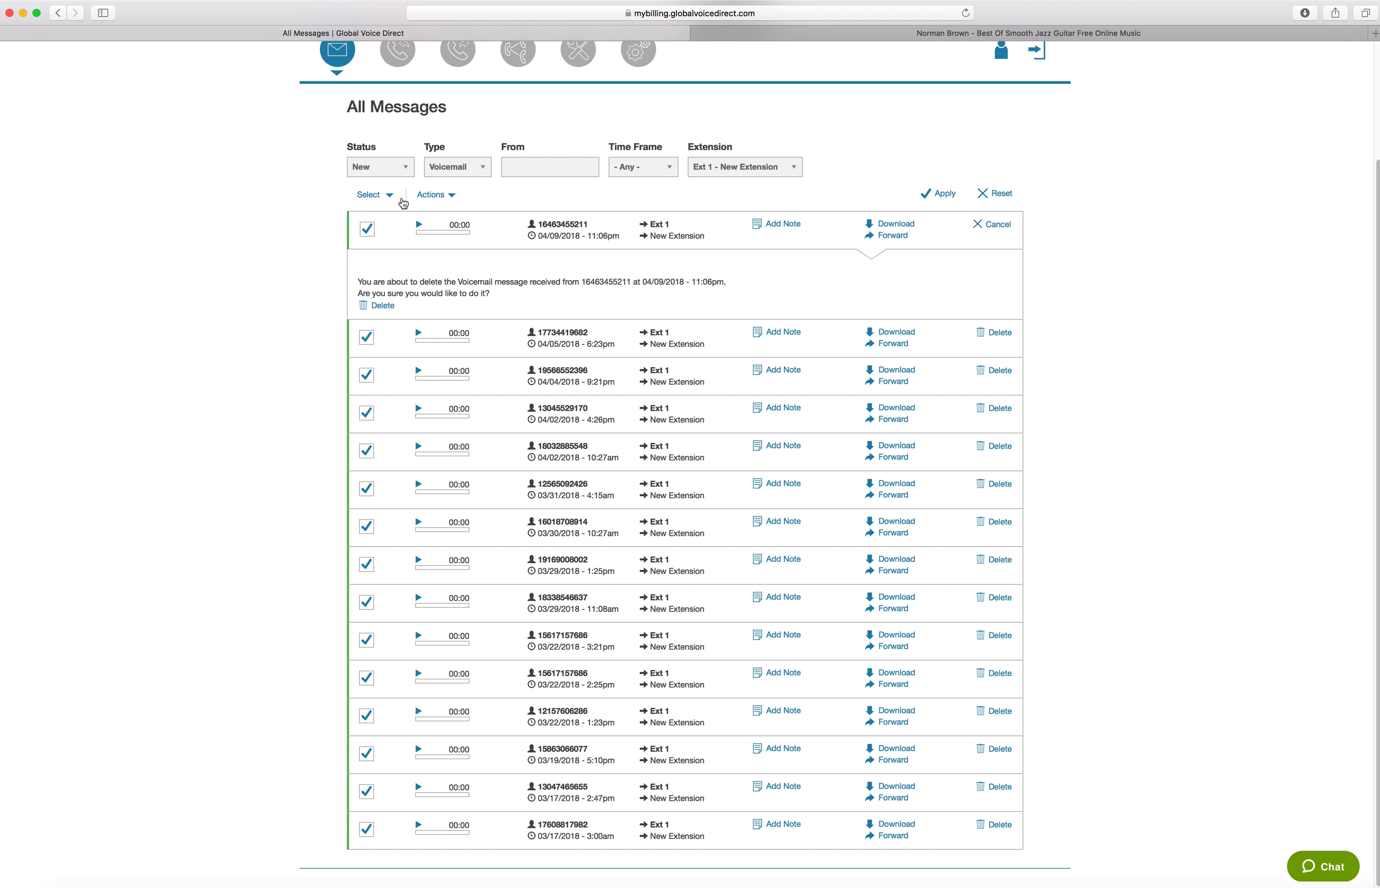
{"action": "left_click", "coordinate": [375, 195]}
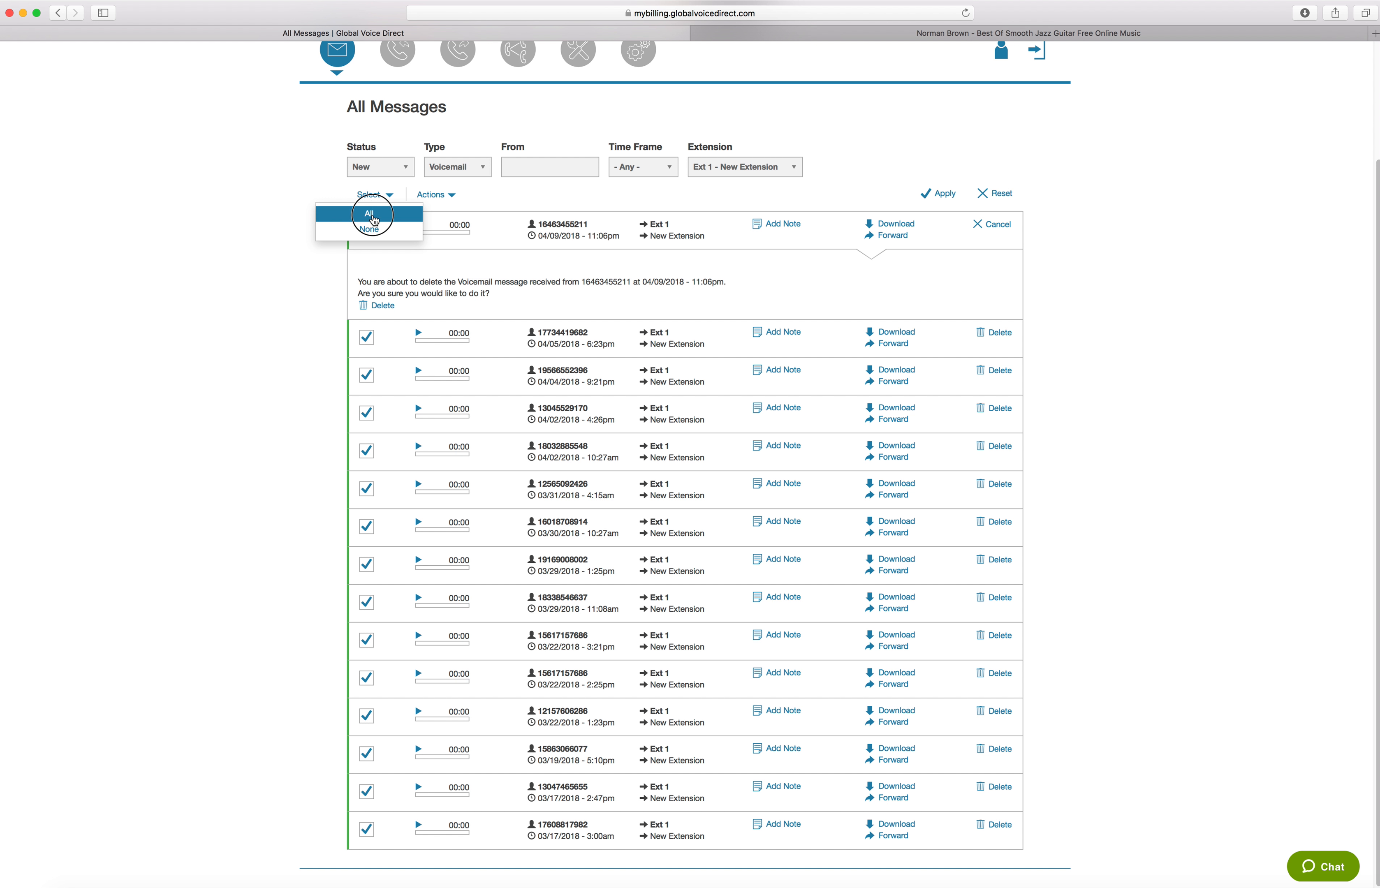
{"action": "left_click", "coordinate": [374, 217]}
{"action": "left_click", "coordinate": [441, 197]}
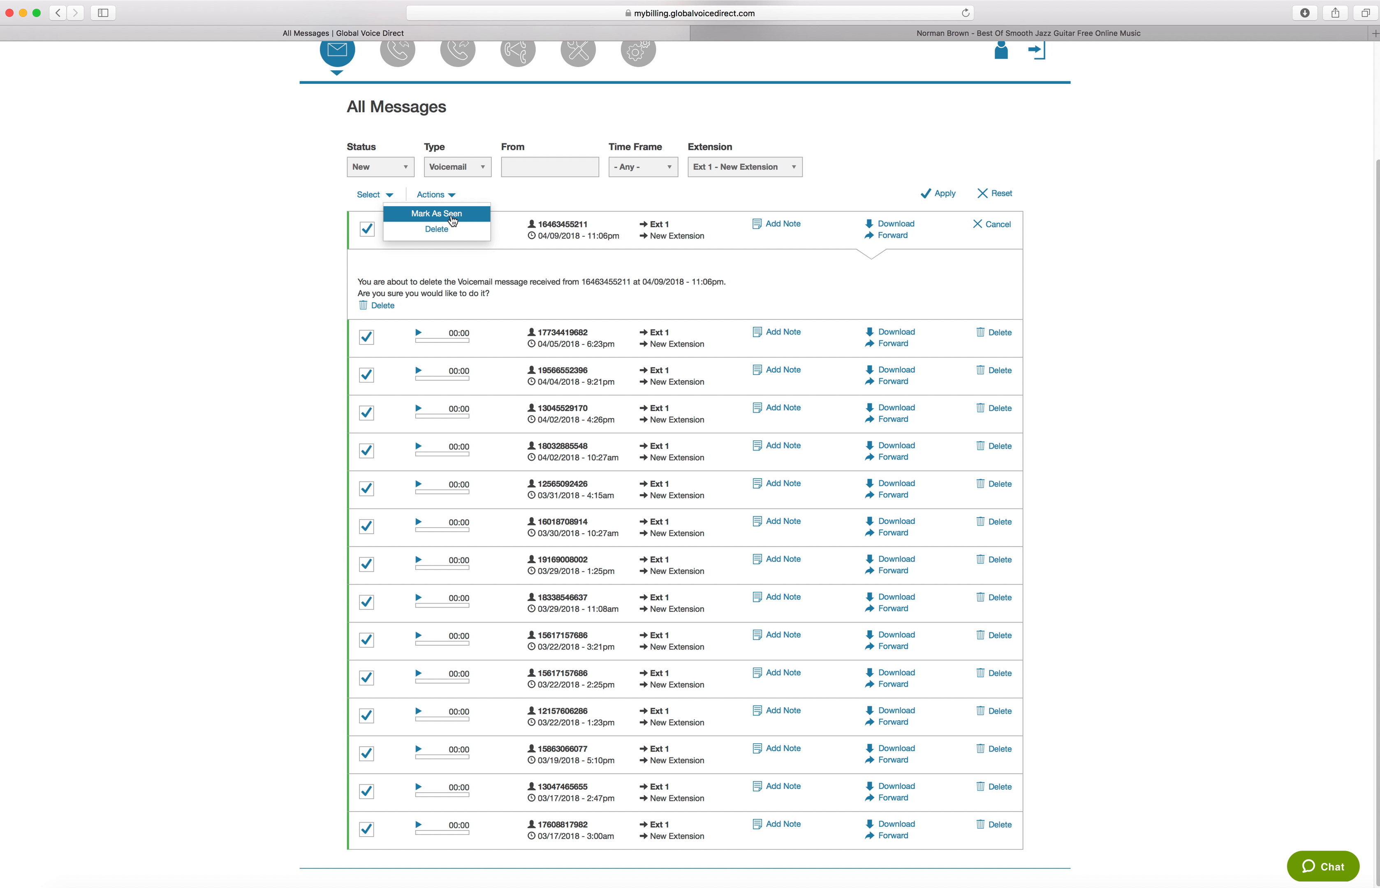
{"action": "left_click", "coordinate": [452, 220]}
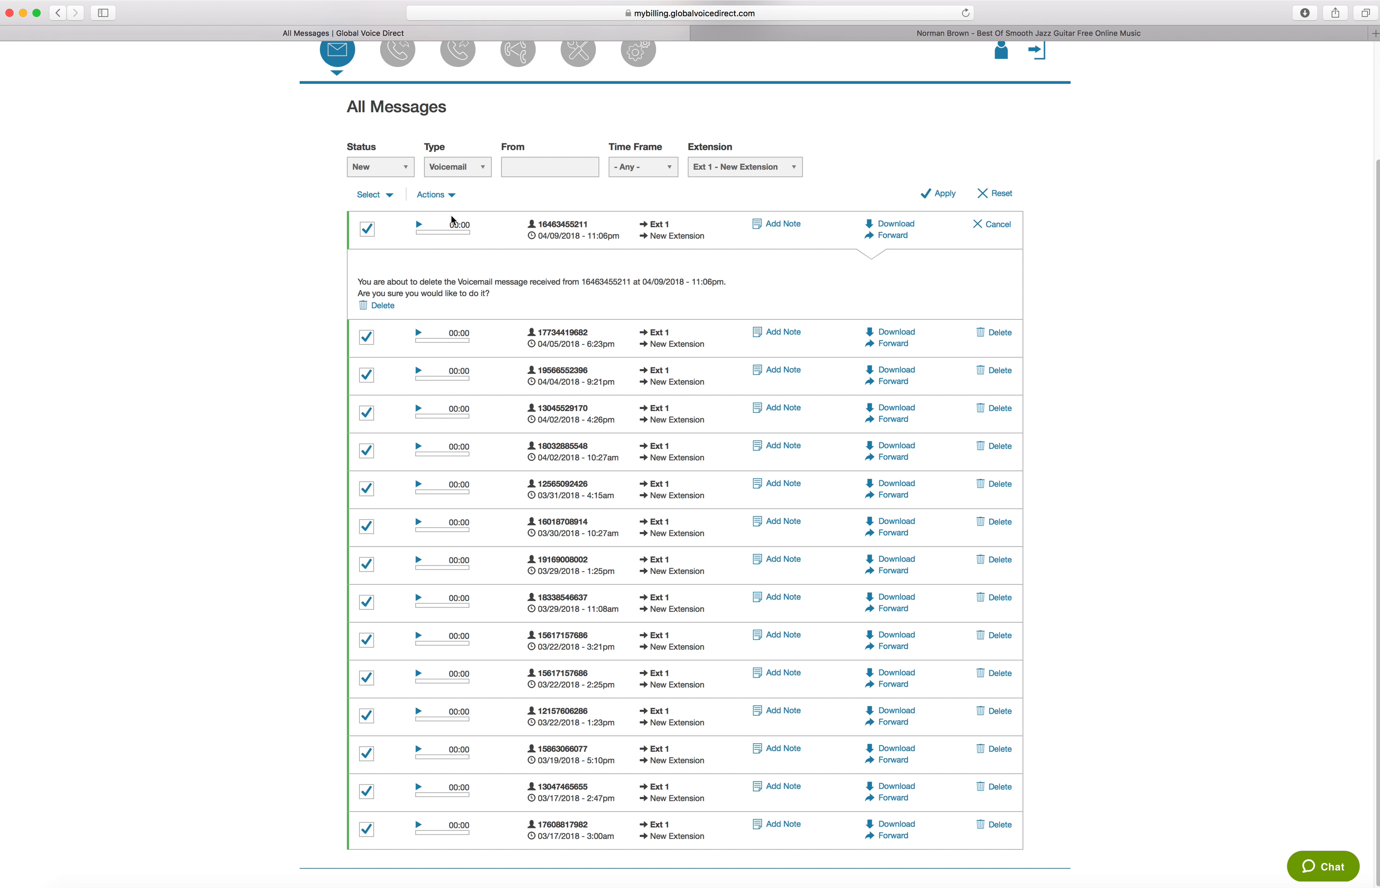
{"action": "left_click", "coordinate": [449, 195]}
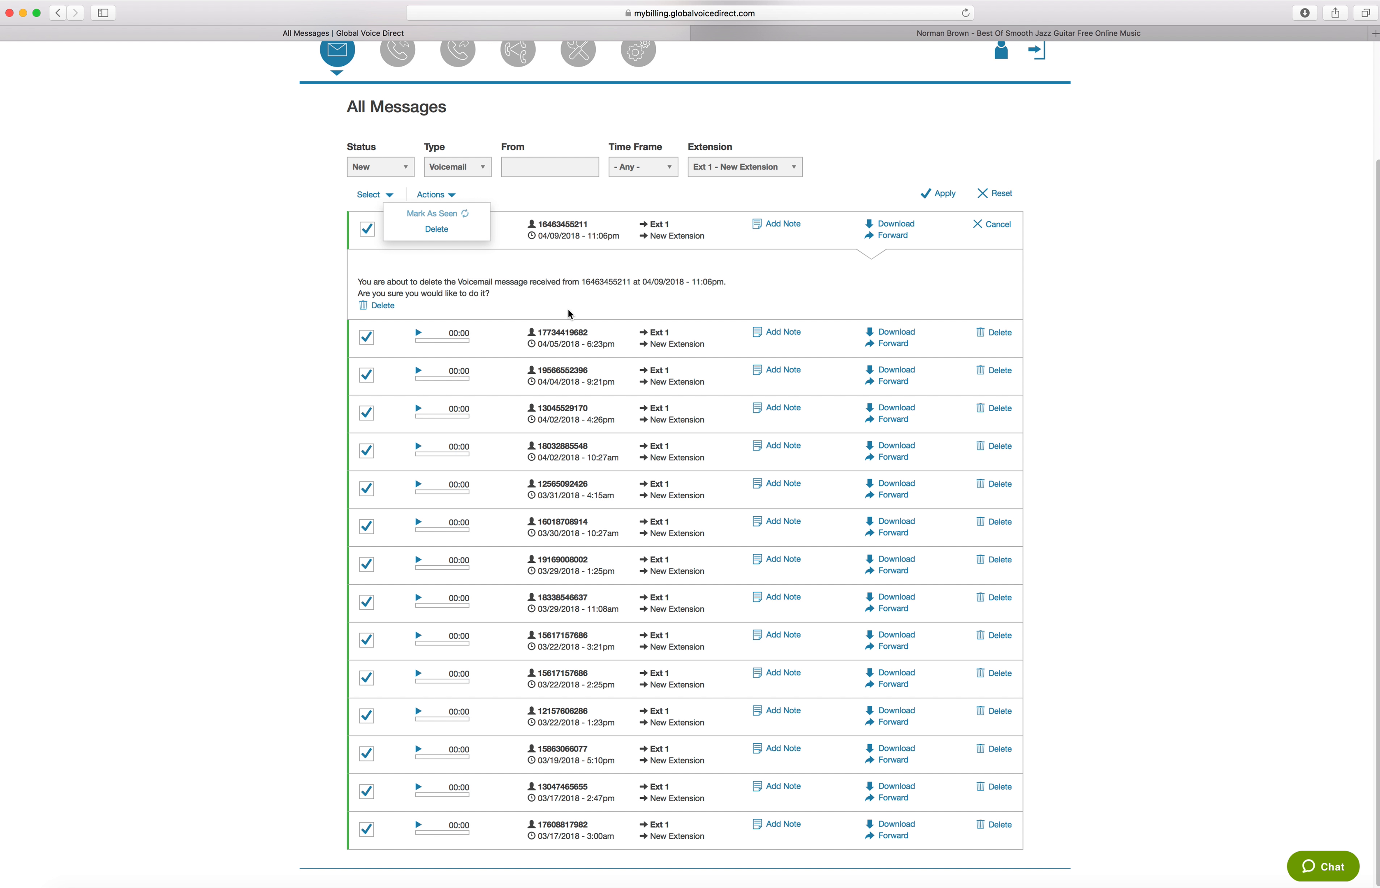
{"action": "scroll", "coordinate": [572, 308], "scroll_direction": "up", "scroll_amount": 3}
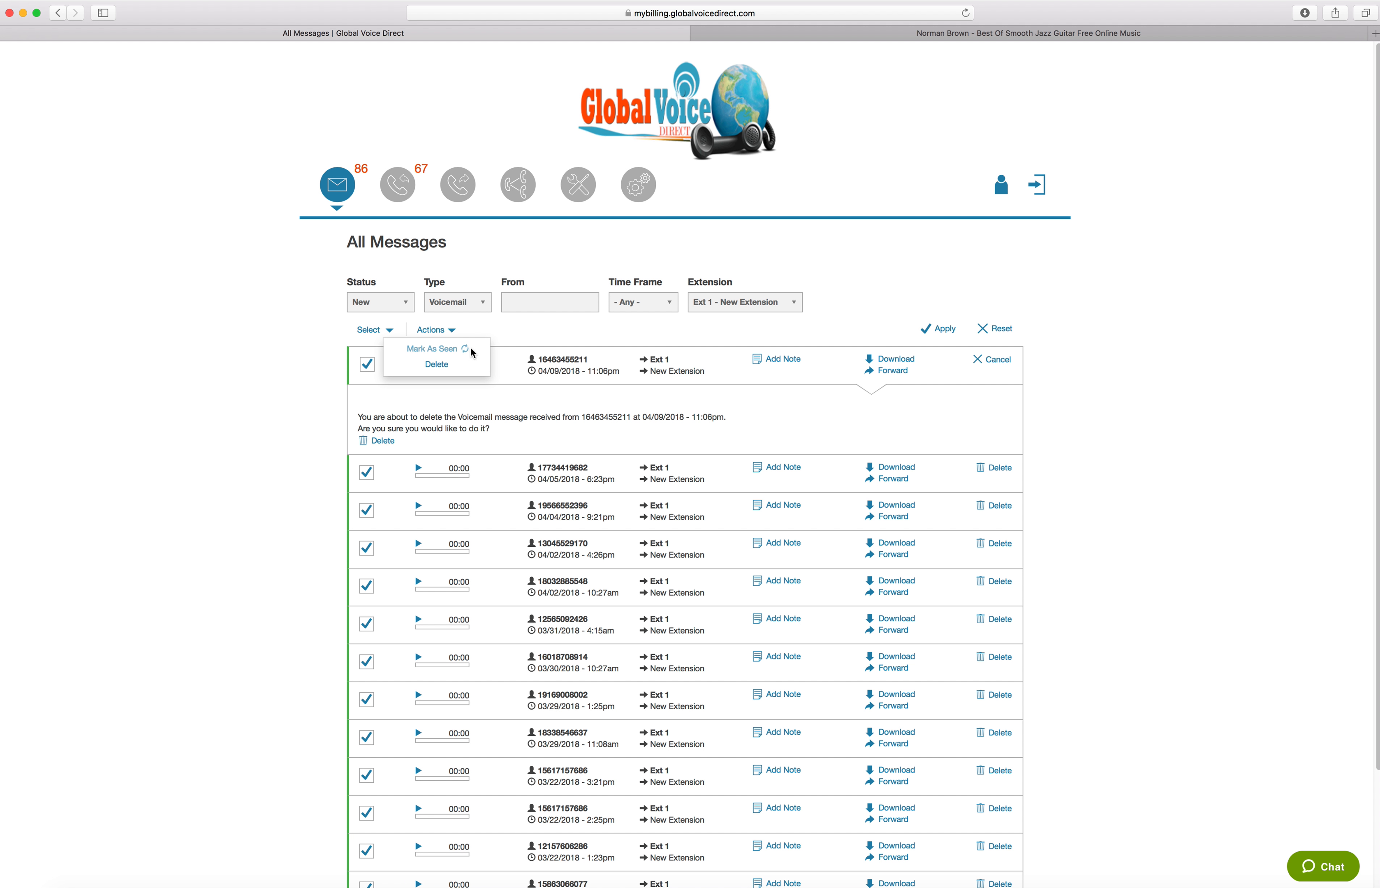
{"action": "scroll", "coordinate": [469, 353], "scroll_direction": "down", "scroll_amount": 3}
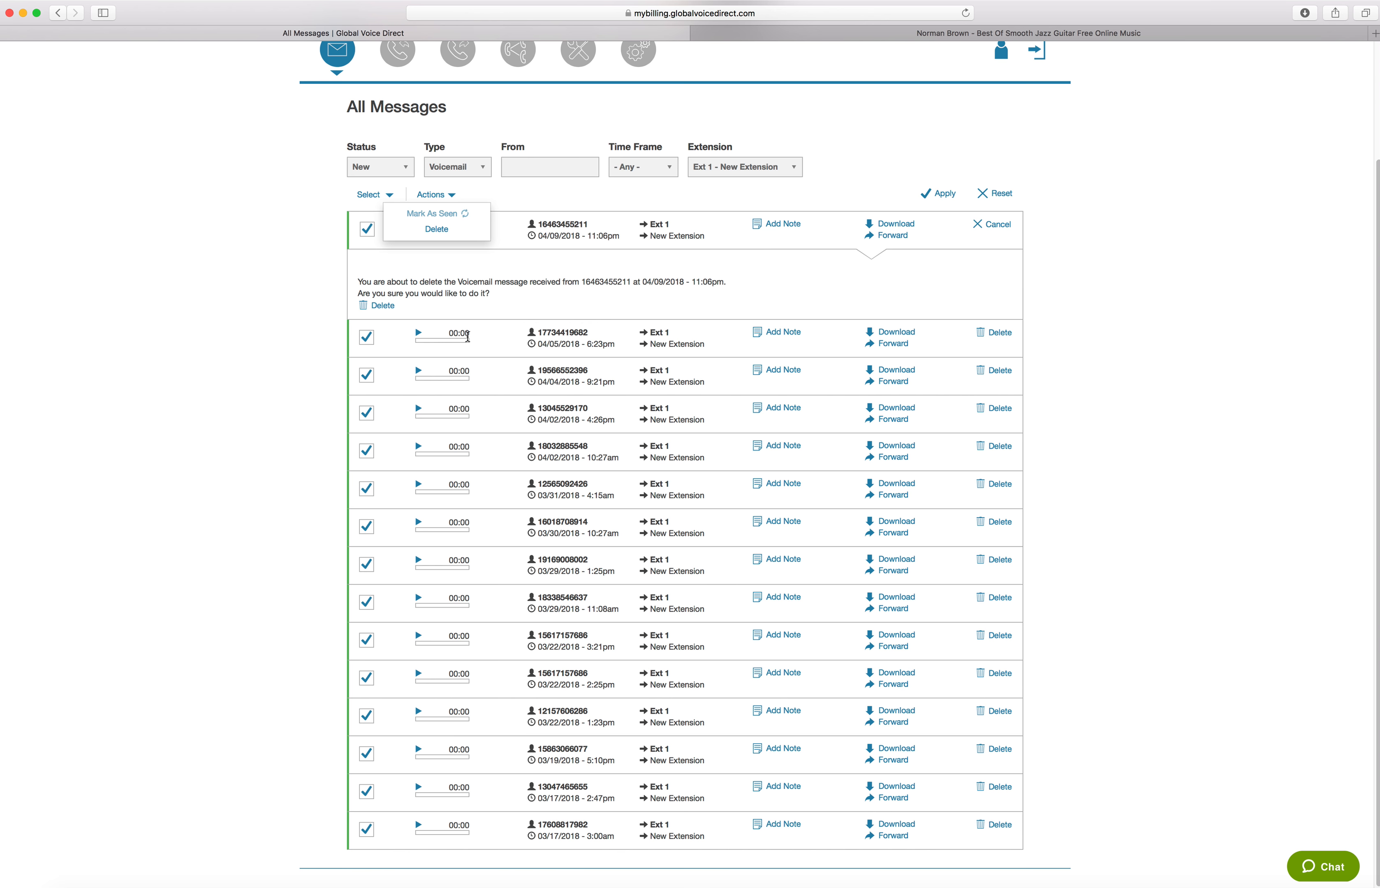
{"action": "scroll", "coordinate": [467, 335], "scroll_direction": "up", "scroll_amount": 3}
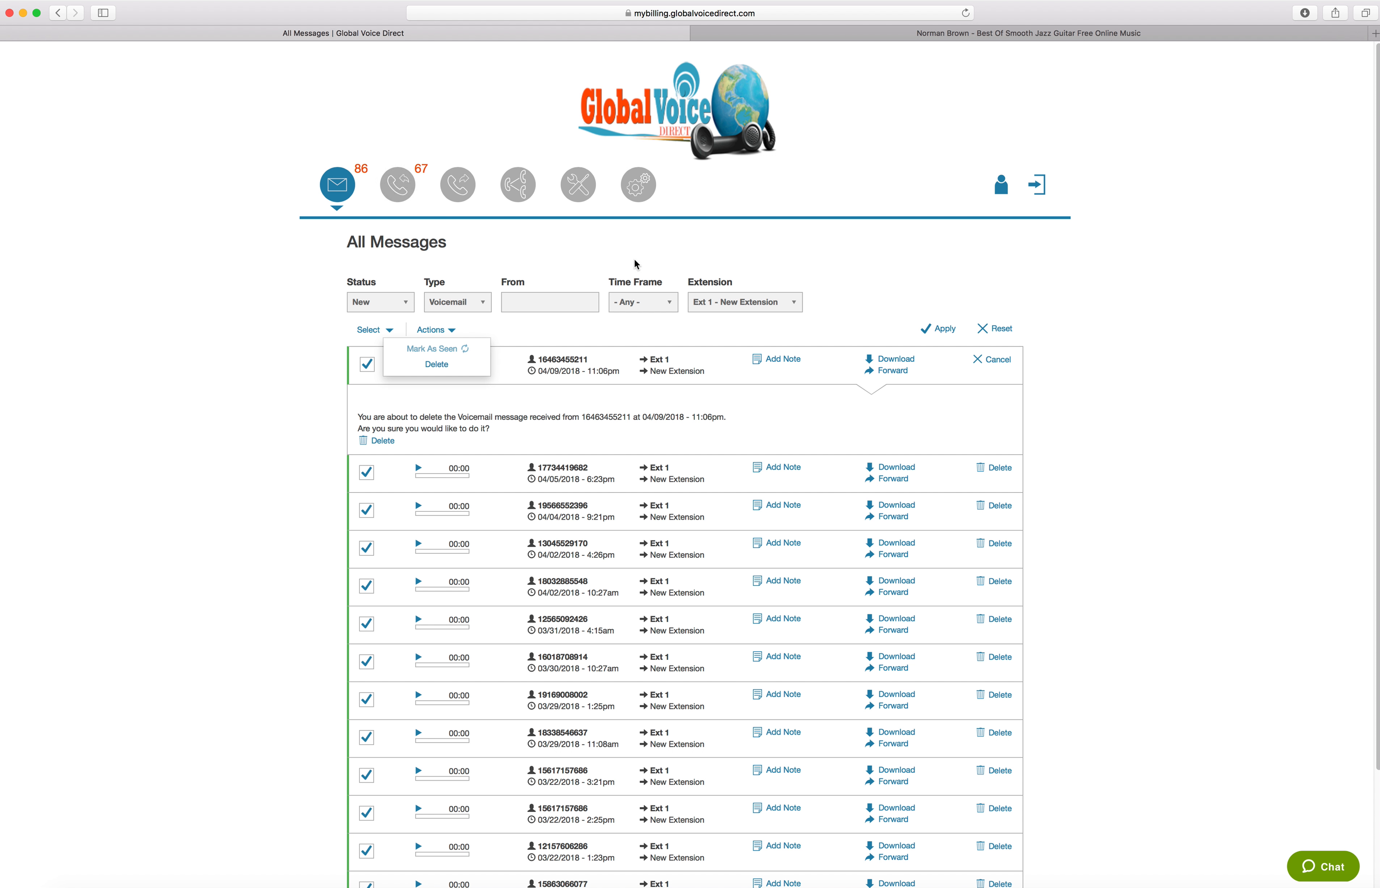
{"action": "scroll", "coordinate": [630, 264], "scroll_direction": "down", "scroll_amount": 3}
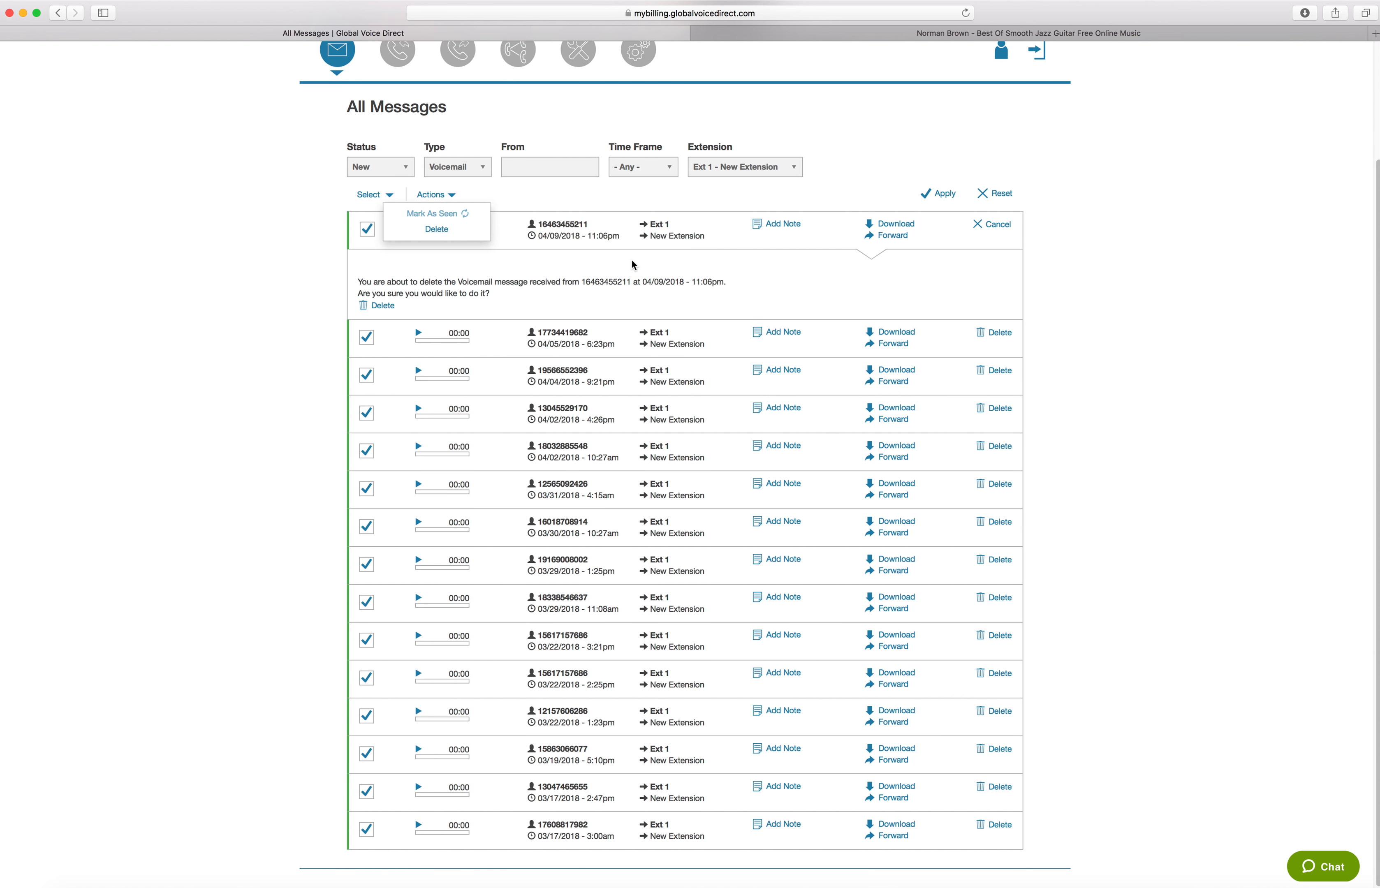
{"action": "scroll", "coordinate": [632, 264], "scroll_direction": "up", "scroll_amount": 3}
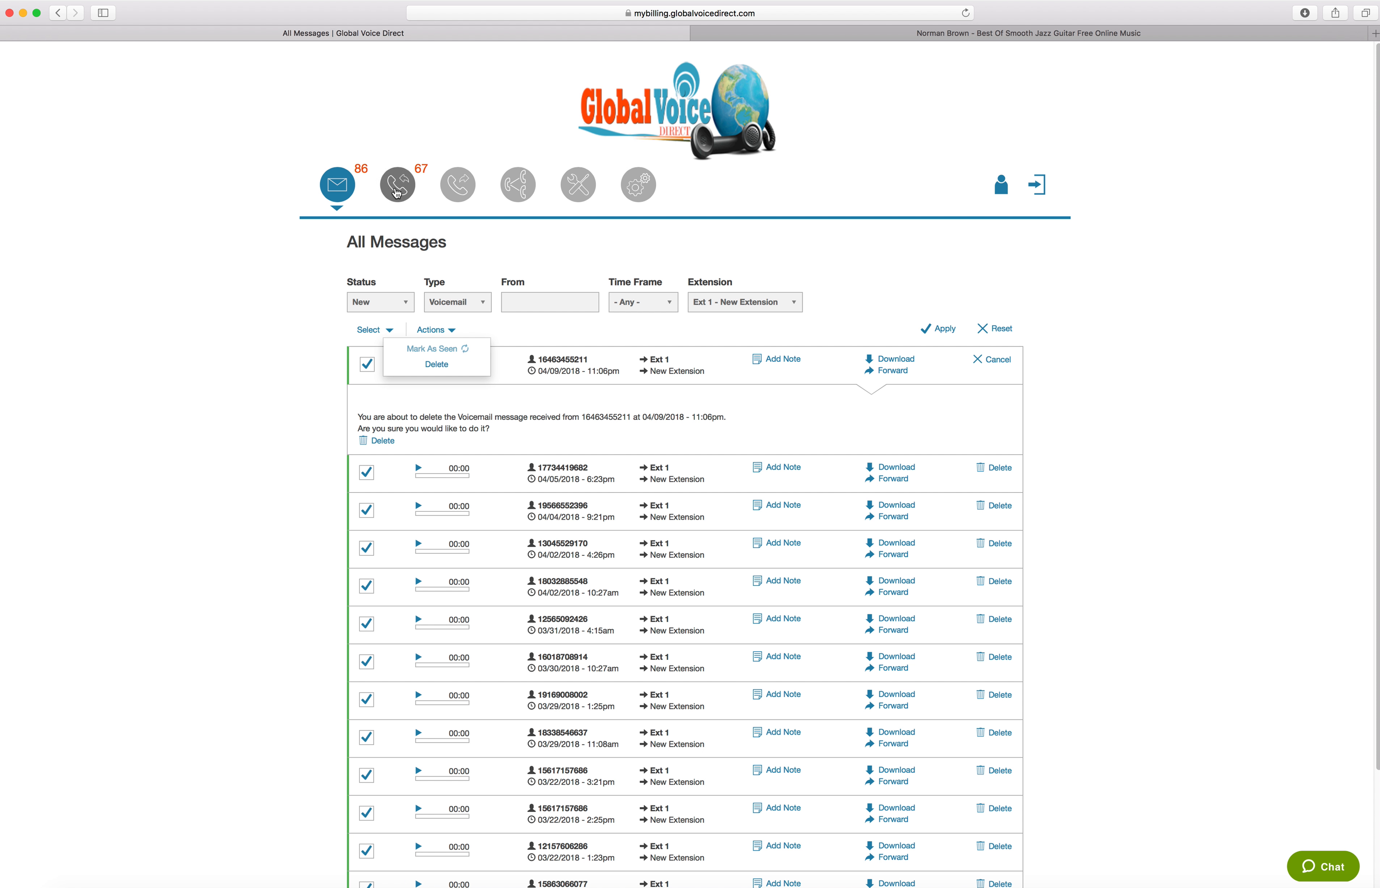
Open the Inbound Calls list, dismissing the request error dialog
{"action": "left_click", "coordinate": [394, 194]}
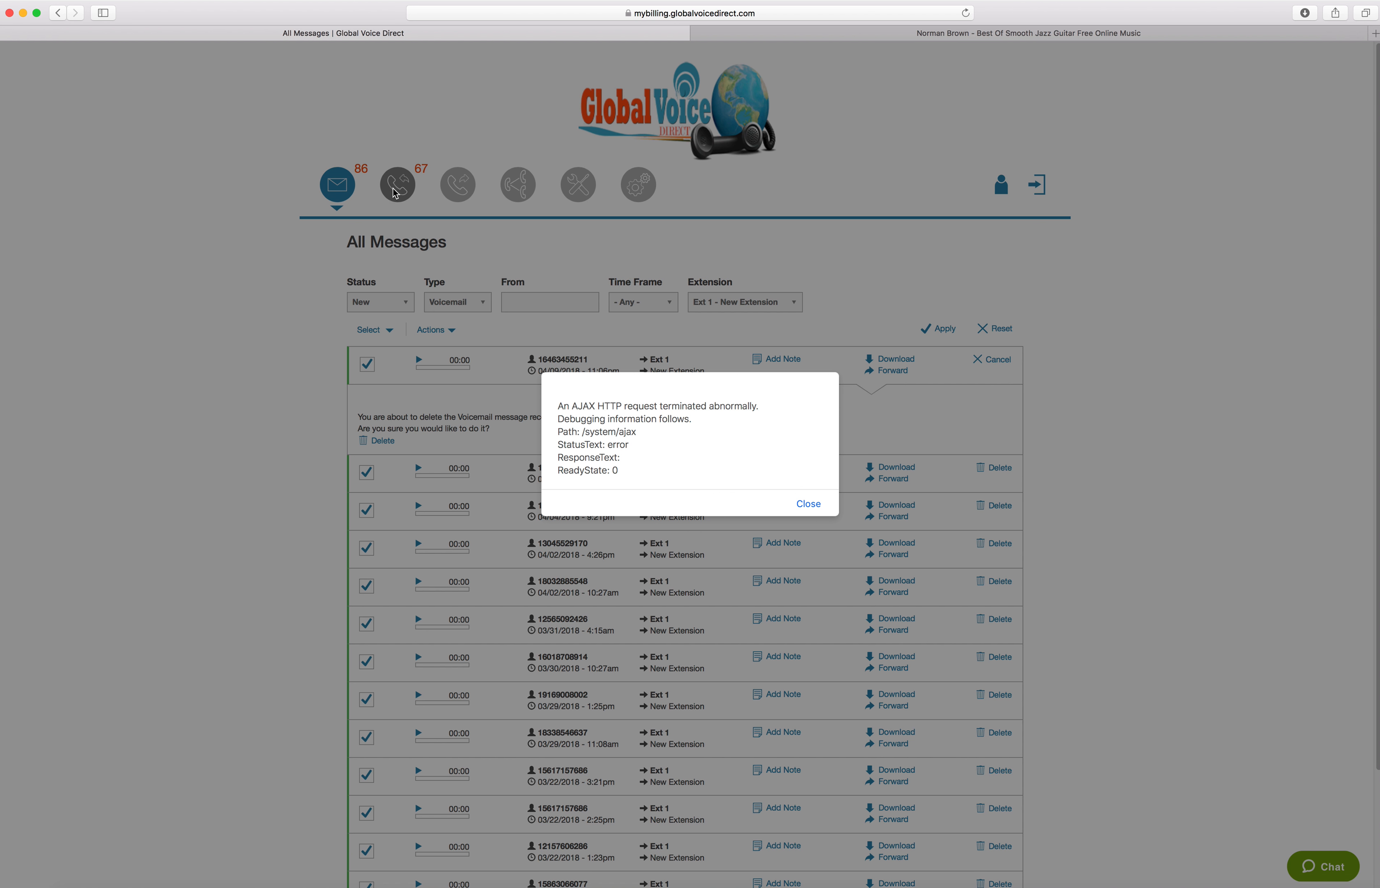
{"action": "left_click", "coordinate": [798, 515]}
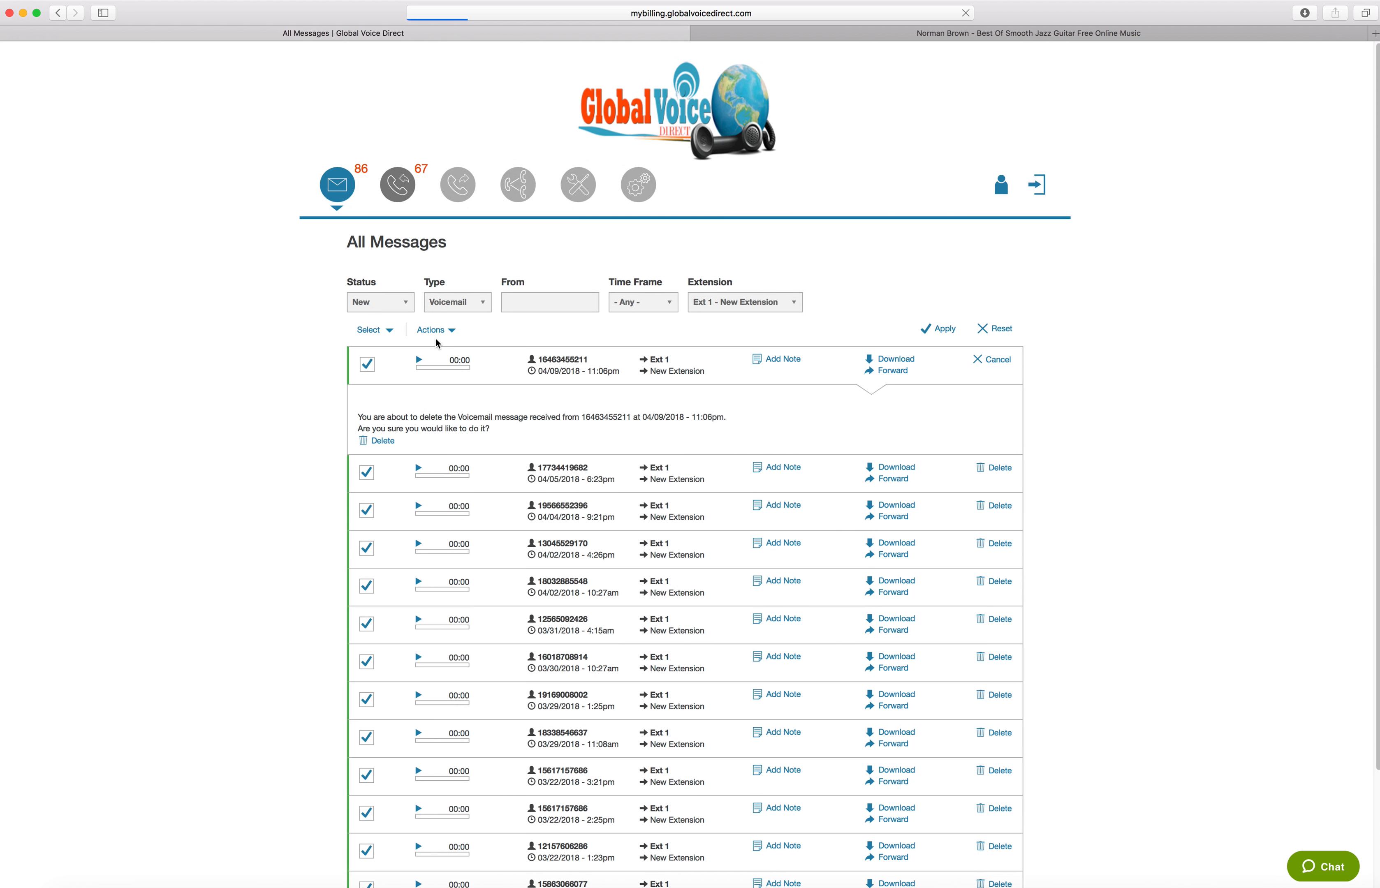
{"action": "left_click", "coordinate": [397, 187]}
{"action": "left_click", "coordinate": [413, 193]}
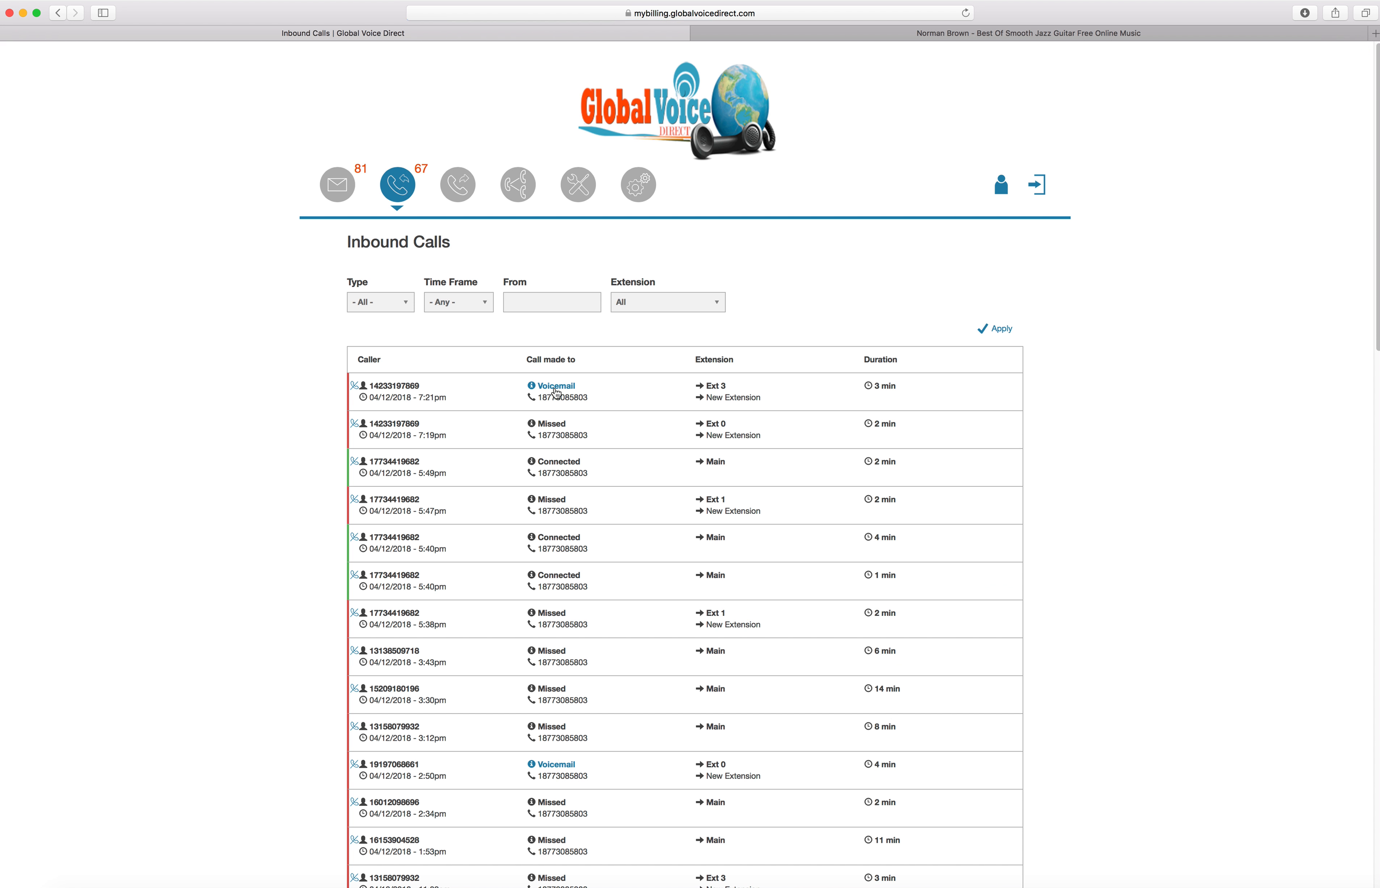
{"action": "scroll", "coordinate": [499, 422], "scroll_direction": "down", "scroll_amount": 10}
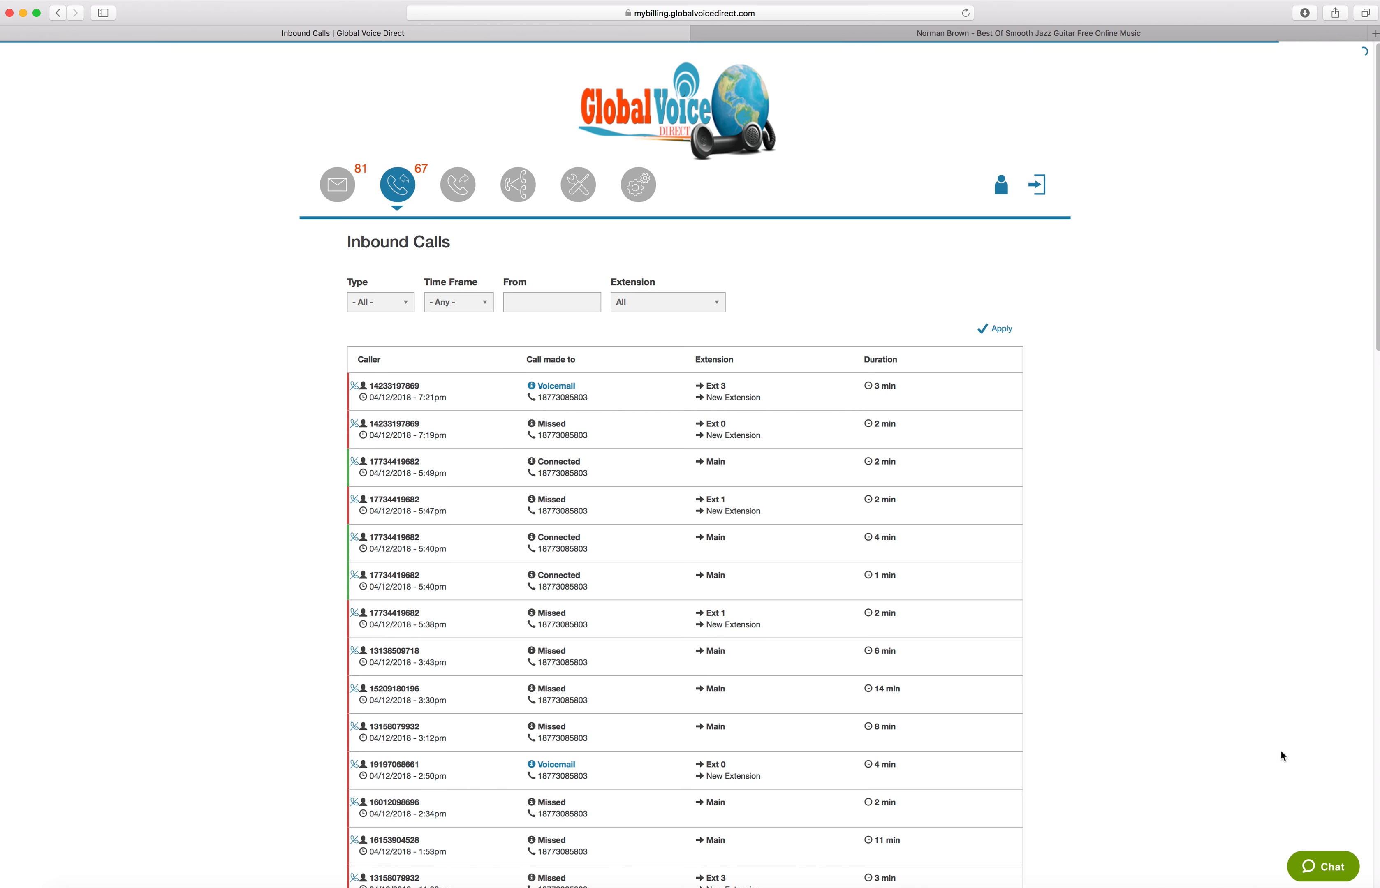
Open the live support chat window on the Inbound Calls page without sending a message
{"action": "left_click", "coordinate": [1319, 868]}
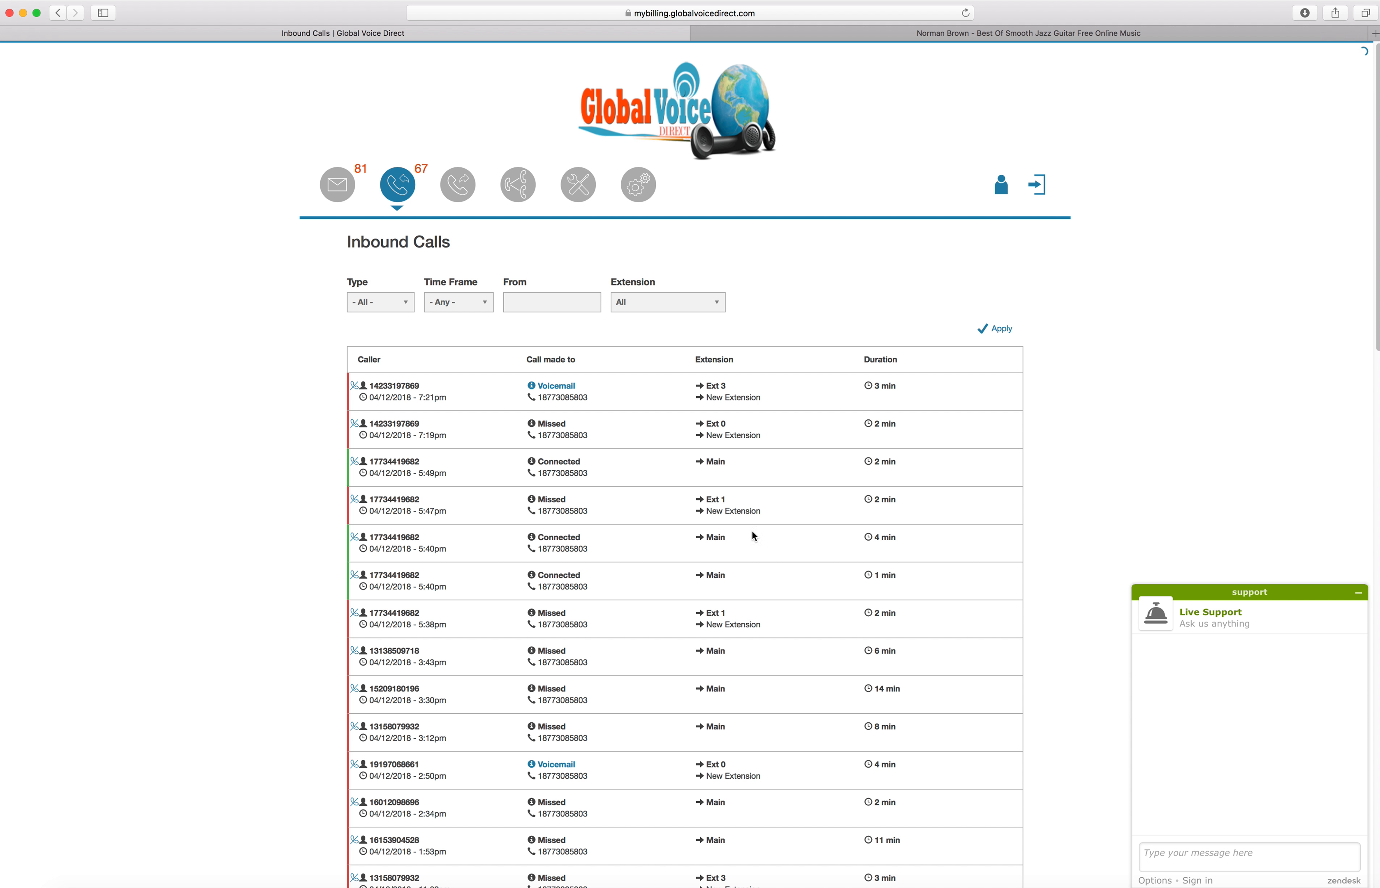
{"action": "left_click", "coordinate": [1200, 858]}
{"action": "left_click", "coordinate": [1124, 469]}
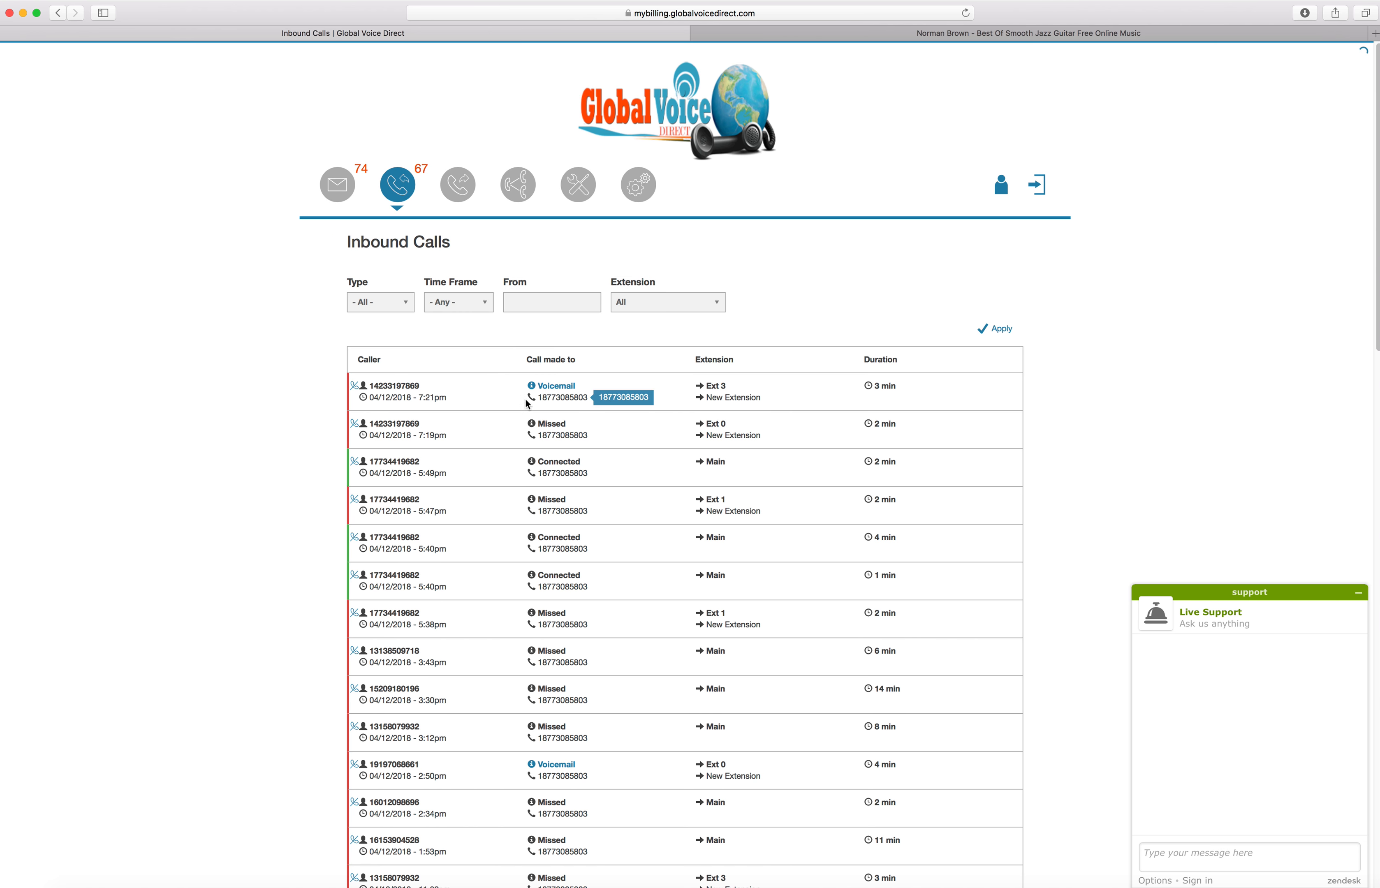
Download the first inbound call's voicemail, pause its playback in iTunes, and return to the Inbound Calls list
{"action": "left_click", "coordinate": [531, 387]}
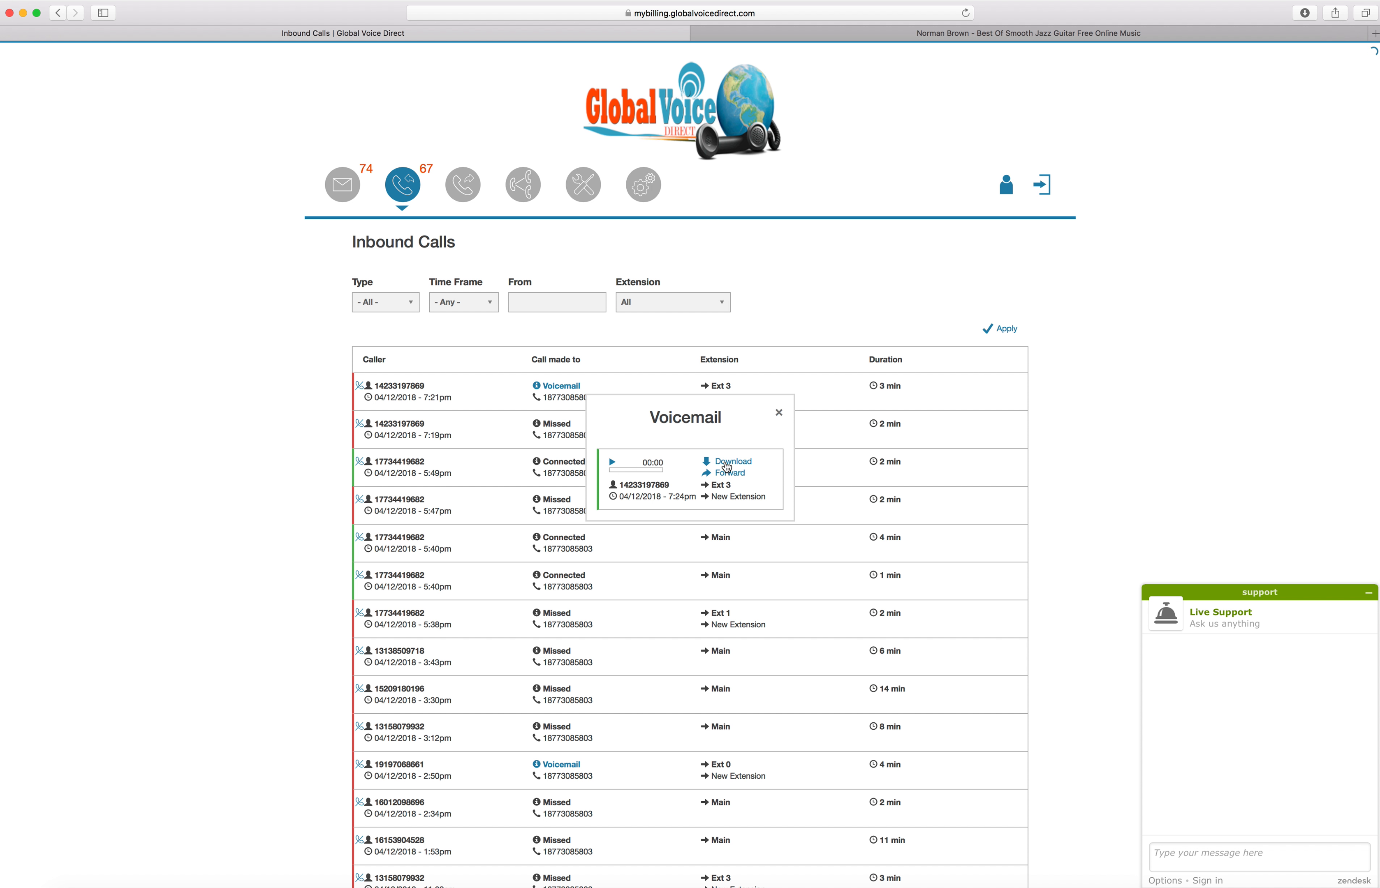
{"action": "left_click", "coordinate": [728, 464]}
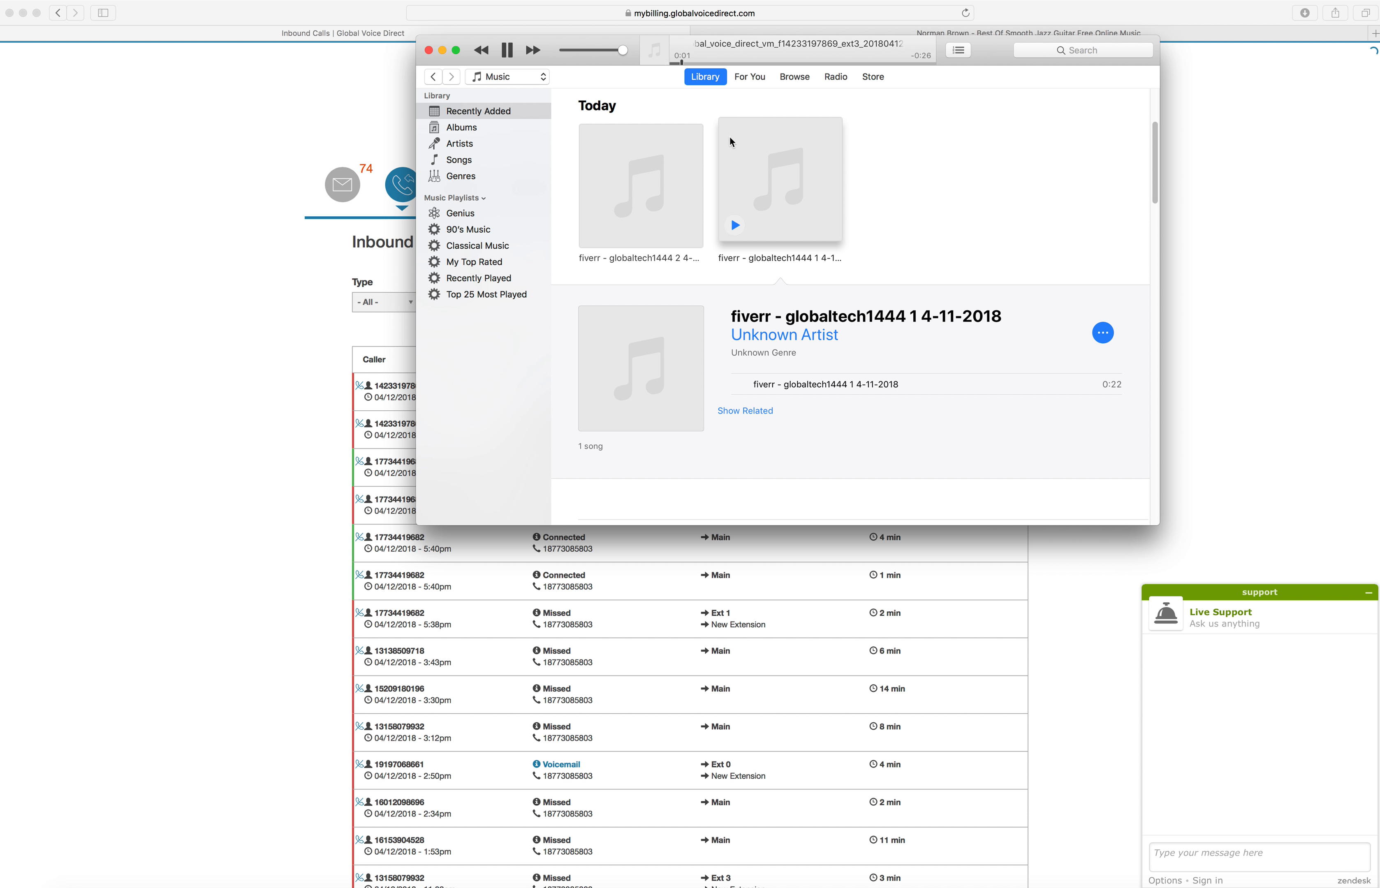
{"action": "left_click", "coordinate": [513, 55]}
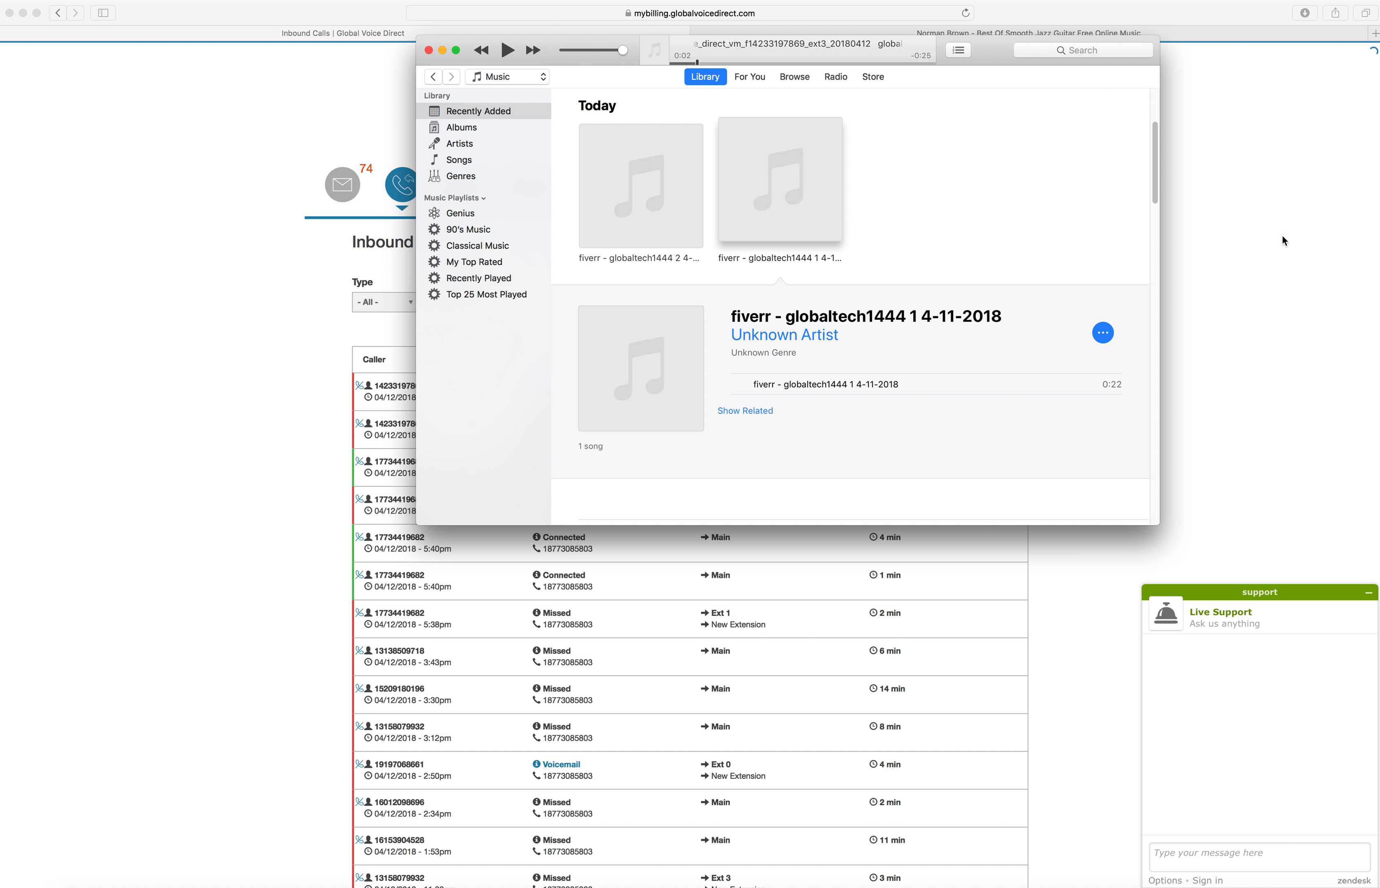
{"action": "left_click", "coordinate": [1283, 234]}
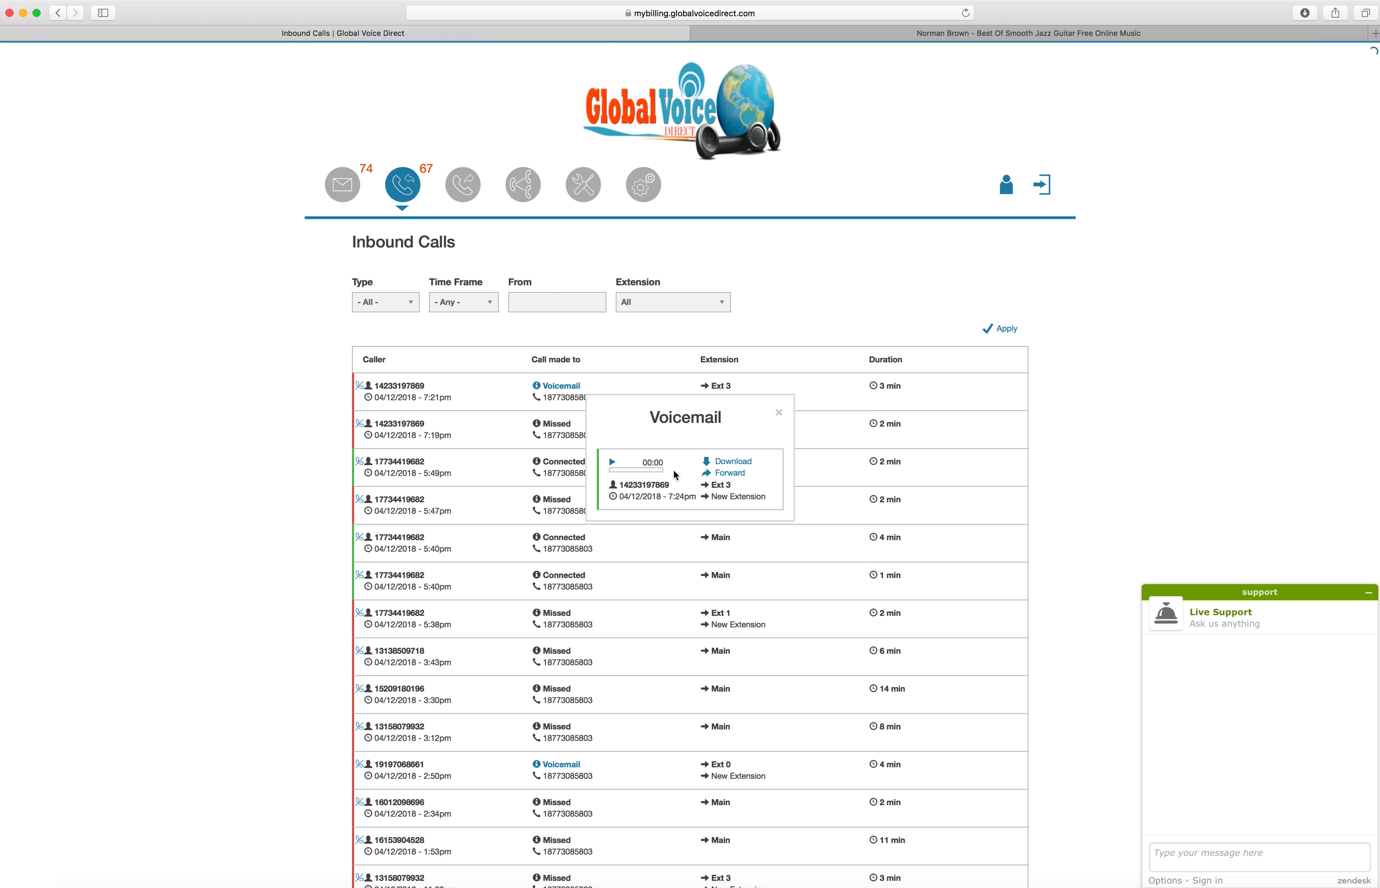
{"action": "left_click", "coordinate": [848, 445]}
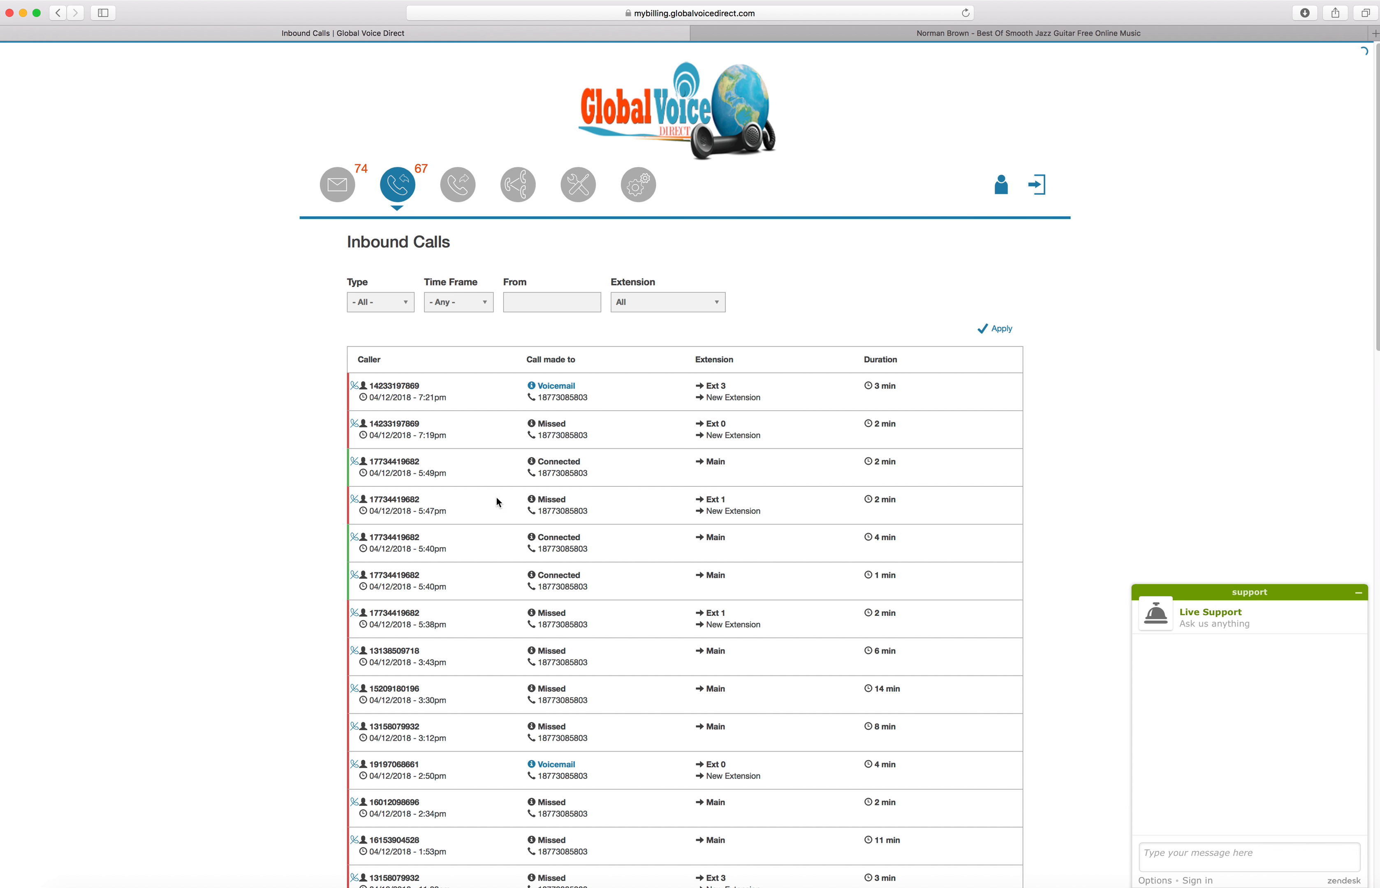
Examine the inbound call list and the choices offered by its Type and Time Frame filters
{"action": "scroll", "coordinate": [547, 585], "scroll_direction": "down", "scroll_amount": 20}
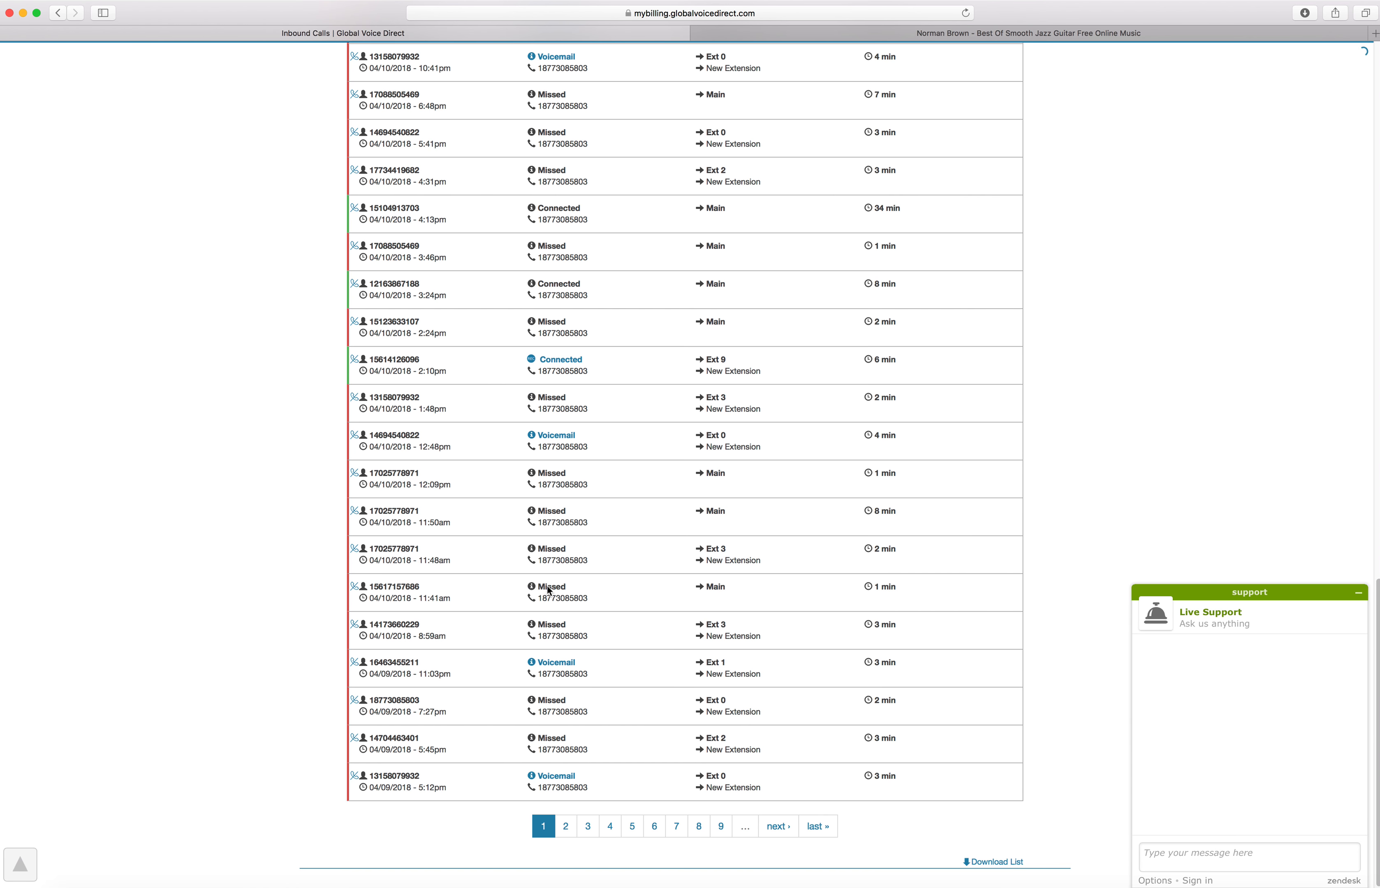
{"action": "scroll", "coordinate": [549, 590], "scroll_direction": "up", "scroll_amount": 20}
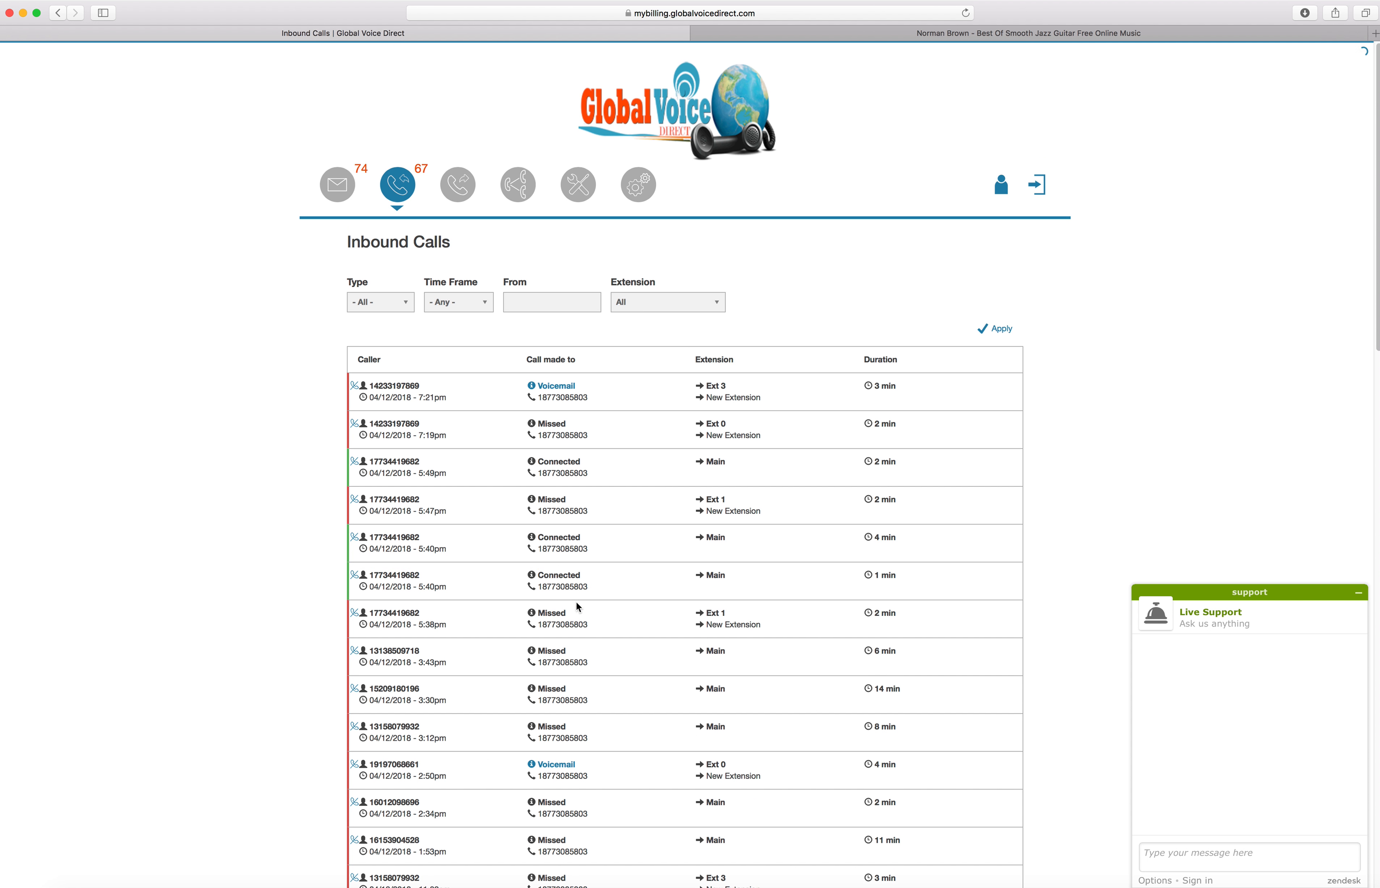
{"action": "left_click", "coordinate": [362, 302]}
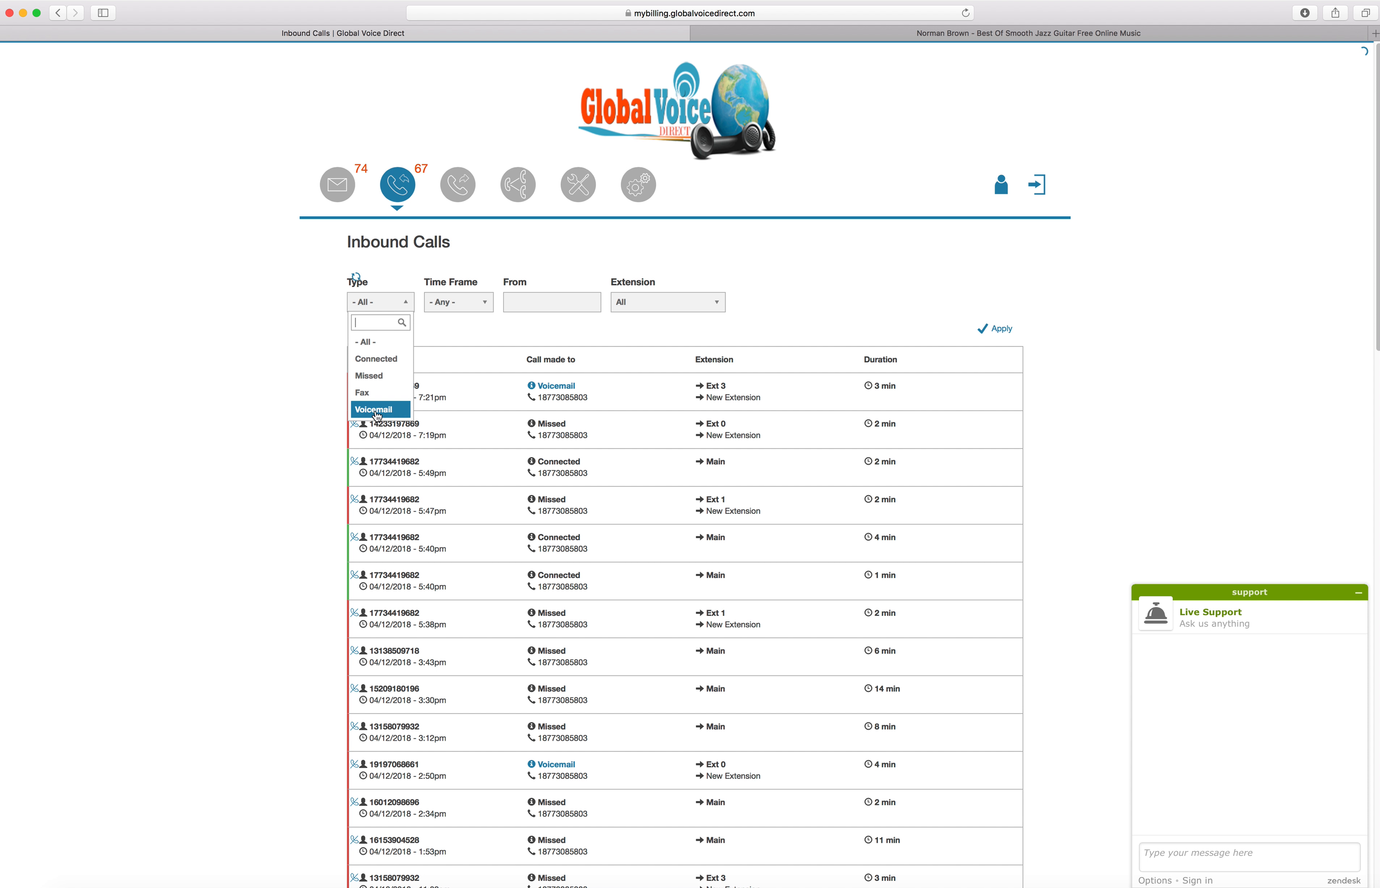
{"action": "left_click", "coordinate": [465, 303]}
{"action": "left_click", "coordinate": [452, 301]}
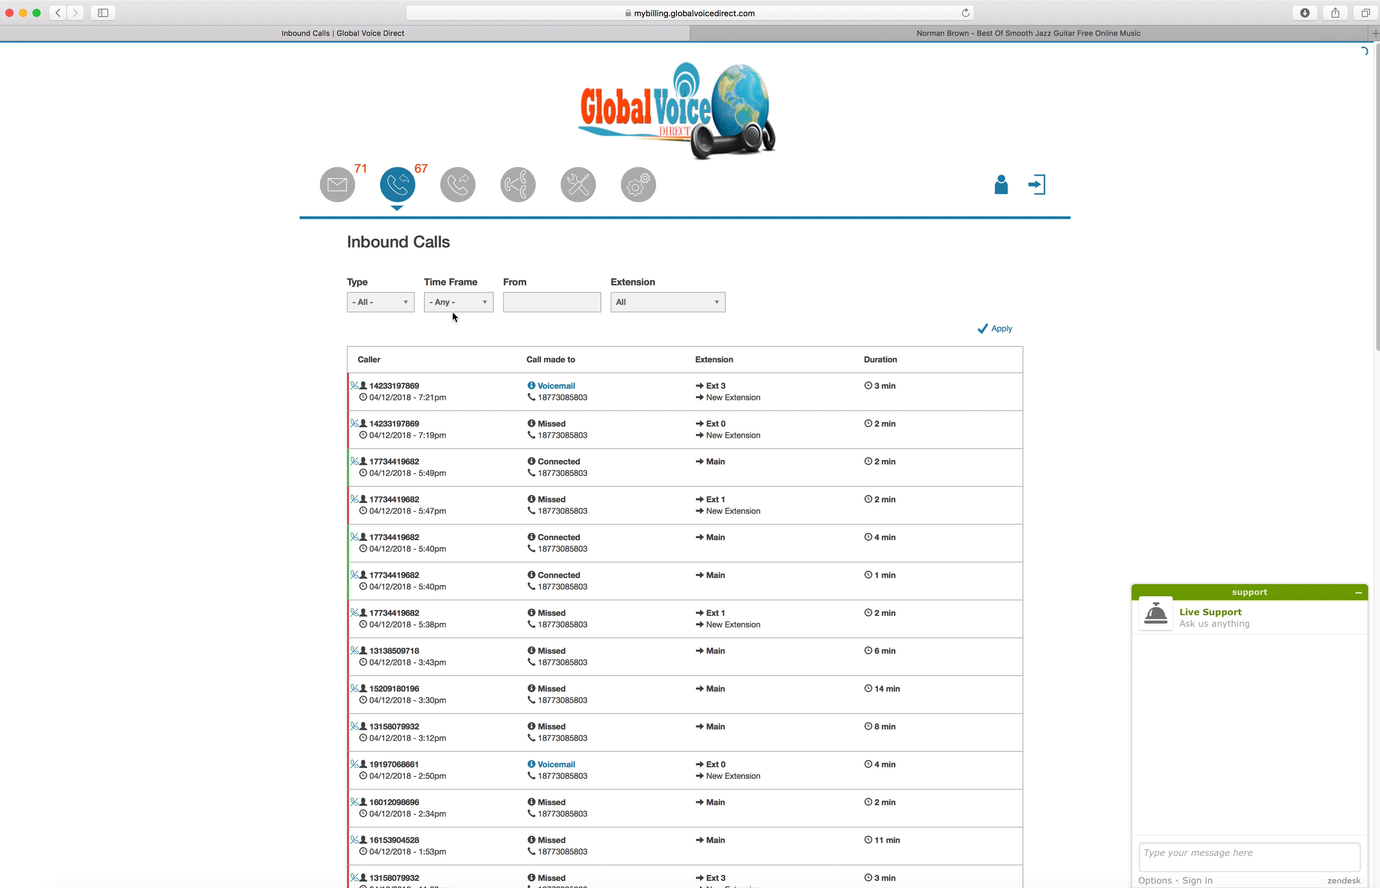
{"action": "left_click", "coordinate": [450, 303]}
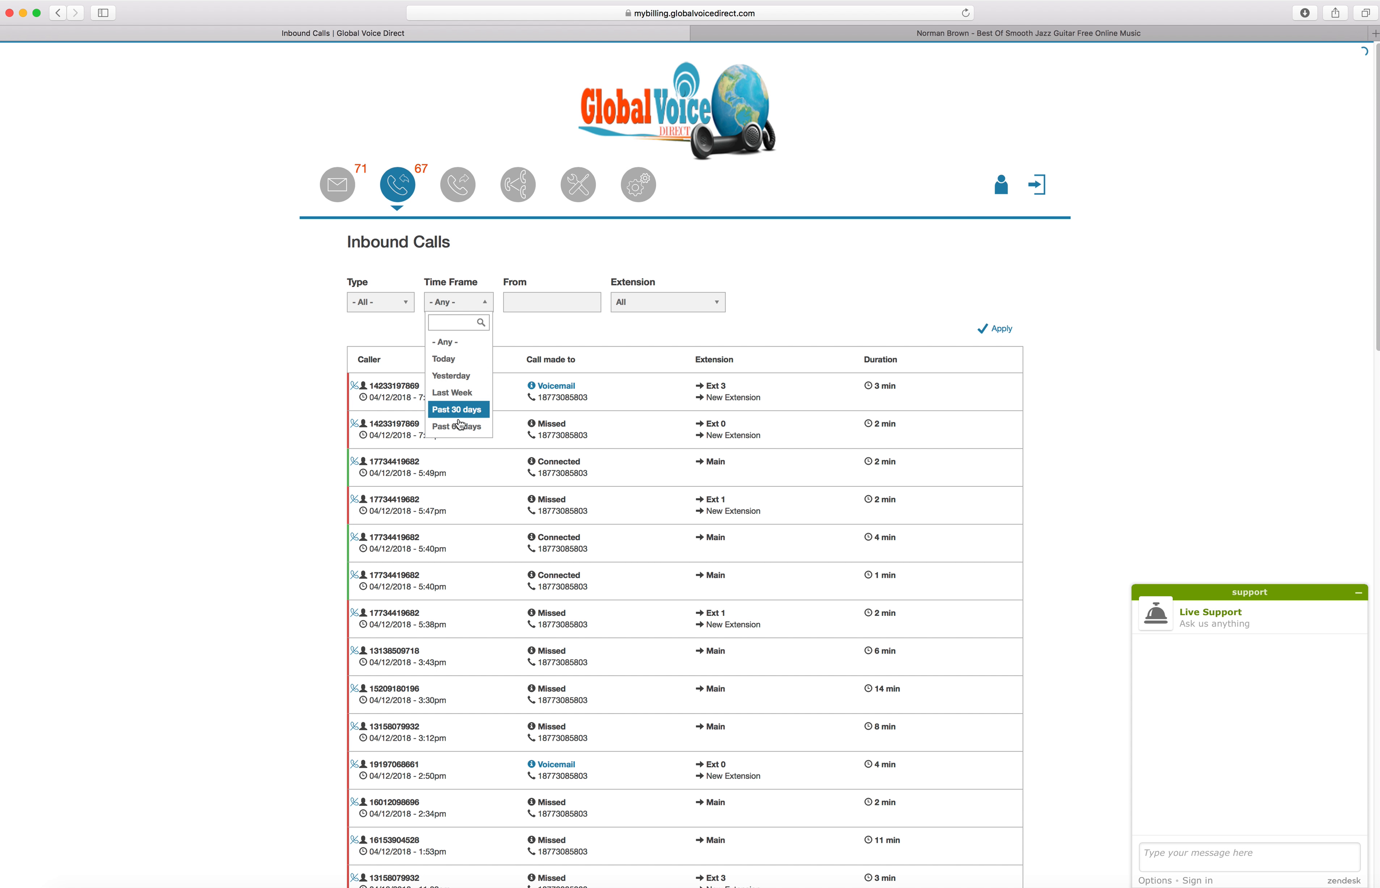
{"action": "key", "text": "Tab"}
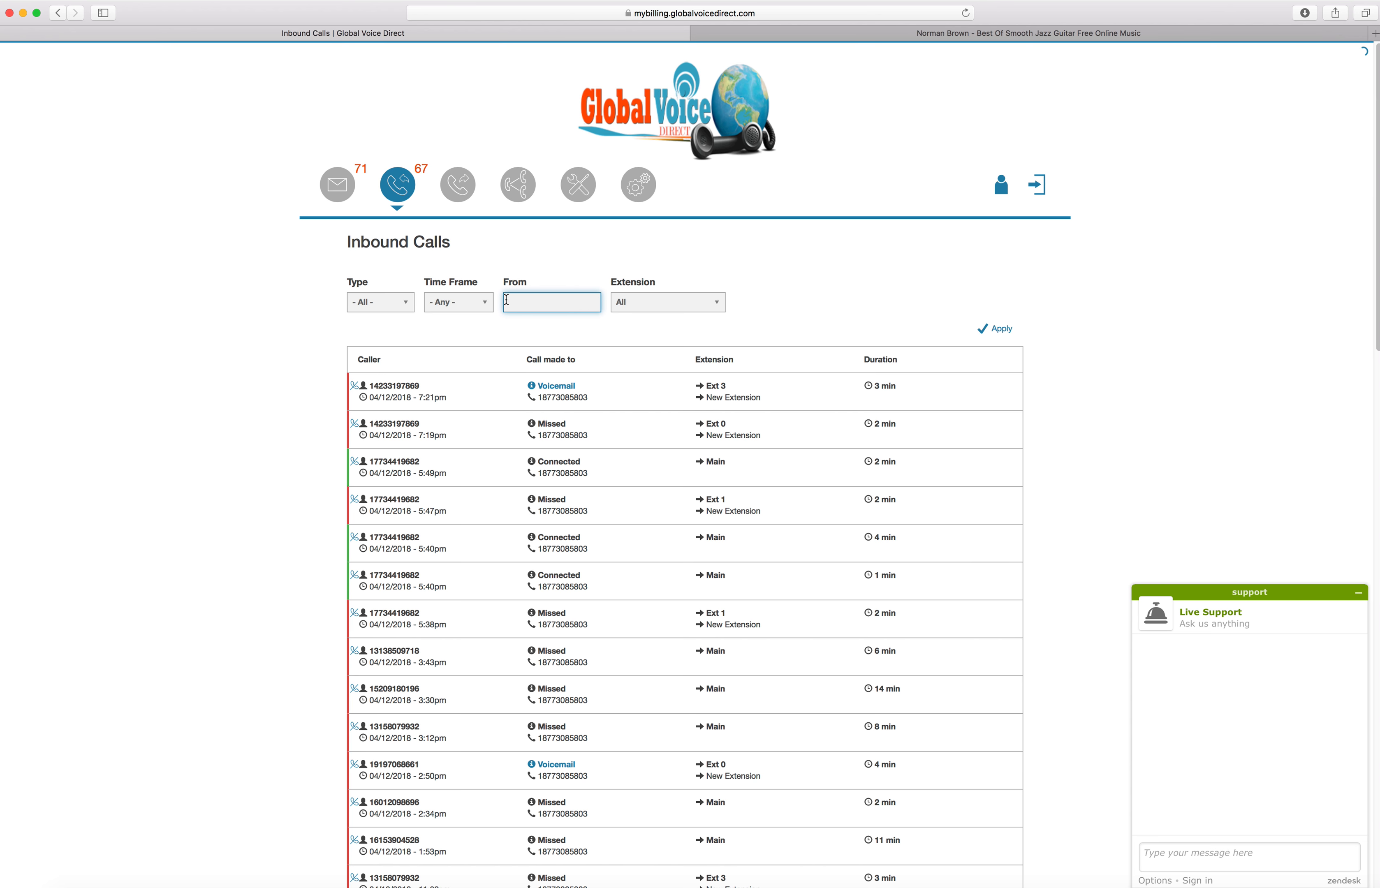
Filter the inbound calls to the extension "Ext 0 - New Extension" and look through the filtered list
{"action": "left_click", "coordinate": [636, 303]}
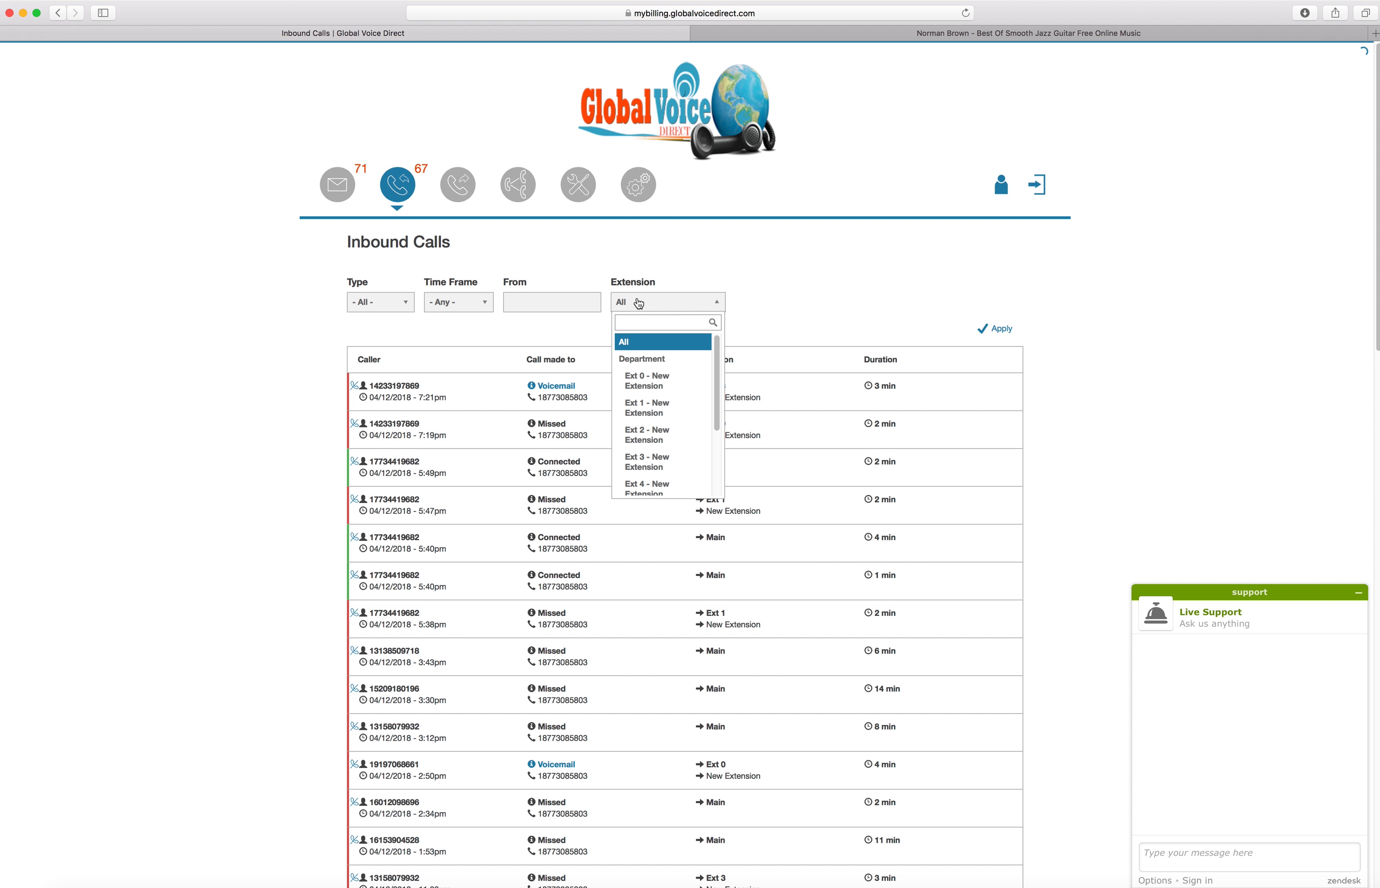
{"action": "mouse_move", "coordinate": [718, 365]}
{"action": "left_mouse_down"}
{"action": "mouse_move", "coordinate": [719, 406]}
{"action": "mouse_move", "coordinate": [728, 336]}
{"action": "left_mouse_up"}
{"action": "left_click", "coordinate": [669, 377]}
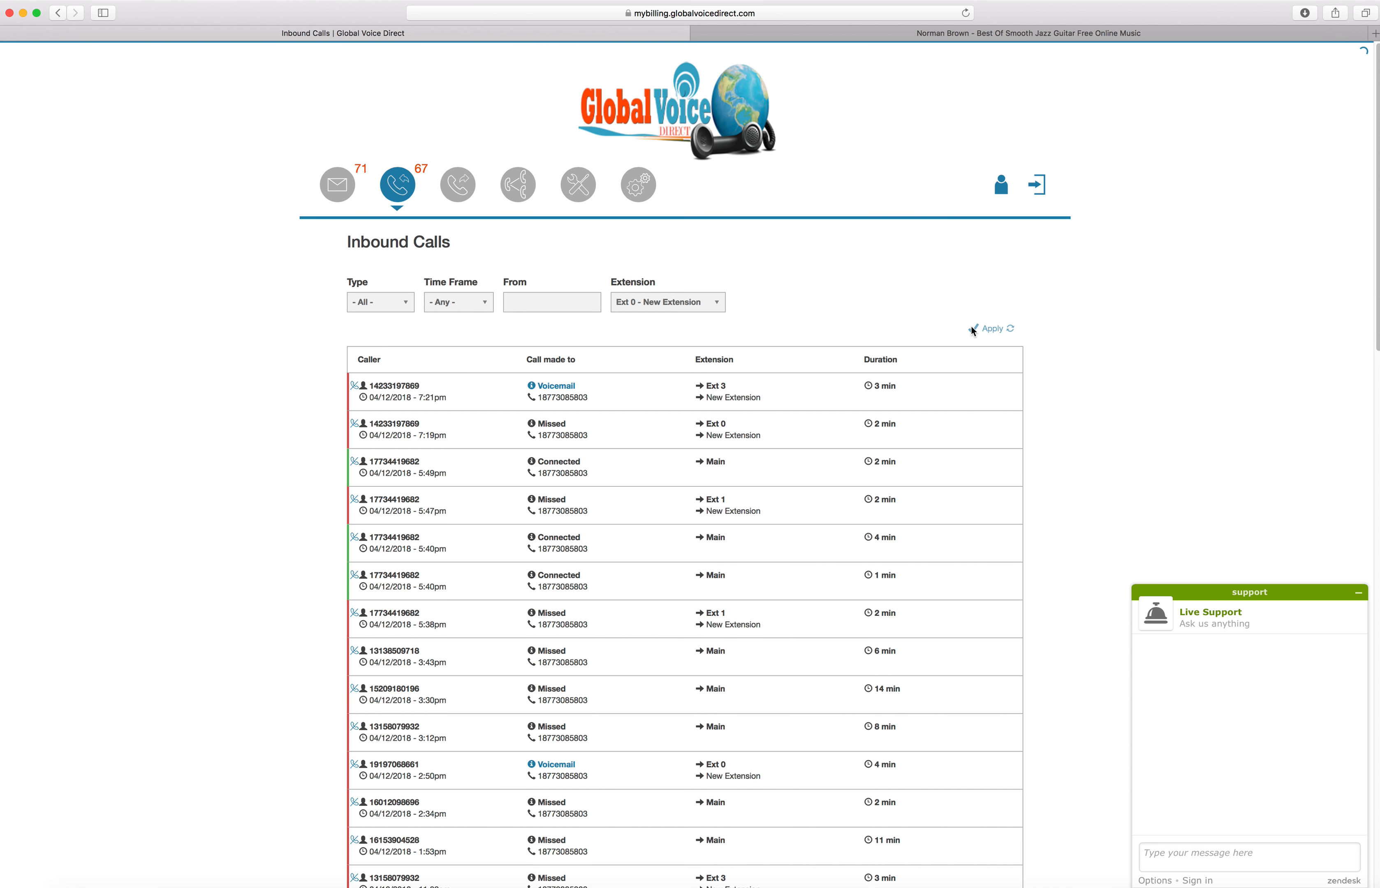
{"action": "left_click", "coordinate": [991, 325]}
{"action": "scroll", "coordinate": [486, 436], "scroll_direction": "down", "scroll_amount": 10}
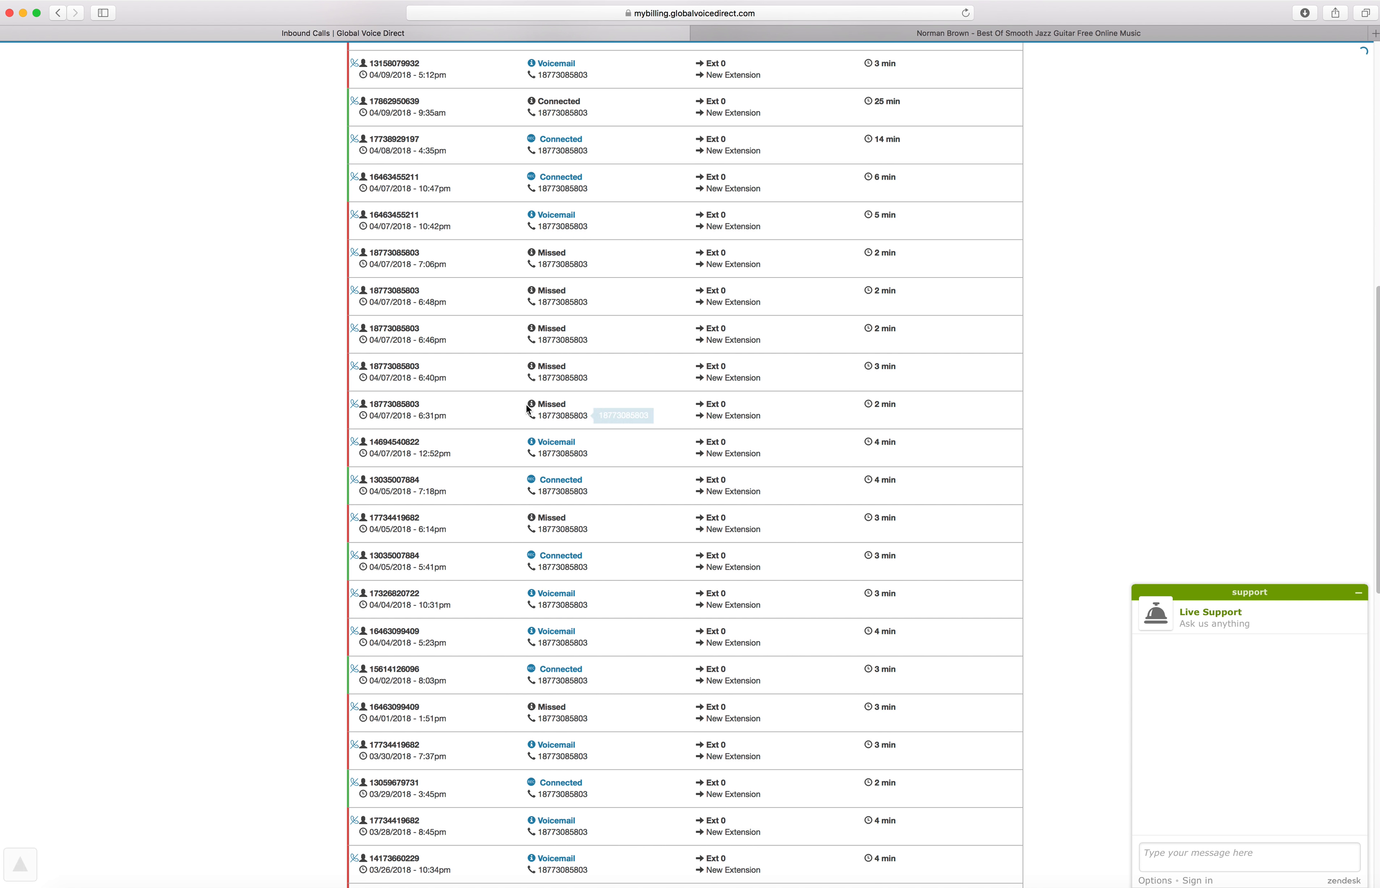
{"action": "scroll", "coordinate": [526, 400], "scroll_direction": "up", "scroll_amount": 10}
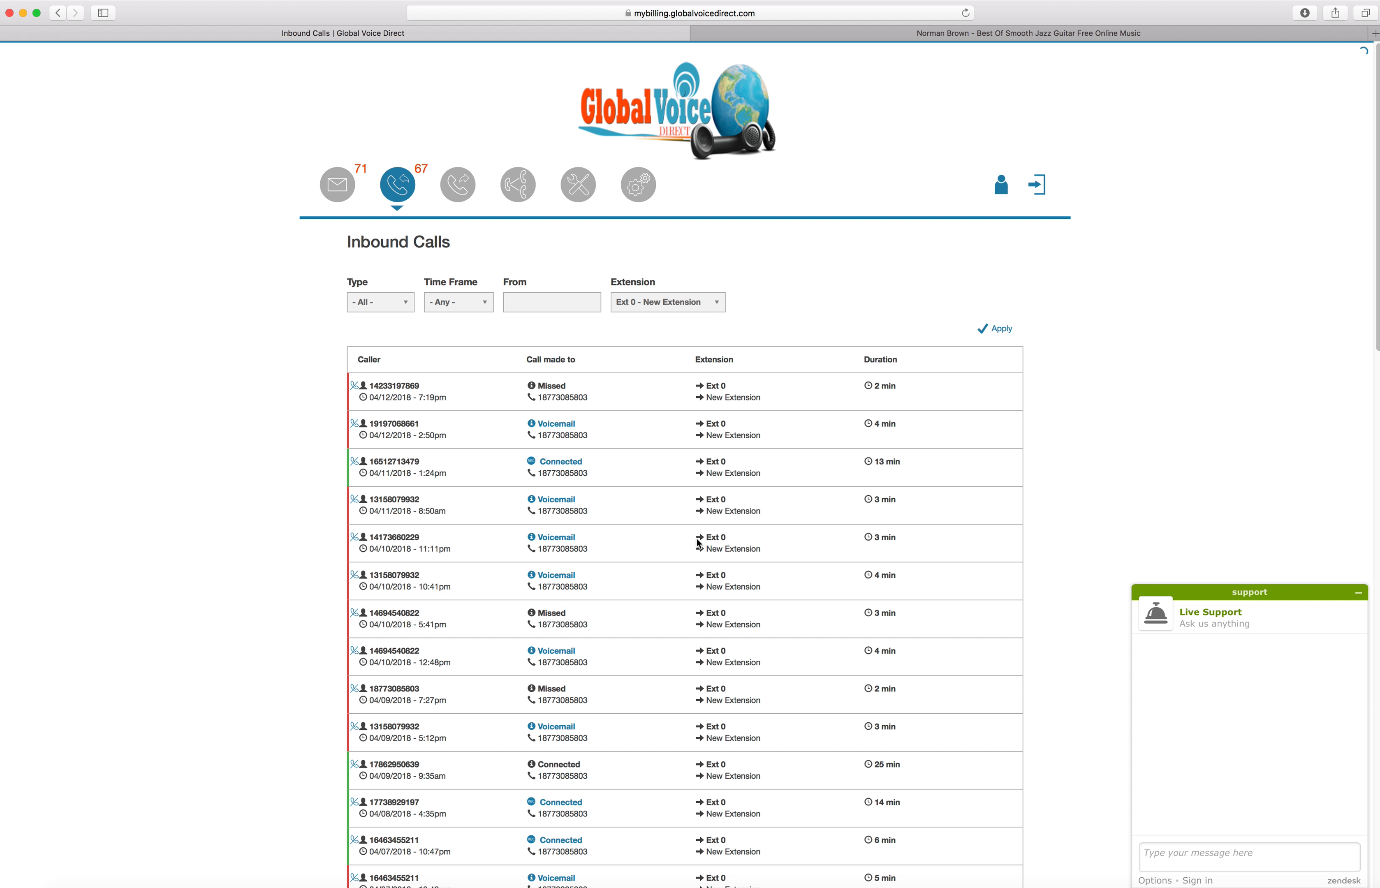
Open the Outbound Calls list, view the second call's recording details, and close them
{"action": "left_click", "coordinate": [458, 198]}
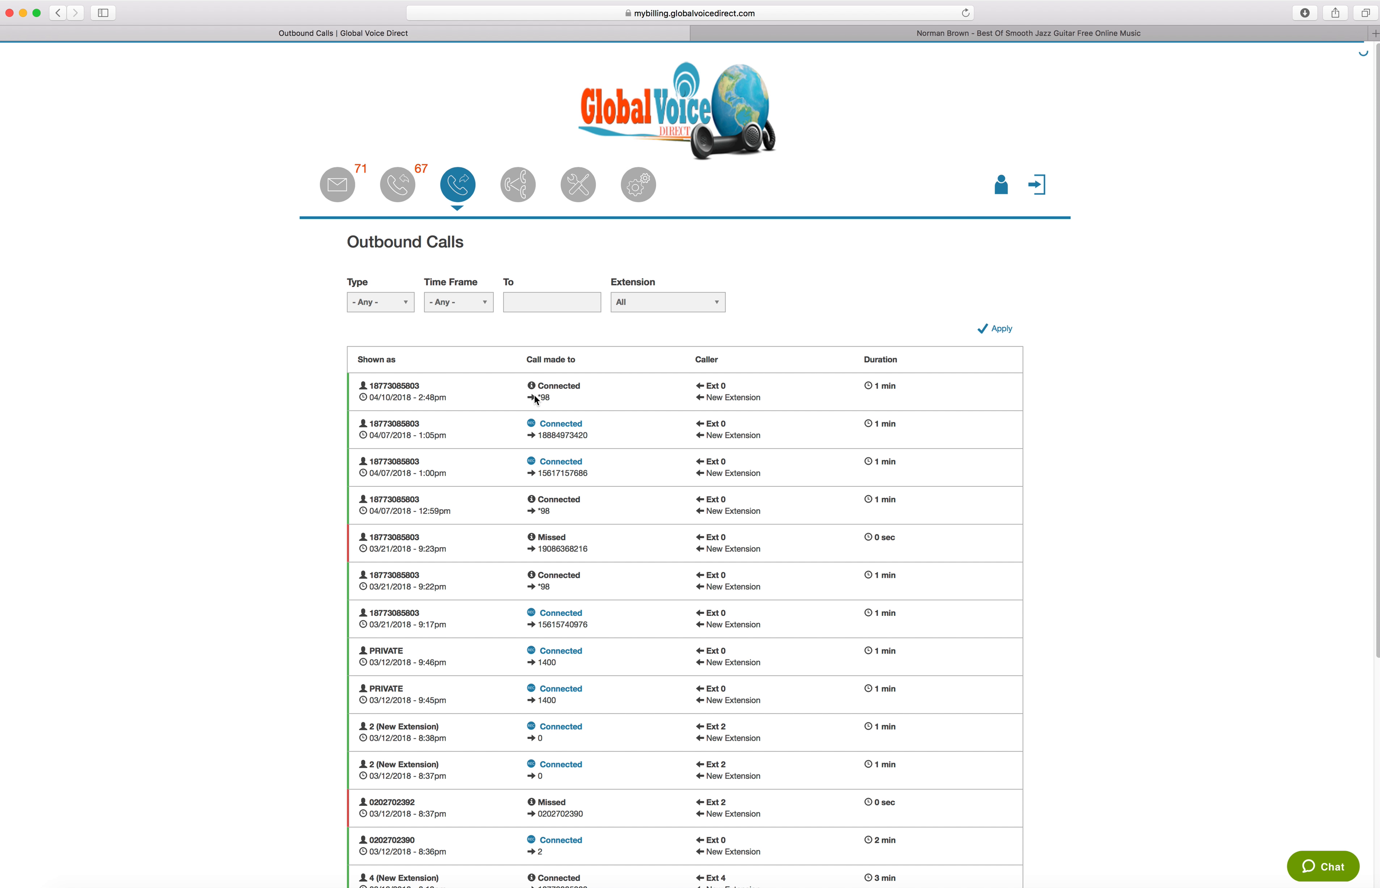
{"action": "double_click", "coordinate": [551, 434]}
{"action": "left_click", "coordinate": [536, 427]}
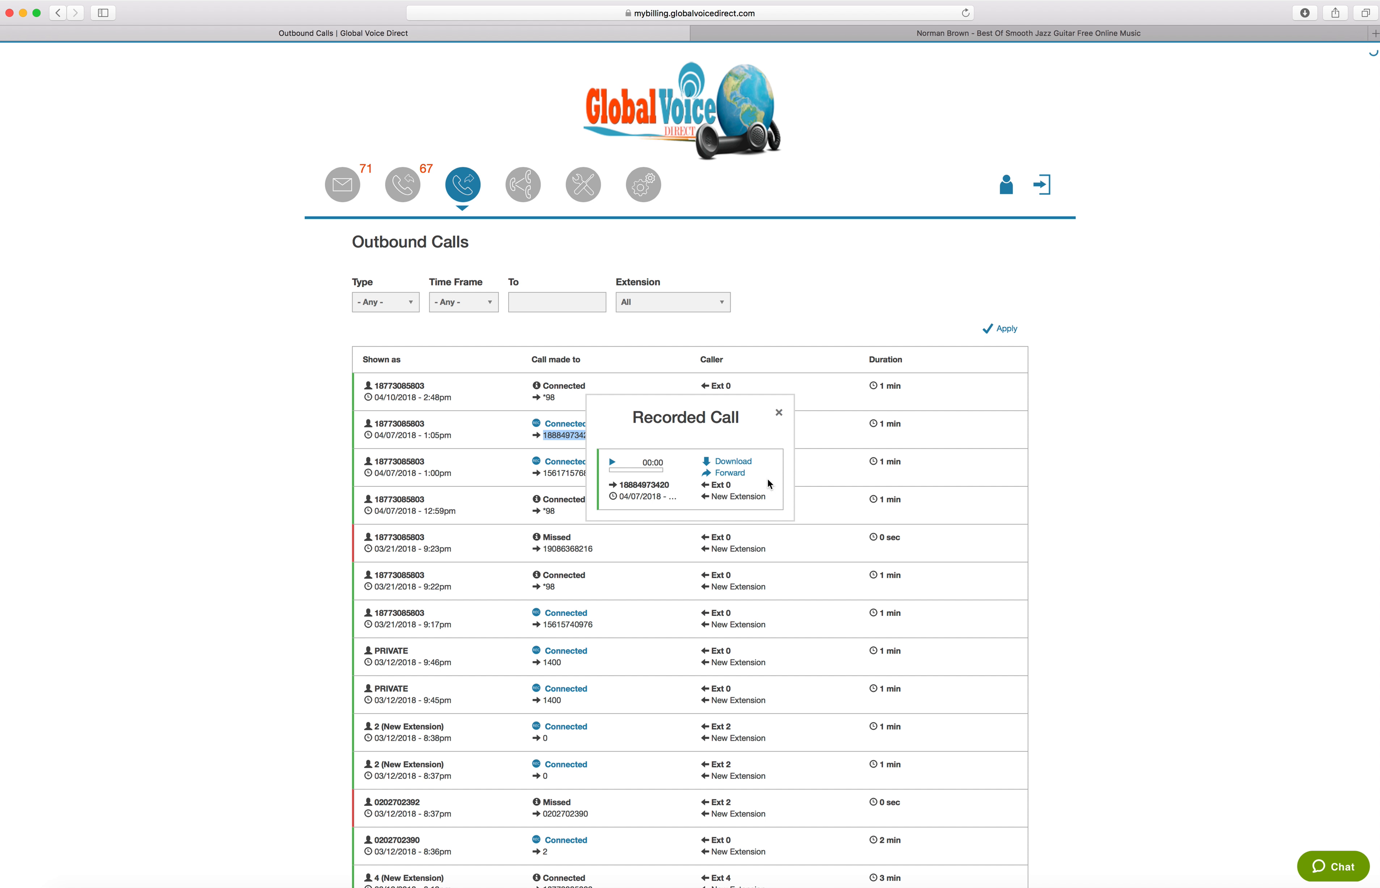
{"action": "left_click", "coordinate": [815, 410]}
Filter the outbound calls by the destination number 1544
{"action": "left_click", "coordinate": [539, 300]}
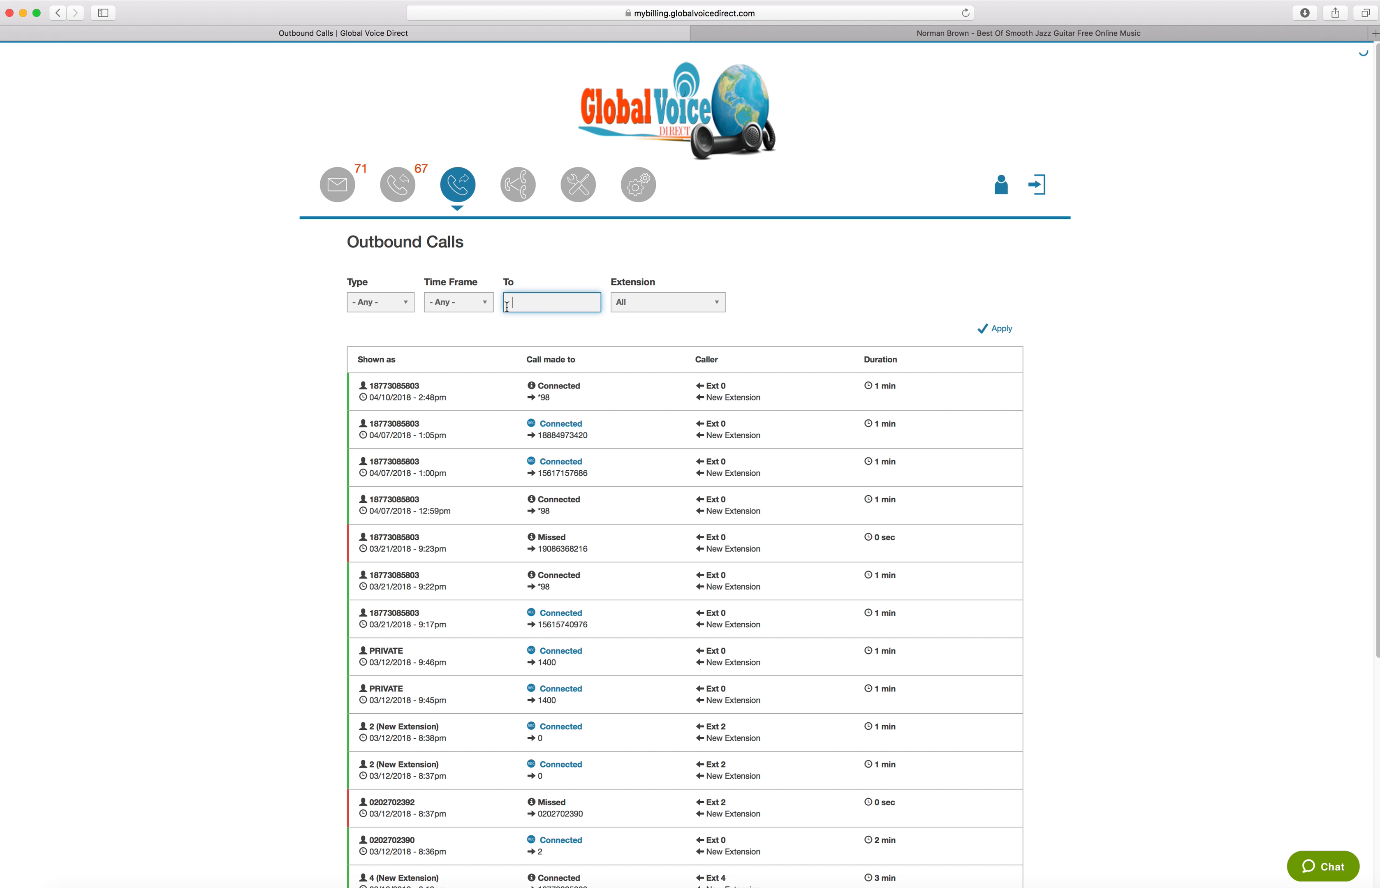
{"action": "left_click", "coordinate": [521, 300]}
{"action": "type", "text": "154"}
{"action": "key", "text": "BackSpace"}
{"action": "key", "text": "BackSpace"}
{"action": "key", "text": "BackSpace"}
{"action": "type", "text": "1400"}
{"action": "left_click", "coordinate": [582, 329]}
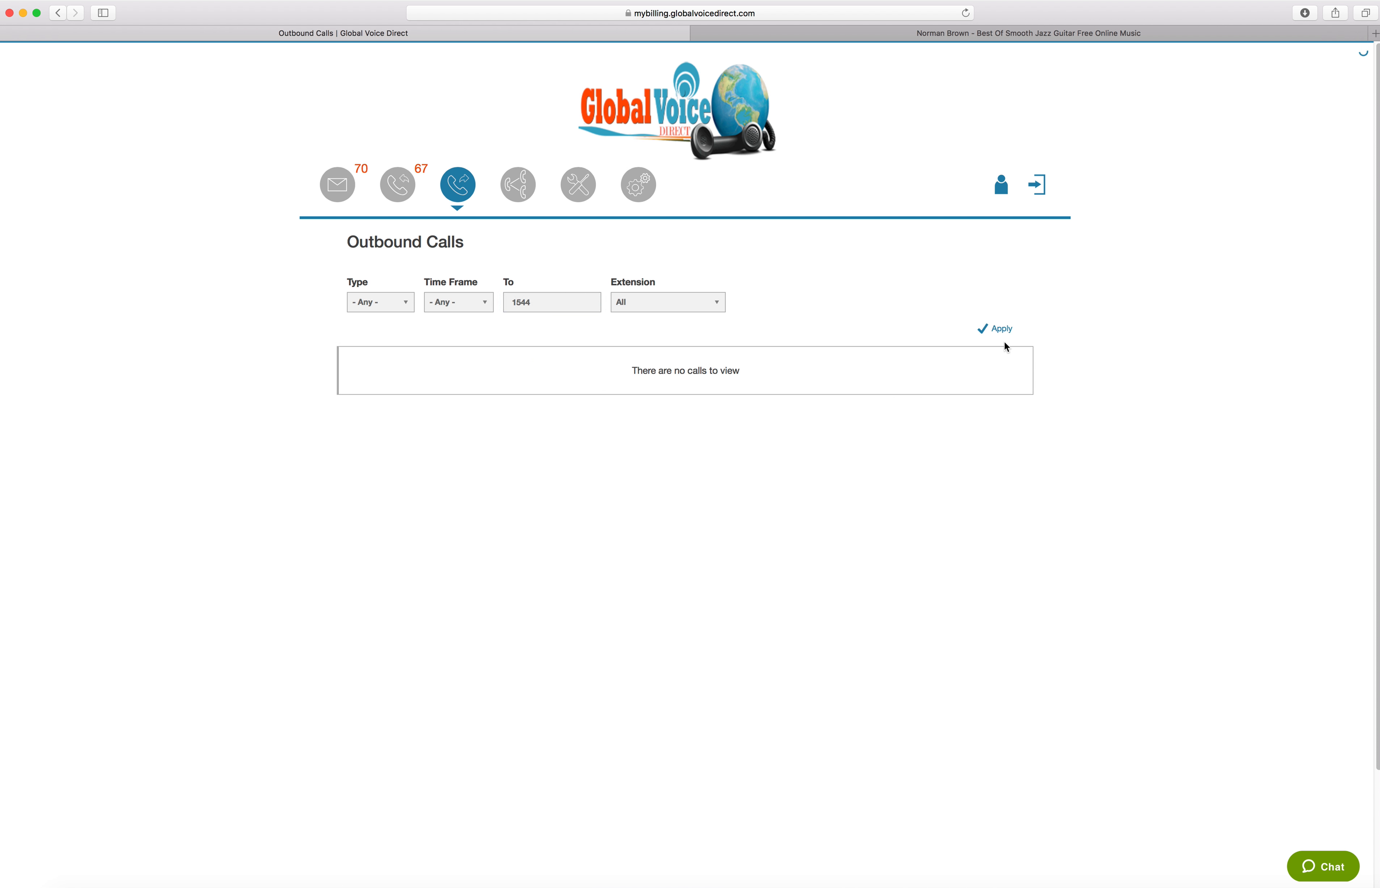
Filter the outbound calls by the destination number 14, then open and close the first result's recording details
{"action": "left_click", "coordinate": [582, 305]}
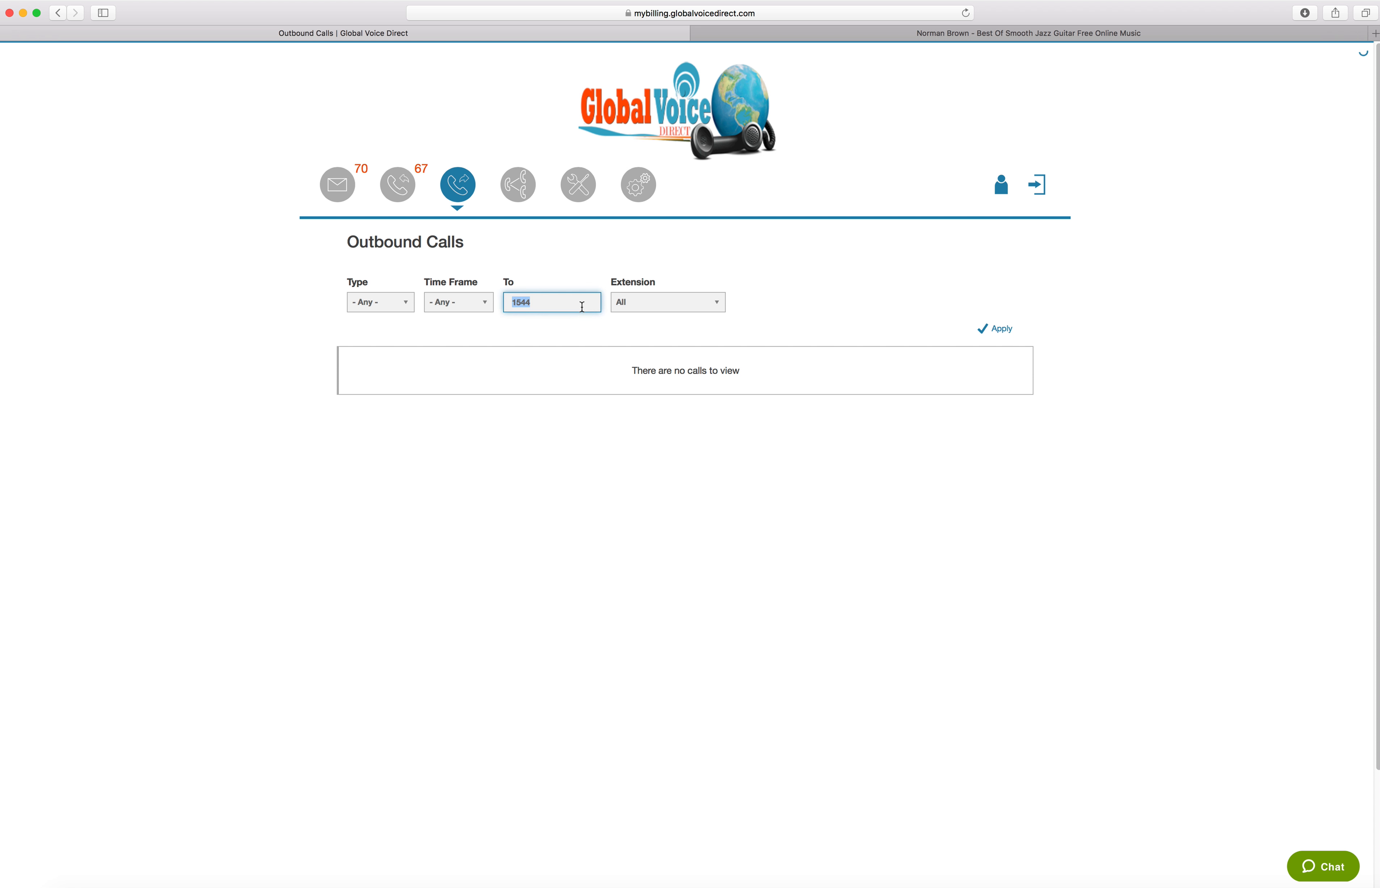
{"action": "type", "text": "1400"}
{"action": "left_click", "coordinate": [790, 290]}
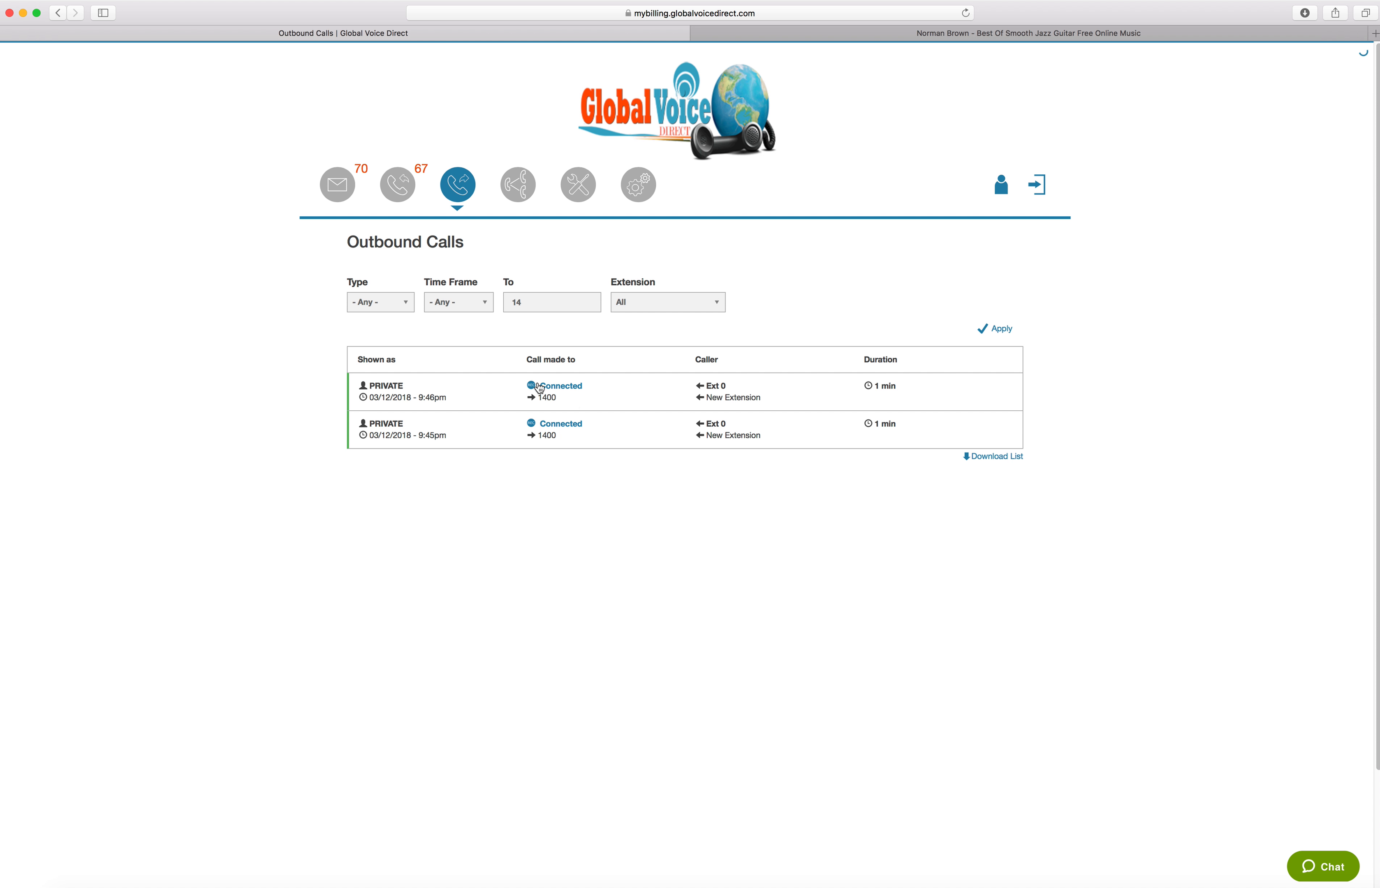
{"action": "left_click", "coordinate": [534, 392]}
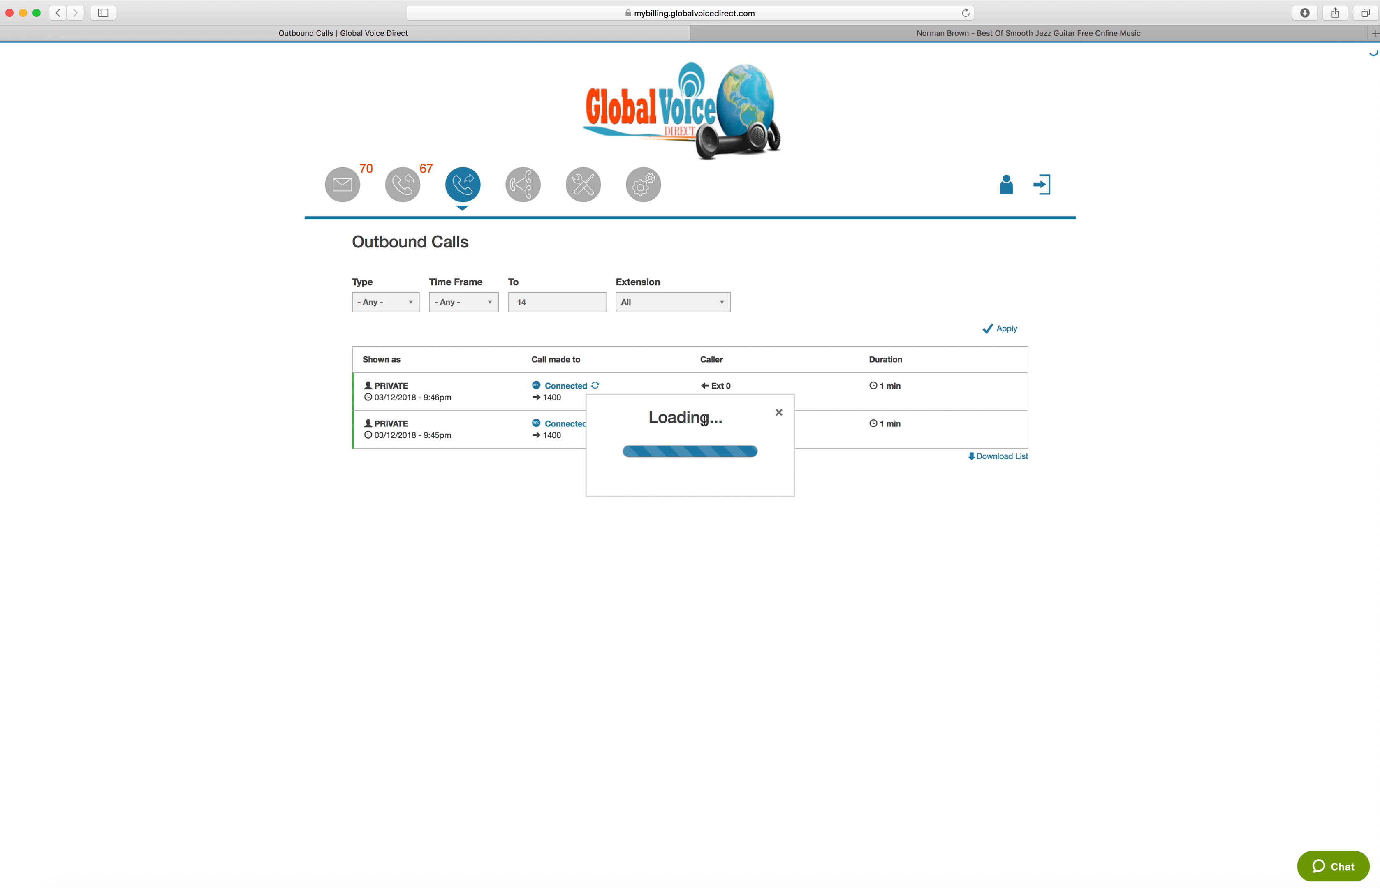
{"action": "left_click", "coordinate": [779, 412]}
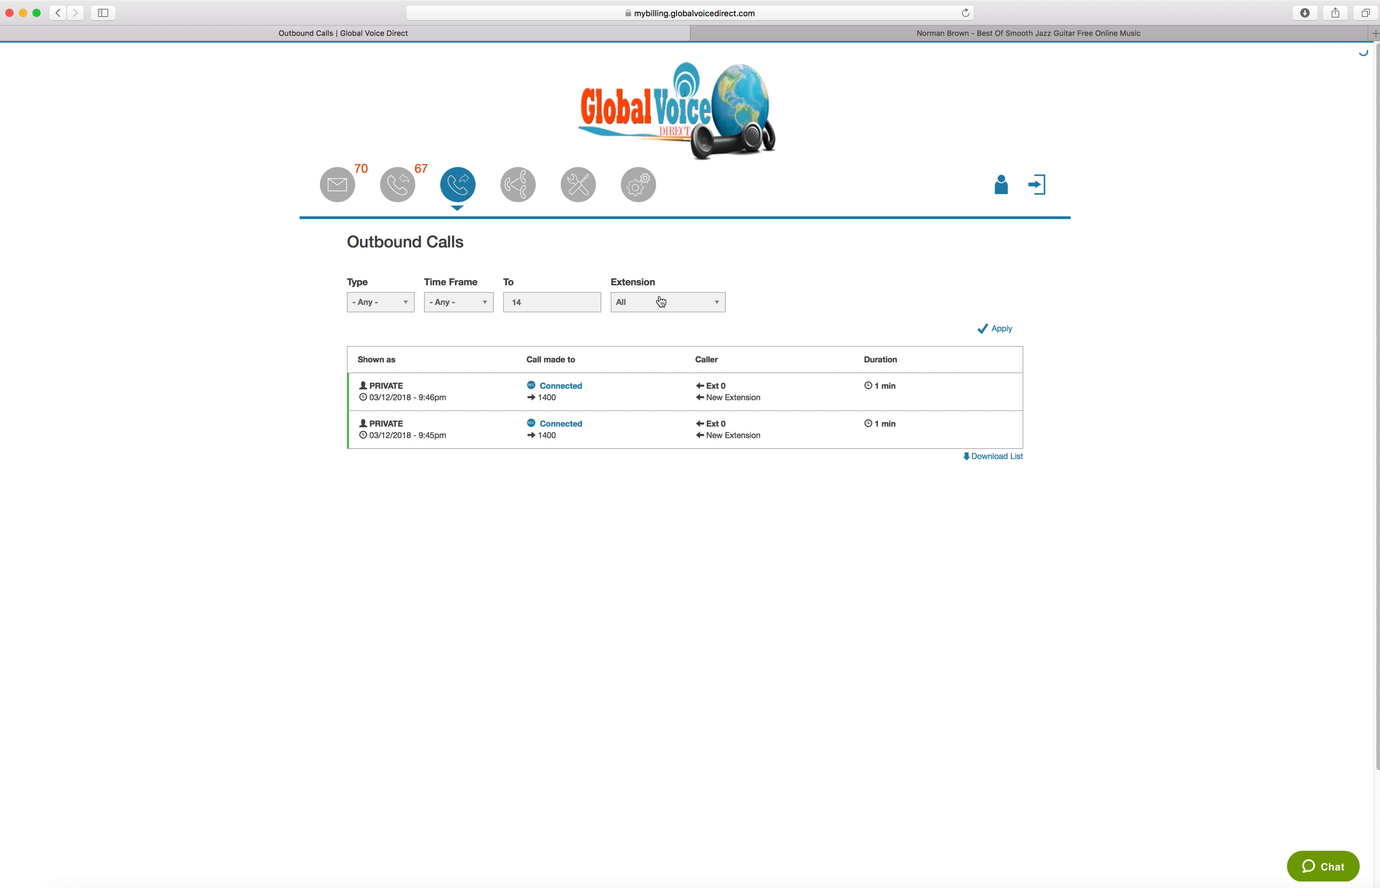
Open the Extensions page and bring up the live support chat
{"action": "left_click", "coordinate": [517, 184]}
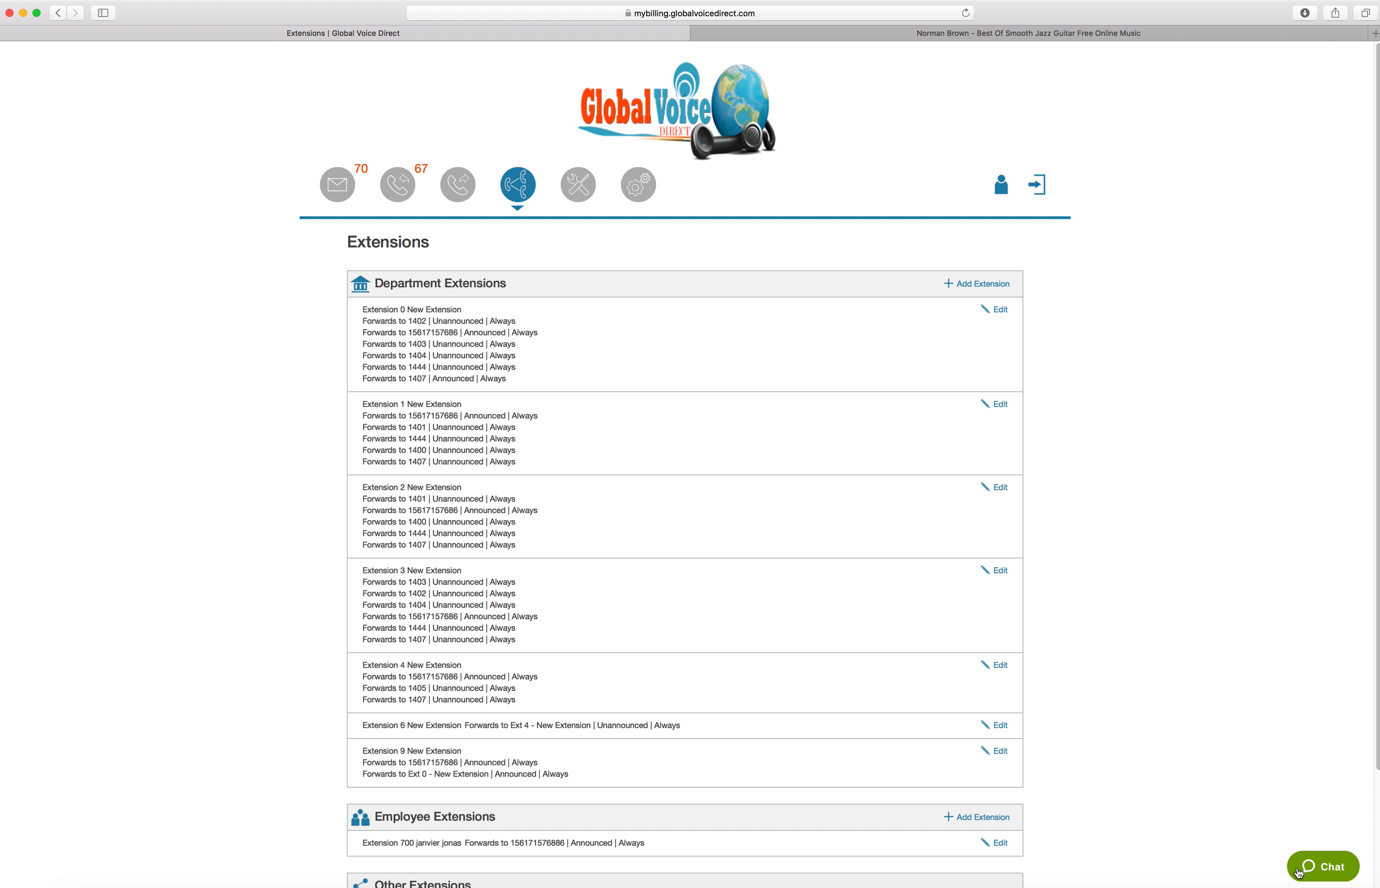
{"action": "left_click", "coordinate": [1325, 873]}
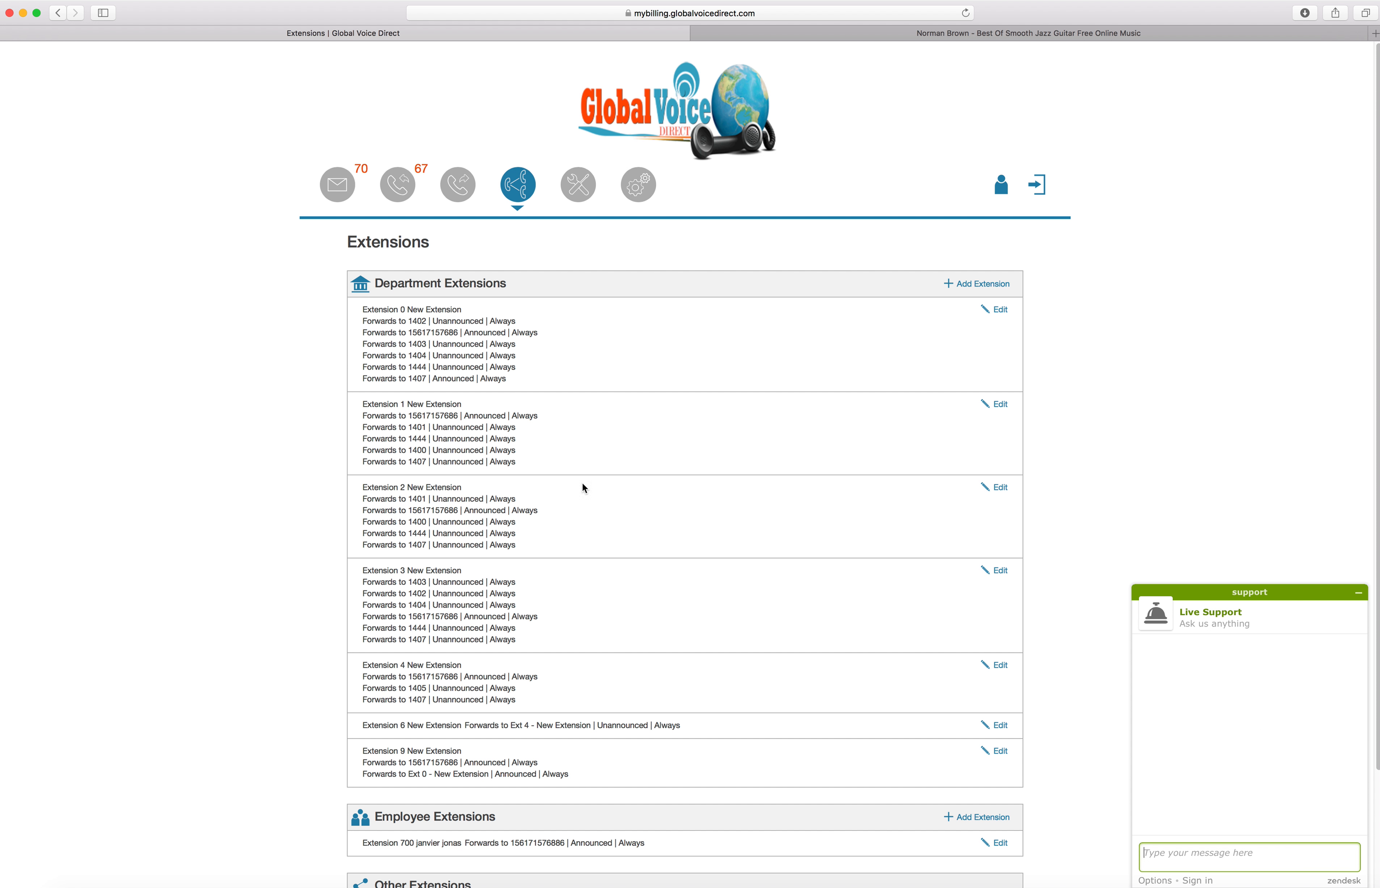
{"action": "left_click", "coordinate": [551, 328]}
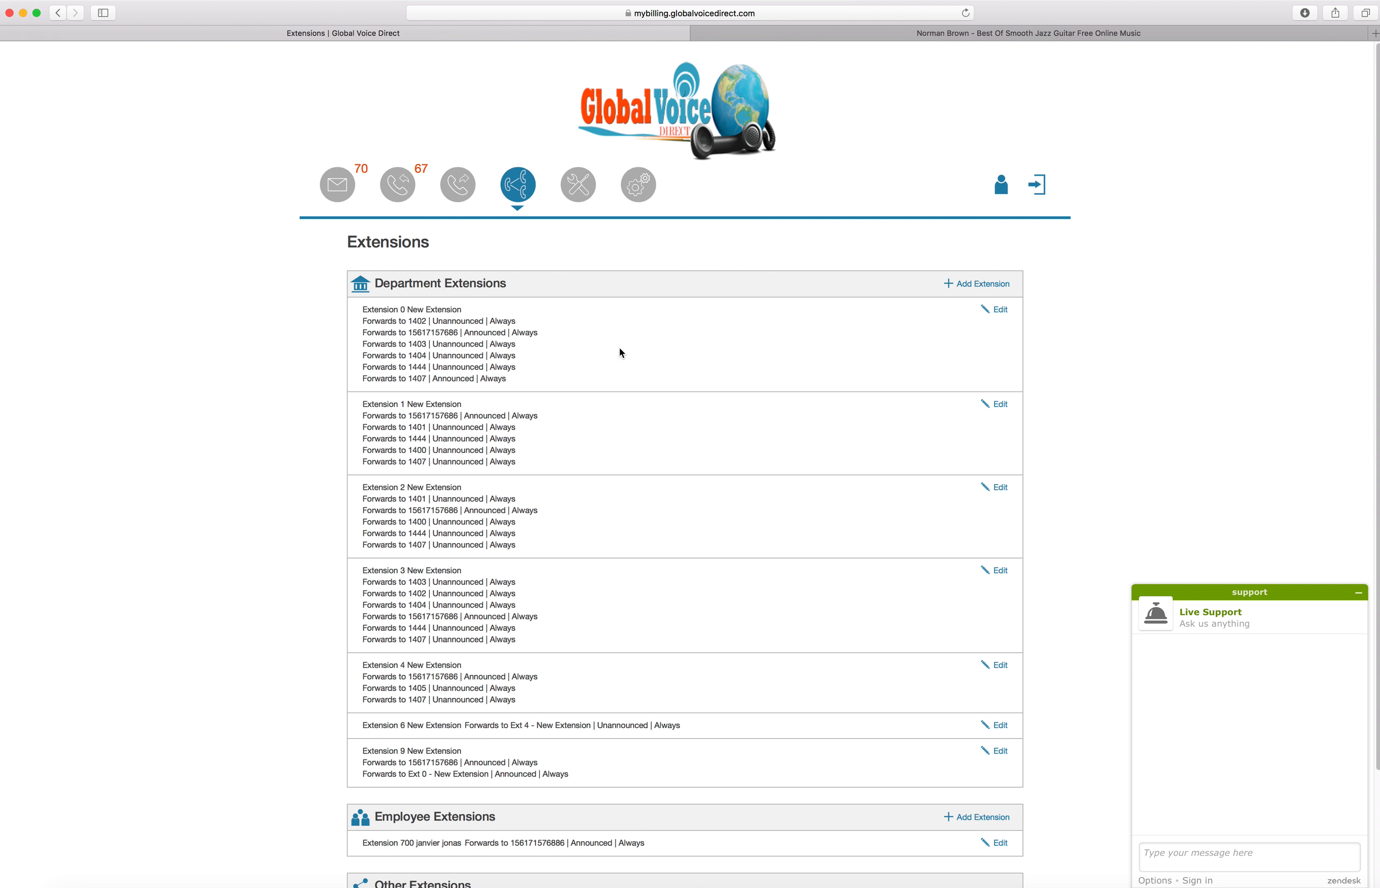
Look through the department, employee and other extensions and their forwarding summaries
{"action": "scroll", "coordinate": [621, 355], "scroll_direction": "down", "scroll_amount": 3}
{"action": "scroll", "coordinate": [617, 347], "scroll_direction": "up", "scroll_amount": 3}
{"action": "scroll", "coordinate": [504, 411], "scroll_direction": "down", "scroll_amount": 3}
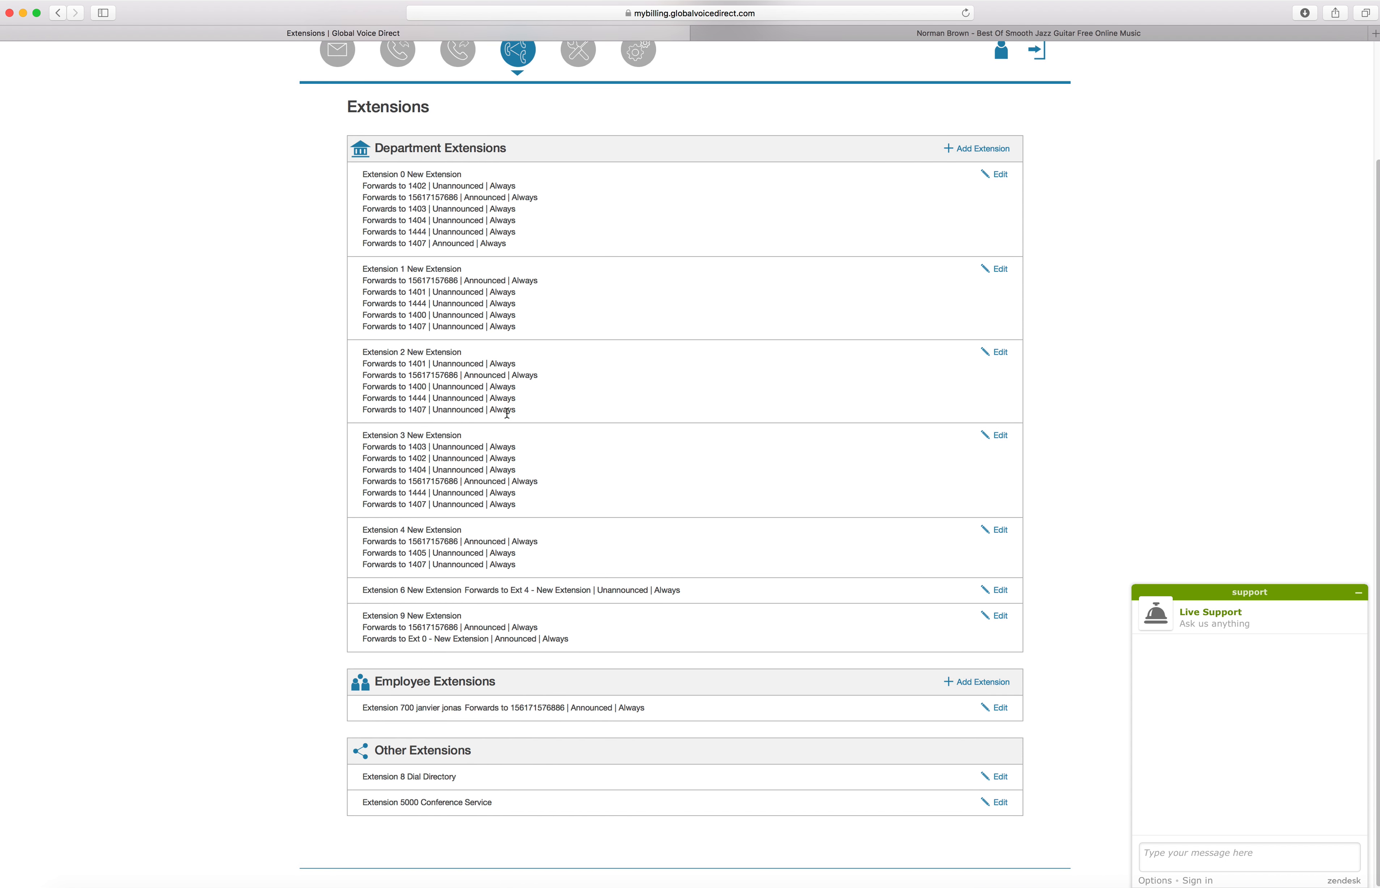
{"action": "scroll", "coordinate": [517, 400], "scroll_direction": "up", "scroll_amount": 3}
{"action": "scroll", "coordinate": [519, 404], "scroll_direction": "down", "scroll_amount": 3}
{"action": "scroll", "coordinate": [522, 409], "scroll_direction": "up", "scroll_amount": 3}
{"action": "scroll", "coordinate": [529, 402], "scroll_direction": "down", "scroll_amount": 3}
{"action": "scroll", "coordinate": [528, 401], "scroll_direction": "up", "scroll_amount": 3}
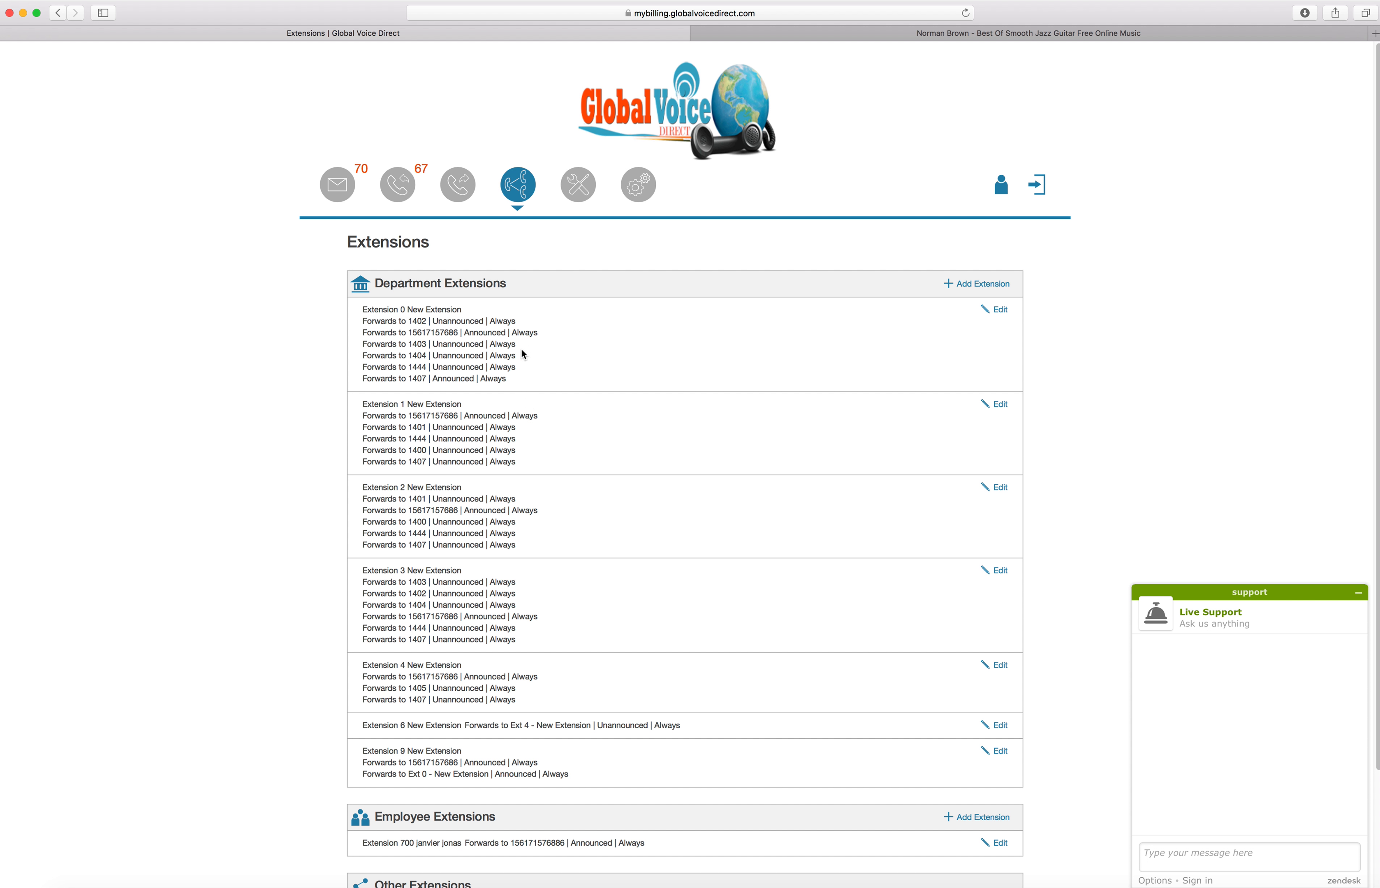
{"action": "scroll", "coordinate": [523, 351], "scroll_direction": "down", "scroll_amount": 2}
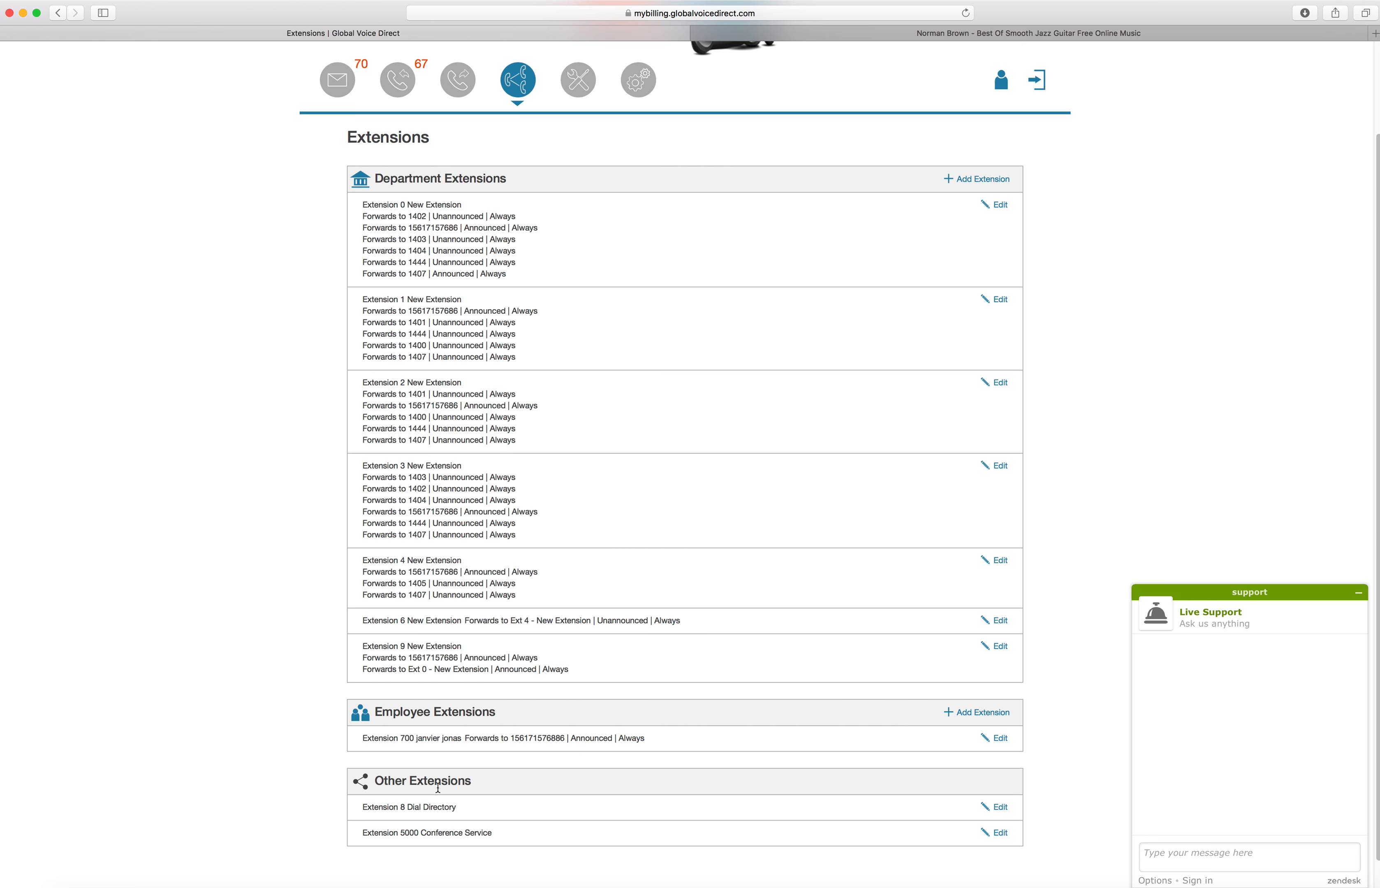
{"action": "scroll", "coordinate": [450, 706], "scroll_direction": "down", "scroll_amount": 2}
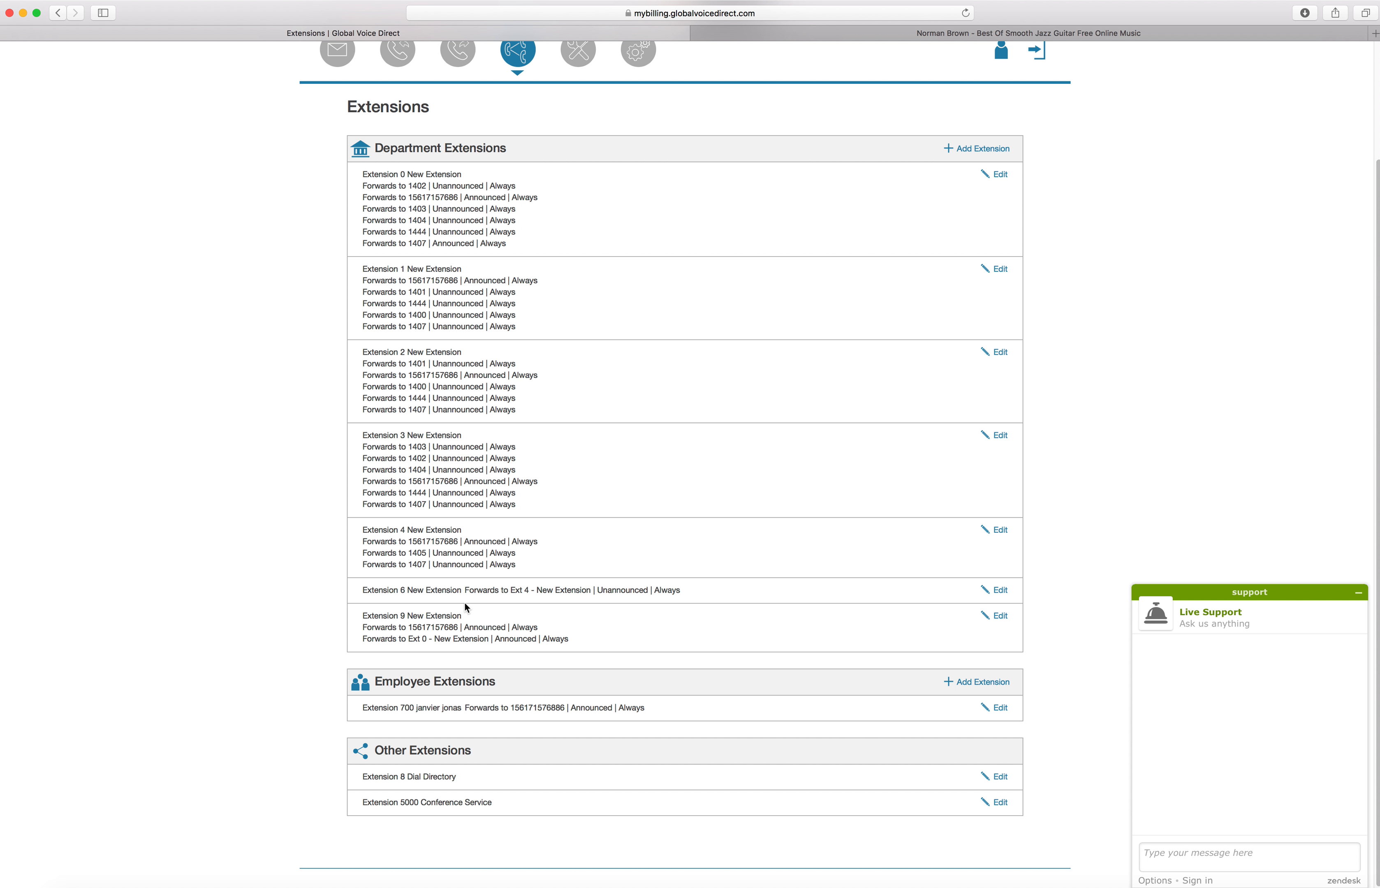
Open department Extension 0 for editing and view its General Information and Ring In/Out settings
{"action": "scroll", "coordinate": [467, 607], "scroll_direction": "up", "scroll_amount": 5}
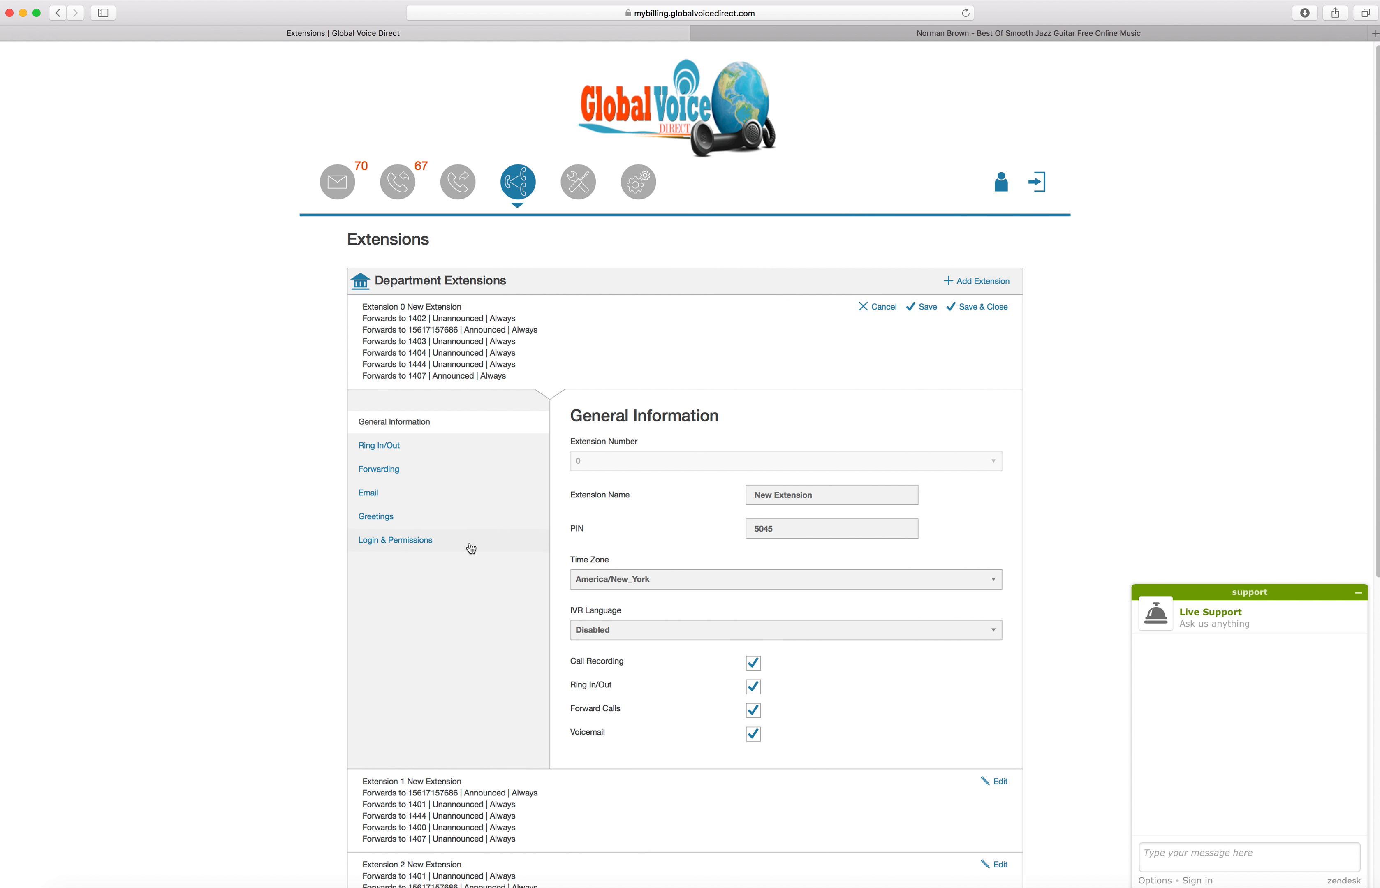
{"action": "scroll", "coordinate": [468, 547], "scroll_direction": "down", "scroll_amount": 10}
{"action": "scroll", "coordinate": [489, 504], "scroll_direction": "up", "scroll_amount": 10}
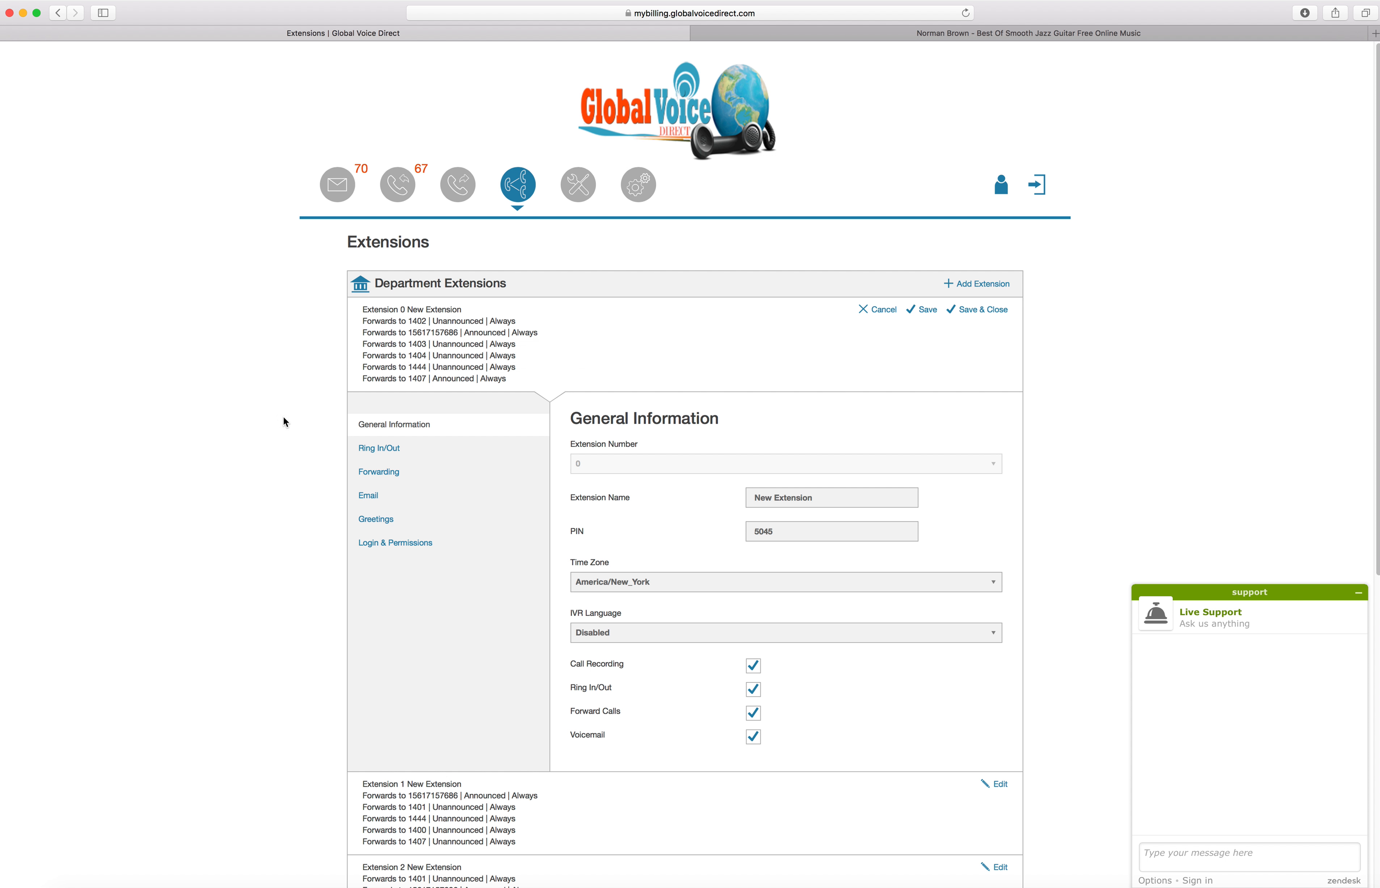
{"action": "left_click", "coordinate": [367, 452]}
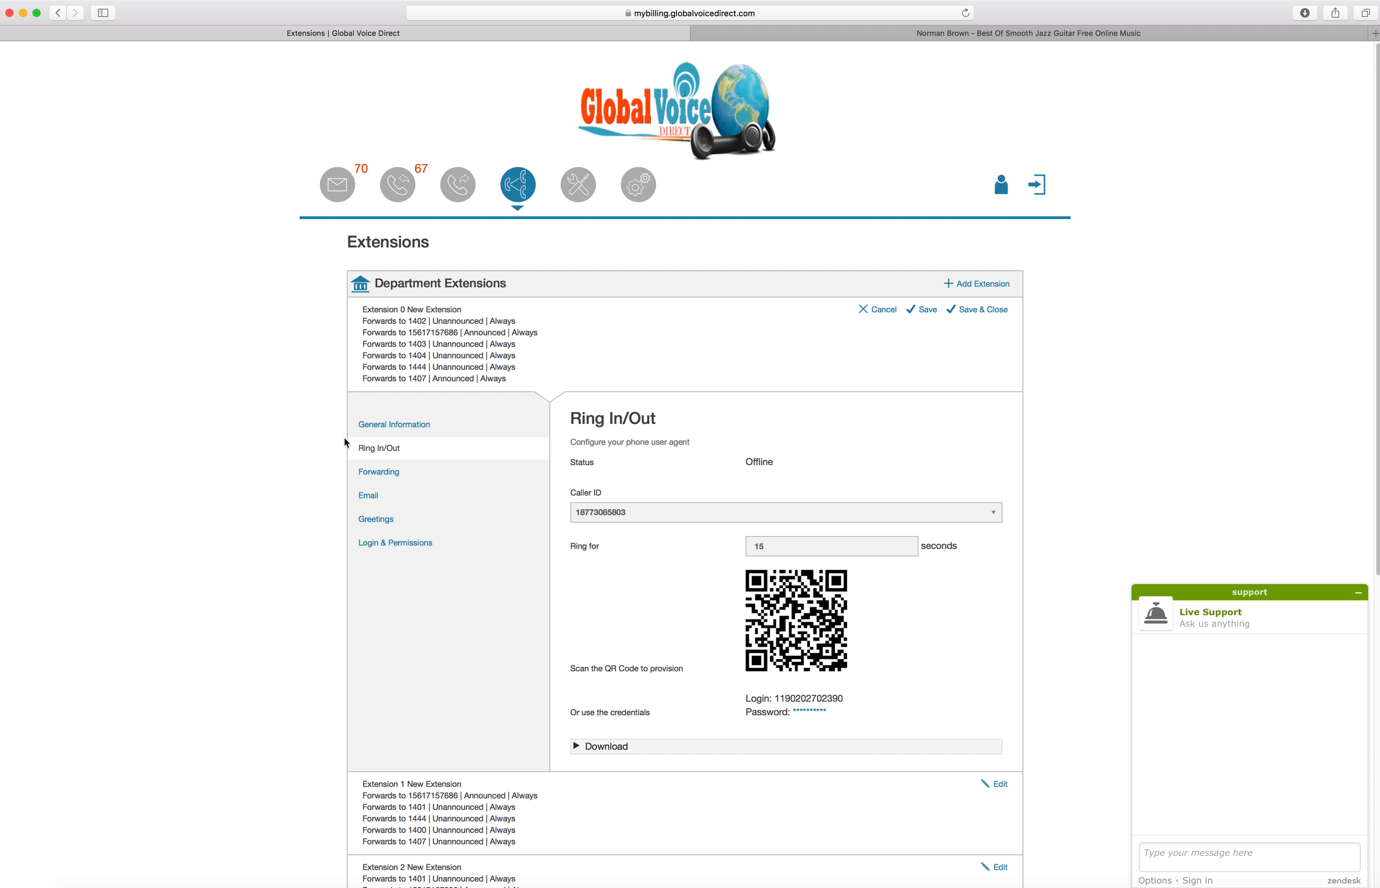
{"action": "left_click", "coordinate": [386, 426]}
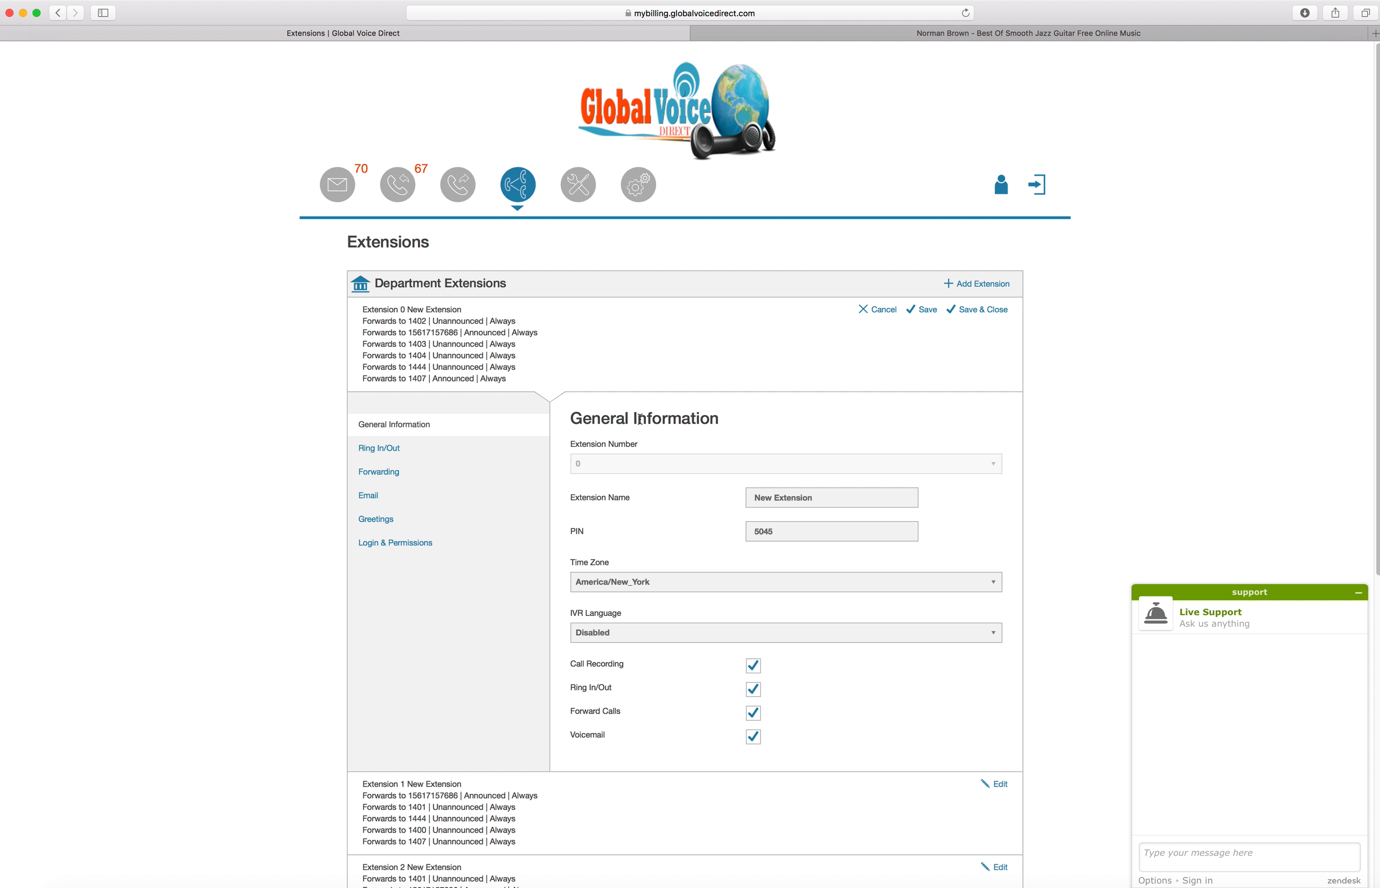
Show Extension 0's Ring In/Out settings and expand the mobile app download section
{"action": "left_click", "coordinate": [373, 457]}
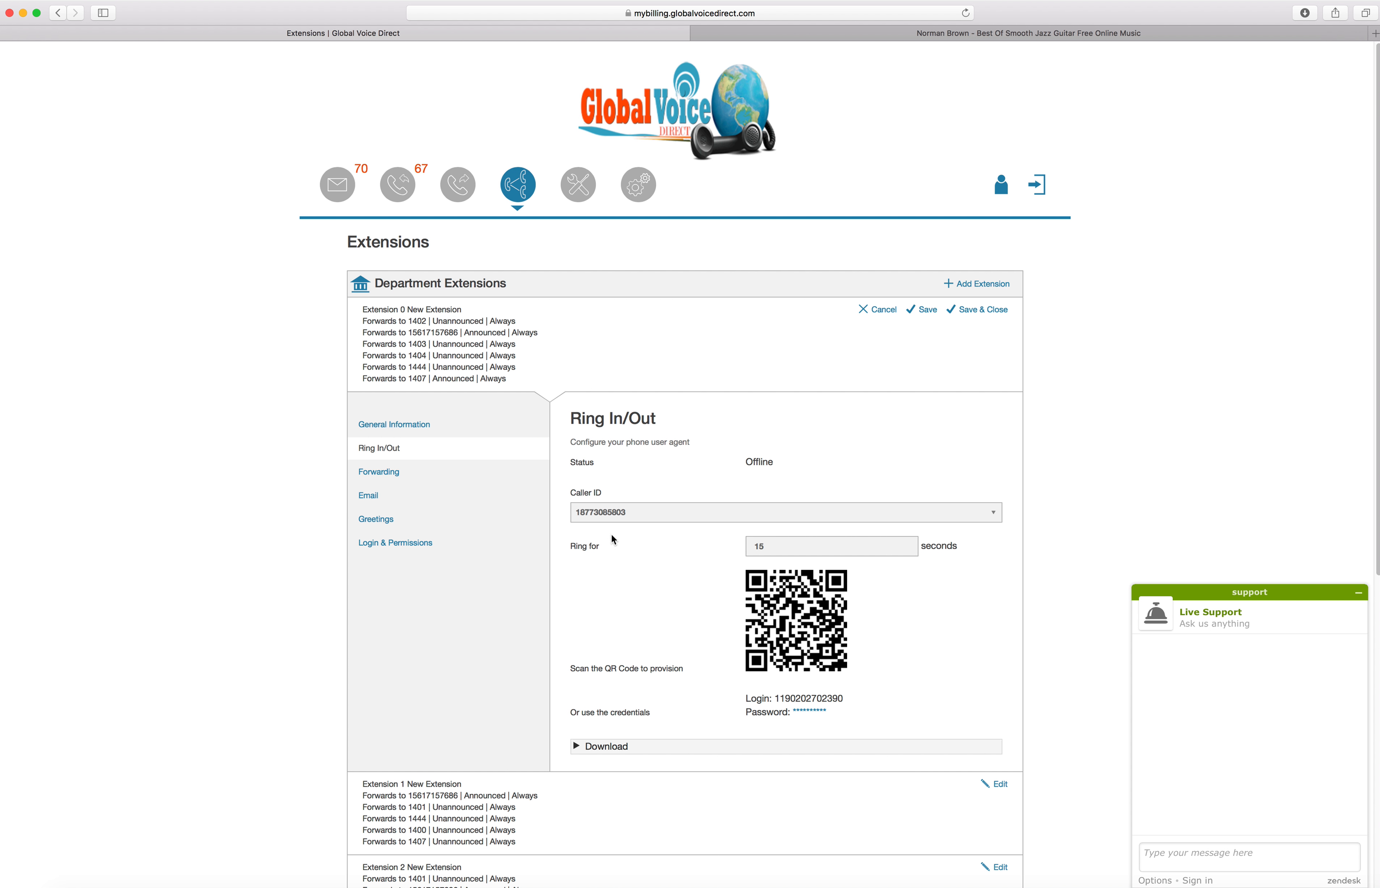
{"action": "scroll", "coordinate": [613, 536], "scroll_direction": "down", "scroll_amount": 10}
{"action": "scroll", "coordinate": [615, 536], "scroll_direction": "up", "scroll_amount": 2}
{"action": "scroll", "coordinate": [615, 533], "scroll_direction": "up", "scroll_amount": 4}
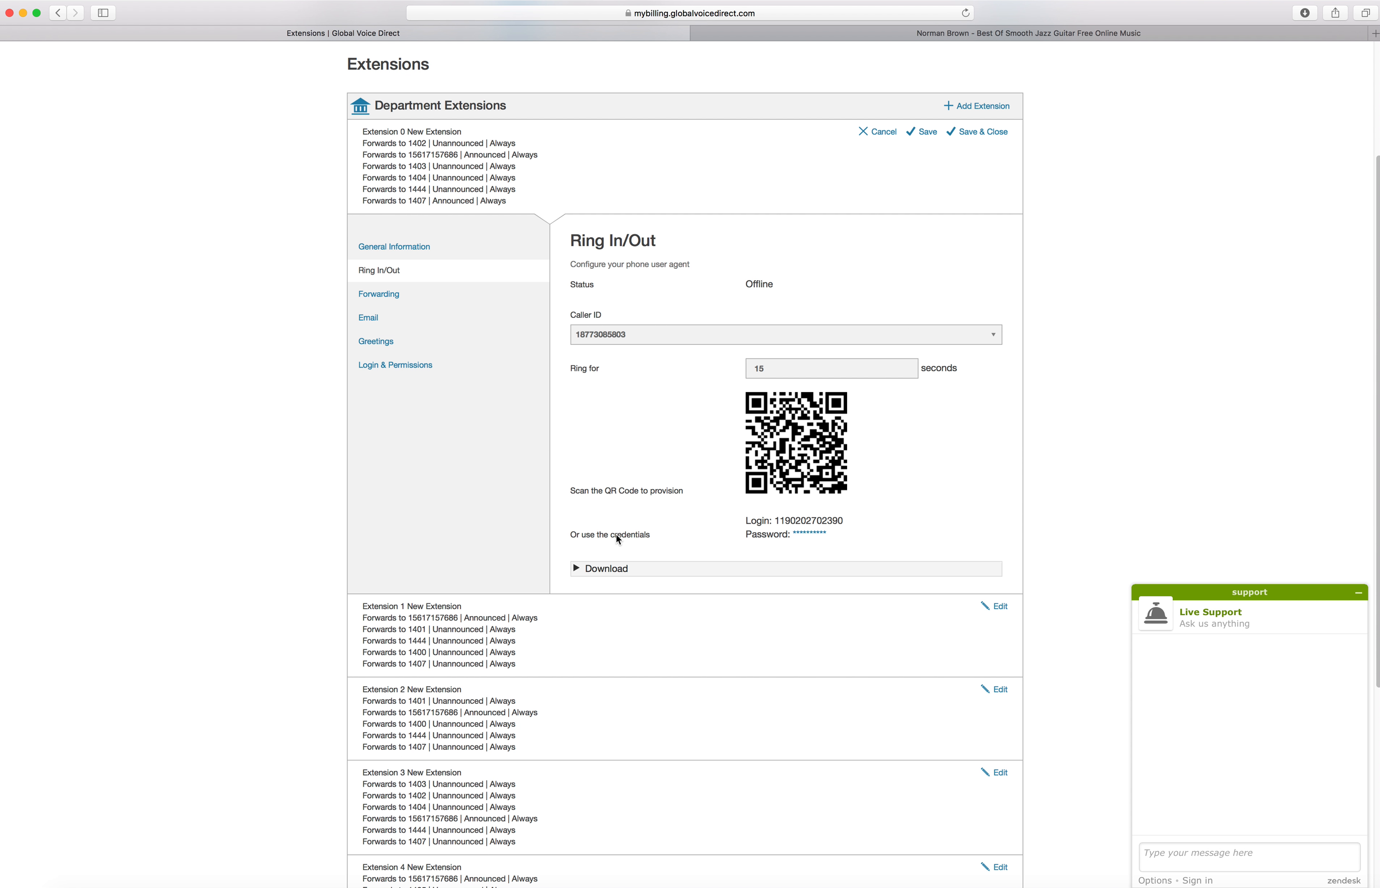
{"action": "left_click", "coordinate": [619, 571]}
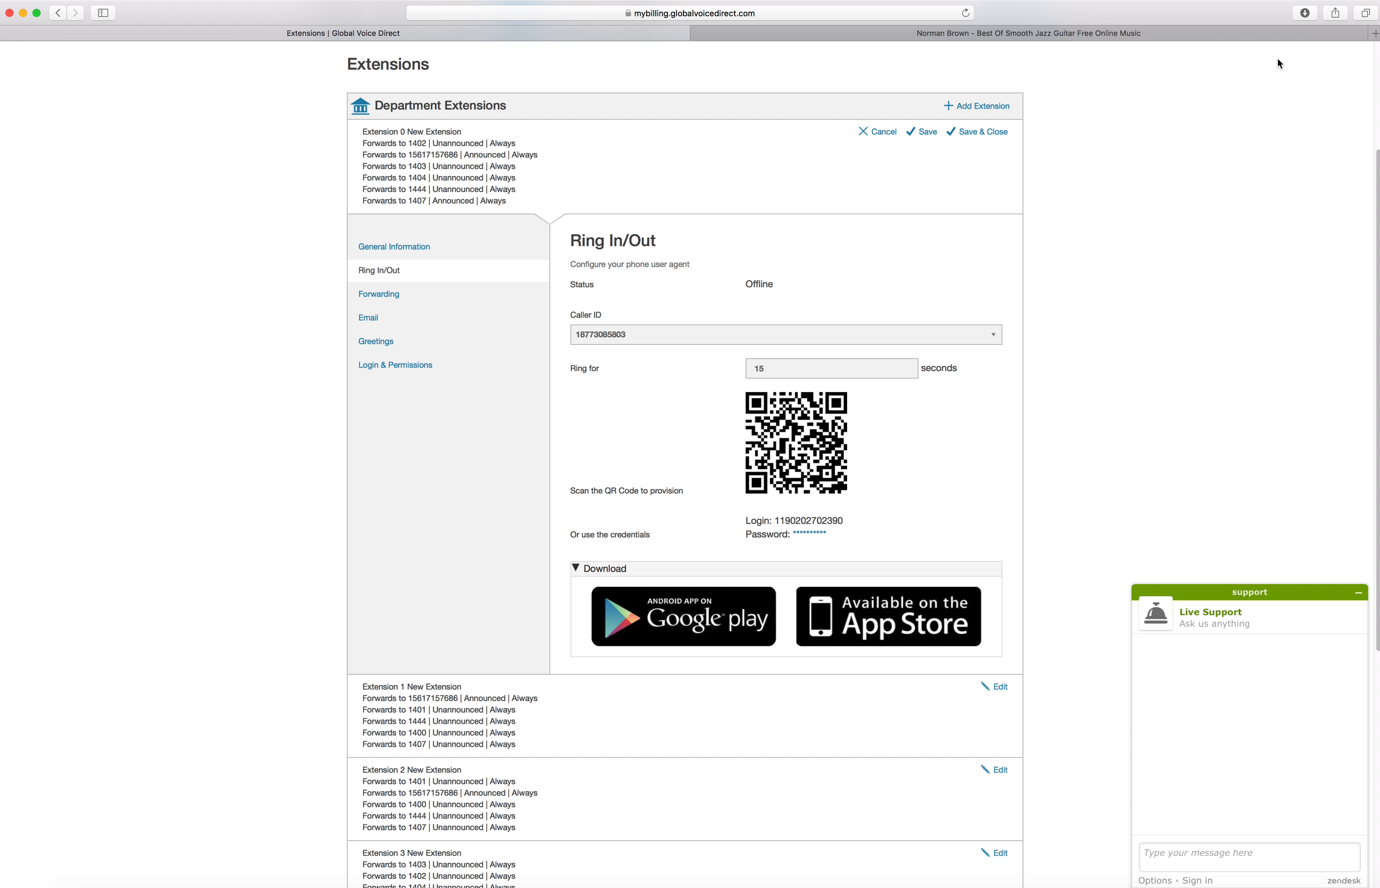
{"action": "left_click", "coordinate": [1374, 33]}
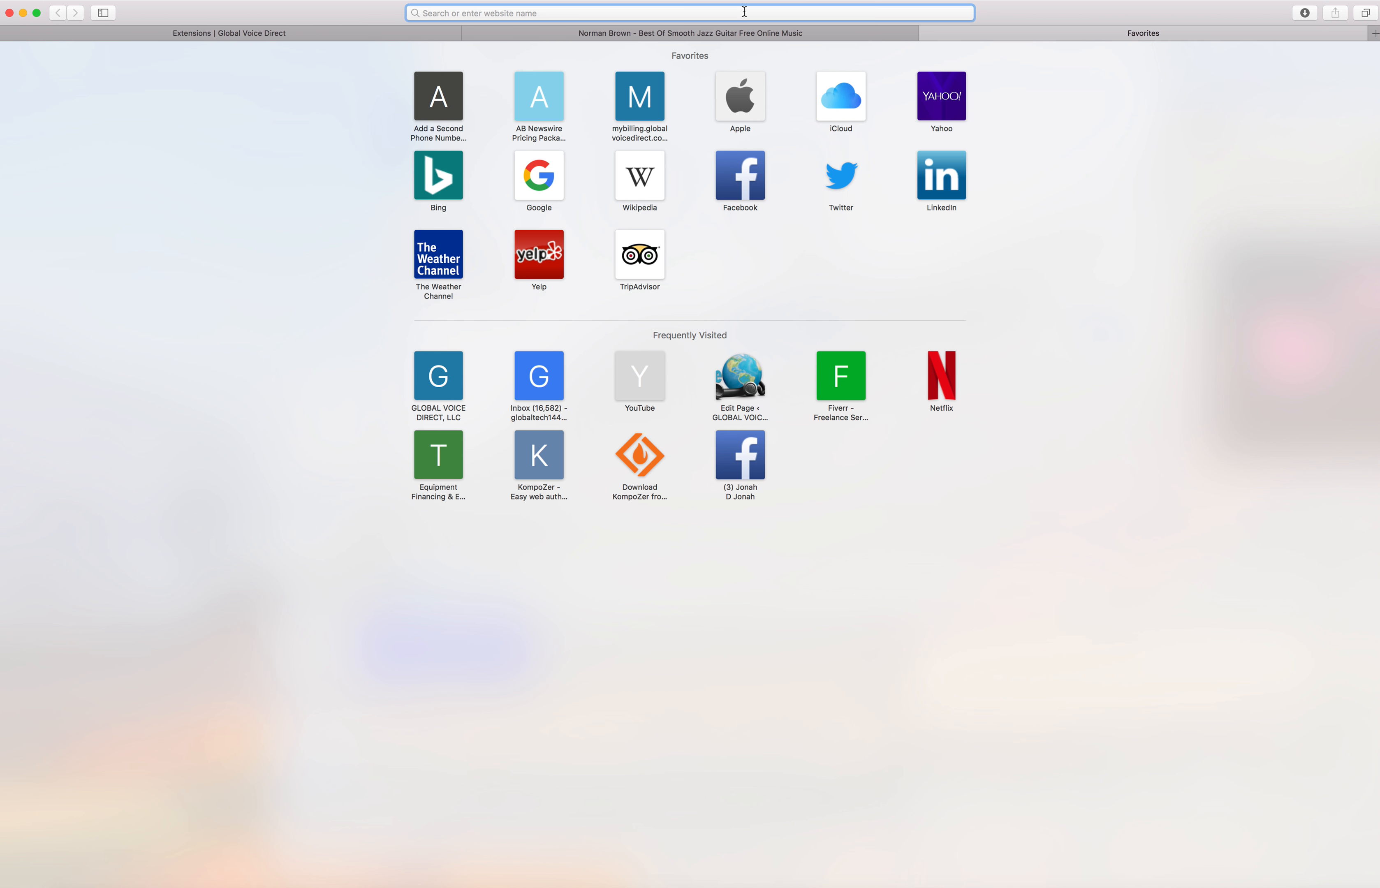
{"action": "left_click", "coordinate": [615, 33]}
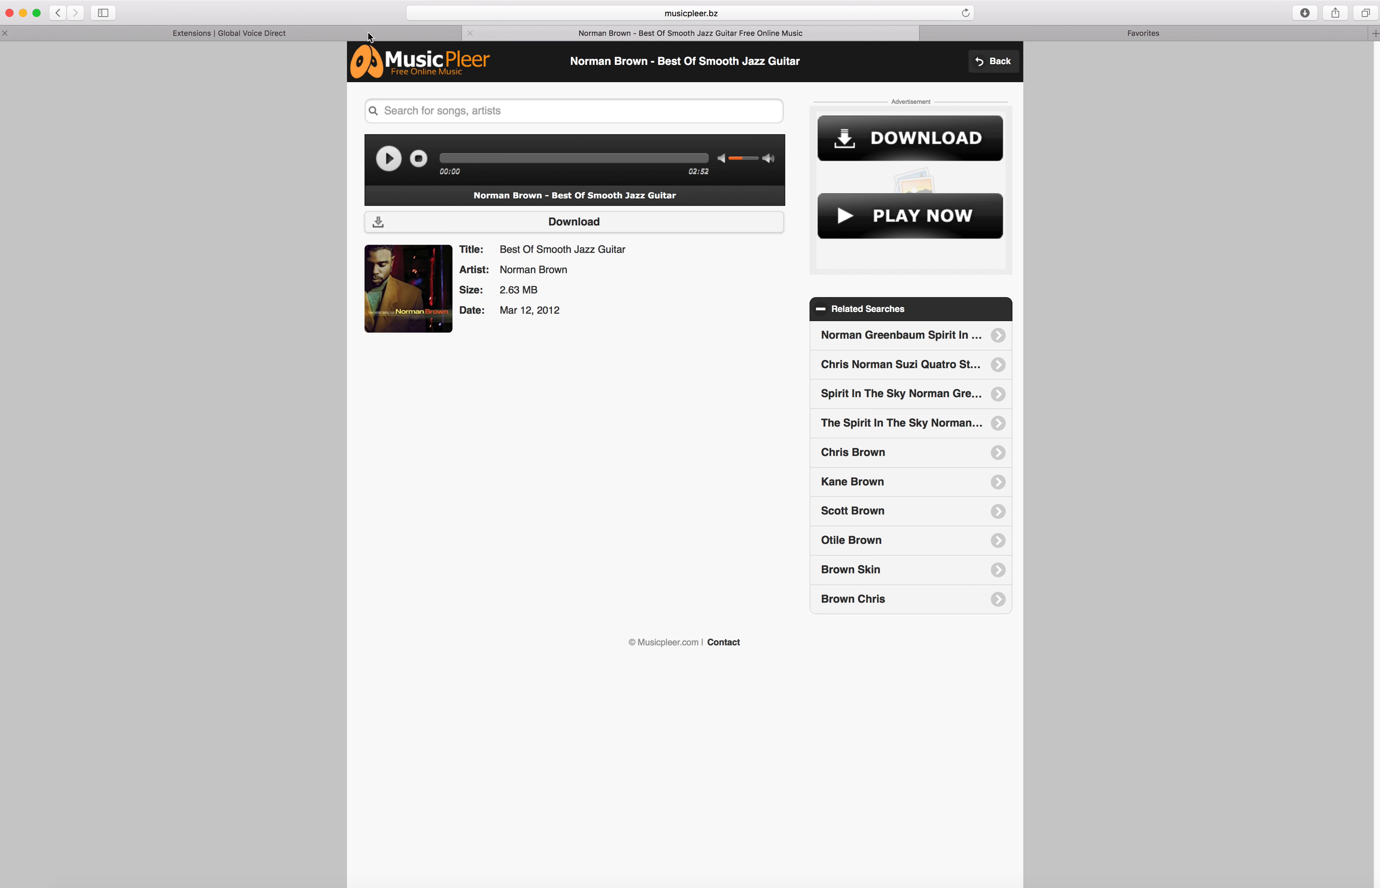
{"action": "left_click", "coordinate": [345, 33]}
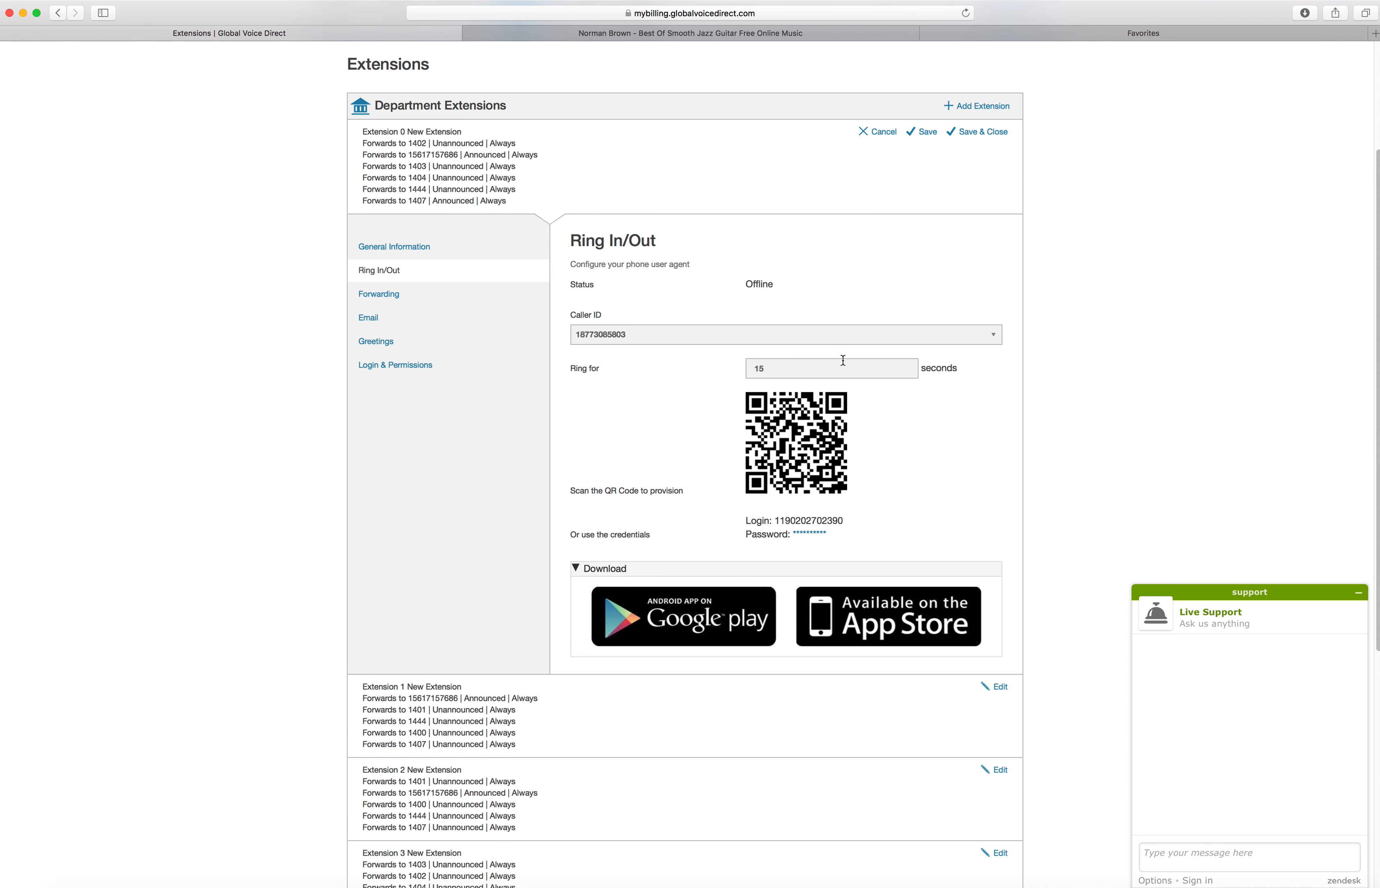
{"action": "scroll", "coordinate": [843, 360], "scroll_direction": "down", "scroll_amount": 5}
{"action": "scroll", "coordinate": [843, 360], "scroll_direction": "up", "scroll_amount": 8}
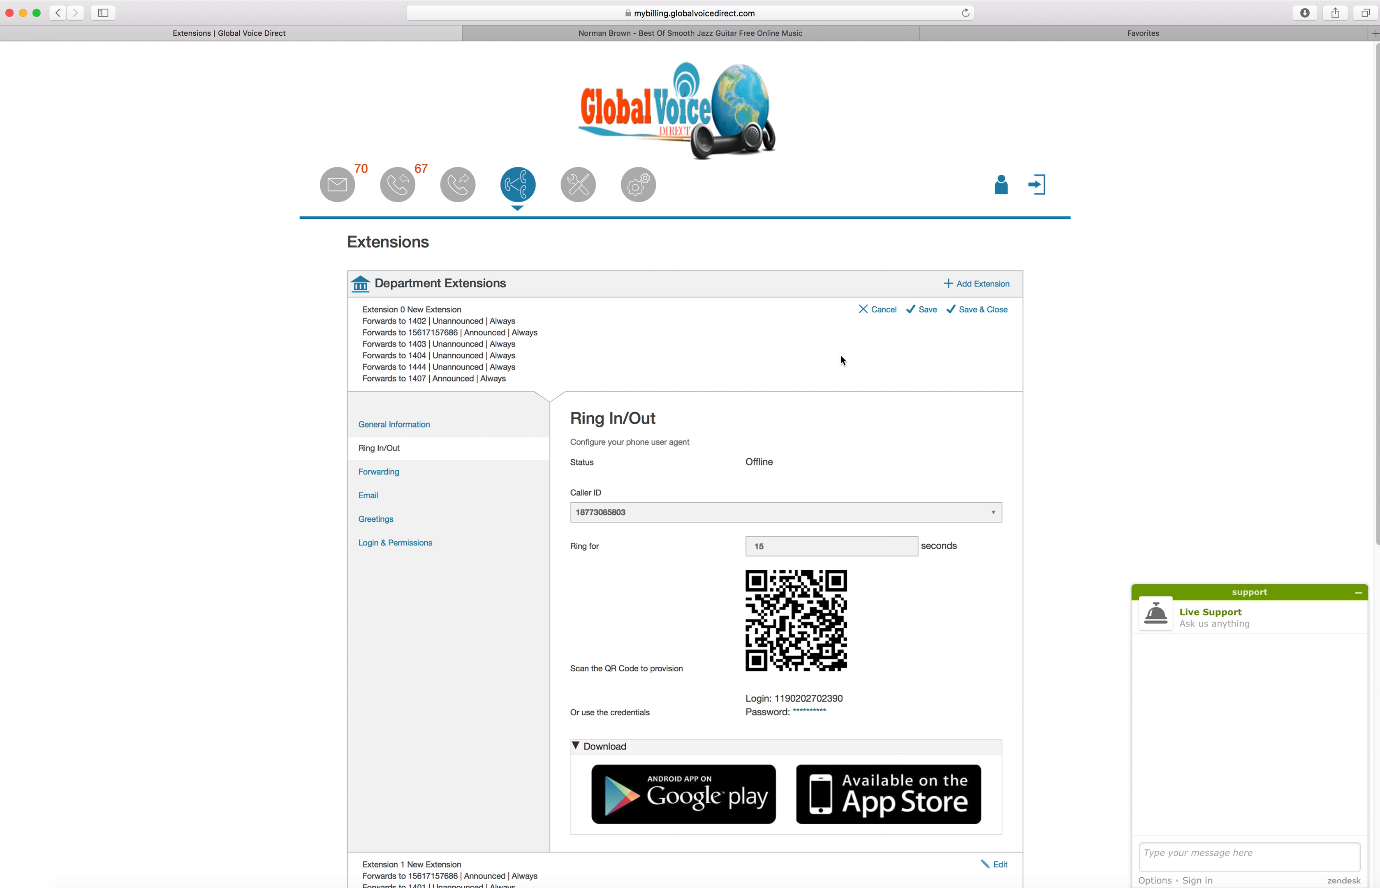
{"action": "scroll", "coordinate": [841, 355], "scroll_direction": "down", "scroll_amount": 10}
{"action": "scroll", "coordinate": [836, 351], "scroll_direction": "up", "scroll_amount": 7}
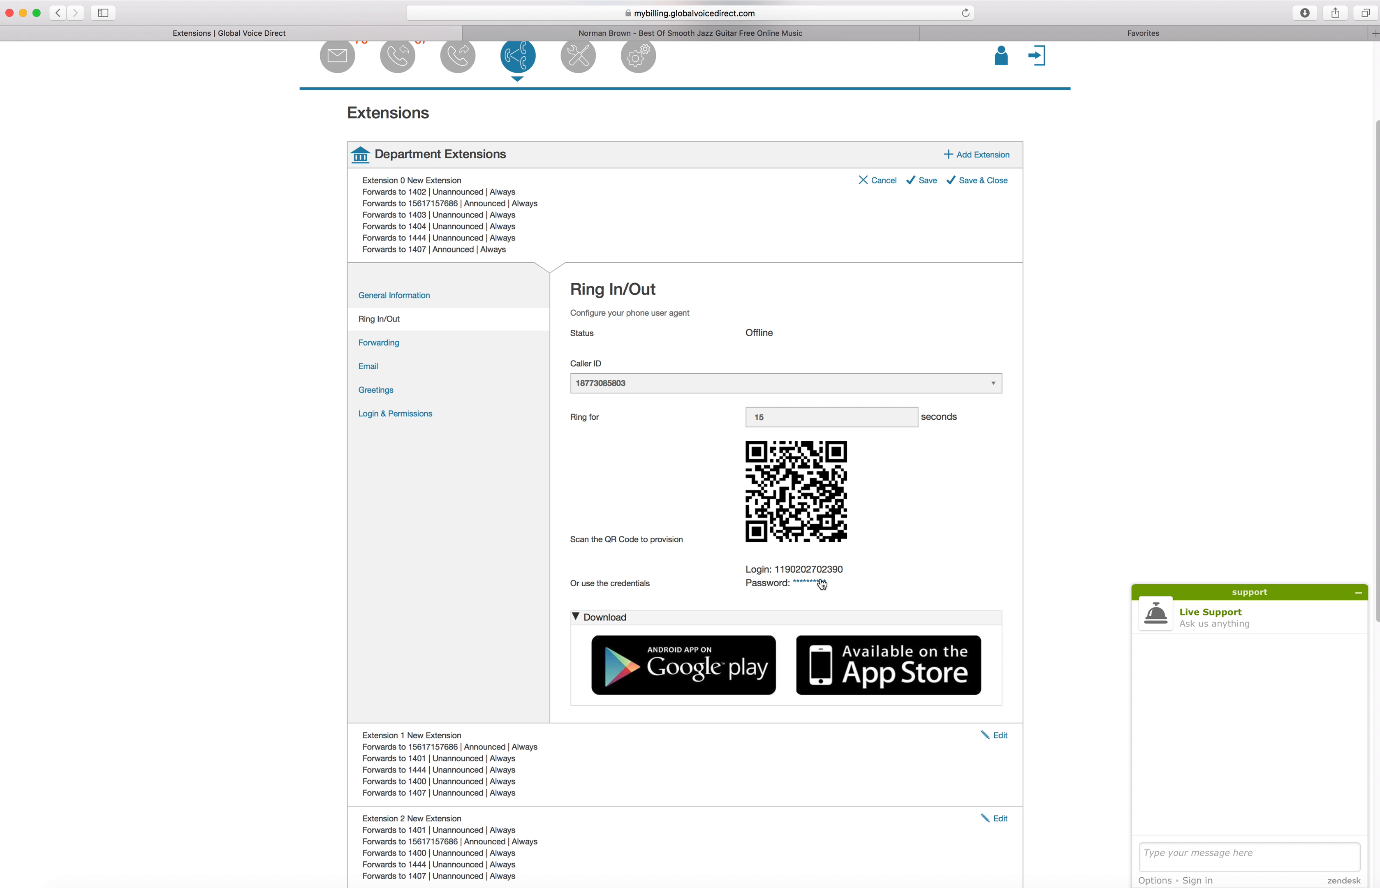
{"action": "left_click", "coordinate": [1247, 887]}
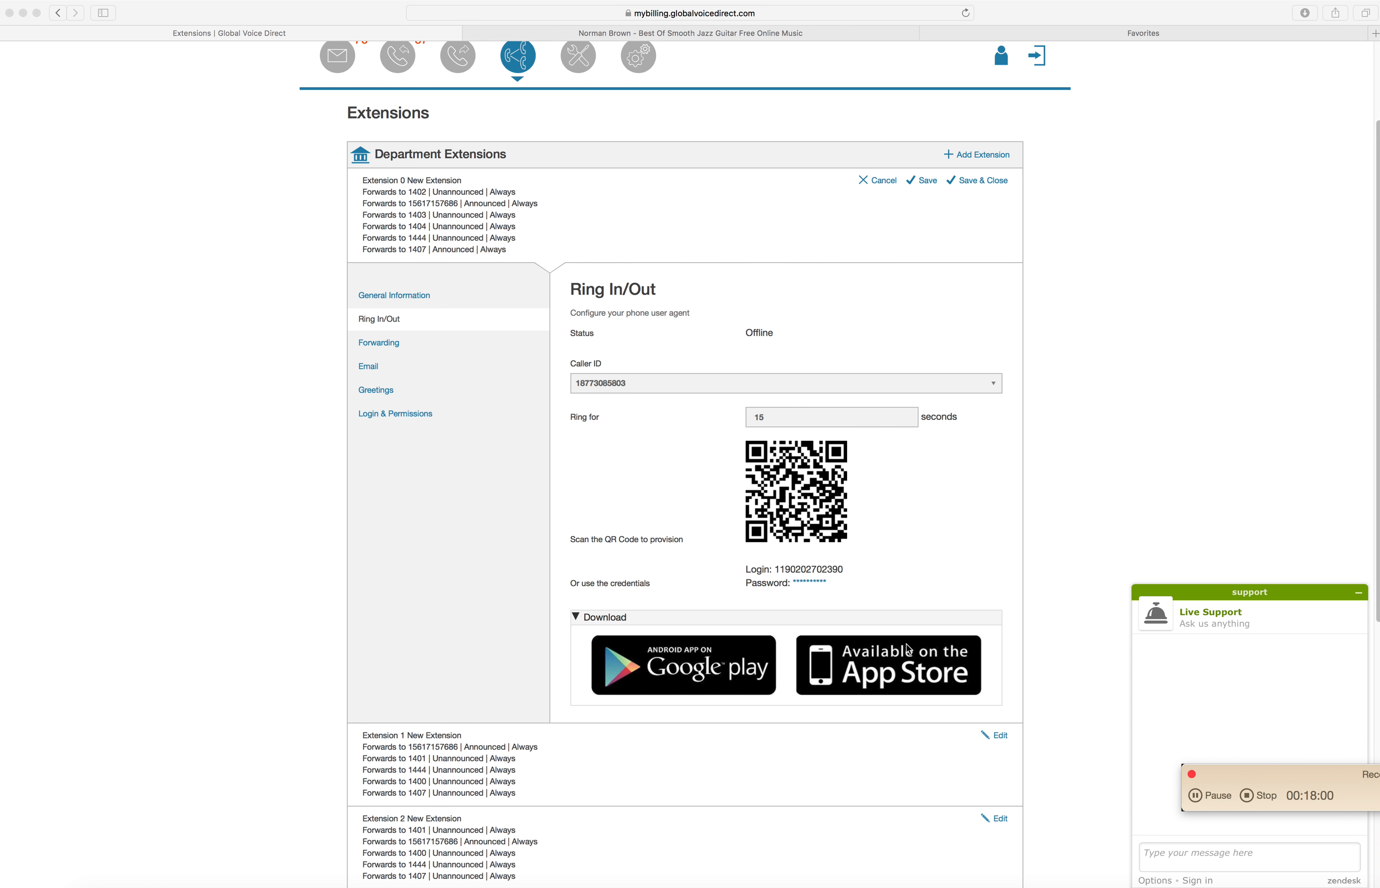
{"action": "left_click", "coordinate": [928, 550]}
{"action": "left_click_drag", "start_coordinate": [1338, 772], "coordinate": [1255, 887]}
{"action": "left_click", "coordinate": [884, 552]}
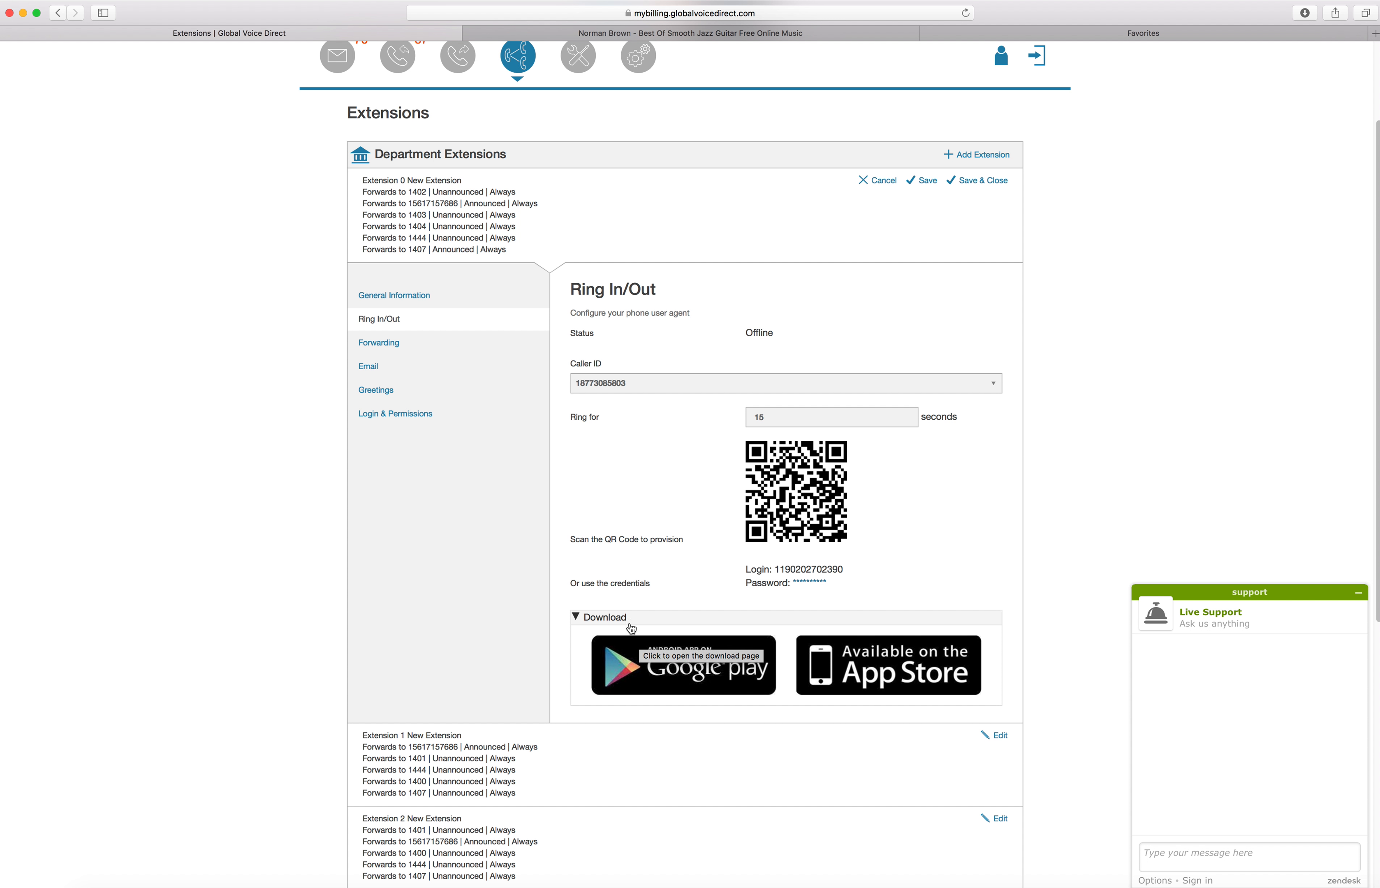
View the softphone app's Google Play and App Store pages, close the App Store page, and return to the Extensions page
{"action": "left_click", "coordinate": [679, 666]}
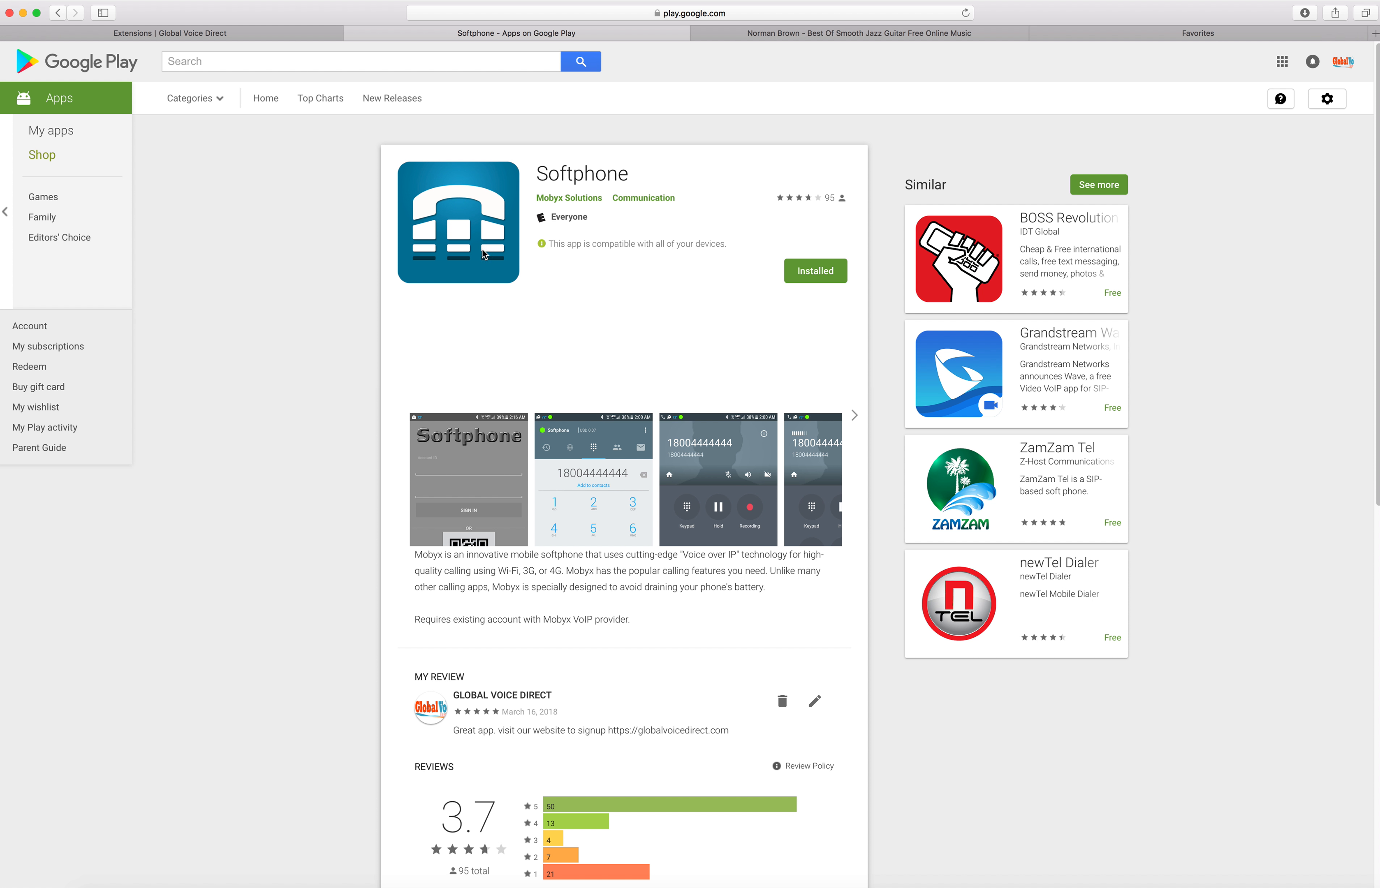
{"action": "left_click", "coordinate": [284, 34]}
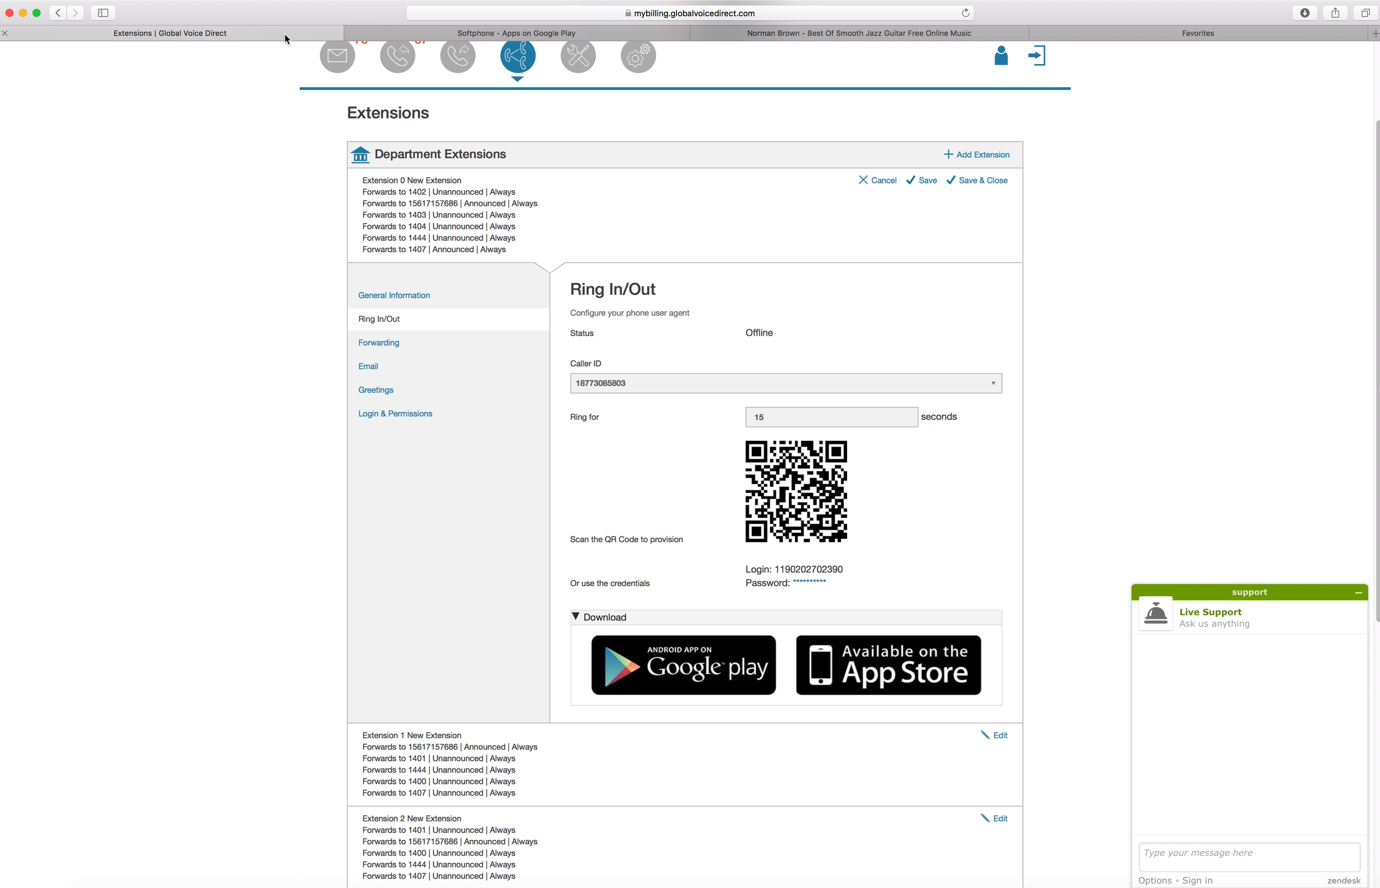
{"action": "left_click", "coordinate": [867, 660]}
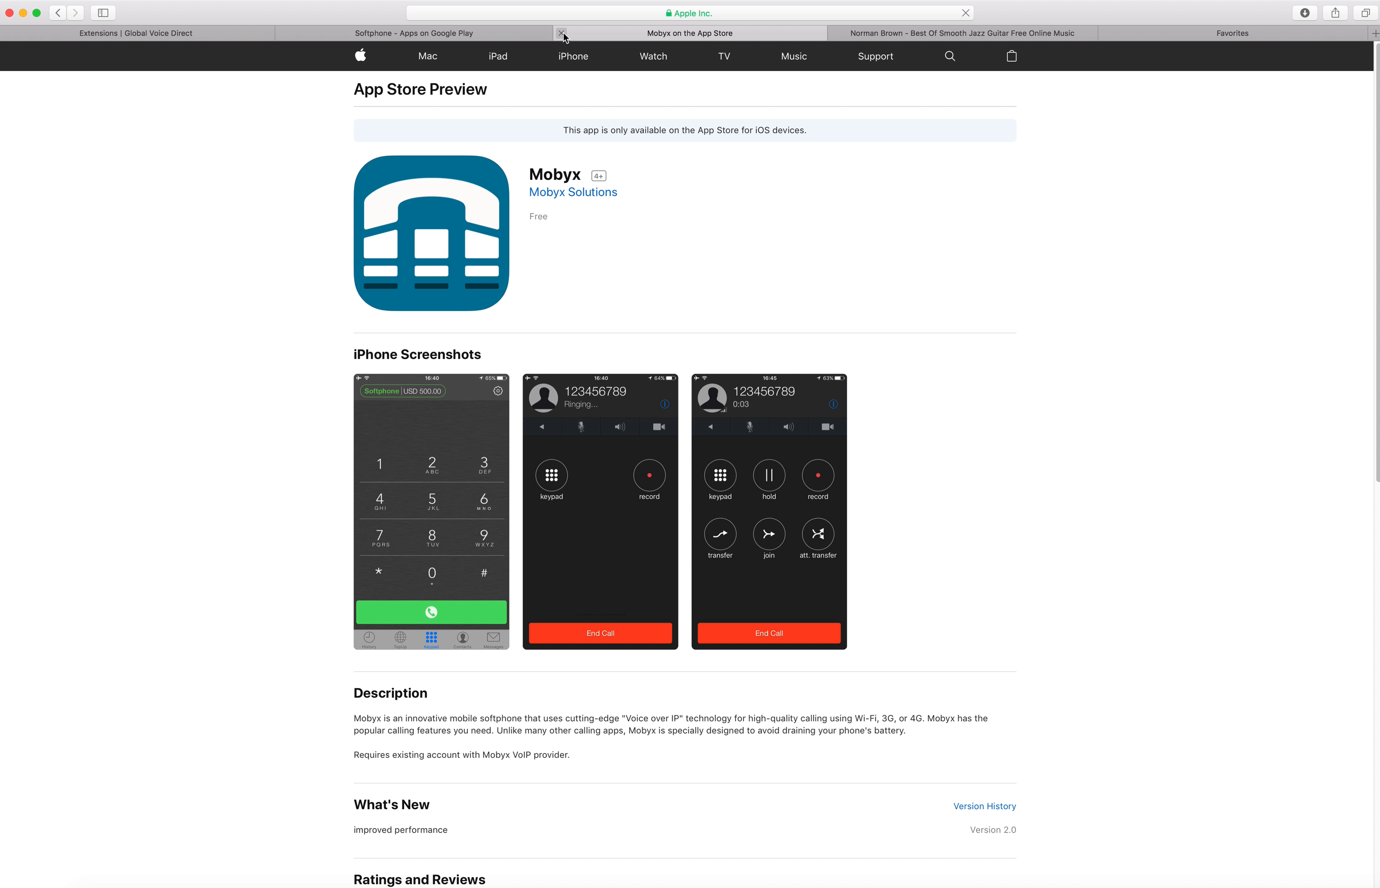
{"action": "left_click", "coordinate": [561, 33]}
{"action": "left_click", "coordinate": [481, 38]}
{"action": "left_click", "coordinate": [200, 33]}
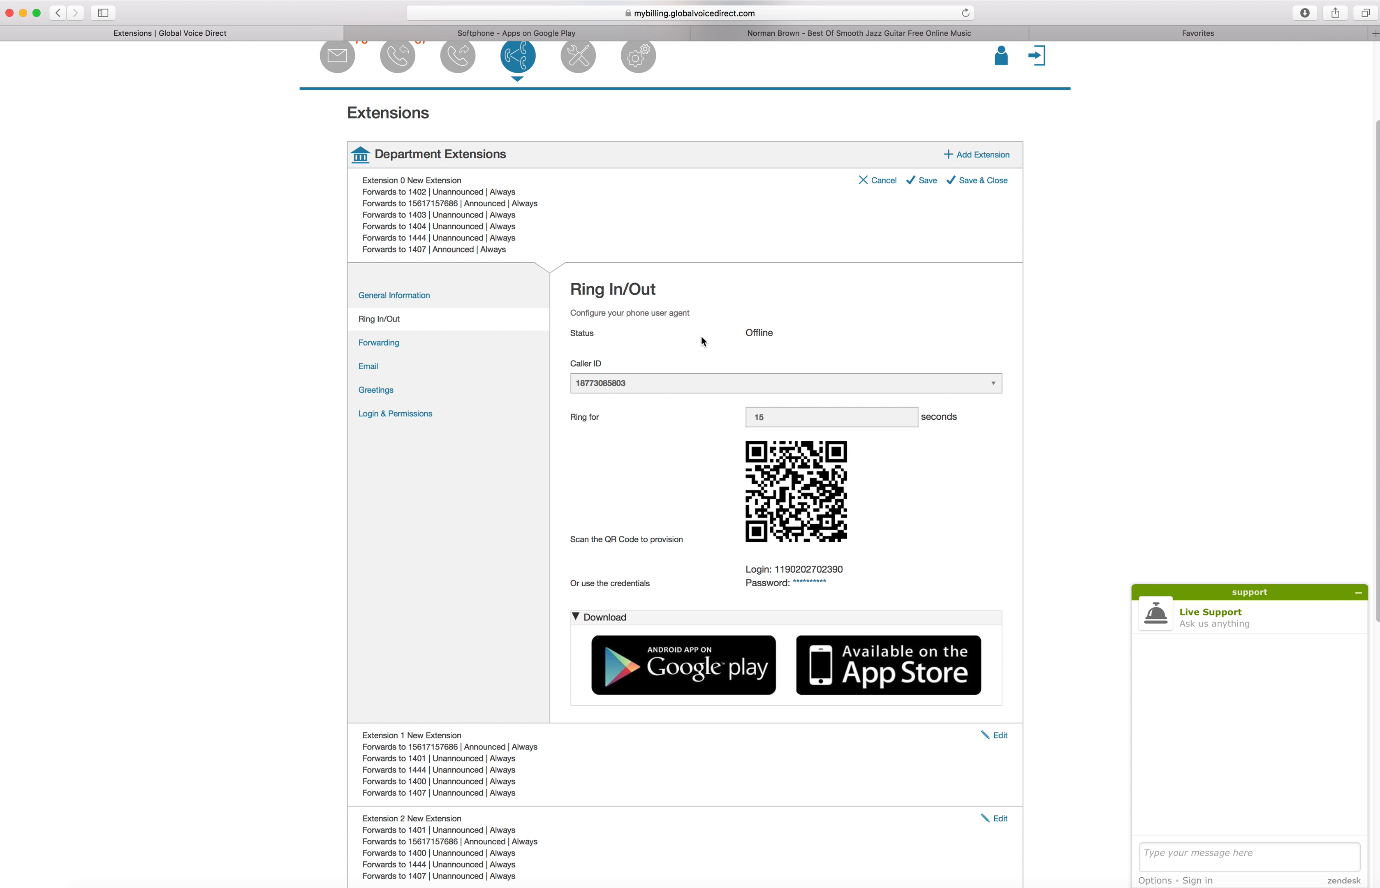
Minimize the live support chat and select the available phone number as Extension 0's Caller ID
{"action": "left_click", "coordinate": [1357, 593]}
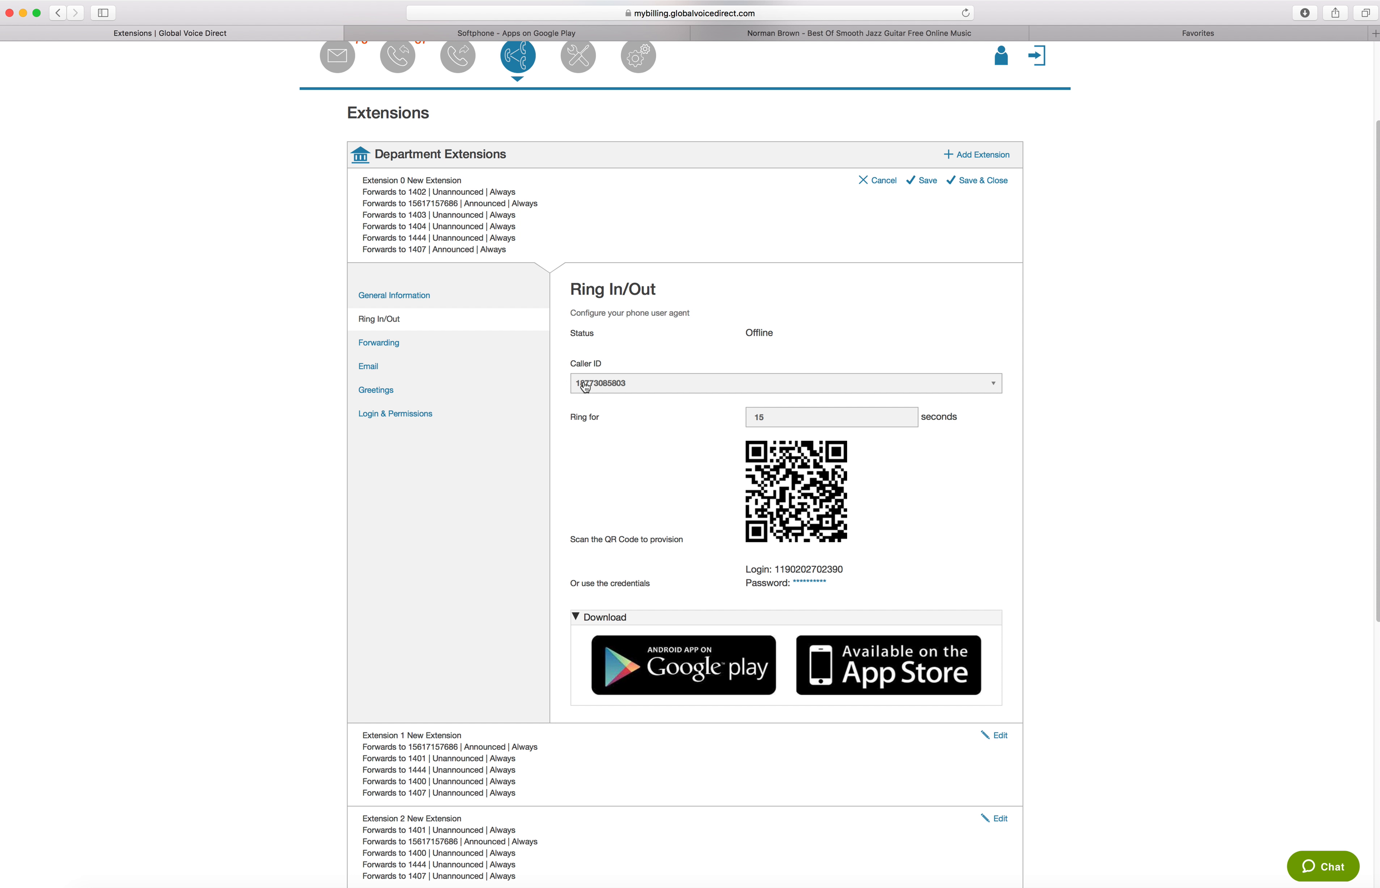
{"action": "left_click", "coordinate": [604, 389]}
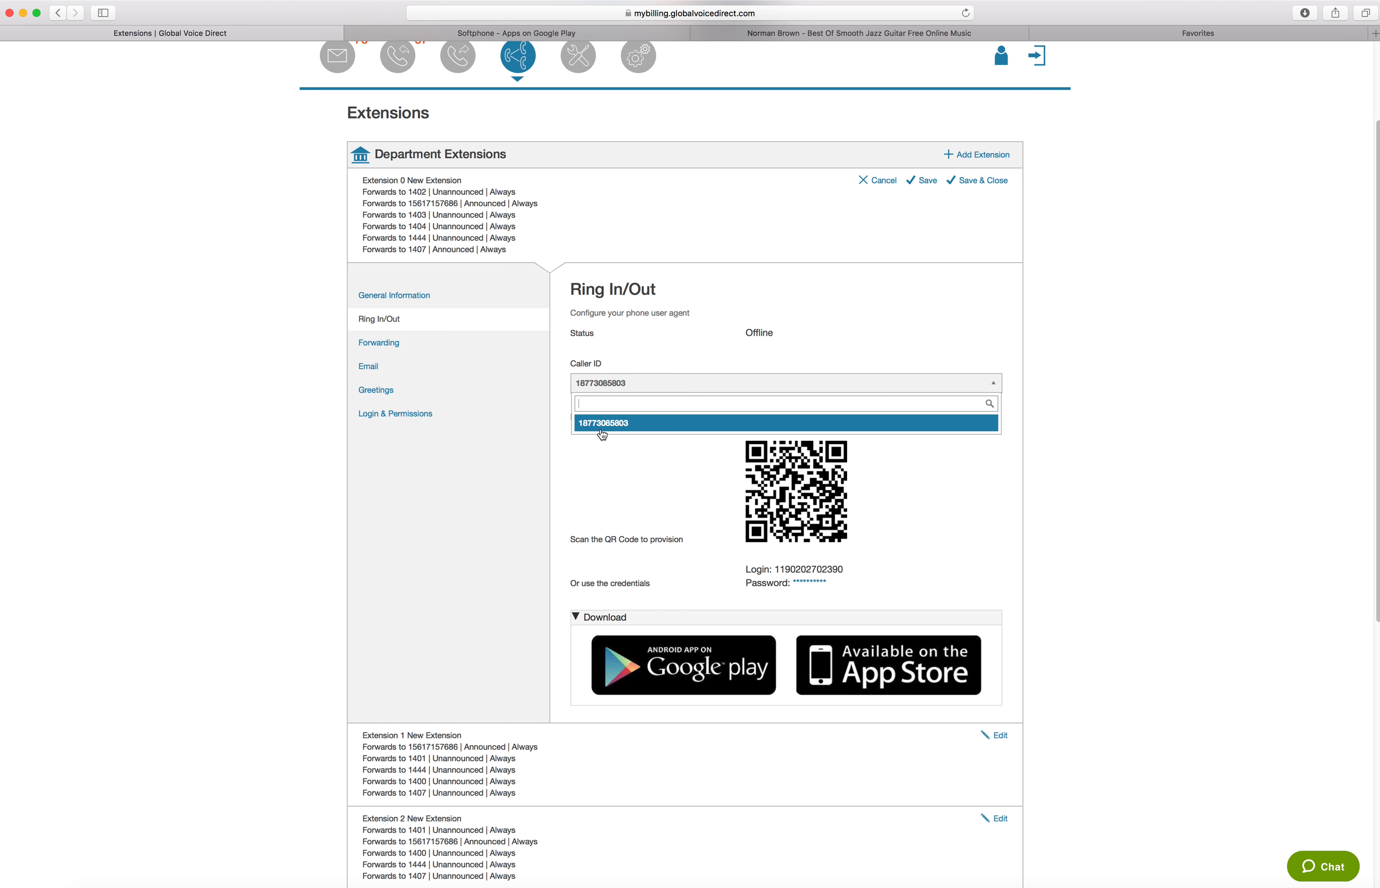
{"action": "left_click", "coordinate": [639, 428]}
{"action": "left_click", "coordinate": [600, 385]}
{"action": "left_click", "coordinate": [599, 419]}
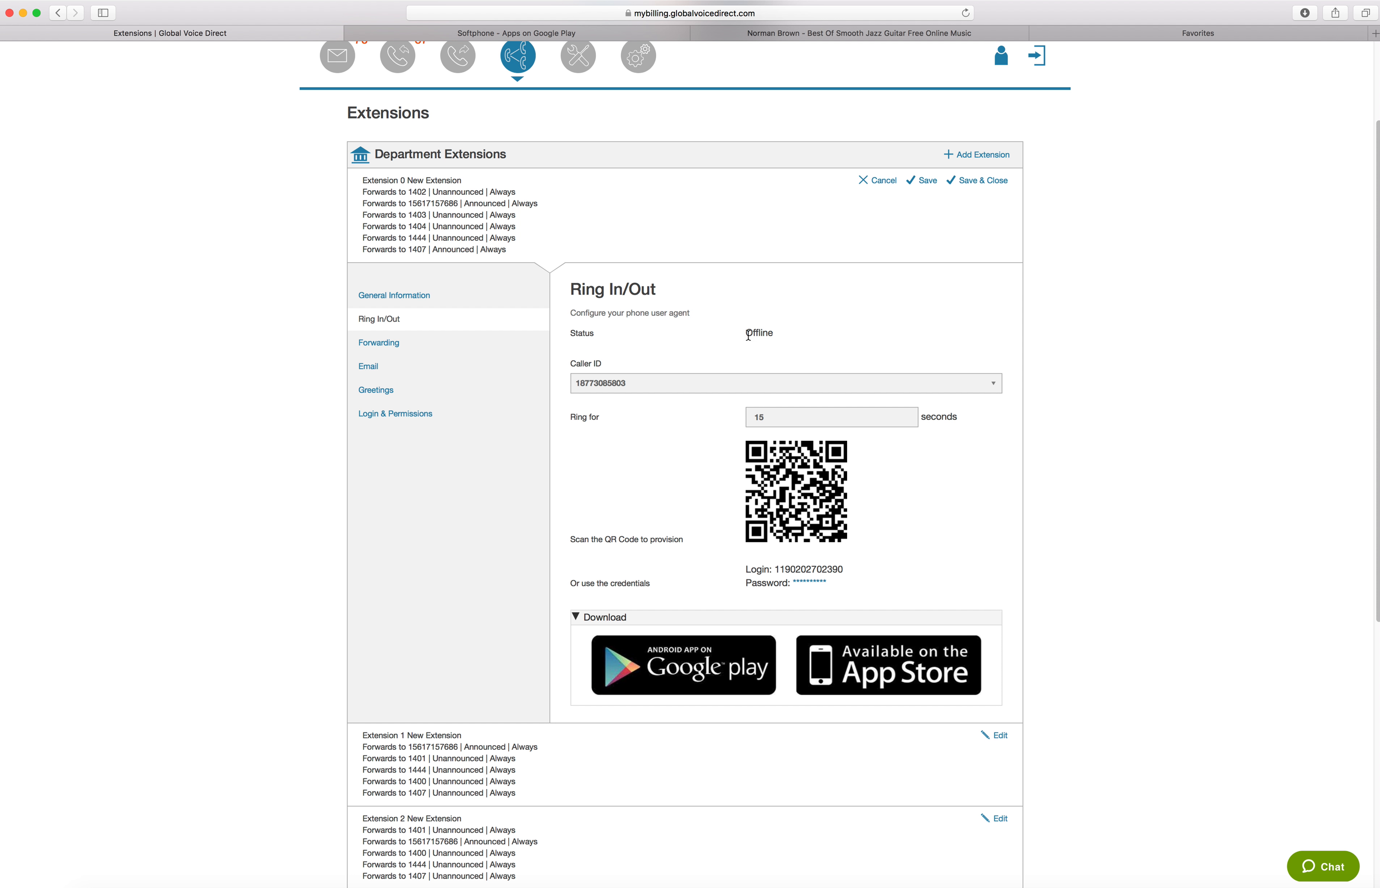
Open Extension 0's Forwarding settings and open the first forwarding entry, 1402 PROVISIONING DEPT, for editing
{"action": "left_click", "coordinate": [383, 342]}
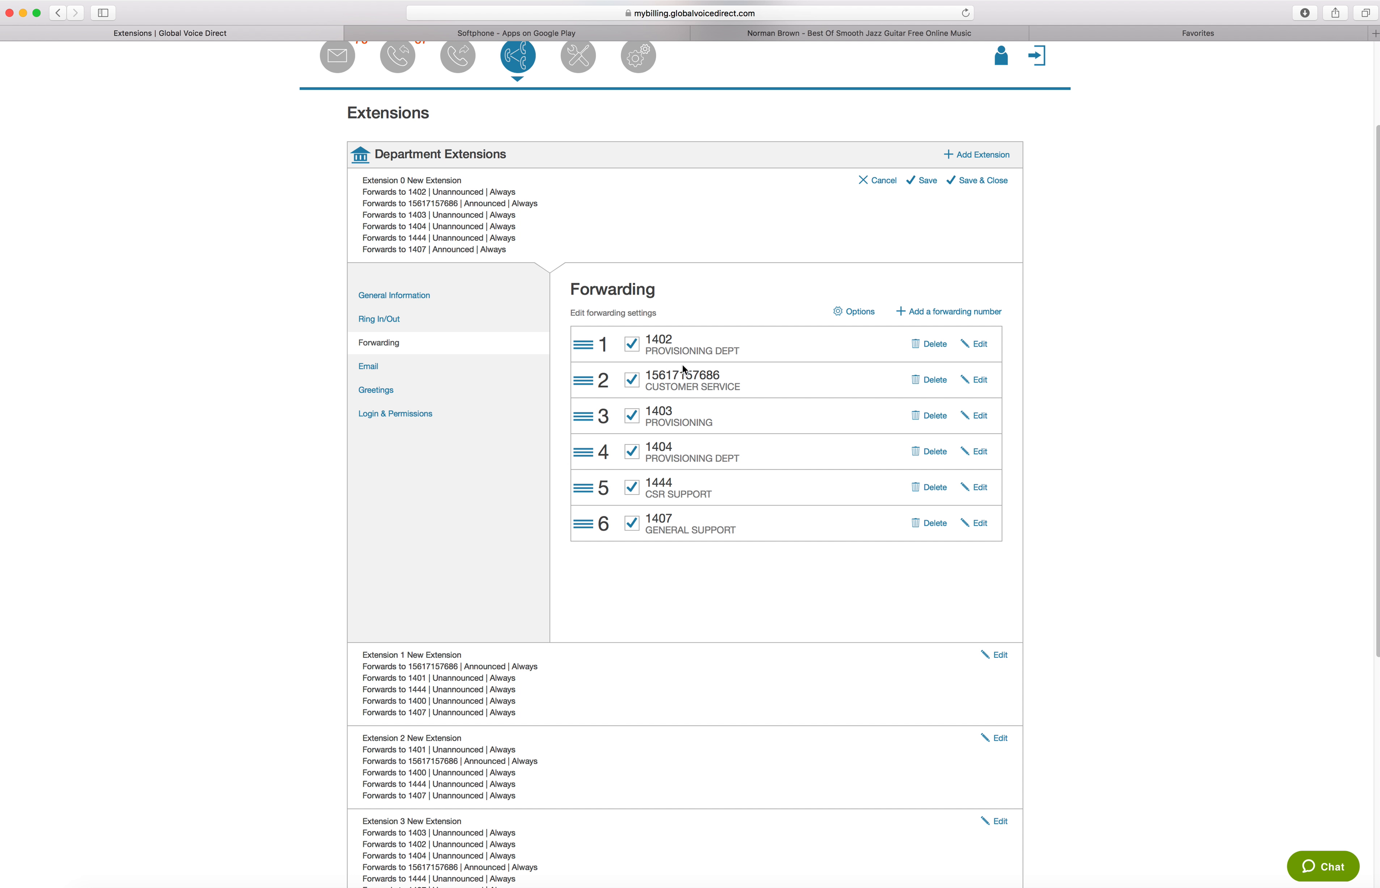
{"action": "left_click", "coordinate": [984, 348]}
{"action": "left_click", "coordinate": [984, 348]}
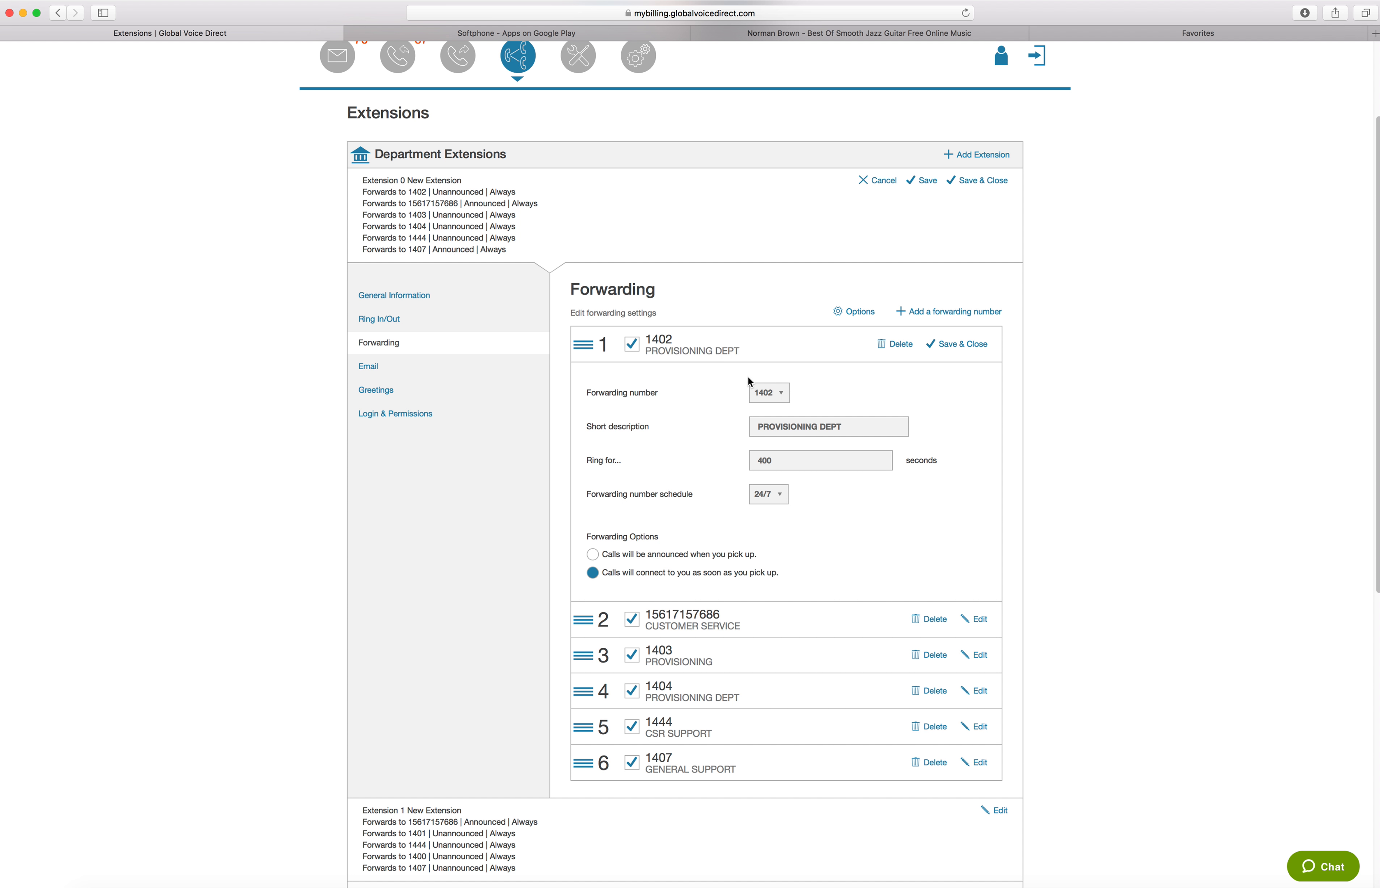
{"action": "left_click", "coordinate": [796, 430]}
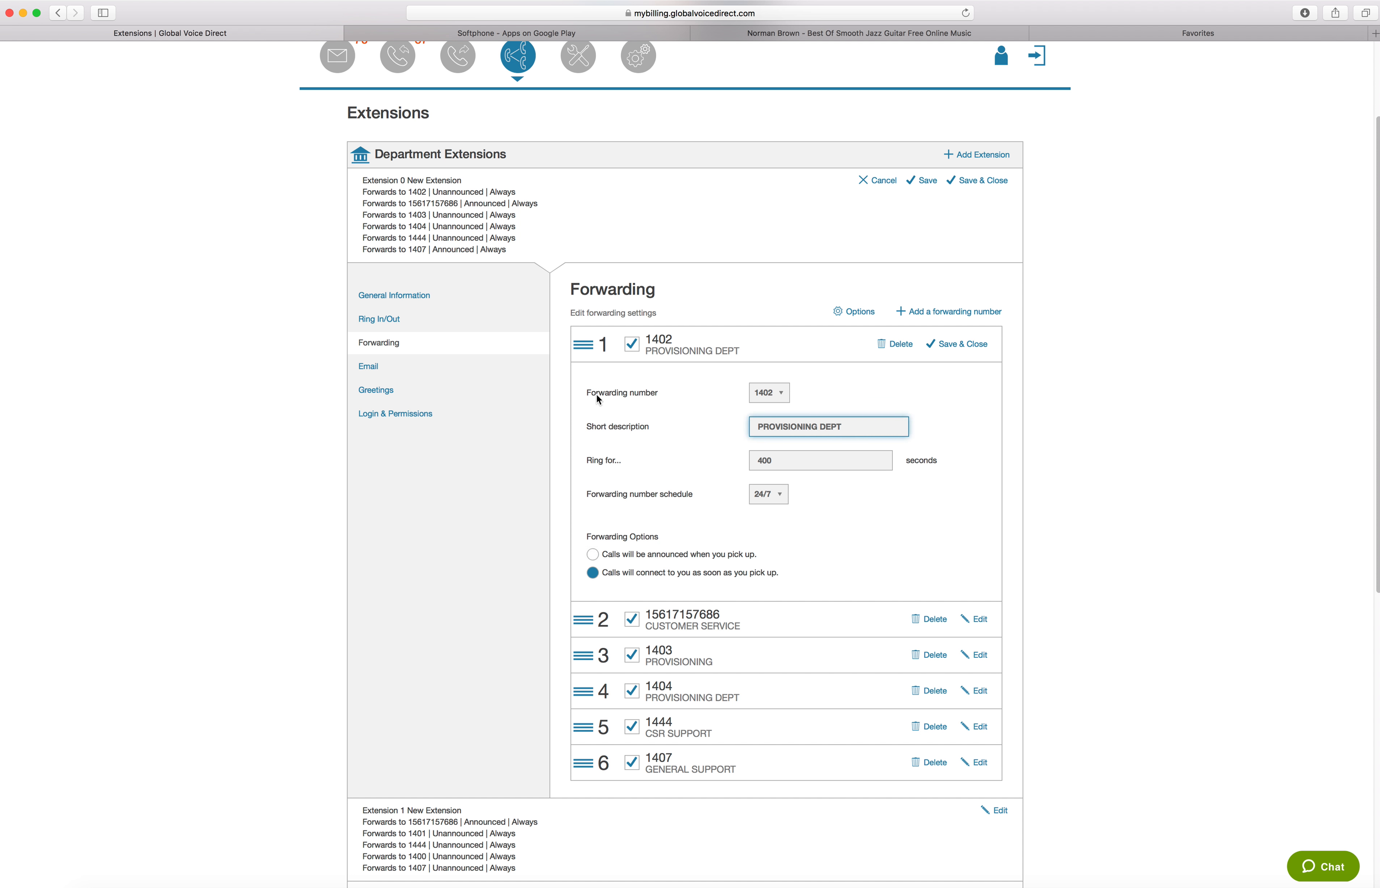
Switch the first forwarding entry's forwarding number from an extension choice to the custom Number option
{"action": "left_click", "coordinate": [768, 393]}
{"action": "scroll", "coordinate": [777, 521], "scroll_direction": "down", "scroll_amount": 3}
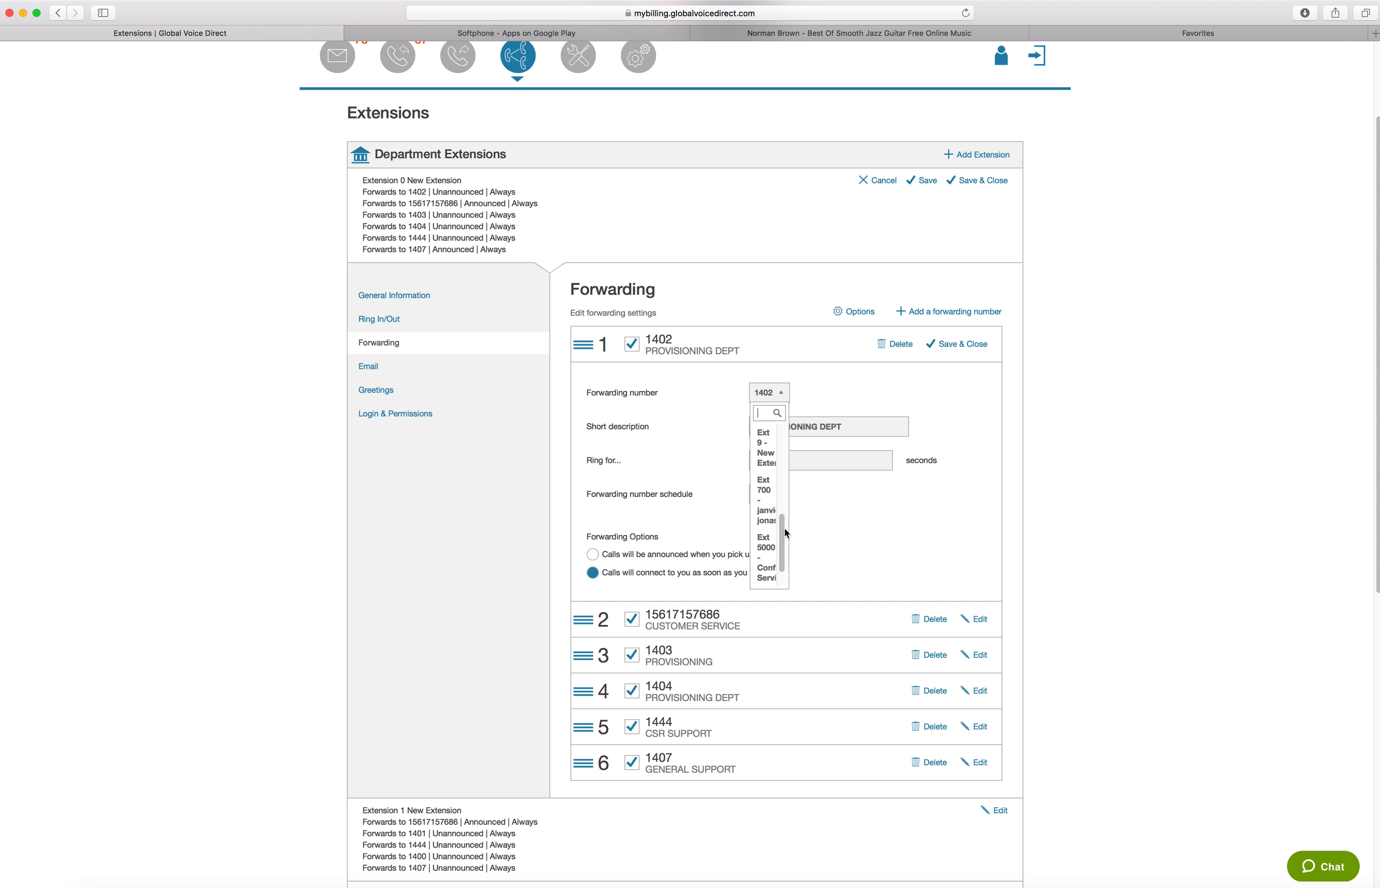
{"action": "left_click_drag", "start_coordinate": [785, 538], "coordinate": [783, 576]}
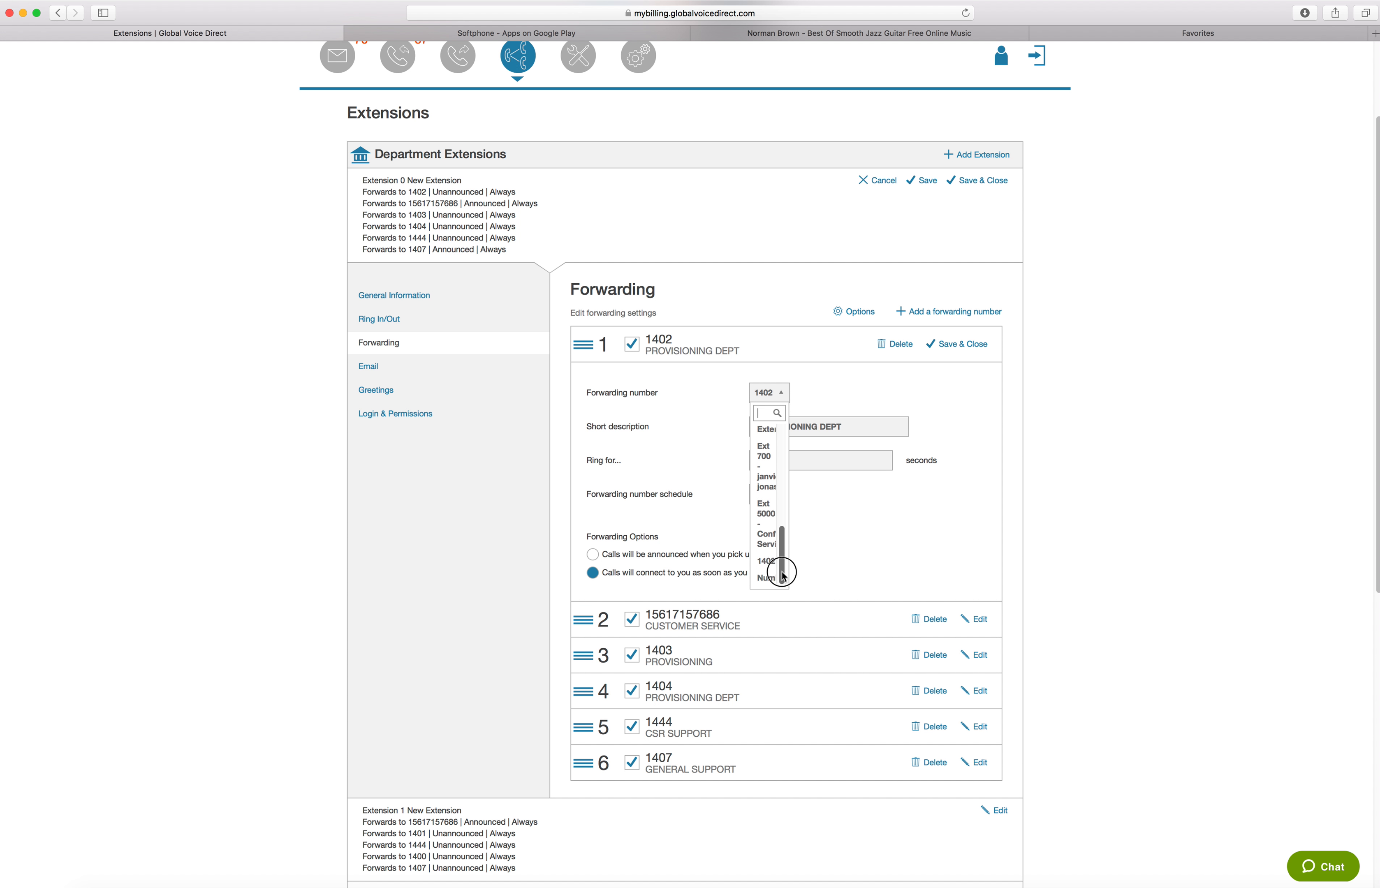
{"action": "left_click", "coordinate": [768, 579]}
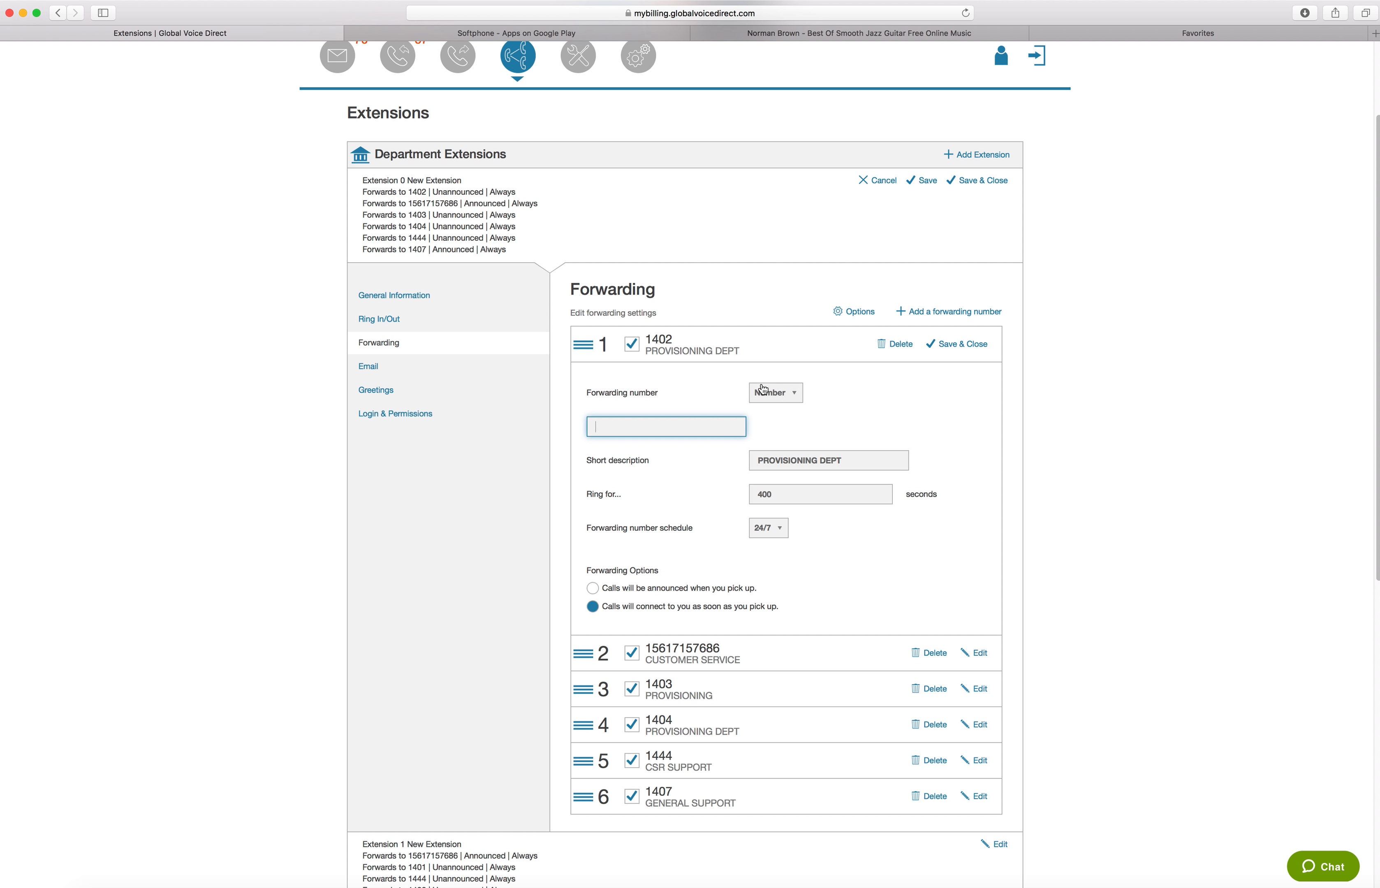
{"action": "left_click", "coordinate": [786, 393]}
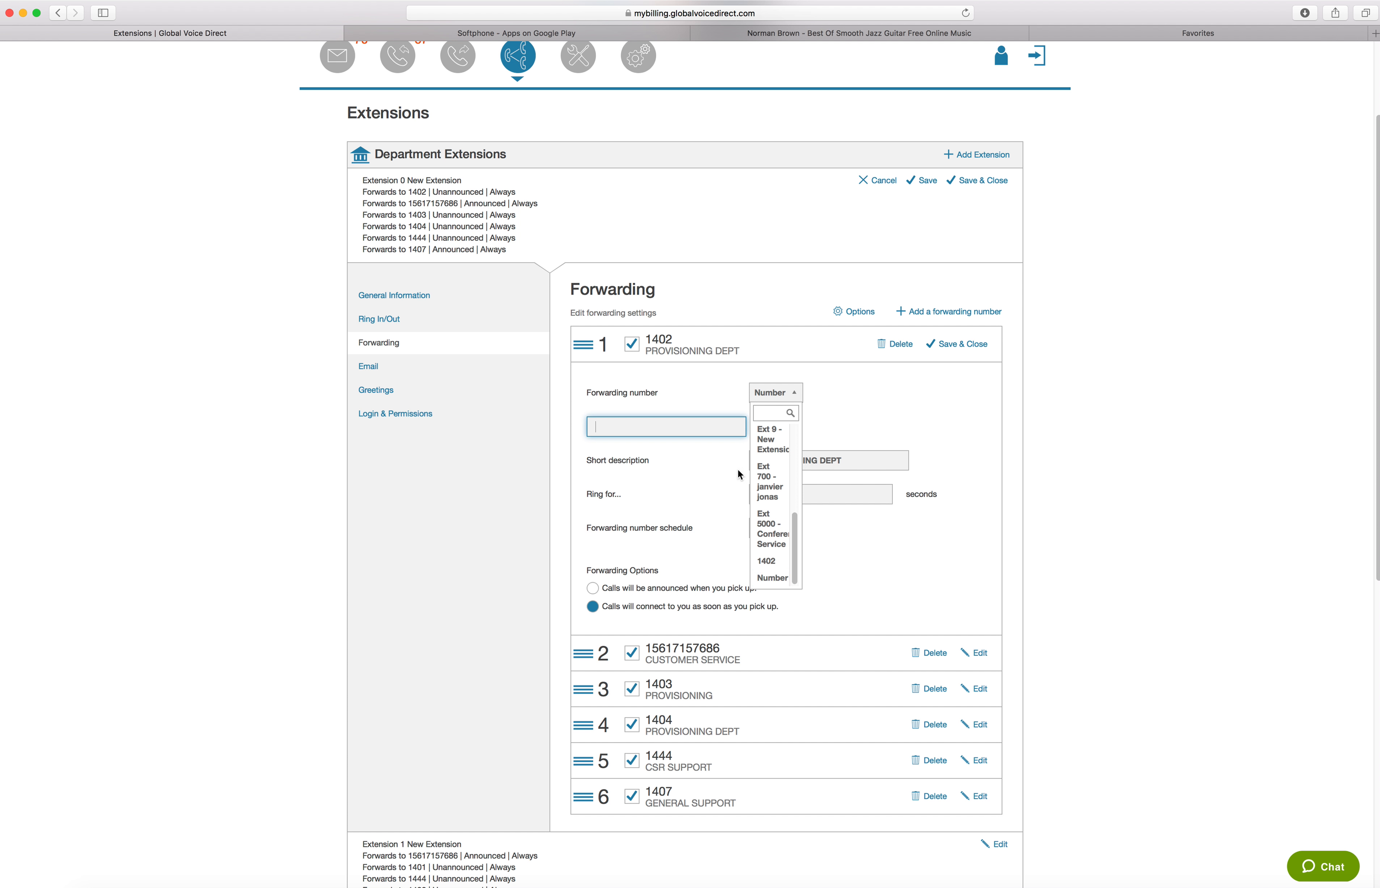
{"action": "left_click", "coordinate": [681, 427]}
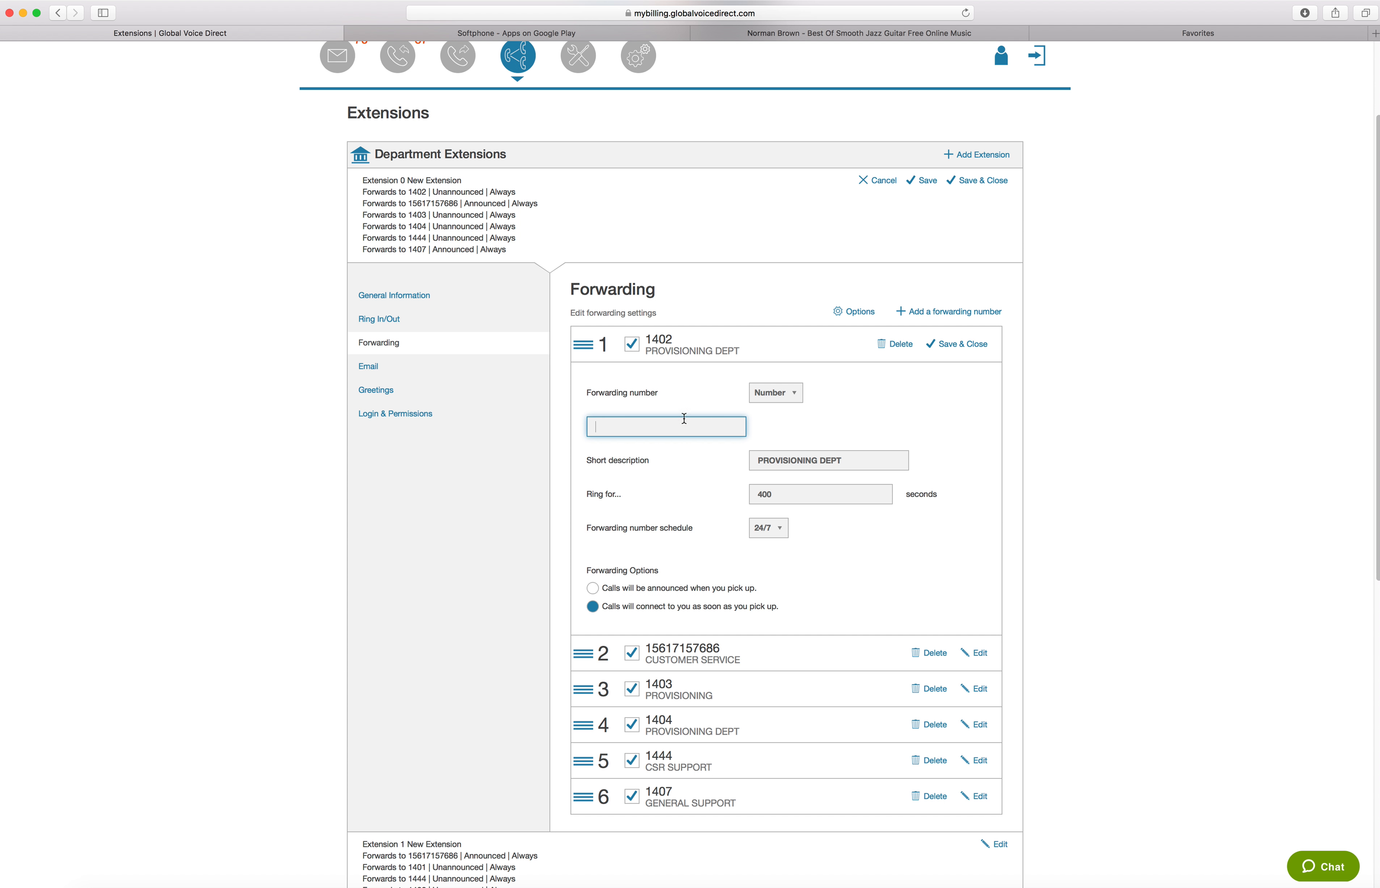
Enter an outside phone number as the forwarding number and set its calls to be announced on pickup
{"action": "double_click", "coordinate": [617, 426]}
{"action": "left_click", "coordinate": [607, 592]}
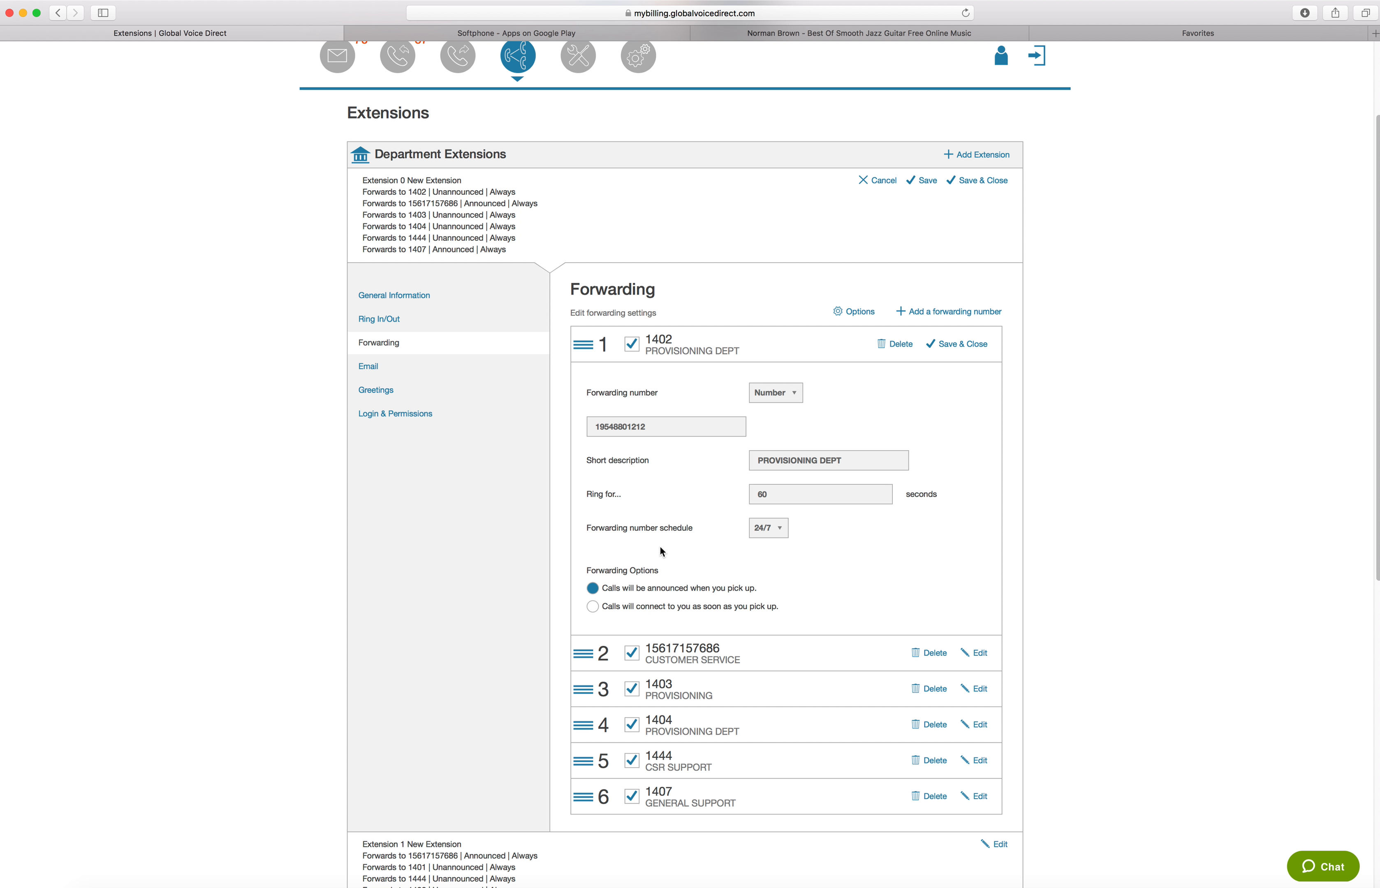
Set the first entry's calls to connect as soon as they are picked up and clear its forwarding number
{"action": "scroll", "coordinate": [651, 383], "scroll_direction": "down", "scroll_amount": 6}
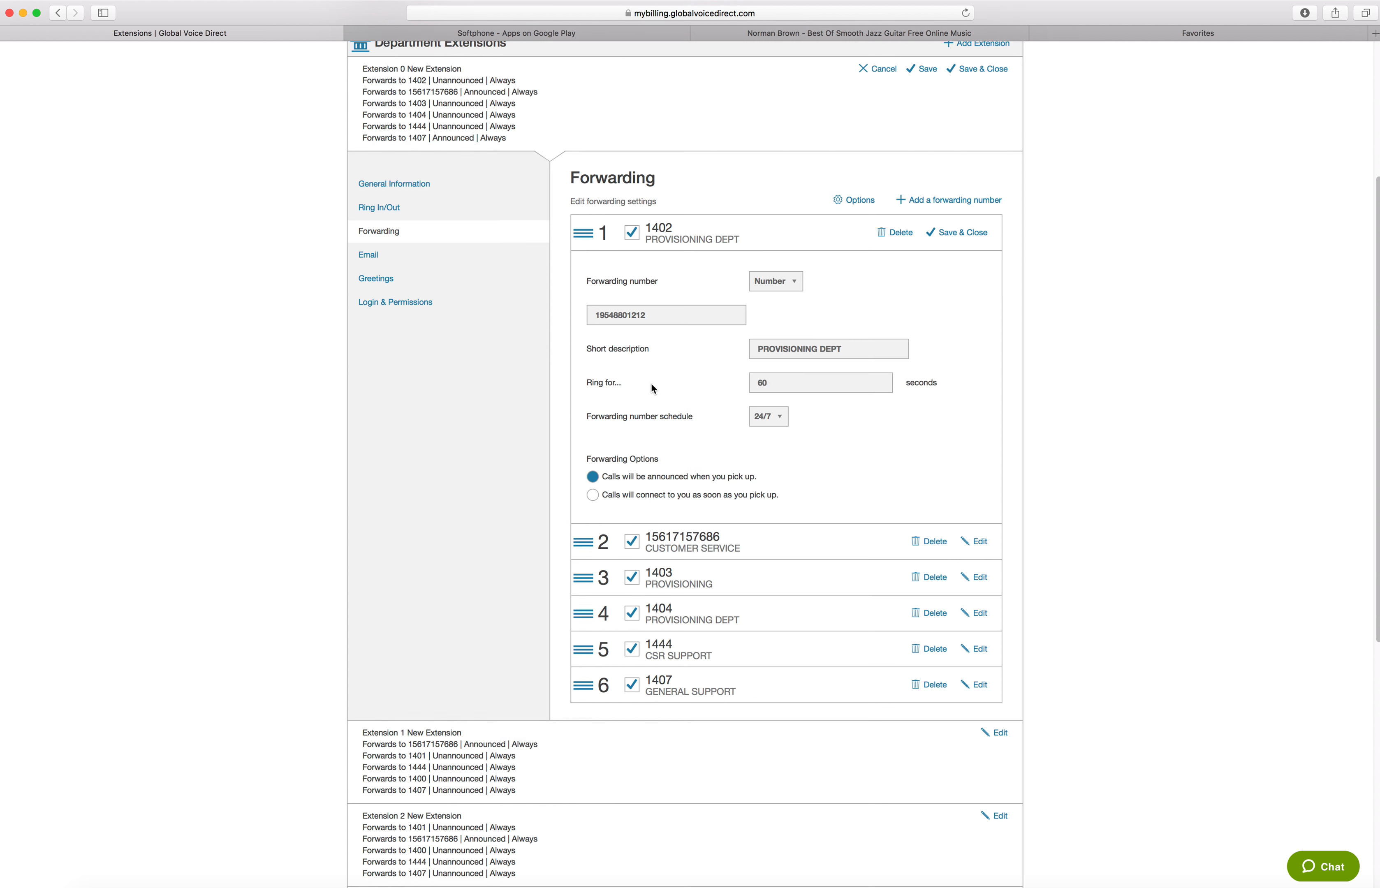
{"action": "scroll", "coordinate": [655, 386], "scroll_direction": "up", "scroll_amount": 9}
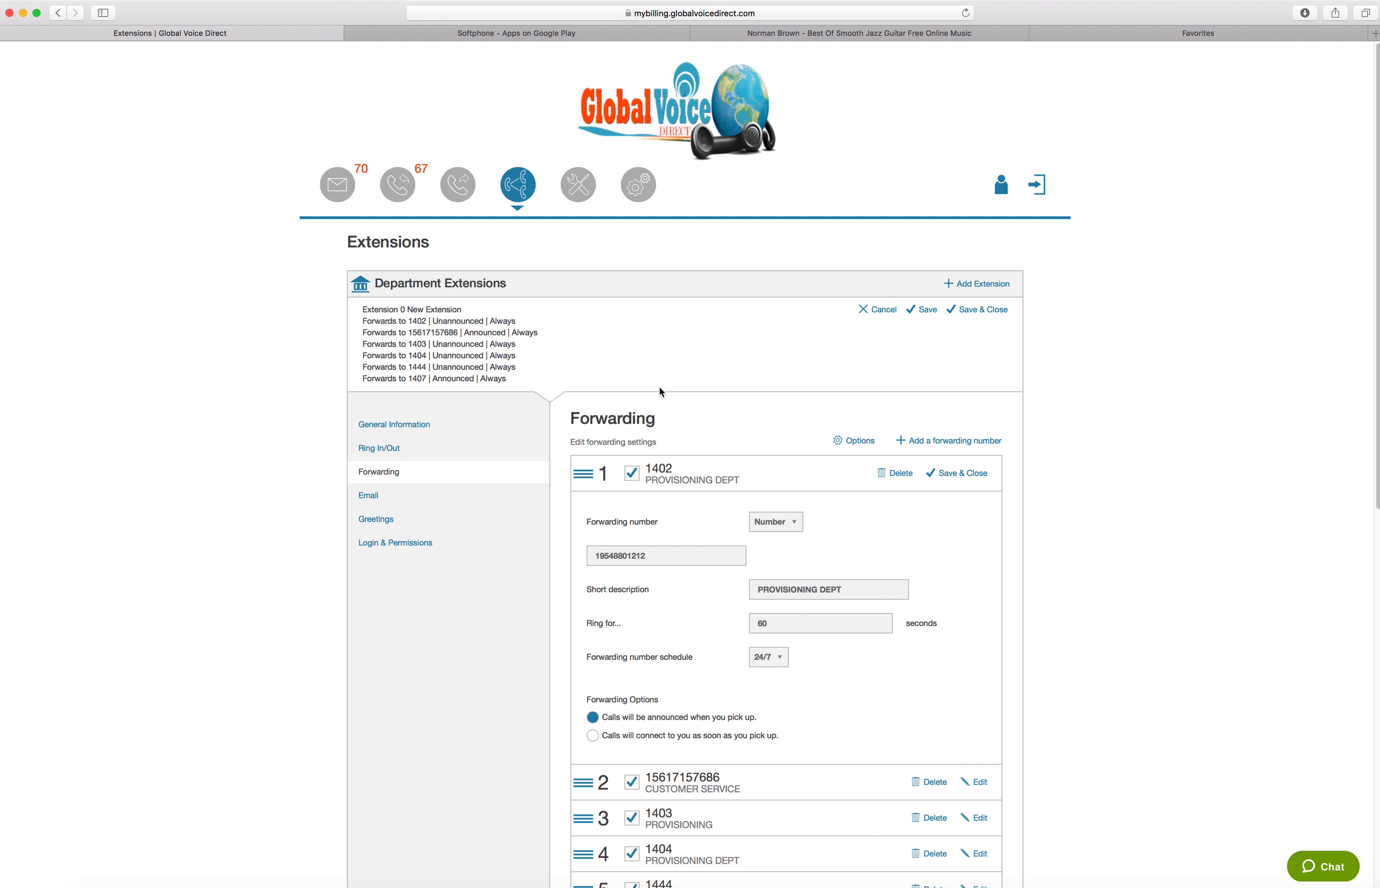
{"action": "scroll", "coordinate": [702, 480], "scroll_direction": "down", "scroll_amount": 6}
{"action": "scroll", "coordinate": [701, 479], "scroll_direction": "up", "scroll_amount": 6}
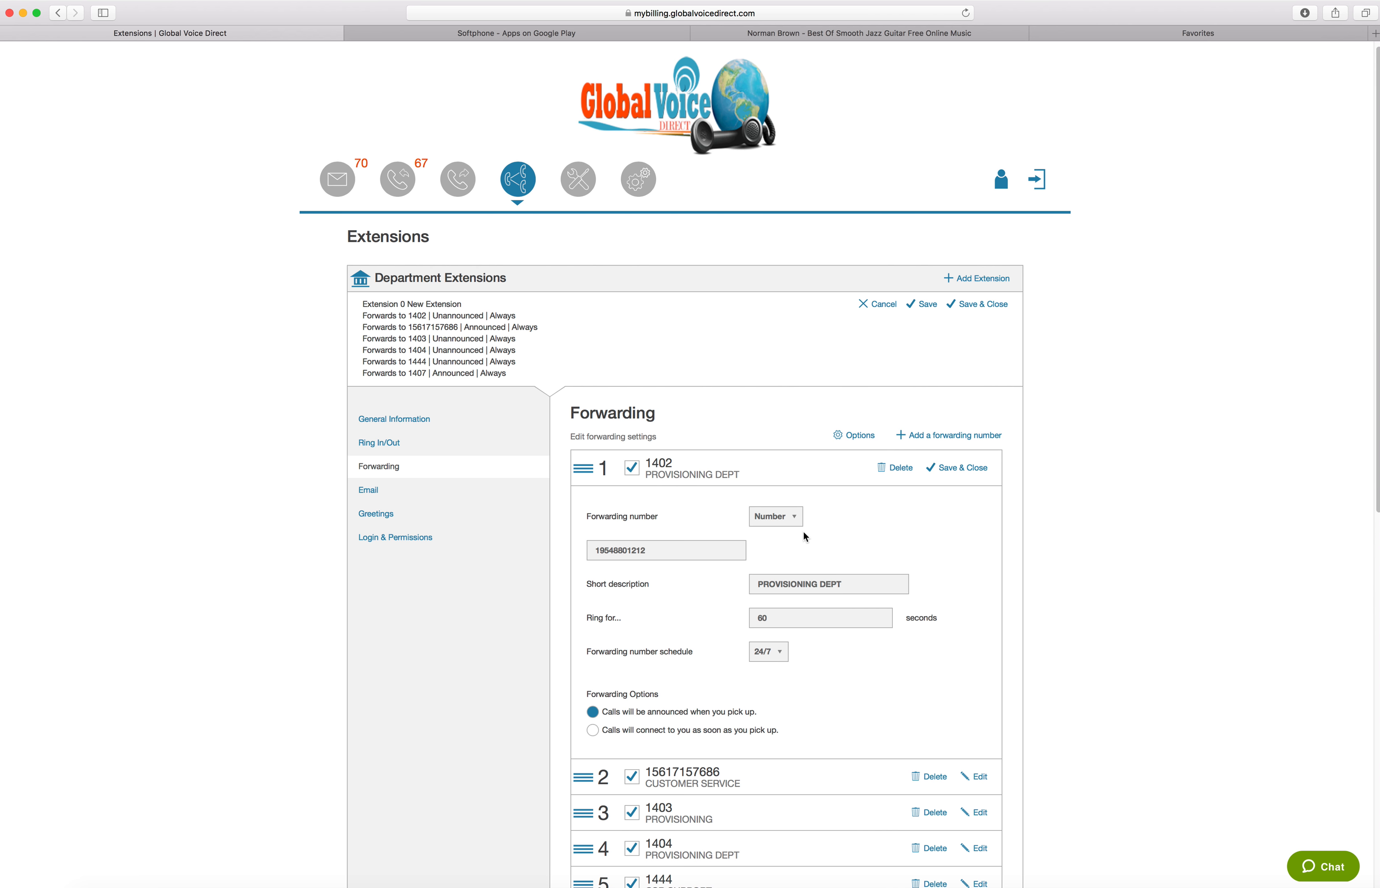
{"action": "scroll", "coordinate": [806, 539], "scroll_direction": "down", "scroll_amount": 5}
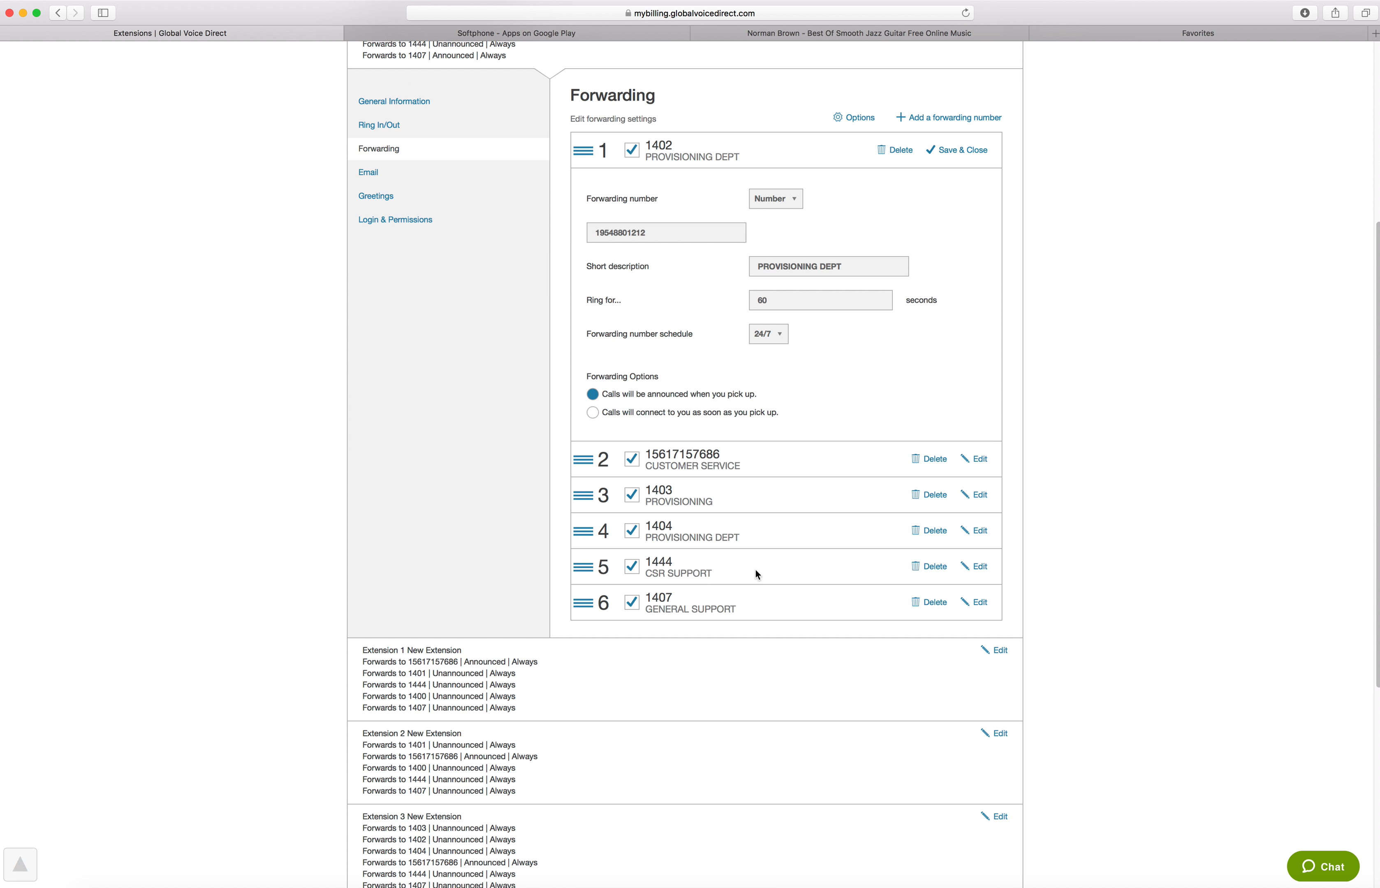
{"action": "left_click", "coordinate": [608, 412]}
{"action": "left_click", "coordinate": [665, 228]}
{"action": "key", "text": "BackSpace"}
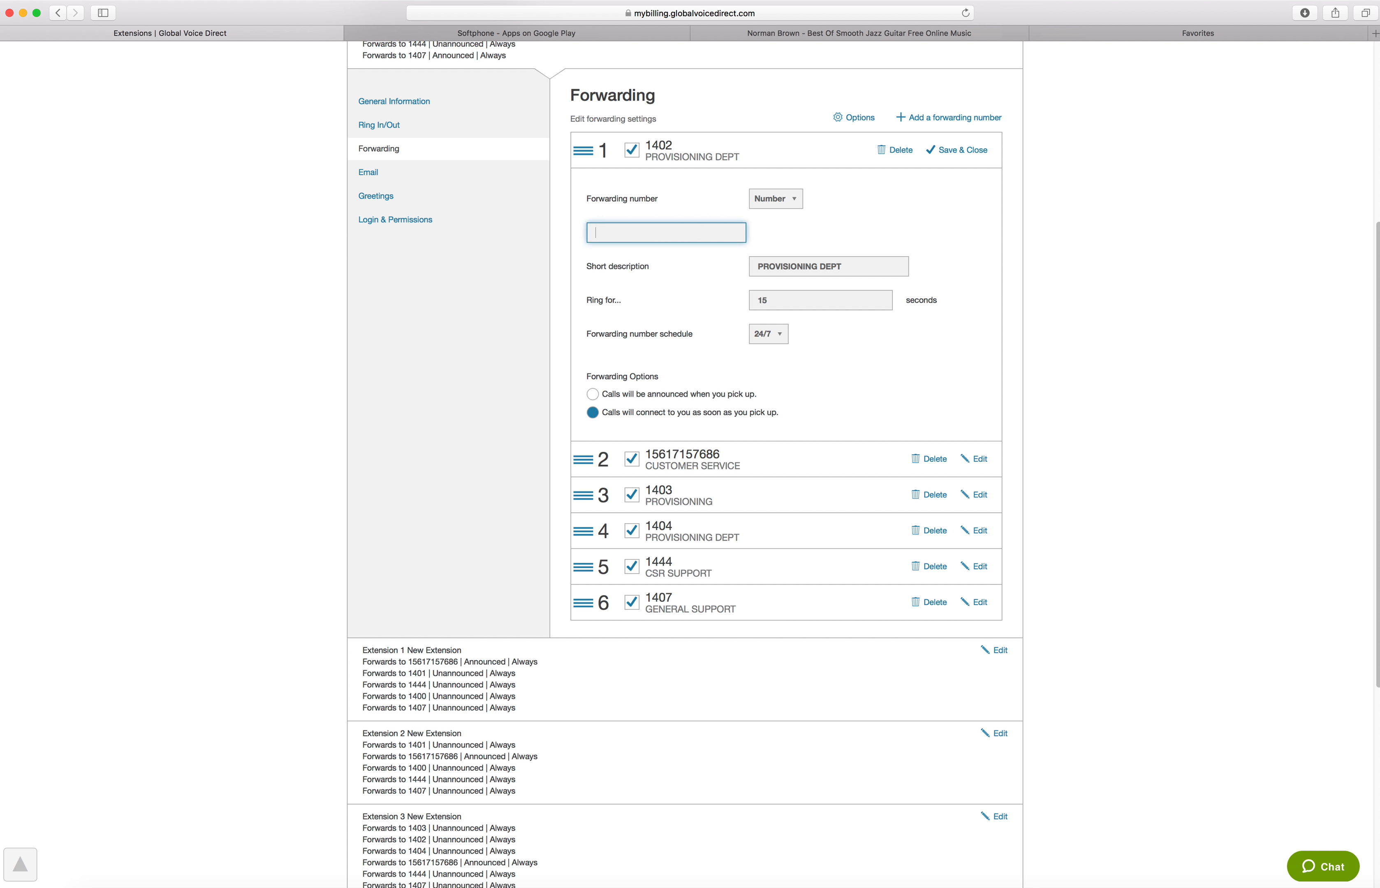
Enter a different outside phone number using the Number option for the first forwarding entry, and save the entry
{"action": "left_click", "coordinate": [789, 200]}
{"action": "left_click_drag", "start_coordinate": [794, 328], "coordinate": [786, 374]}
{"action": "left_click", "coordinate": [772, 383]}
{"action": "left_click", "coordinate": [639, 241]}
{"action": "left_click", "coordinate": [958, 152]}
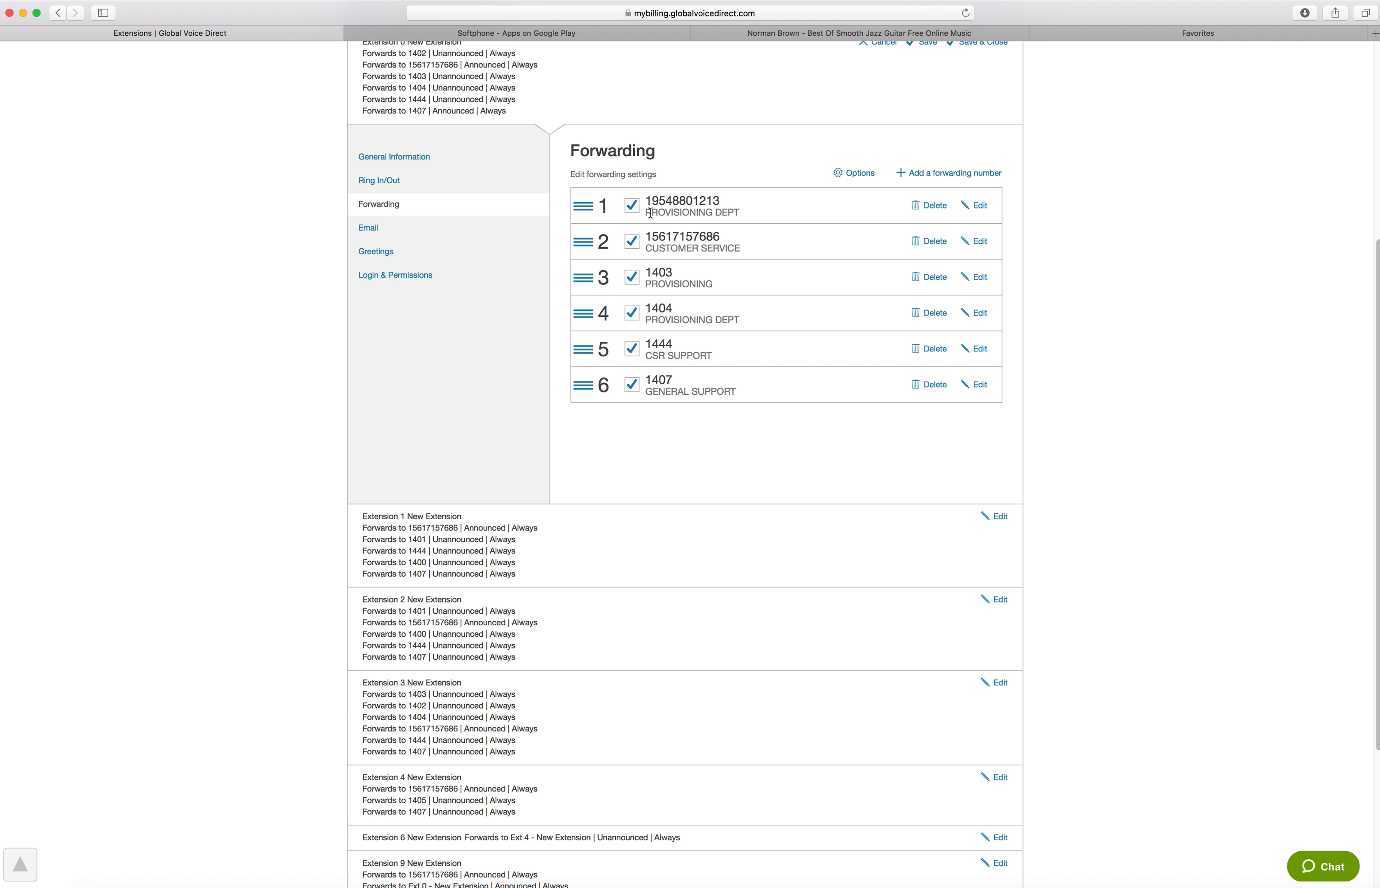
Reopen the first forwarding entry, set its forwarding number to 1402, and save the entry
{"action": "scroll", "coordinate": [500, 239], "scroll_direction": "up", "scroll_amount": 6}
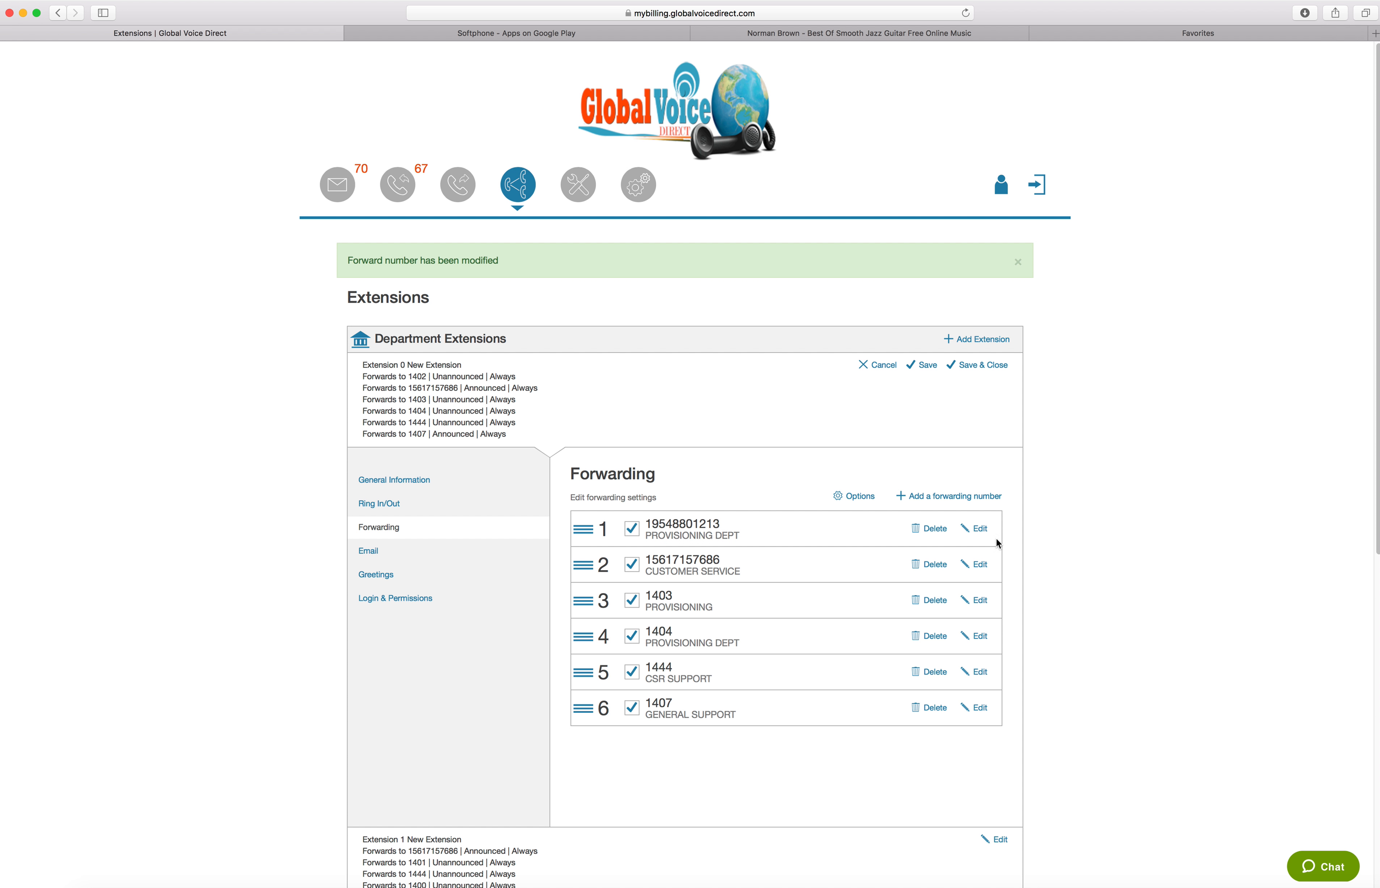
{"action": "left_click", "coordinate": [987, 529]}
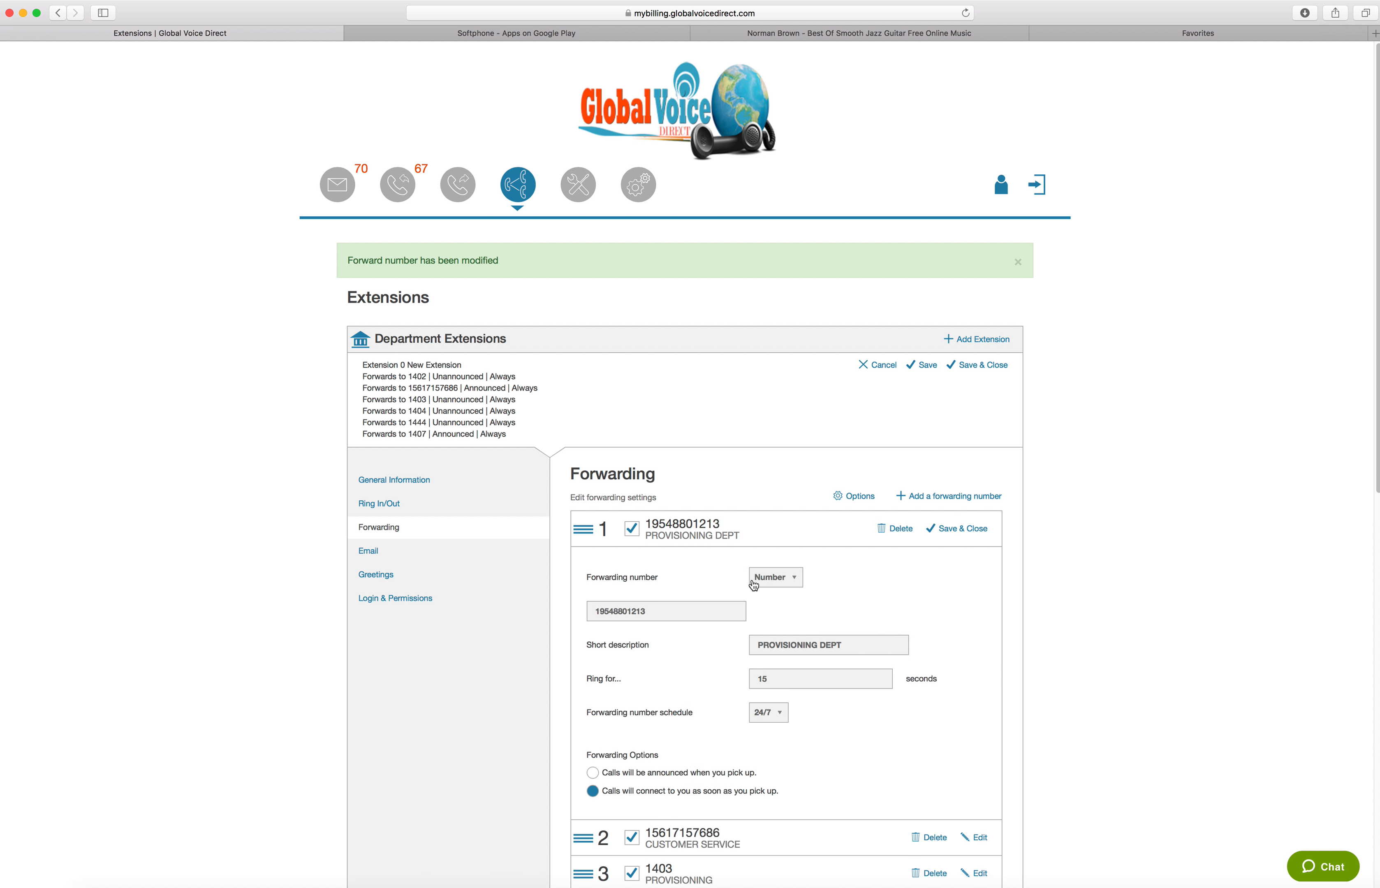
{"action": "scroll", "coordinate": [690, 708], "scroll_direction": "down", "scroll_amount": 3}
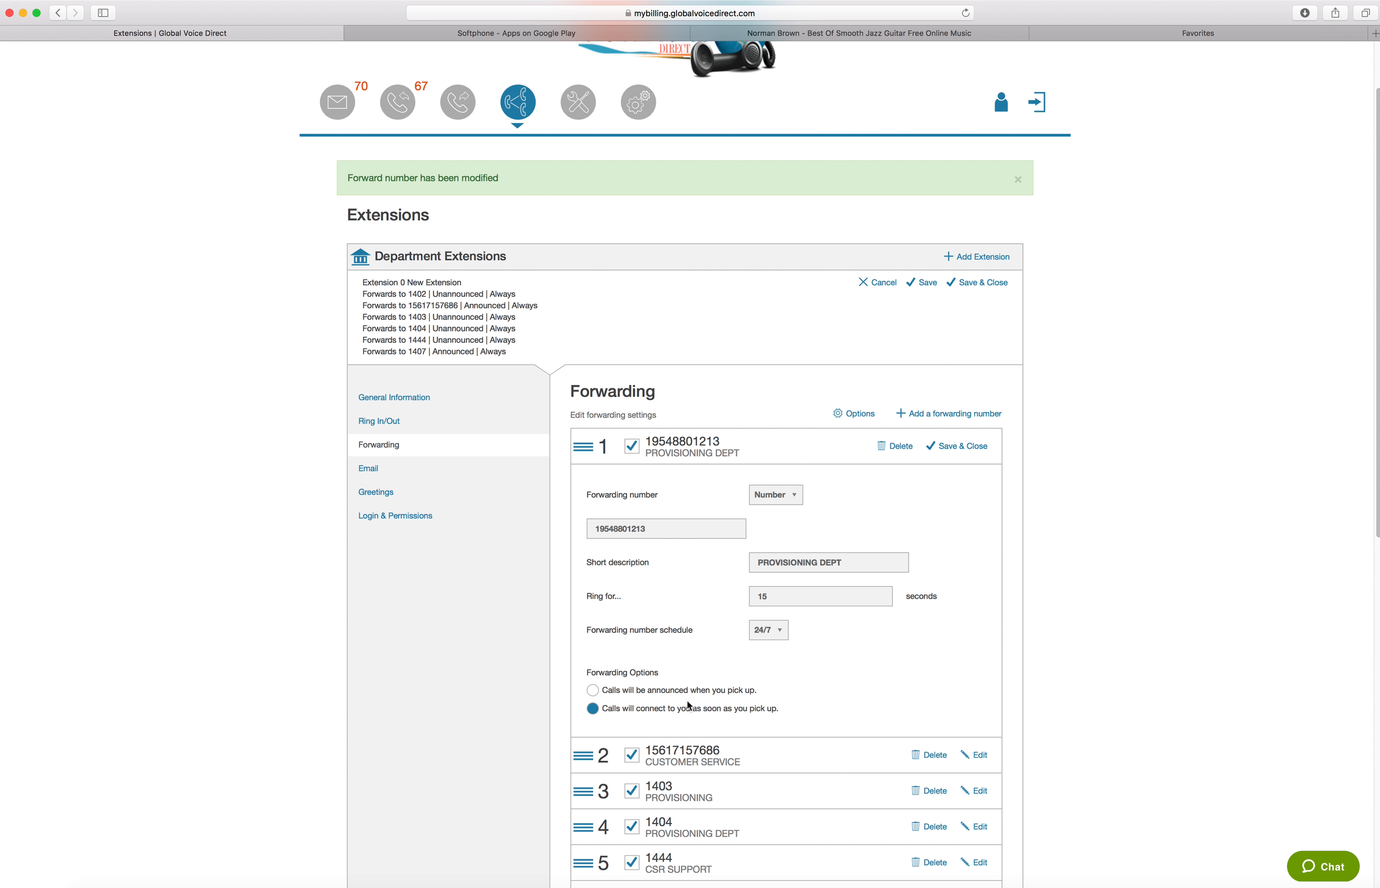
{"action": "left_click", "coordinate": [660, 529]}
{"action": "double_click", "coordinate": [658, 530]}
{"action": "type", "text": "1"}
{"action": "type", "text": "2"}
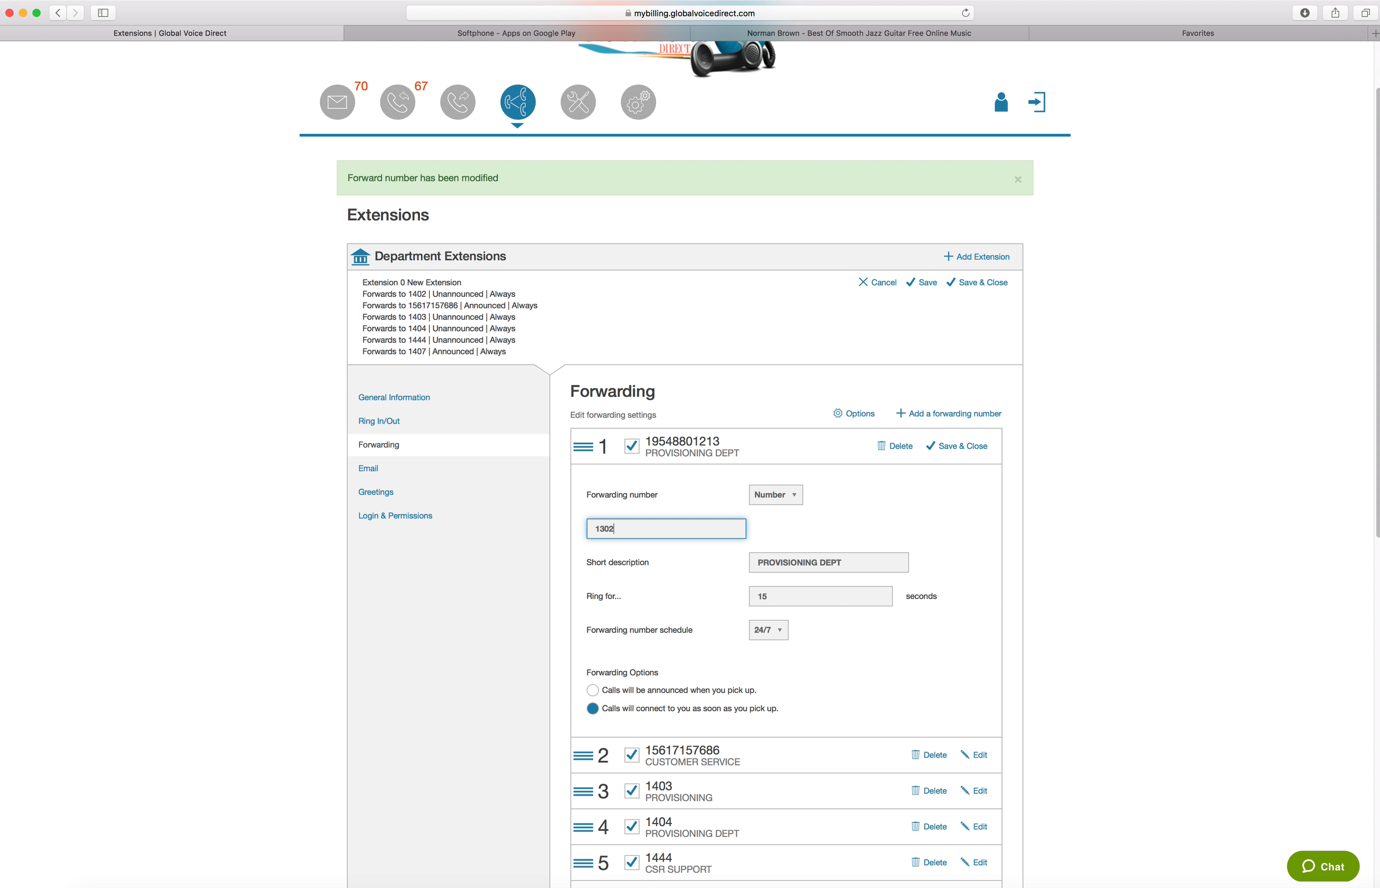
{"action": "key", "text": "BackSpace"}
{"action": "key", "text": "BackSpace"}
{"action": "key", "text": "BackSpace"}
{"action": "type", "text": "402"}
{"action": "left_click", "coordinate": [970, 445]}
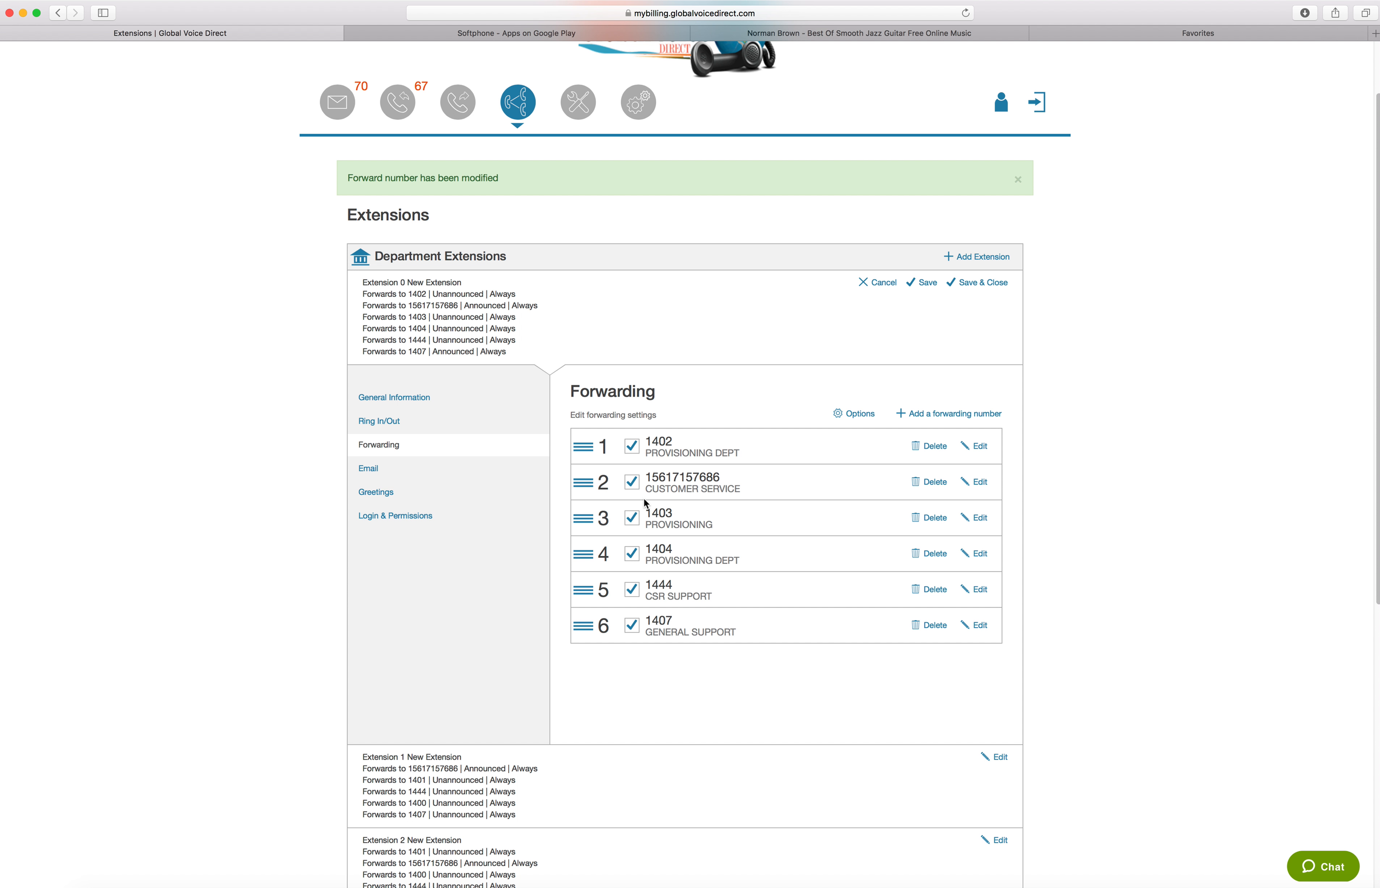
Open Extension 0's Email settings, review the available message actions, and keep Copy selected
{"action": "left_click", "coordinate": [377, 471]}
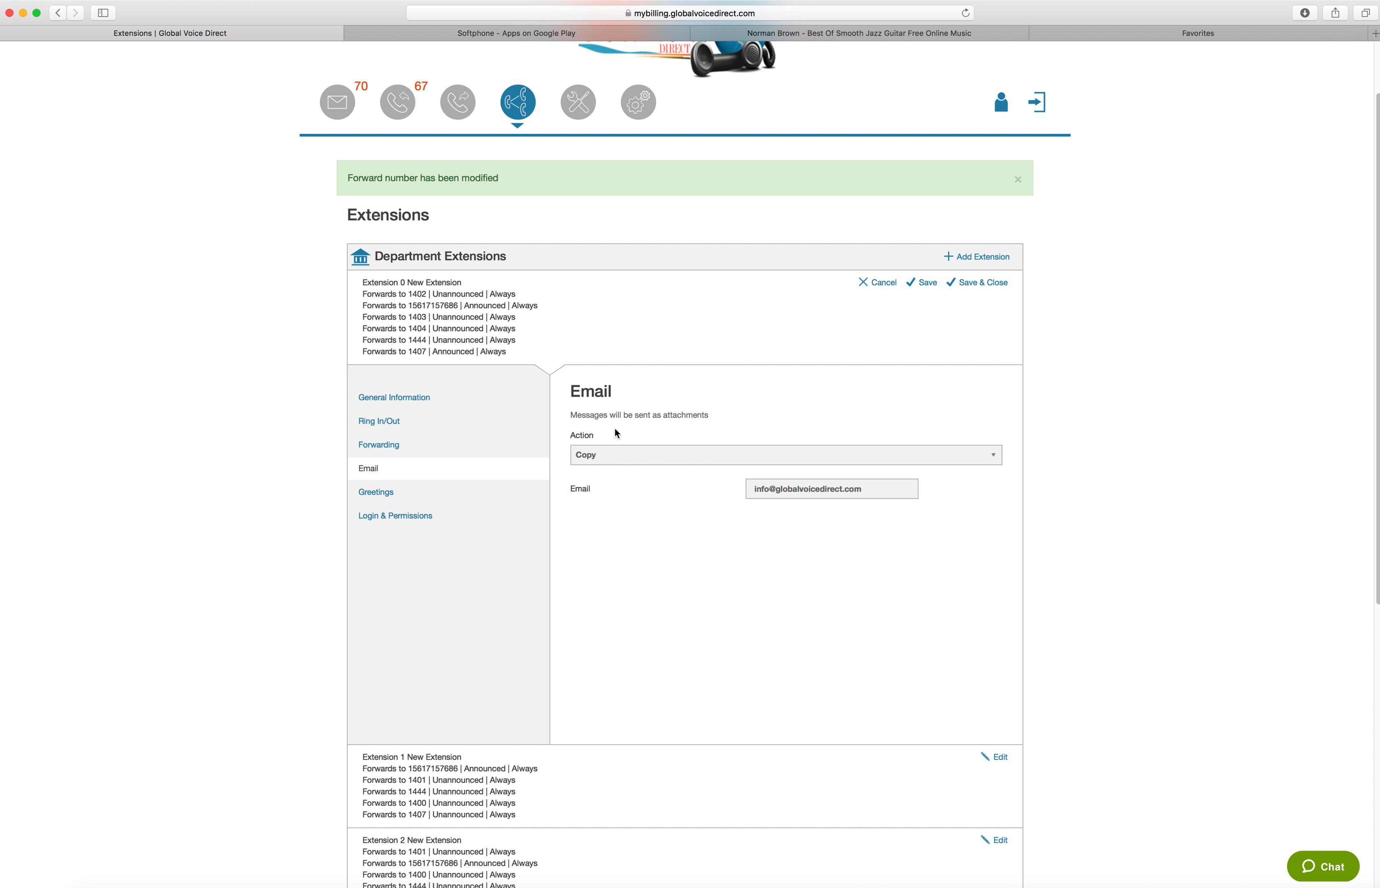
{"action": "left_click", "coordinate": [665, 456]}
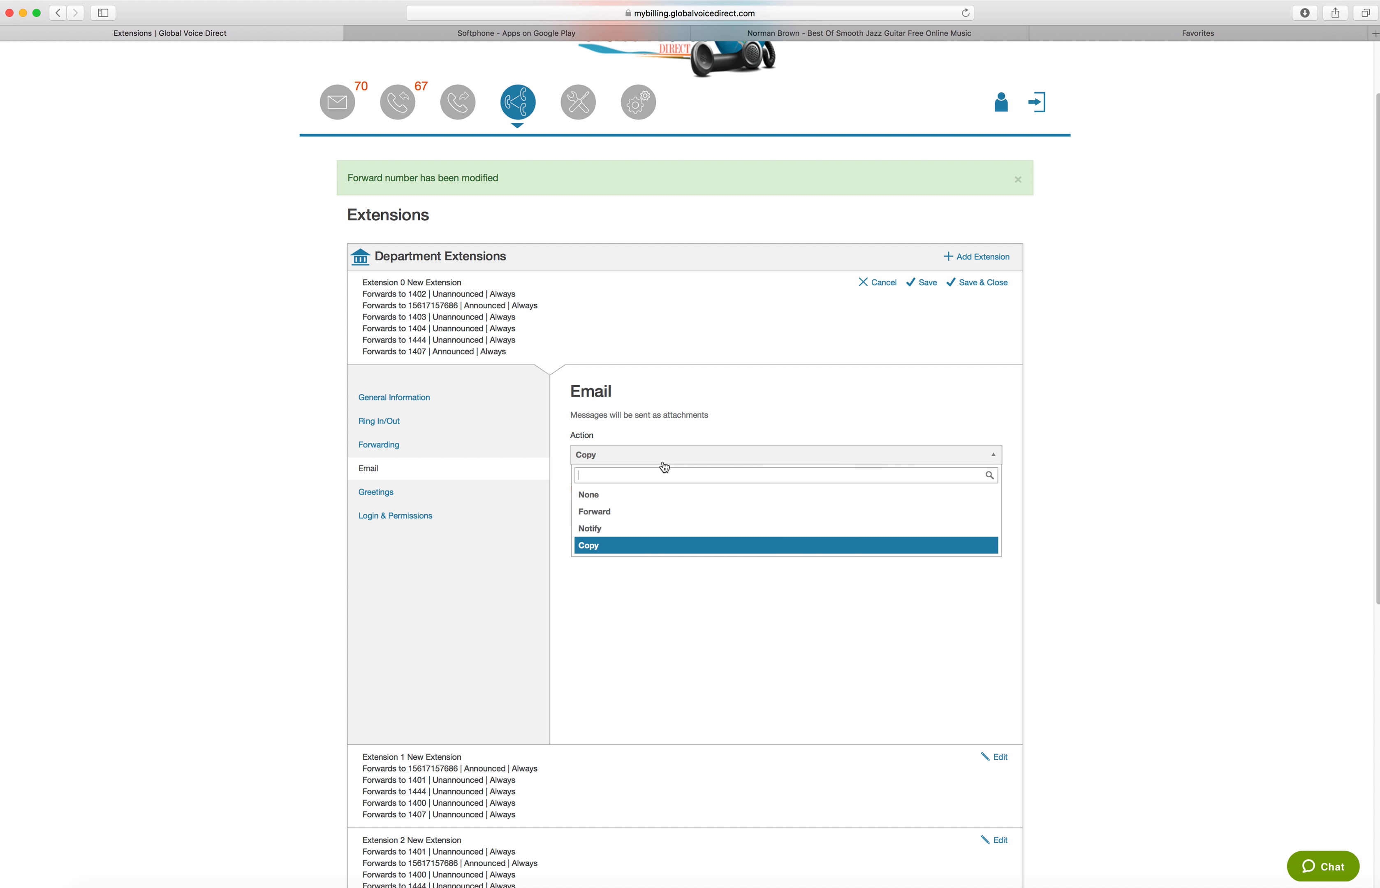
{"action": "left_click", "coordinate": [664, 467]}
{"action": "left_click", "coordinate": [634, 456]}
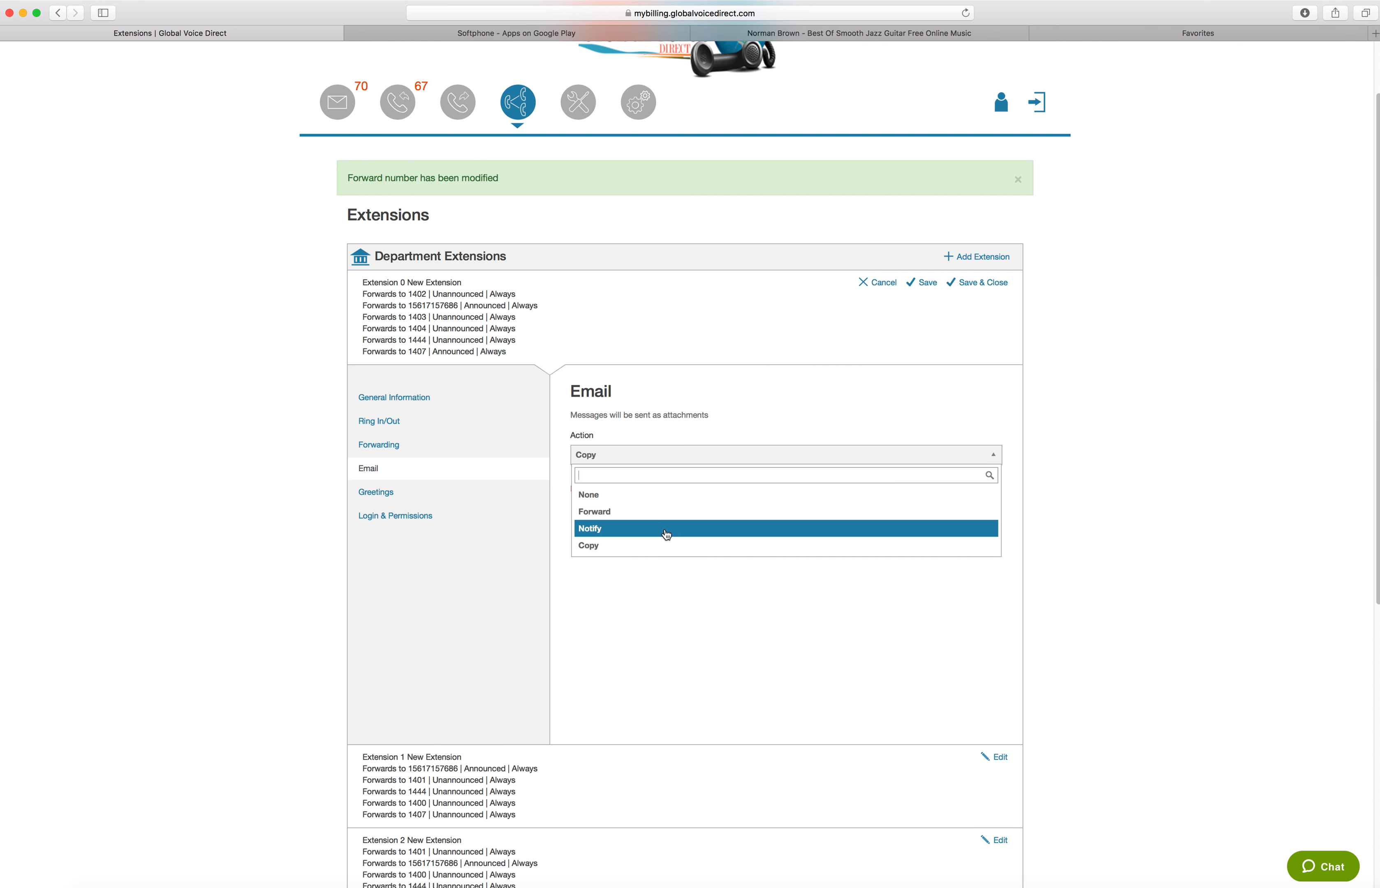
{"action": "left_click", "coordinate": [629, 545]}
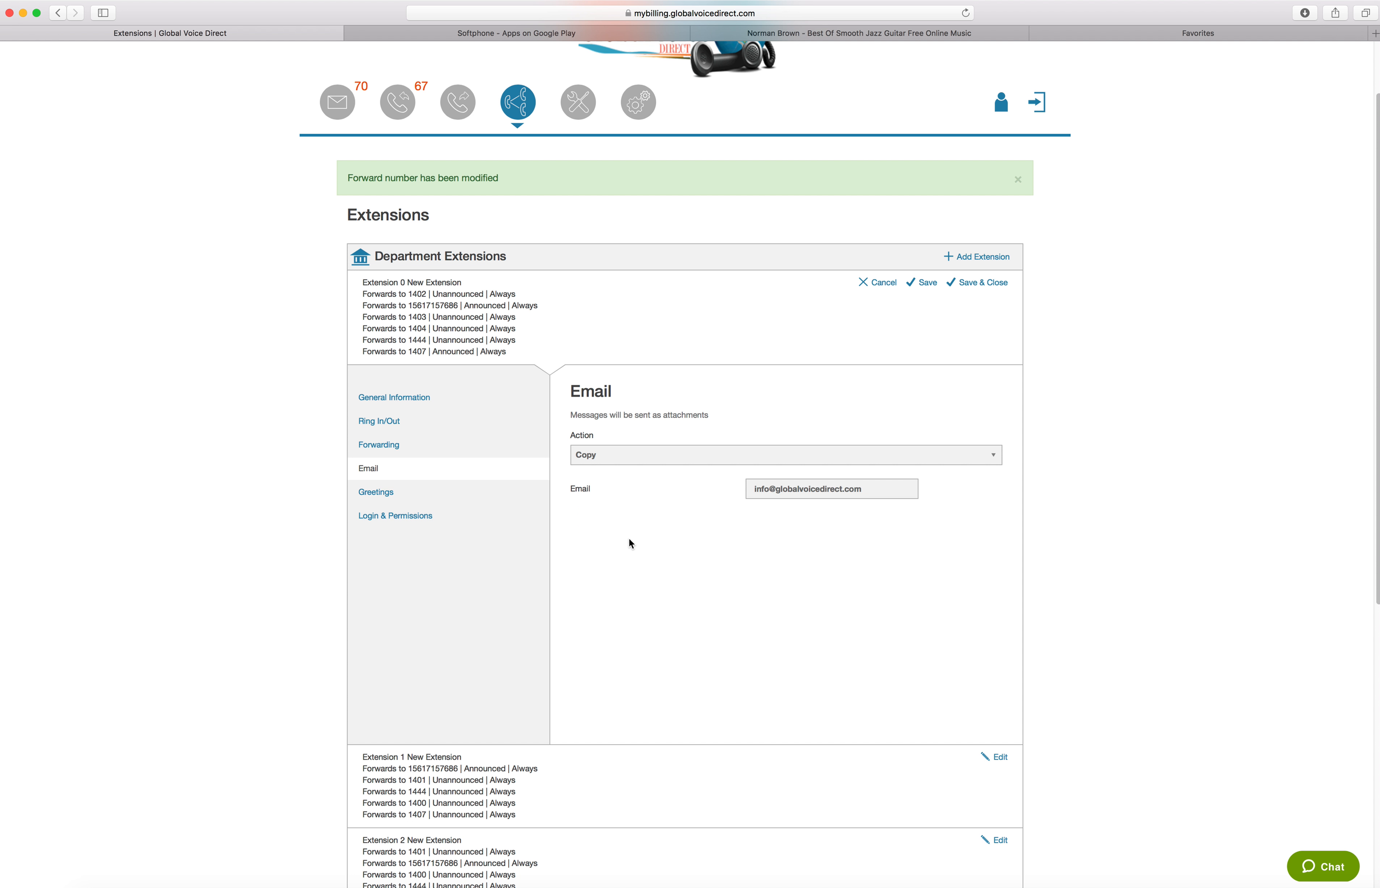
{"action": "left_click", "coordinate": [615, 455]}
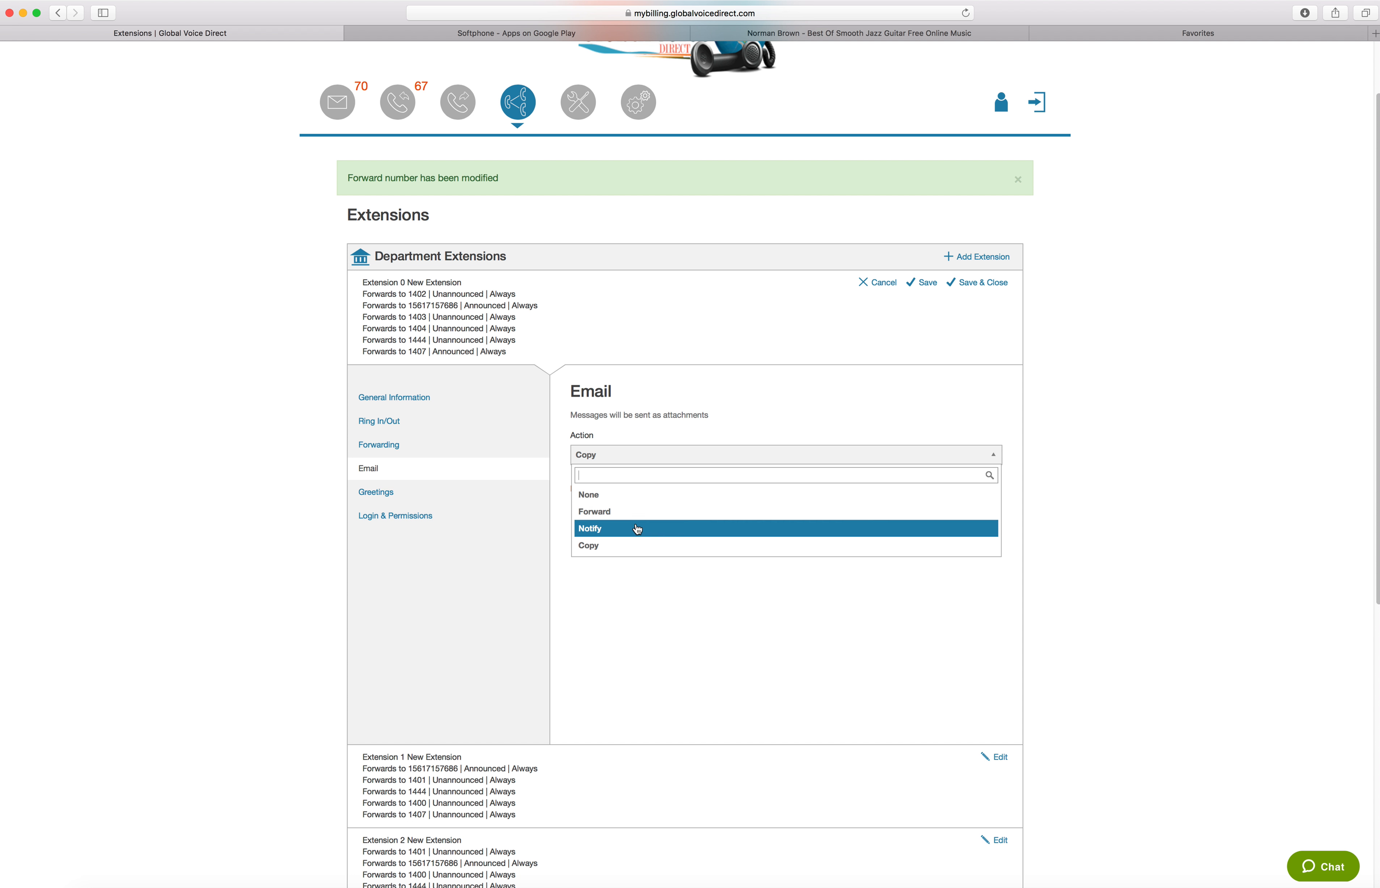
{"action": "left_click", "coordinate": [591, 544]}
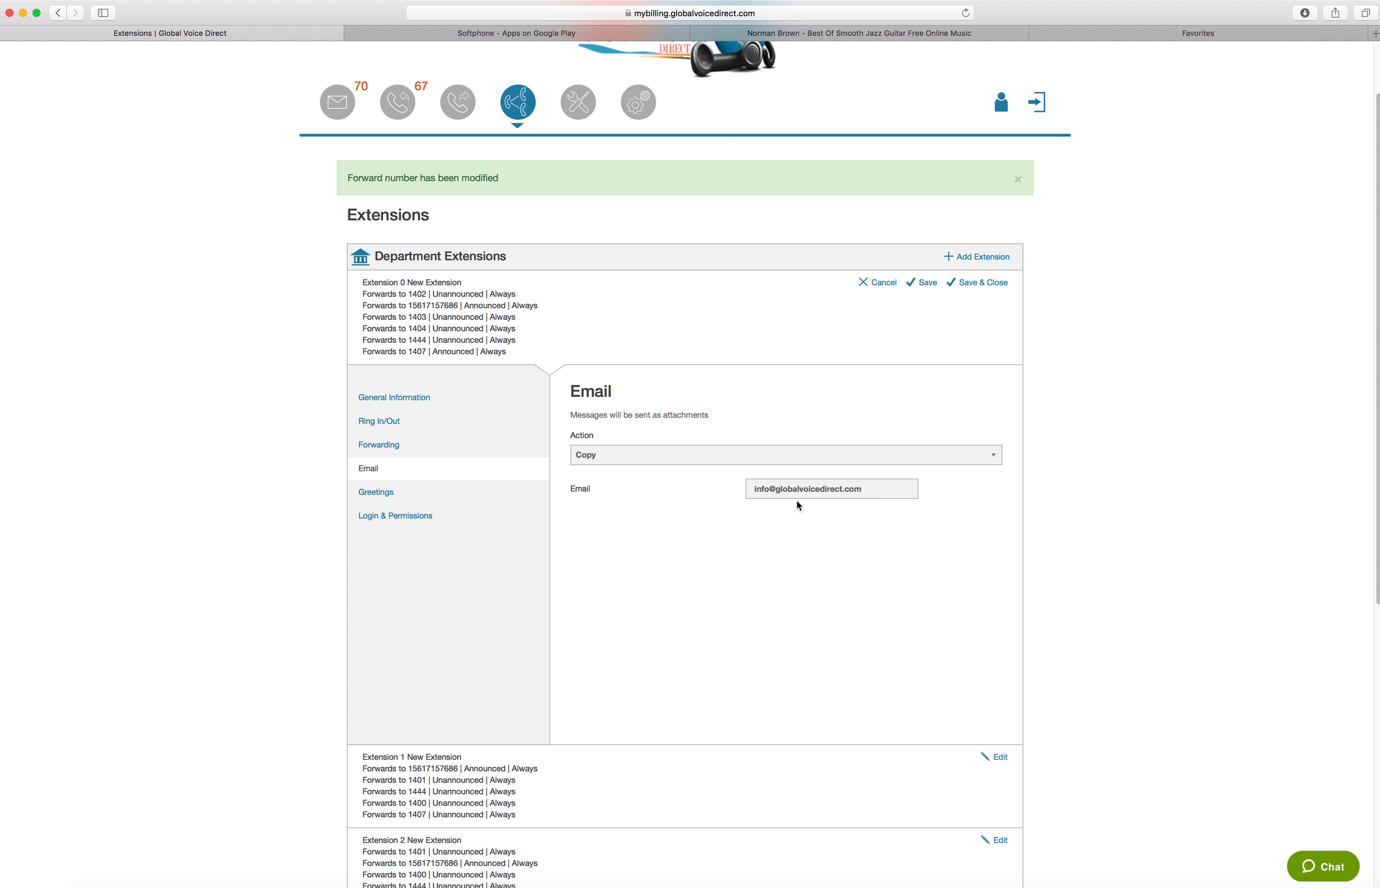
Point out the email address field for Extension 0's message copies
{"action": "left_click", "coordinate": [874, 491]}
{"action": "left_click", "coordinate": [869, 491]}
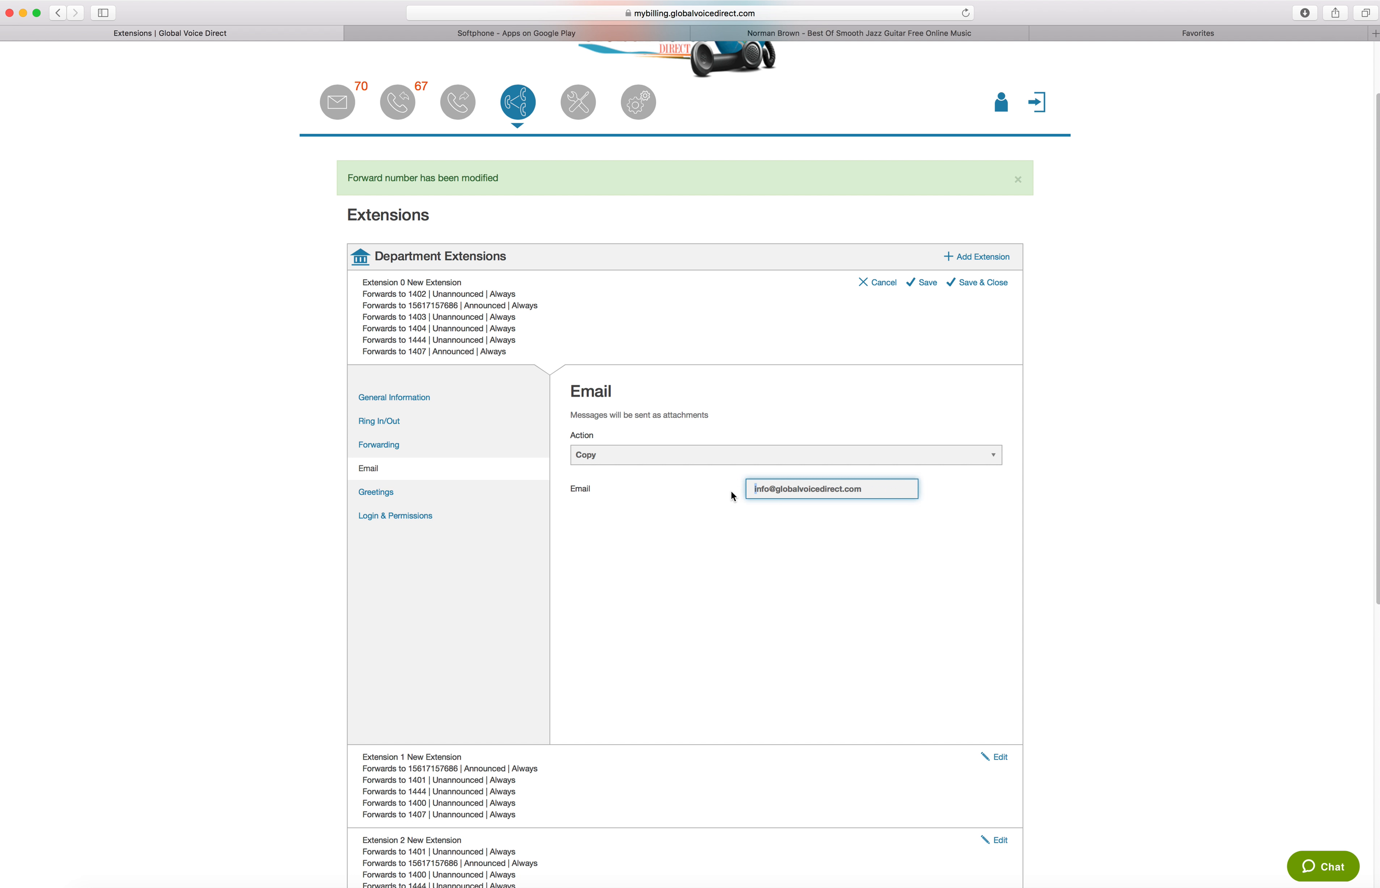
{"action": "left_click", "coordinate": [755, 491]}
{"action": "left_click", "coordinate": [913, 491]}
{"action": "double_click", "coordinate": [872, 493]}
{"action": "left_click", "coordinate": [873, 492]}
{"action": "left_click", "coordinate": [888, 492]}
Open Extension 0's Greetings, briefly play the recorded greeting, and view the options for recording a new one
{"action": "left_click", "coordinate": [420, 496]}
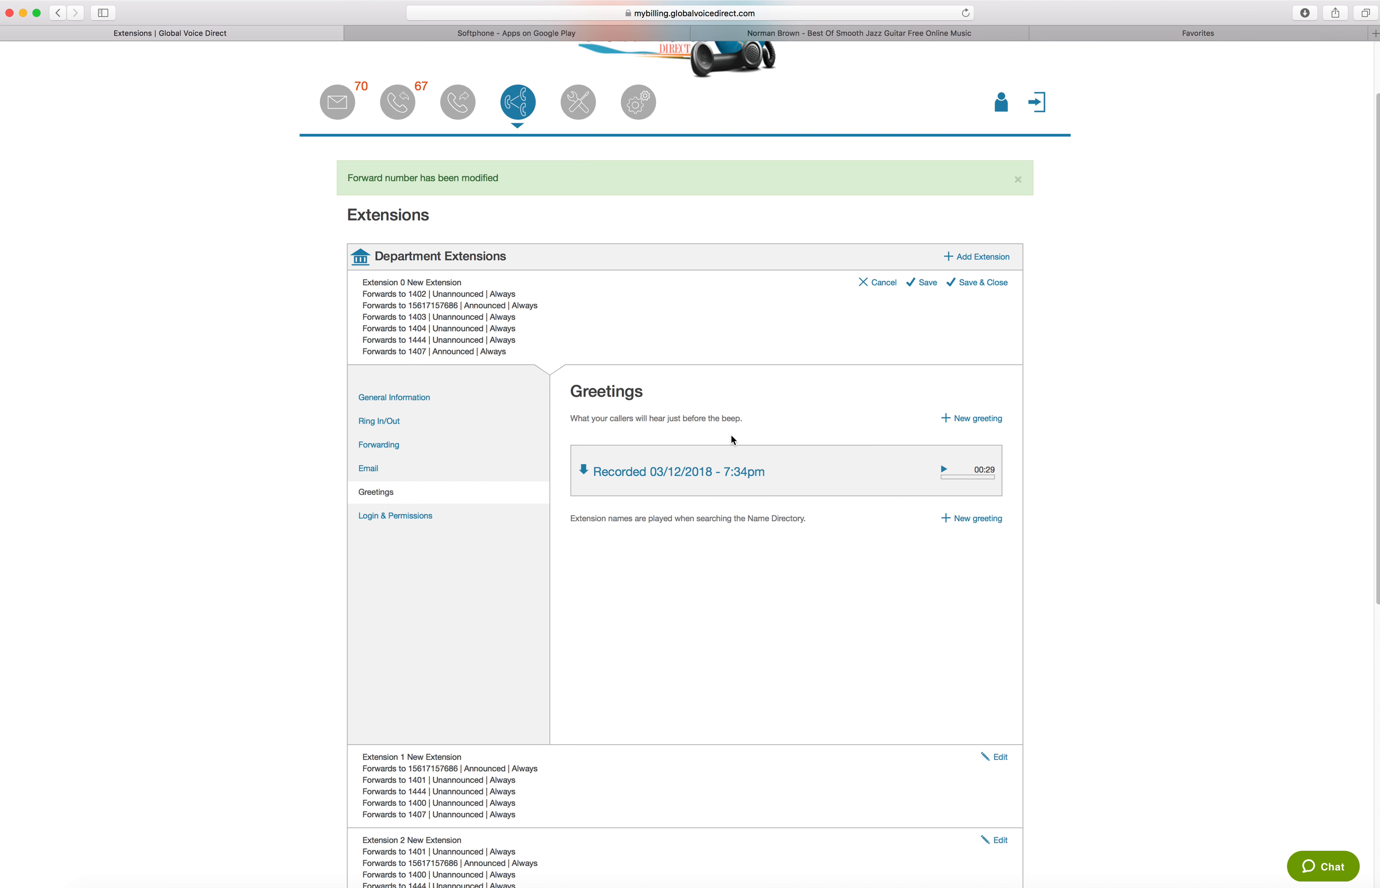
{"action": "left_click", "coordinate": [948, 473]}
{"action": "left_click", "coordinate": [947, 473]}
{"action": "left_click", "coordinate": [967, 422]}
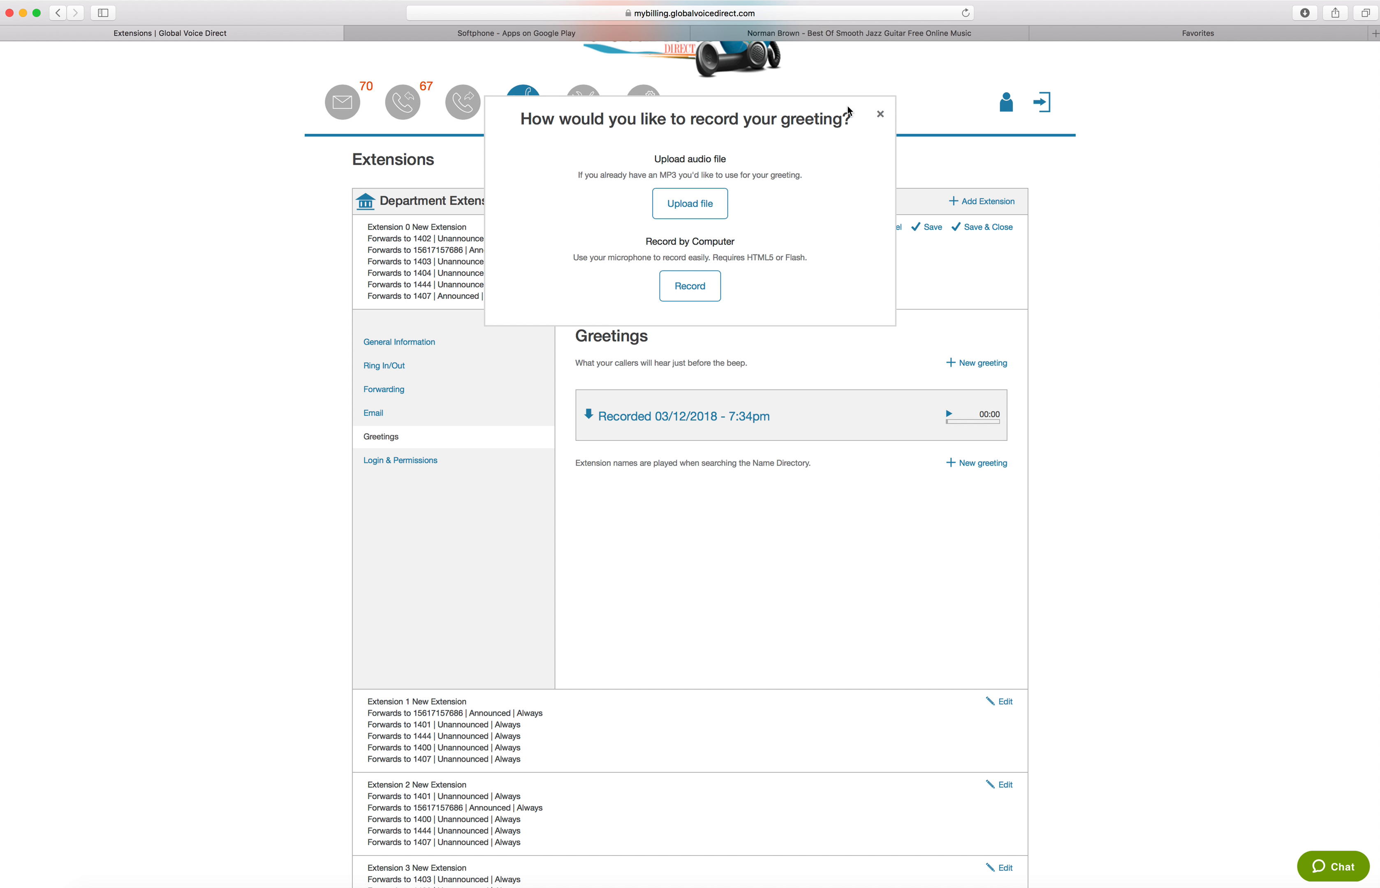
{"action": "left_click", "coordinate": [878, 116]}
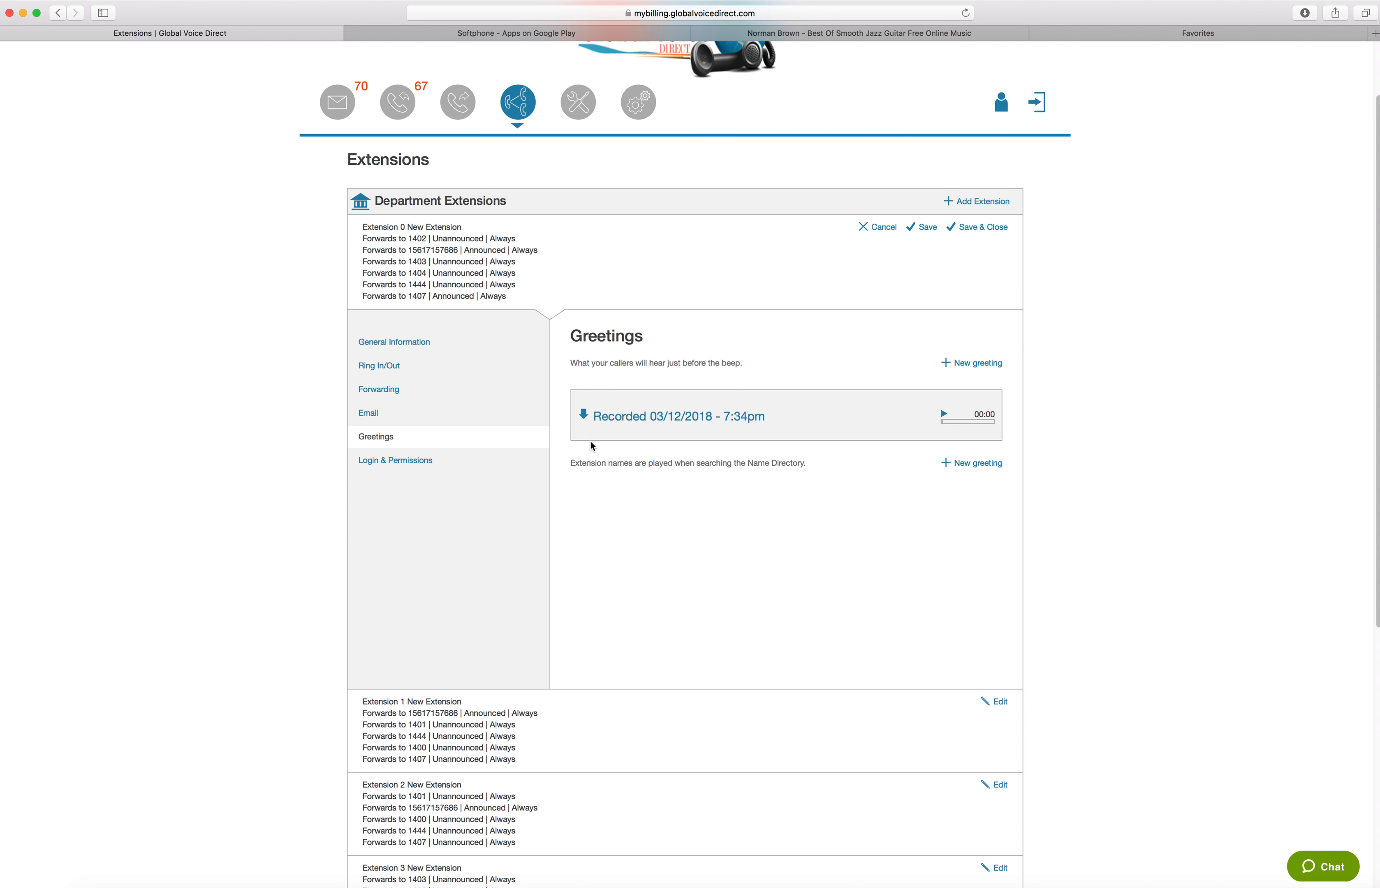
Open Extension 0's Login & Permissions settings and point out the Admin option
{"action": "left_click", "coordinate": [413, 462]}
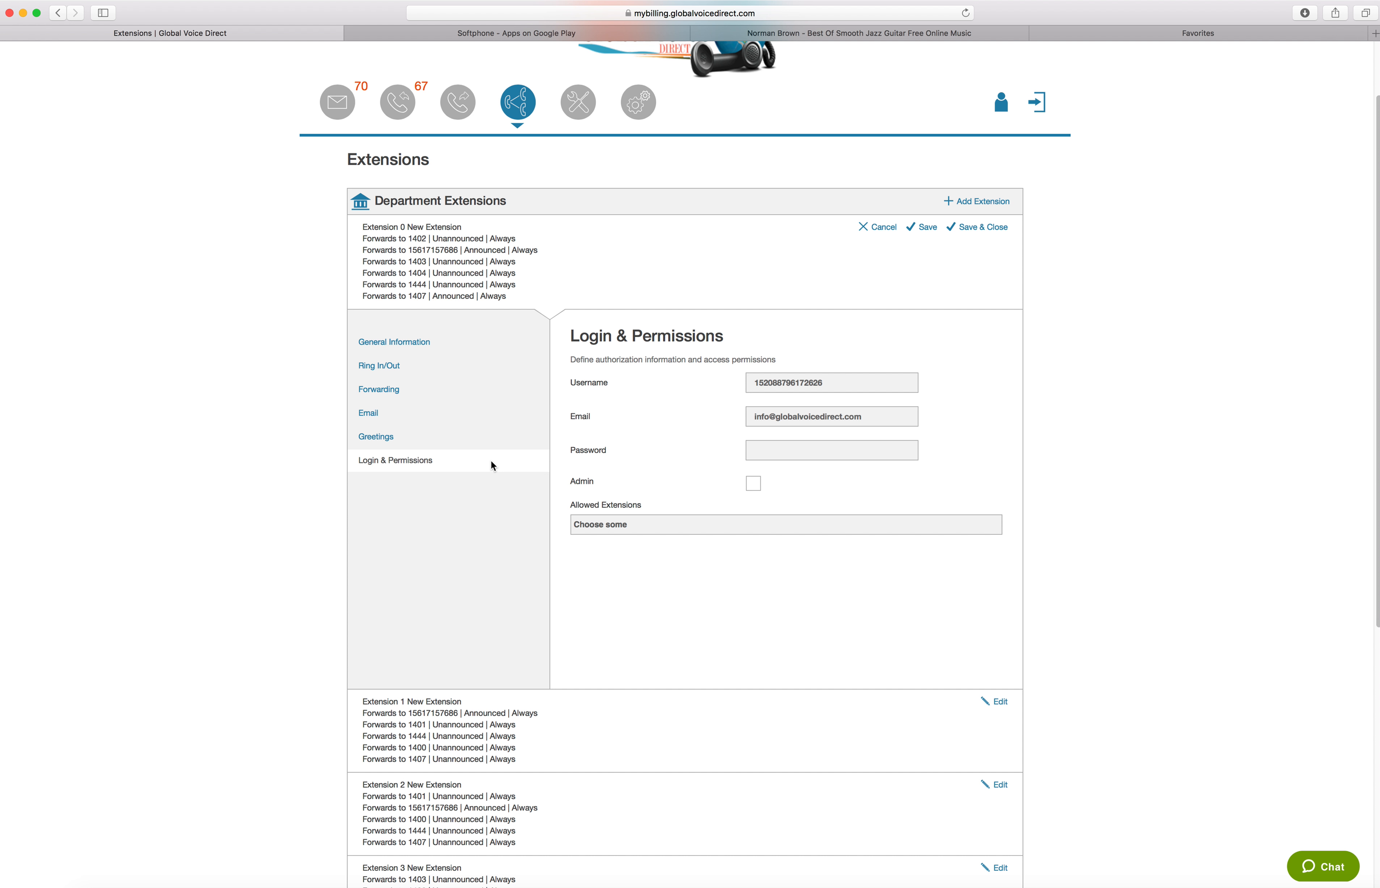
{"action": "left_click", "coordinate": [752, 485]}
Add Ext 1 and Ext 2 to Extension 0's allowed extensions
{"action": "left_click", "coordinate": [674, 527]}
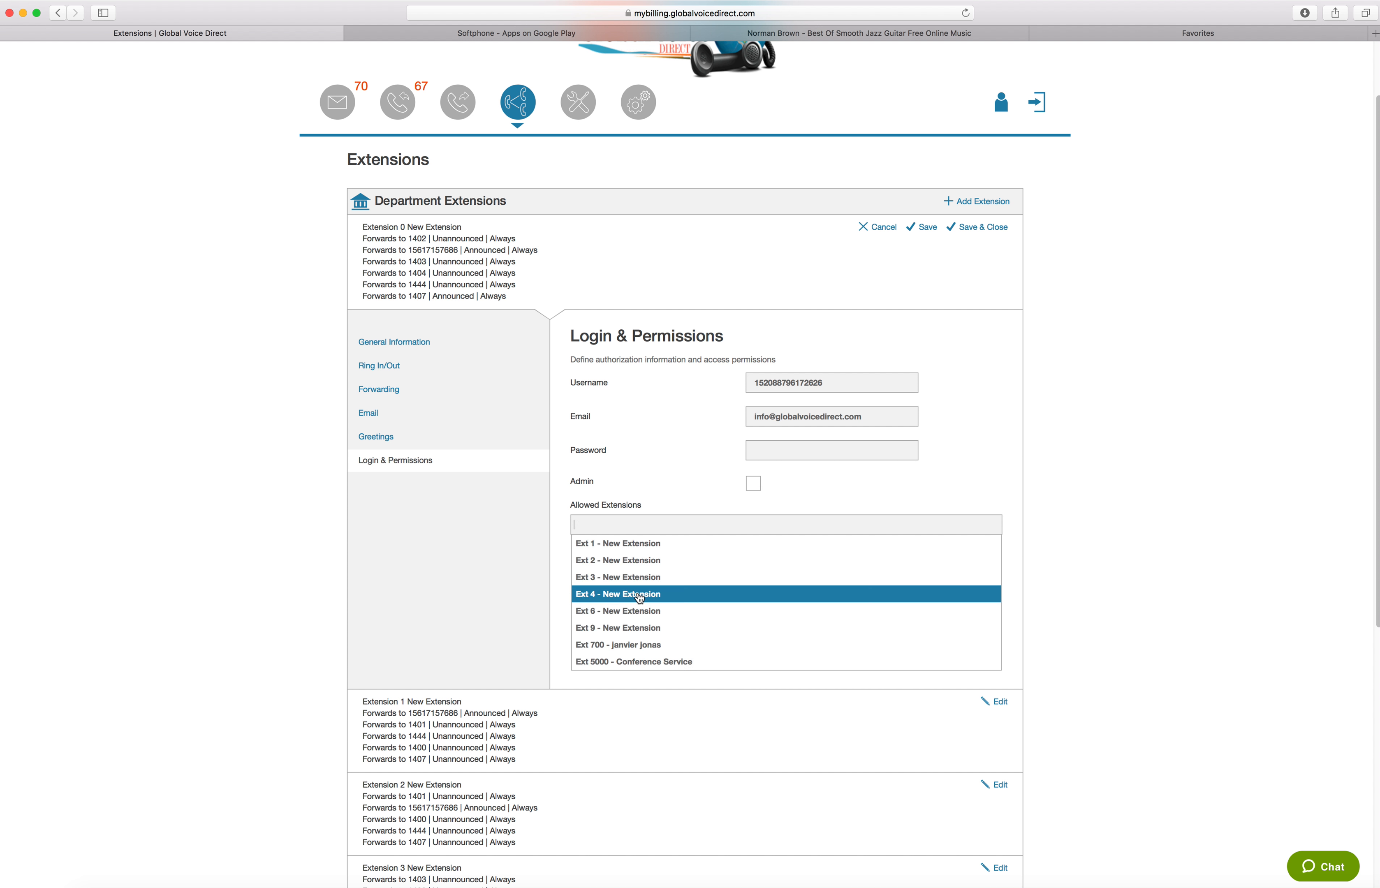
{"action": "left_click", "coordinate": [625, 545]}
{"action": "left_click", "coordinate": [705, 526]}
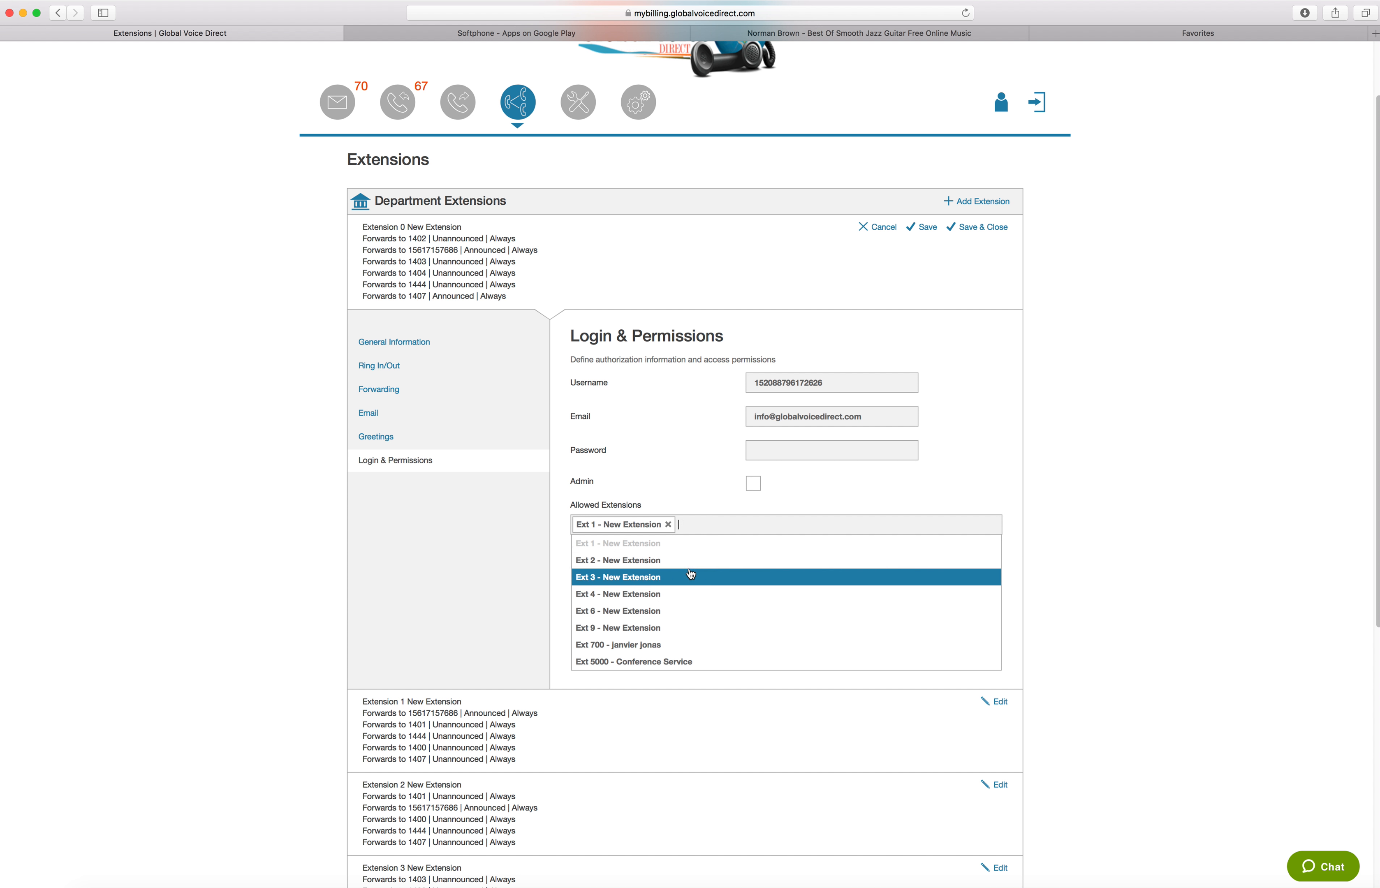
{"action": "left_click", "coordinate": [688, 571]}
{"action": "left_click", "coordinate": [818, 525]}
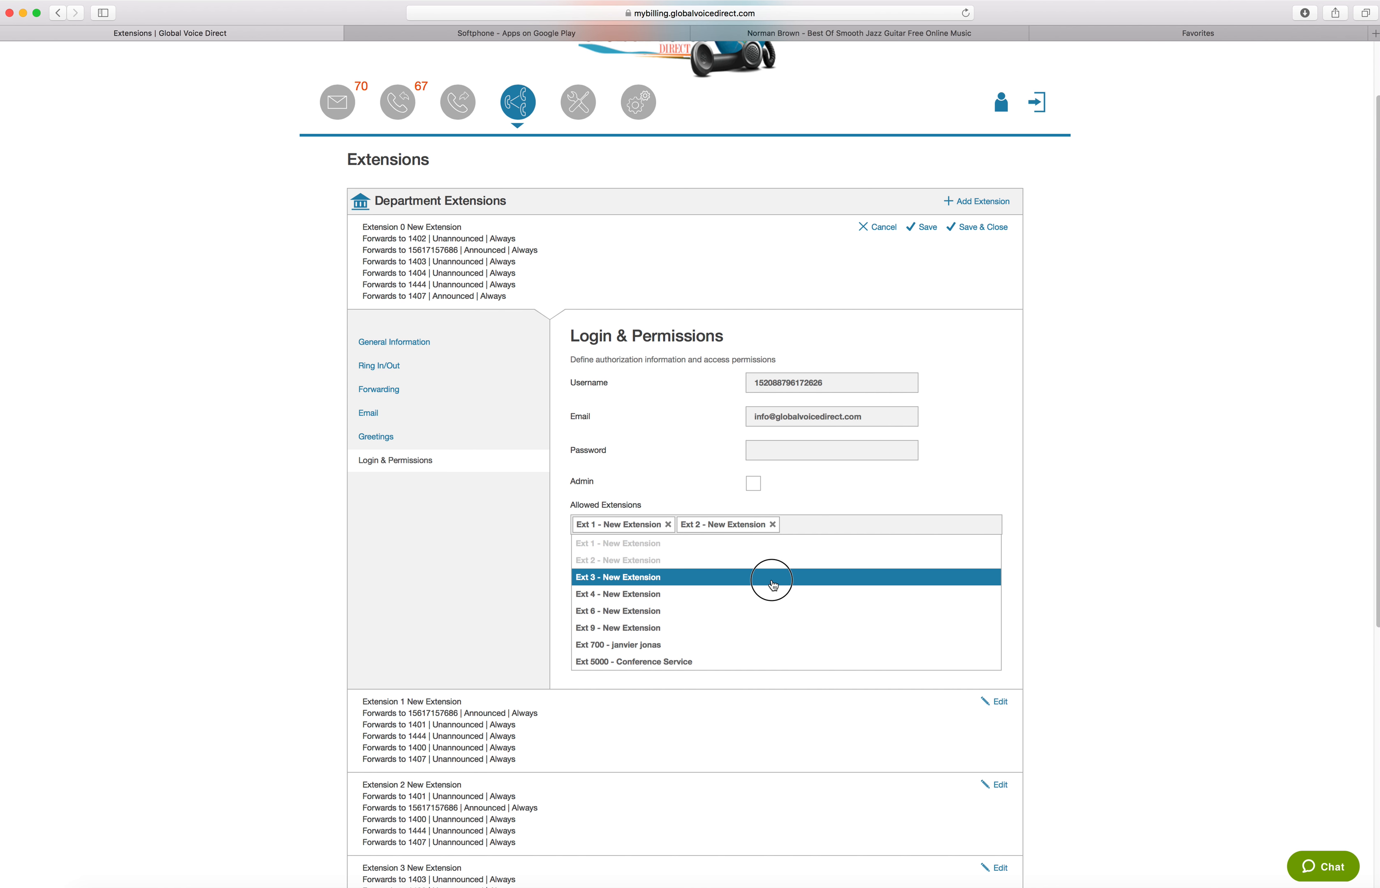
{"action": "left_click", "coordinate": [773, 582]}
{"action": "left_click", "coordinate": [877, 525]}
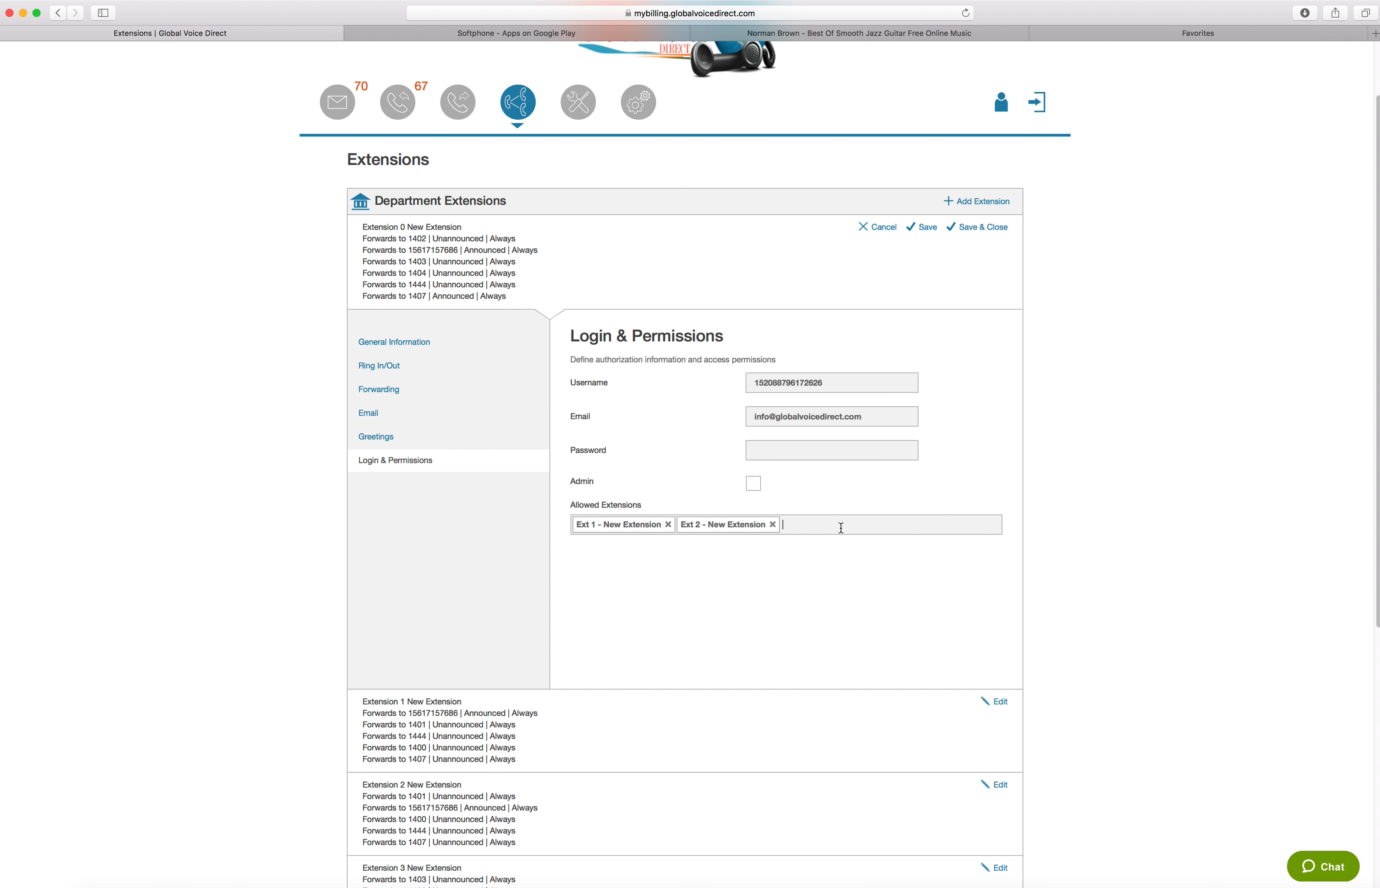
Remove Ext 2 and Ext 1 from Extension 0's allowed extensions
{"action": "left_click", "coordinate": [772, 524]}
{"action": "left_click", "coordinate": [654, 523]}
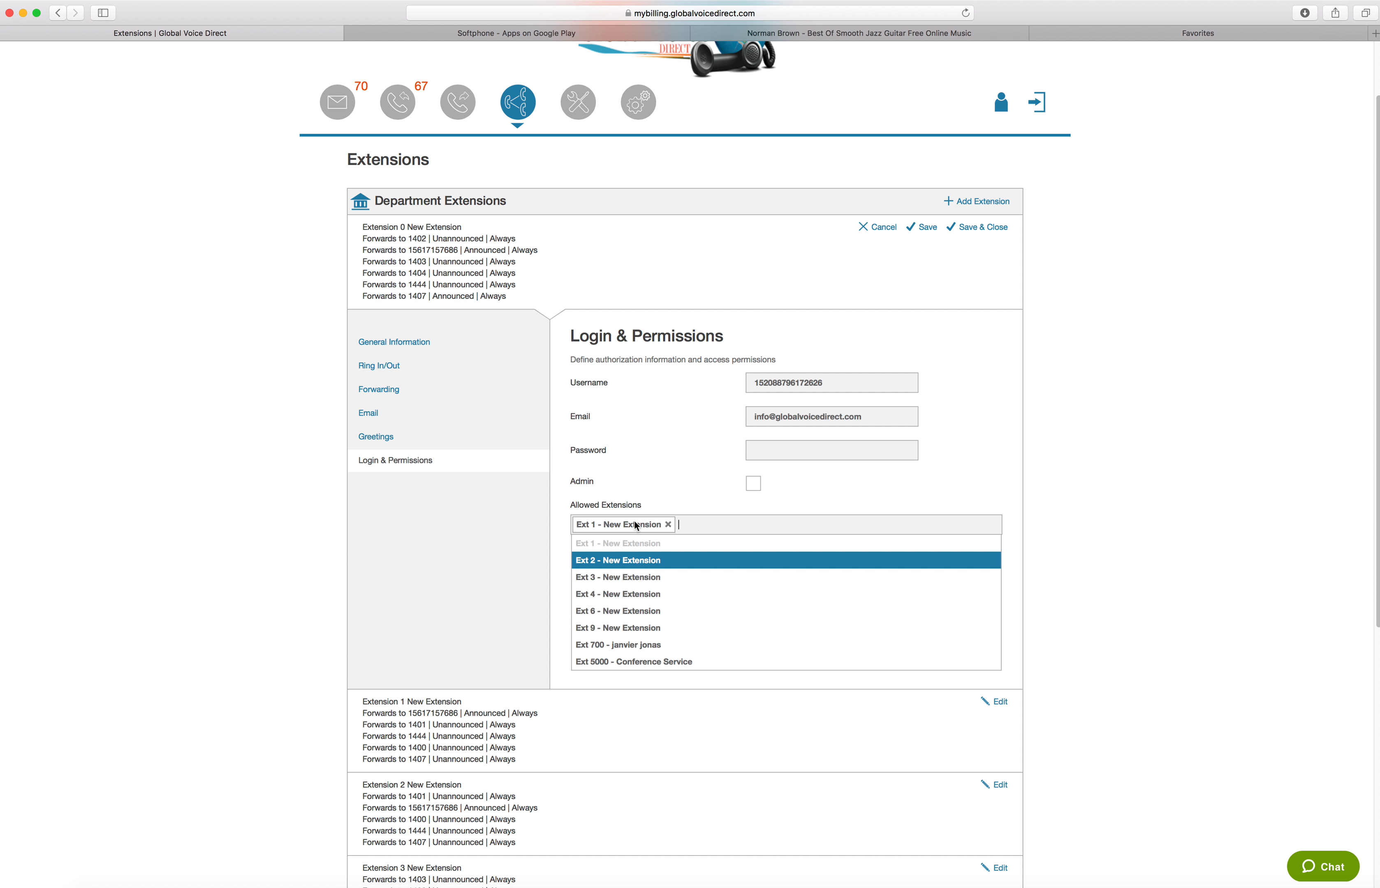
{"action": "left_click", "coordinate": [668, 525]}
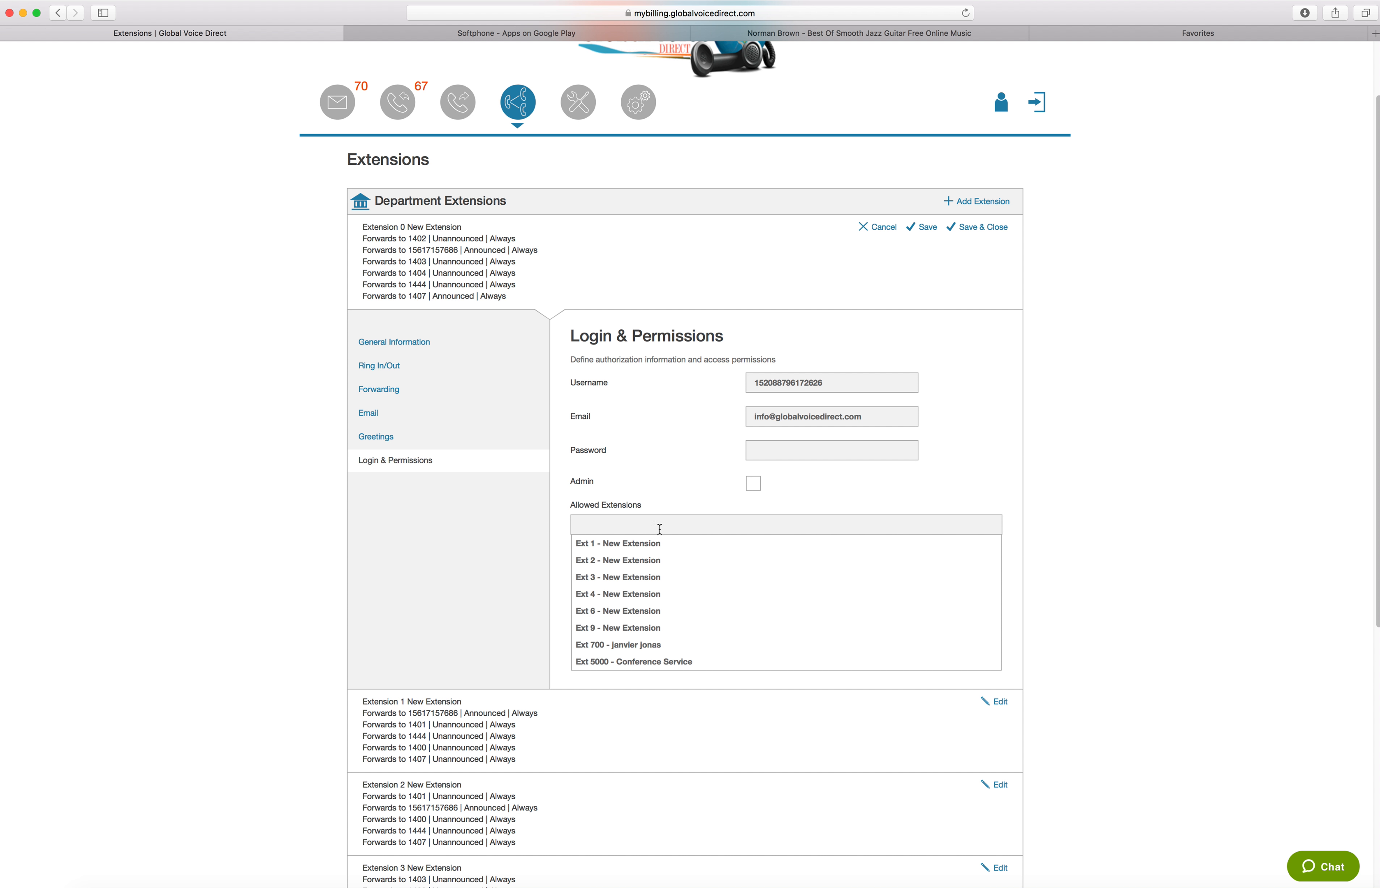
Enable the Admin permission for Extension 0
{"action": "left_click", "coordinate": [753, 485]}
{"action": "left_click", "coordinate": [753, 484]}
{"action": "left_click", "coordinate": [590, 481]}
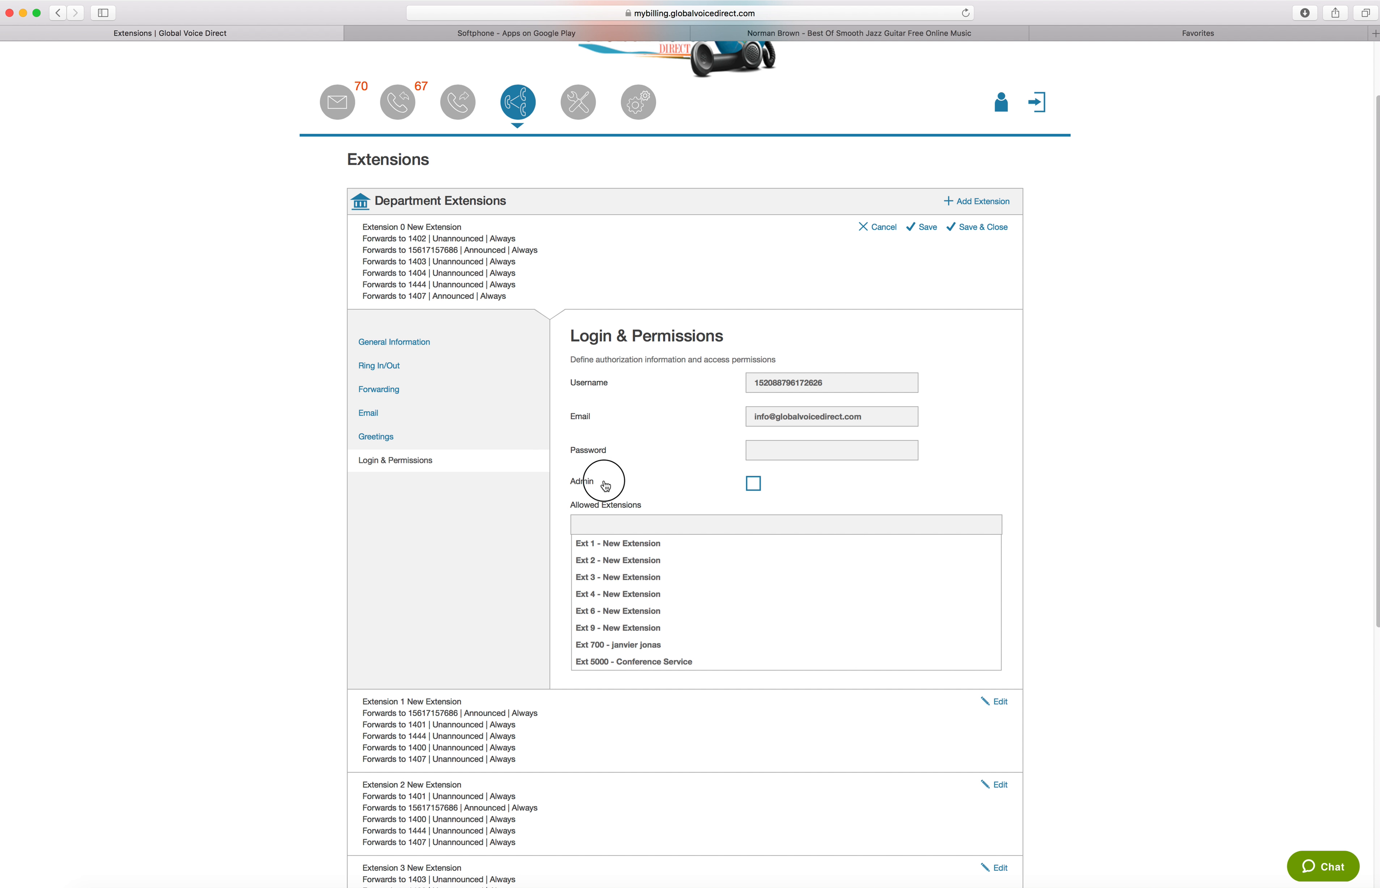
Turn off the Admin permission for Extension 0 and close its settings without saving
{"action": "left_click", "coordinate": [754, 486]}
{"action": "left_click", "coordinate": [766, 455]}
{"action": "left_click", "coordinate": [577, 454]}
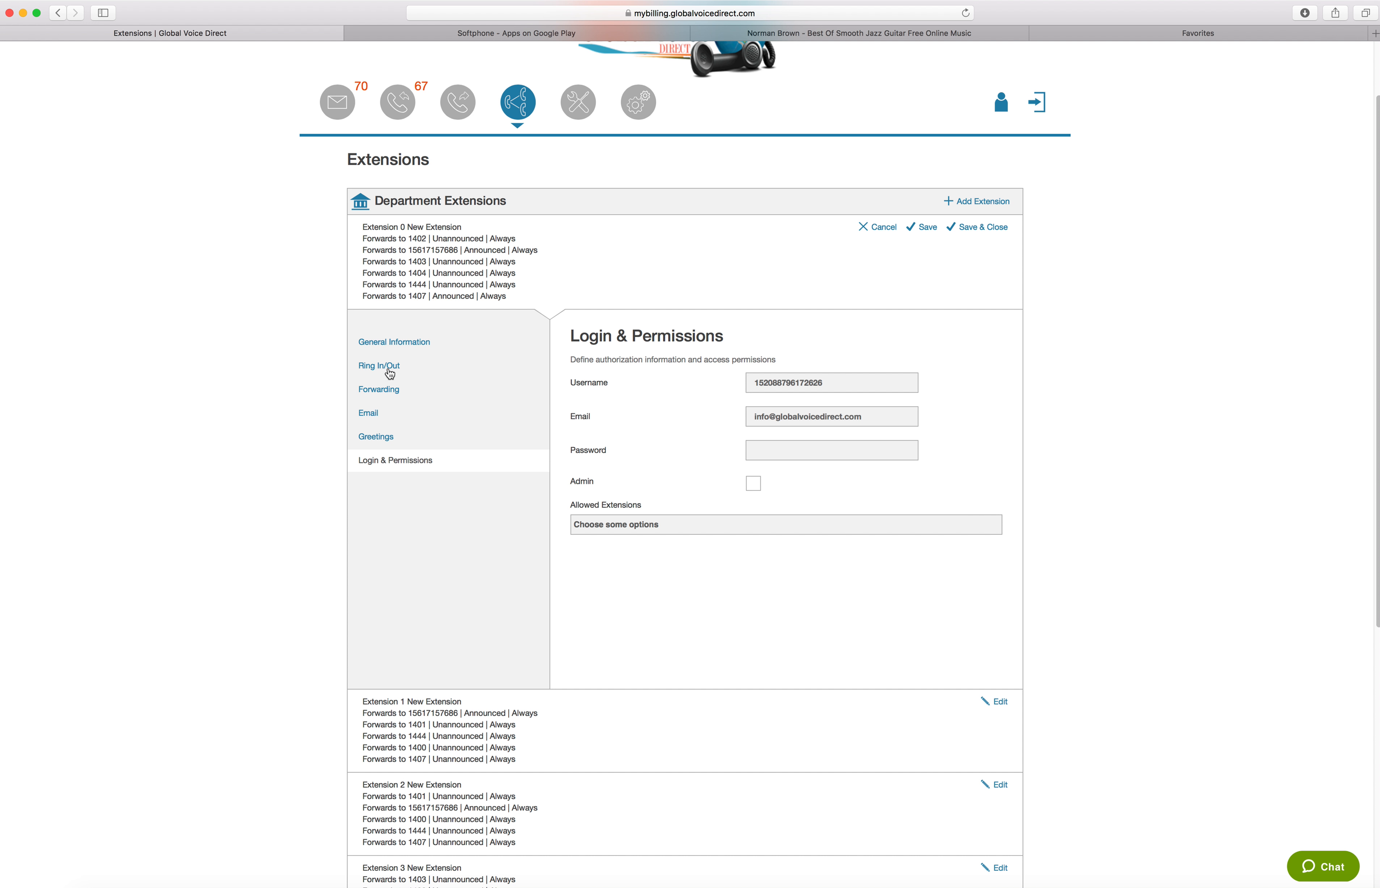
{"action": "left_click", "coordinate": [879, 227]}
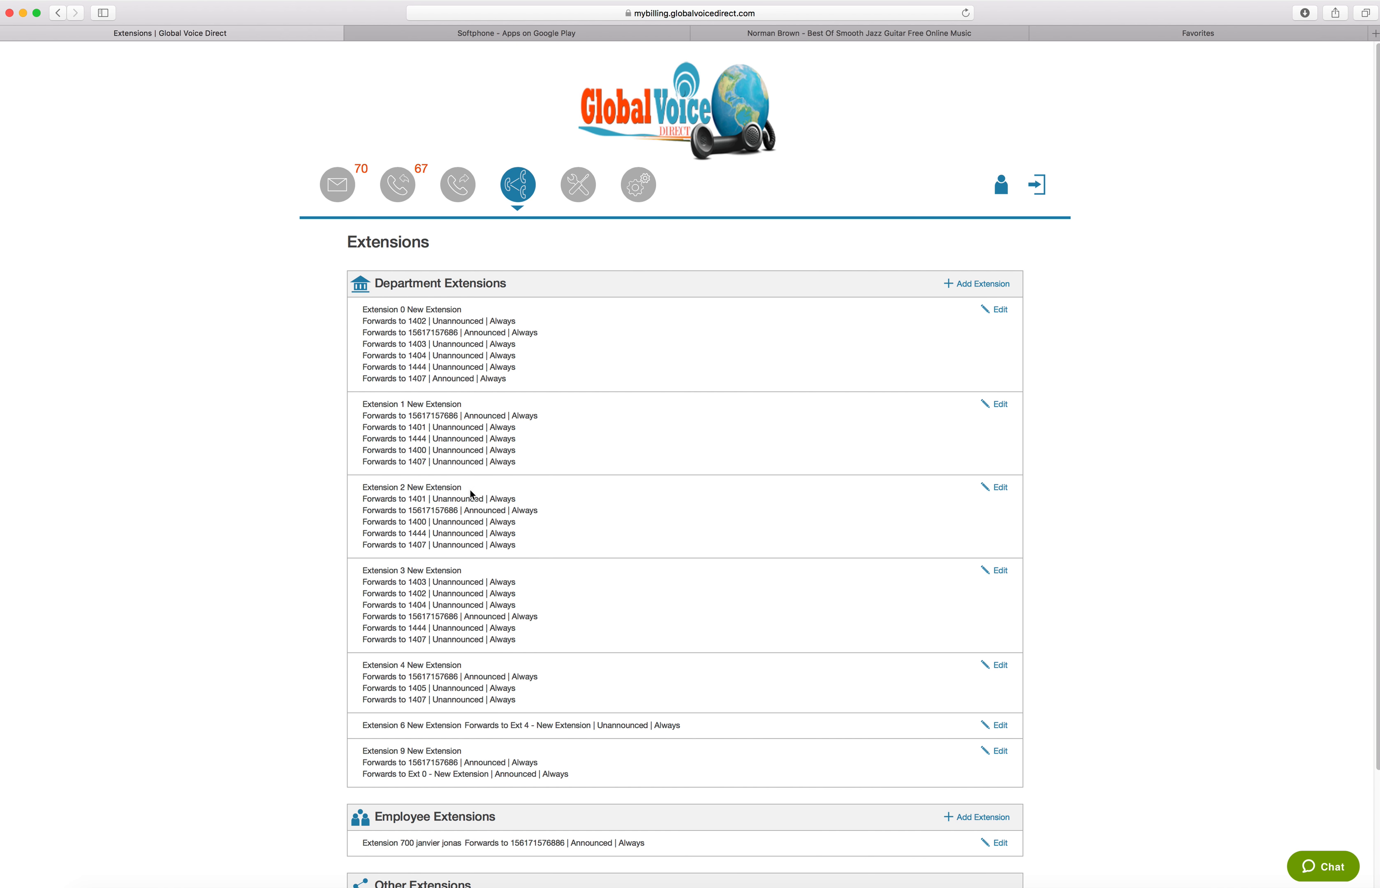
Review the Department, Employee and Other Extensions groups on the Extensions page
{"action": "scroll", "coordinate": [473, 493], "scroll_direction": "down", "scroll_amount": 3}
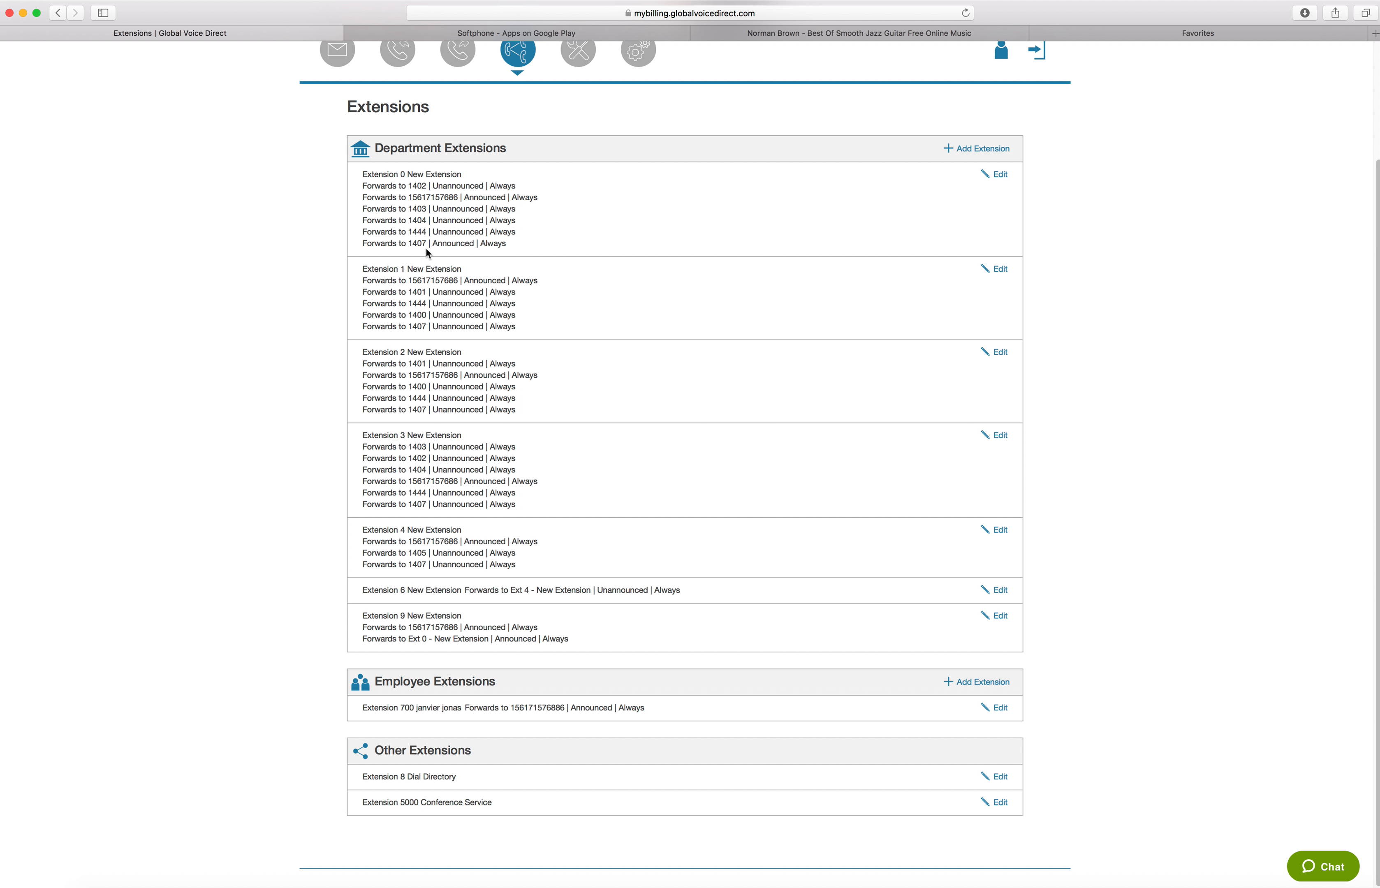
{"action": "scroll", "coordinate": [456, 472], "scroll_direction": "up", "scroll_amount": 3}
{"action": "scroll", "coordinate": [456, 467], "scroll_direction": "down", "scroll_amount": 3}
{"action": "triple_click", "coordinate": [406, 751]}
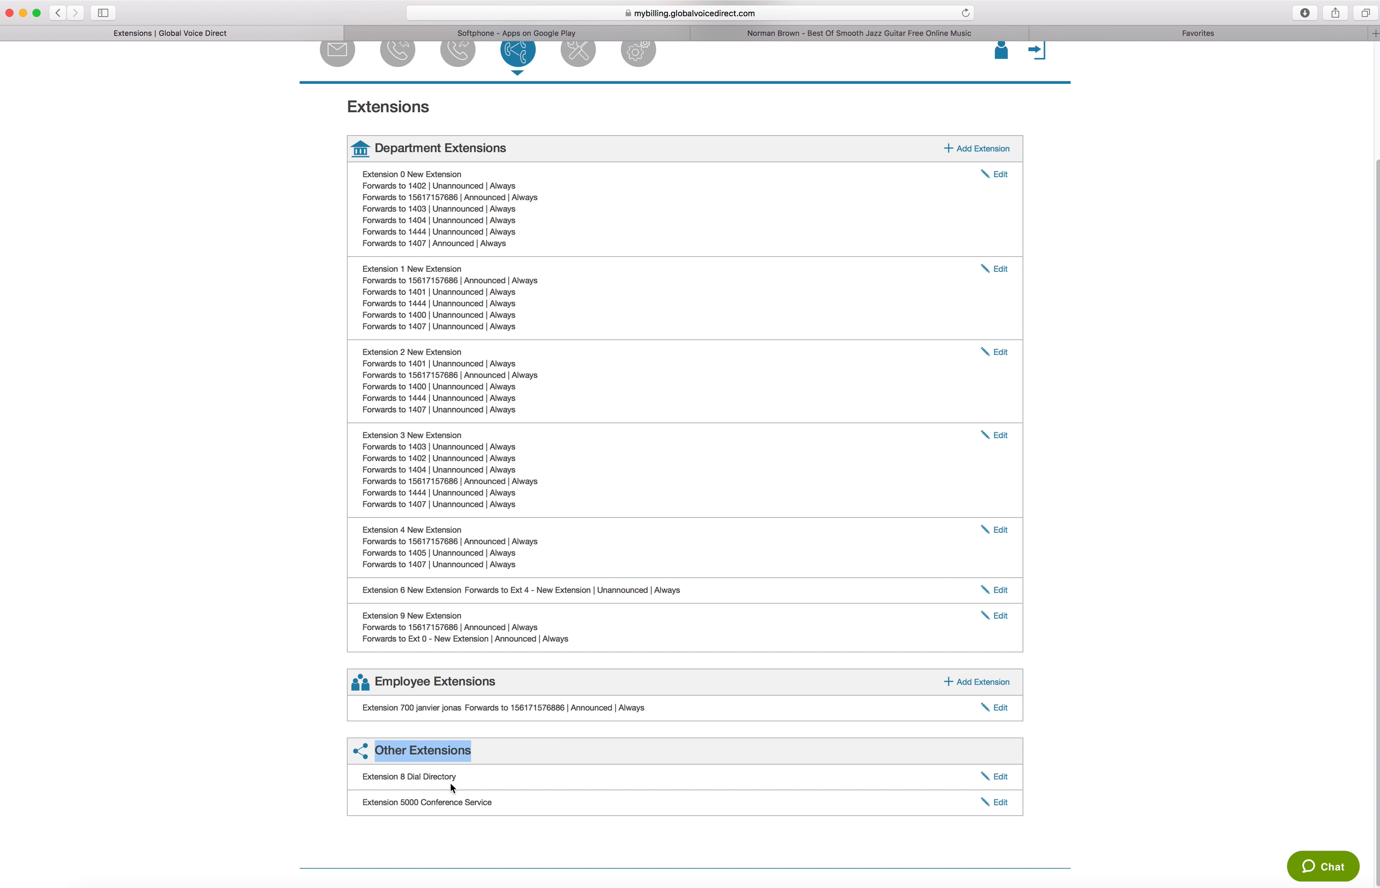
{"action": "scroll", "coordinate": [502, 754], "scroll_direction": "up", "scroll_amount": 2}
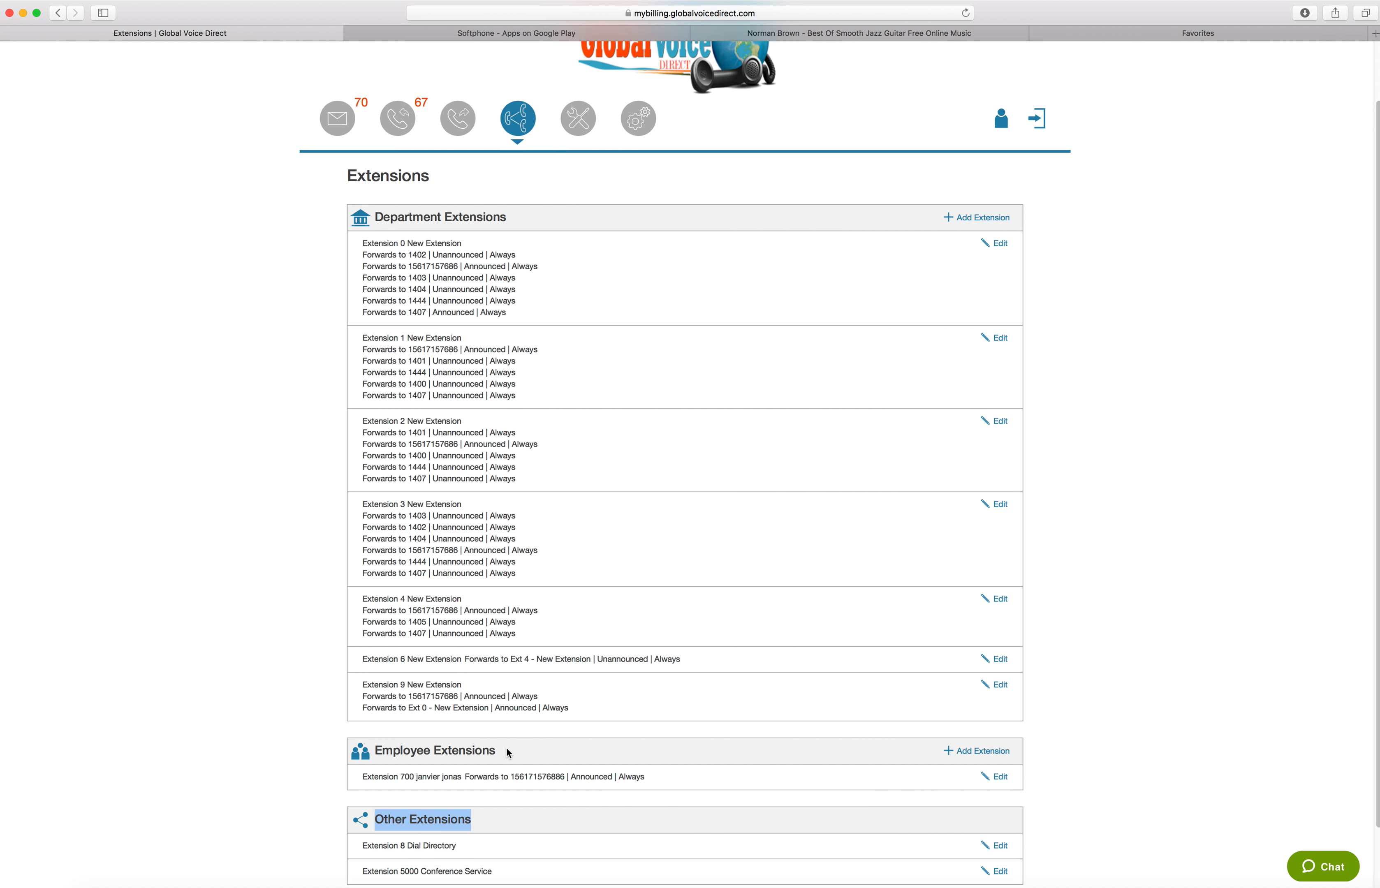
{"action": "scroll", "coordinate": [507, 747], "scroll_direction": "down", "scroll_amount": 2}
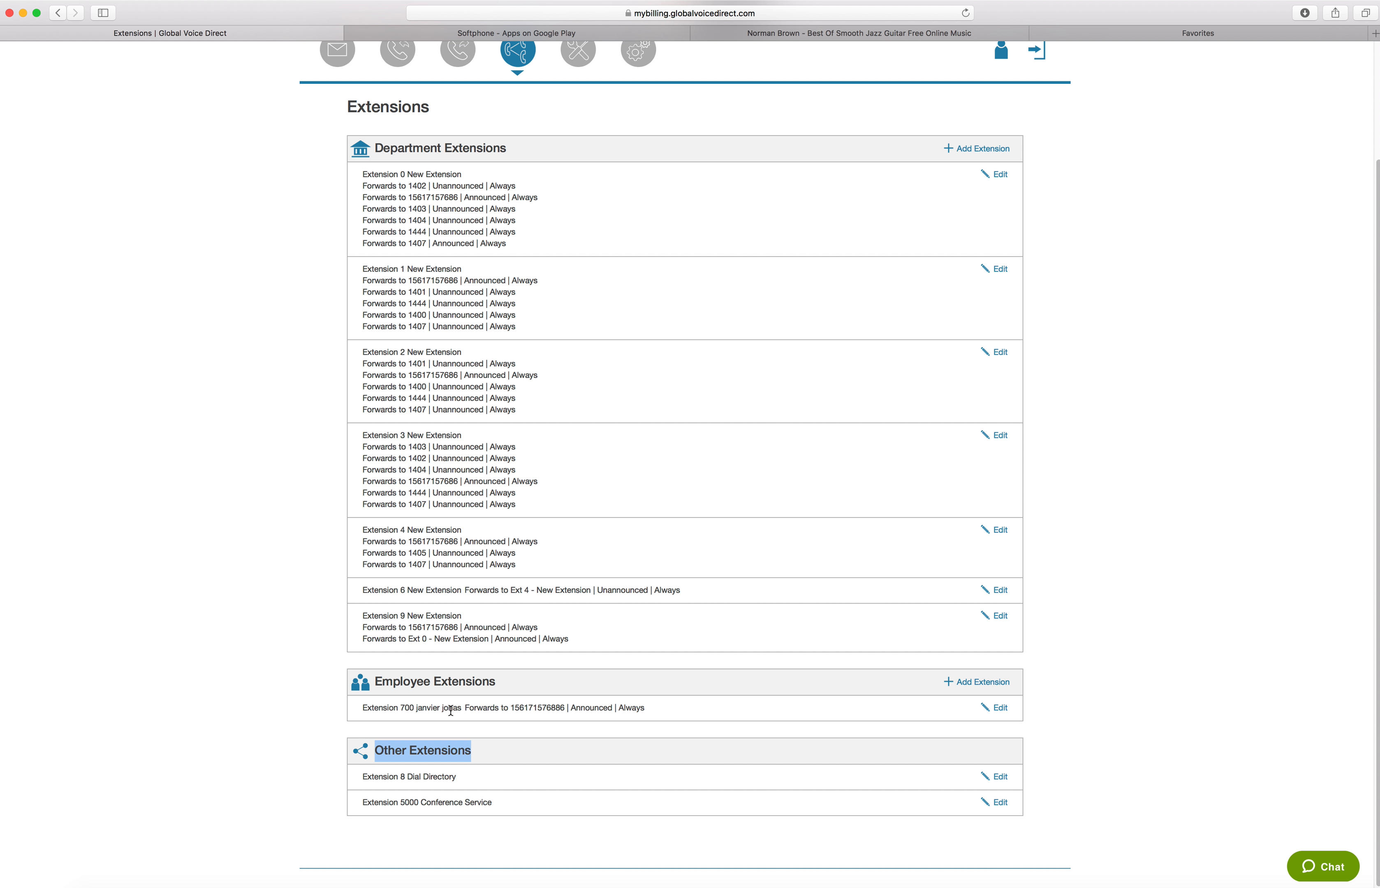
Add a new employee extension and open its General Information settings
{"action": "left_click", "coordinate": [1000, 690]}
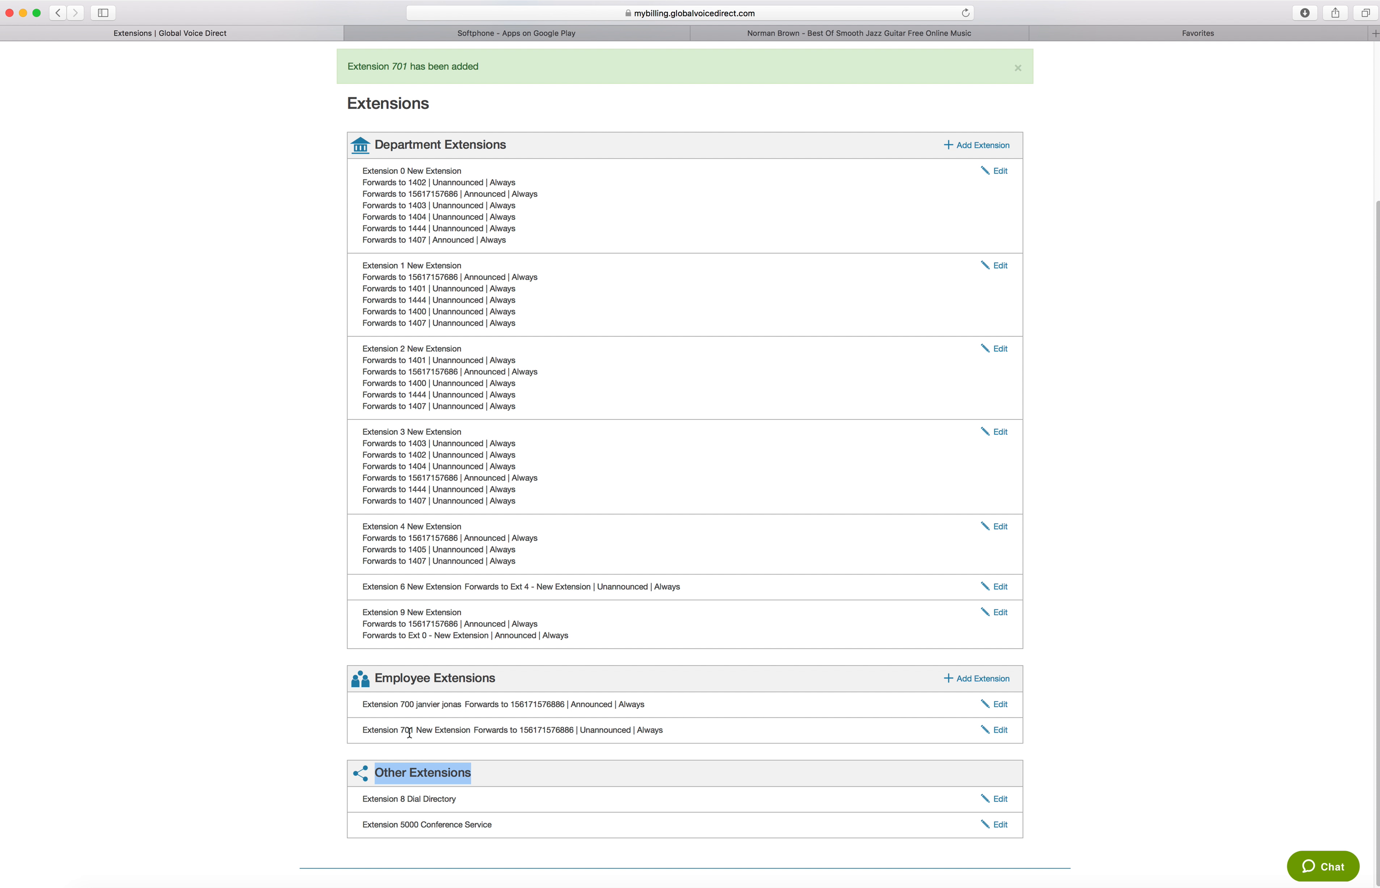
{"action": "left_click", "coordinate": [997, 730]}
{"action": "scroll", "coordinate": [602, 666], "scroll_direction": "down", "scroll_amount": 2}
Examine the available extension numbers and the general options of the new employee extension
{"action": "left_click", "coordinate": [614, 678]}
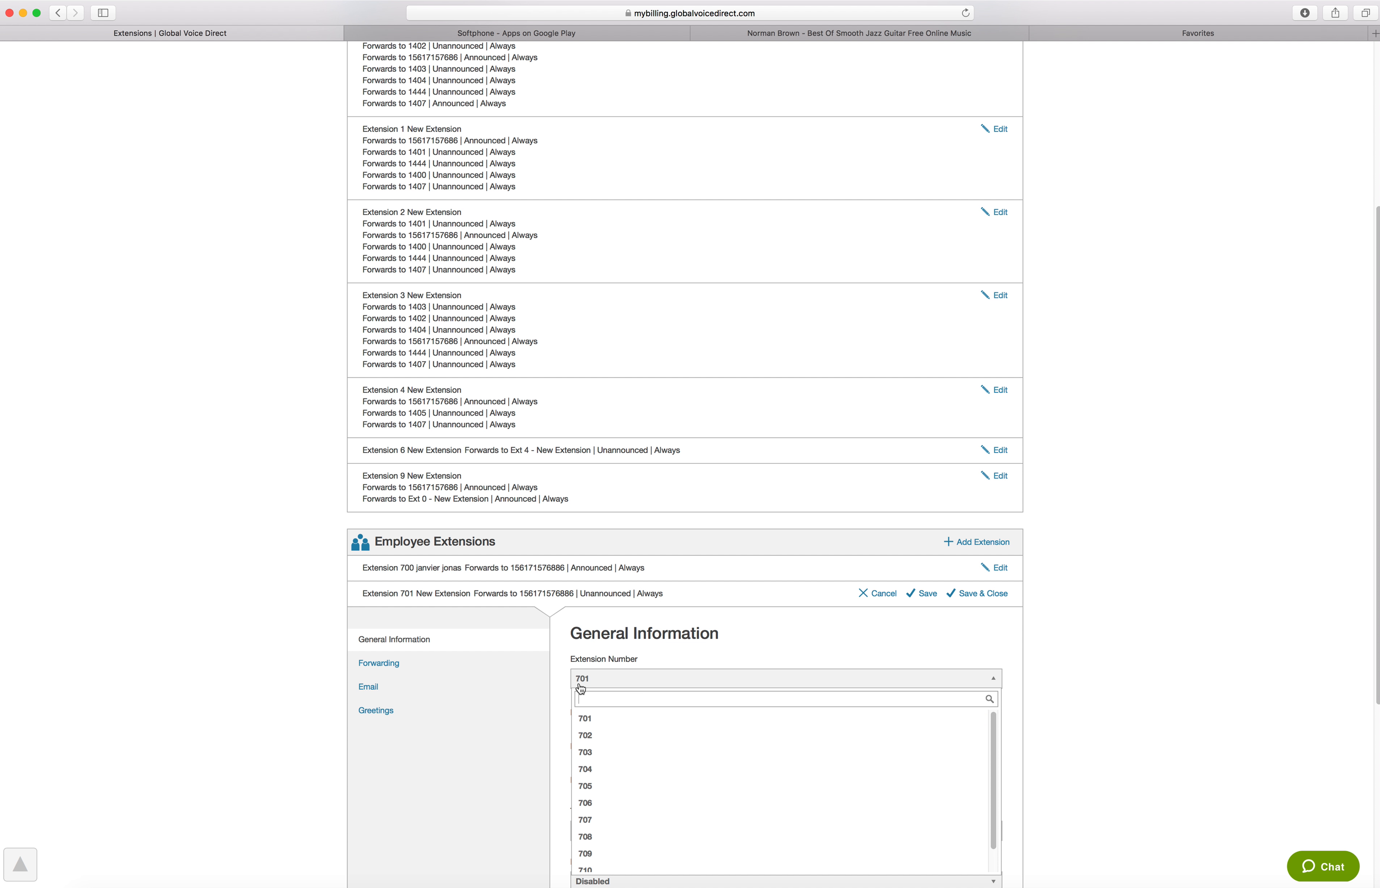
{"action": "left_click", "coordinate": [640, 650]}
{"action": "left_click", "coordinate": [623, 679]}
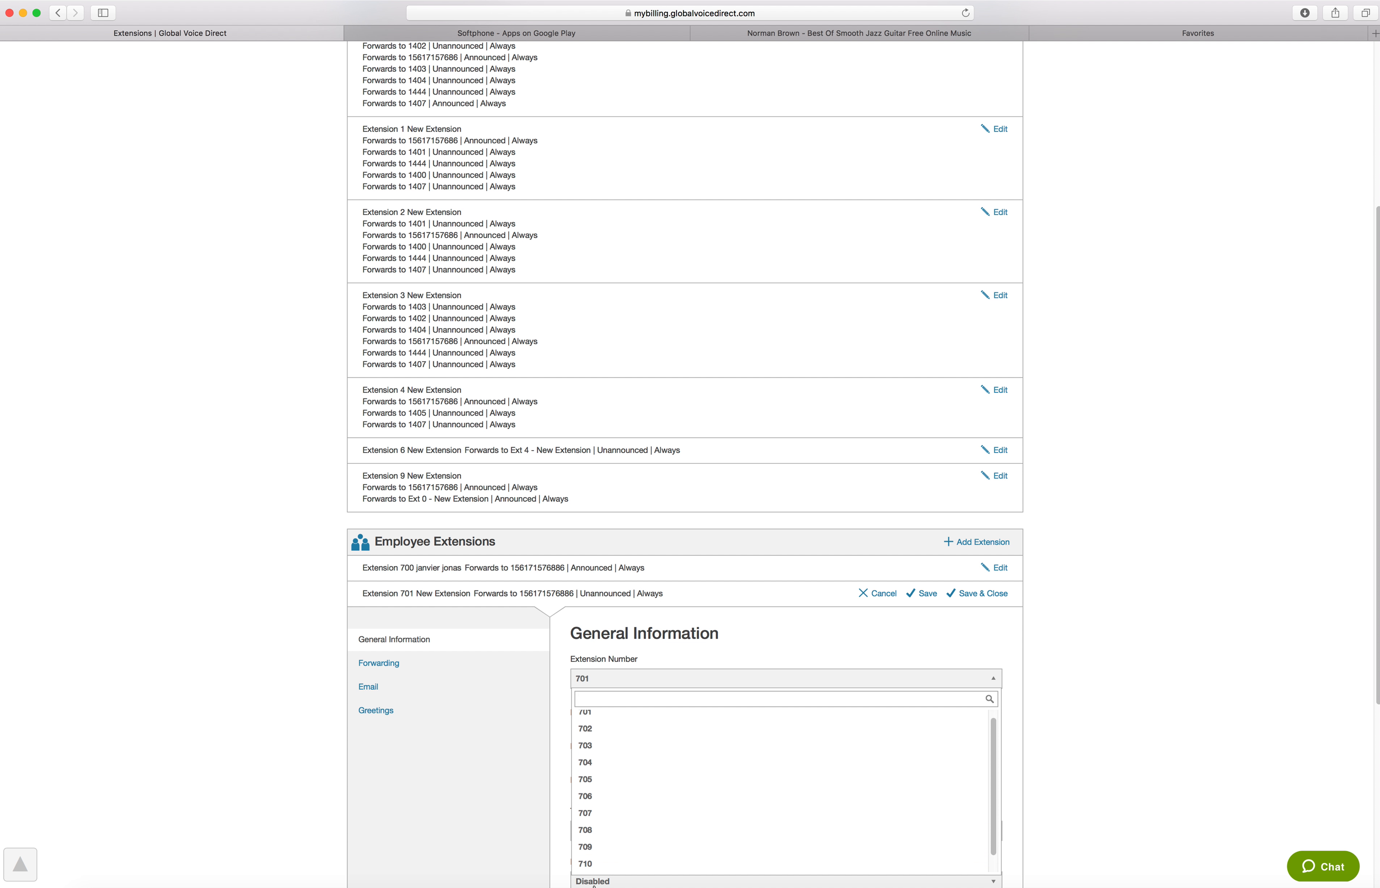
{"action": "scroll", "coordinate": [598, 881], "scroll_direction": "down", "scroll_amount": 5}
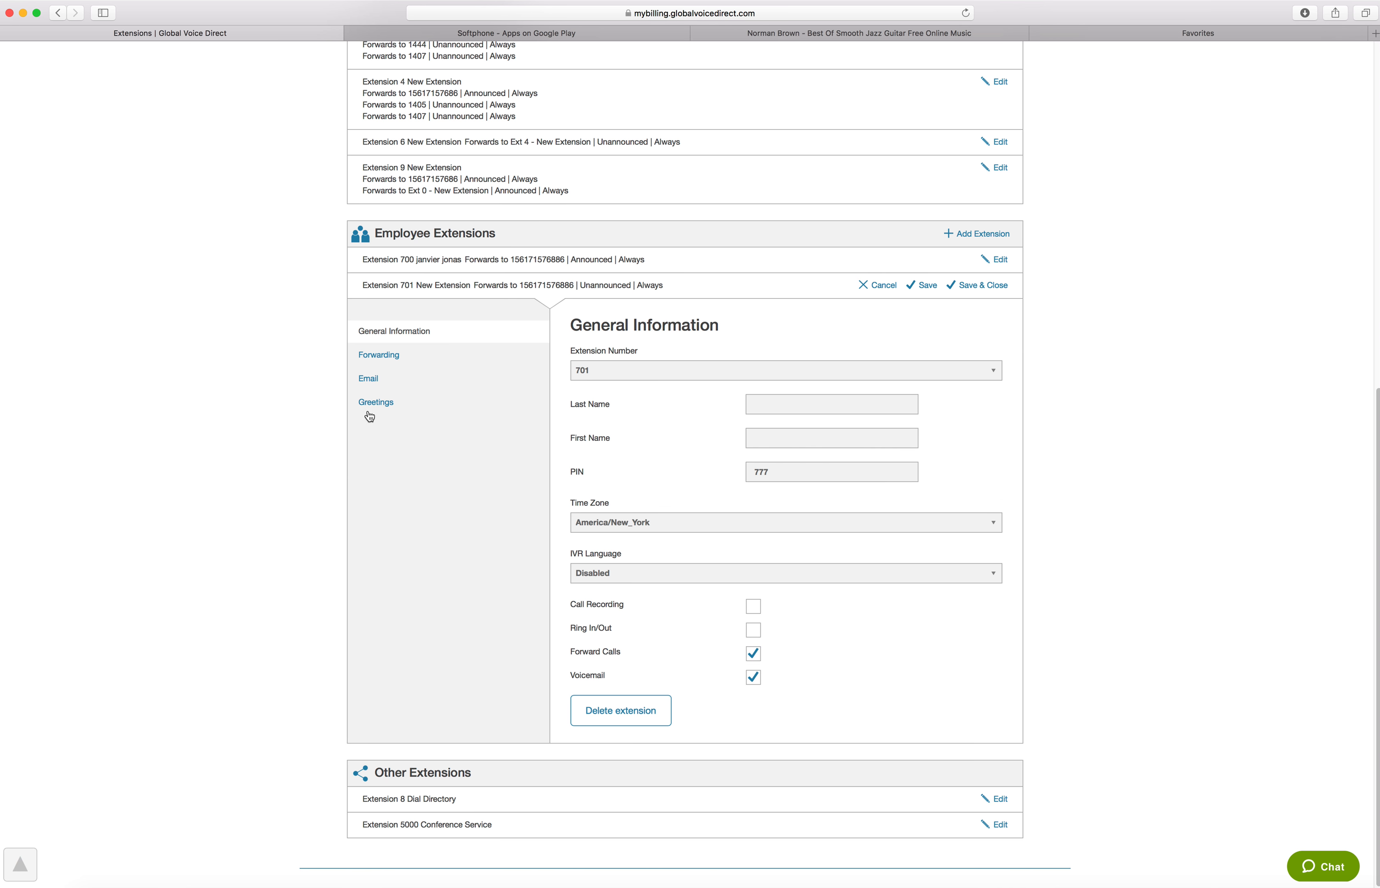
Examine the new employee extension's Forwarding, Email and Greetings settings, including the available email actions
{"action": "left_click", "coordinate": [376, 357]}
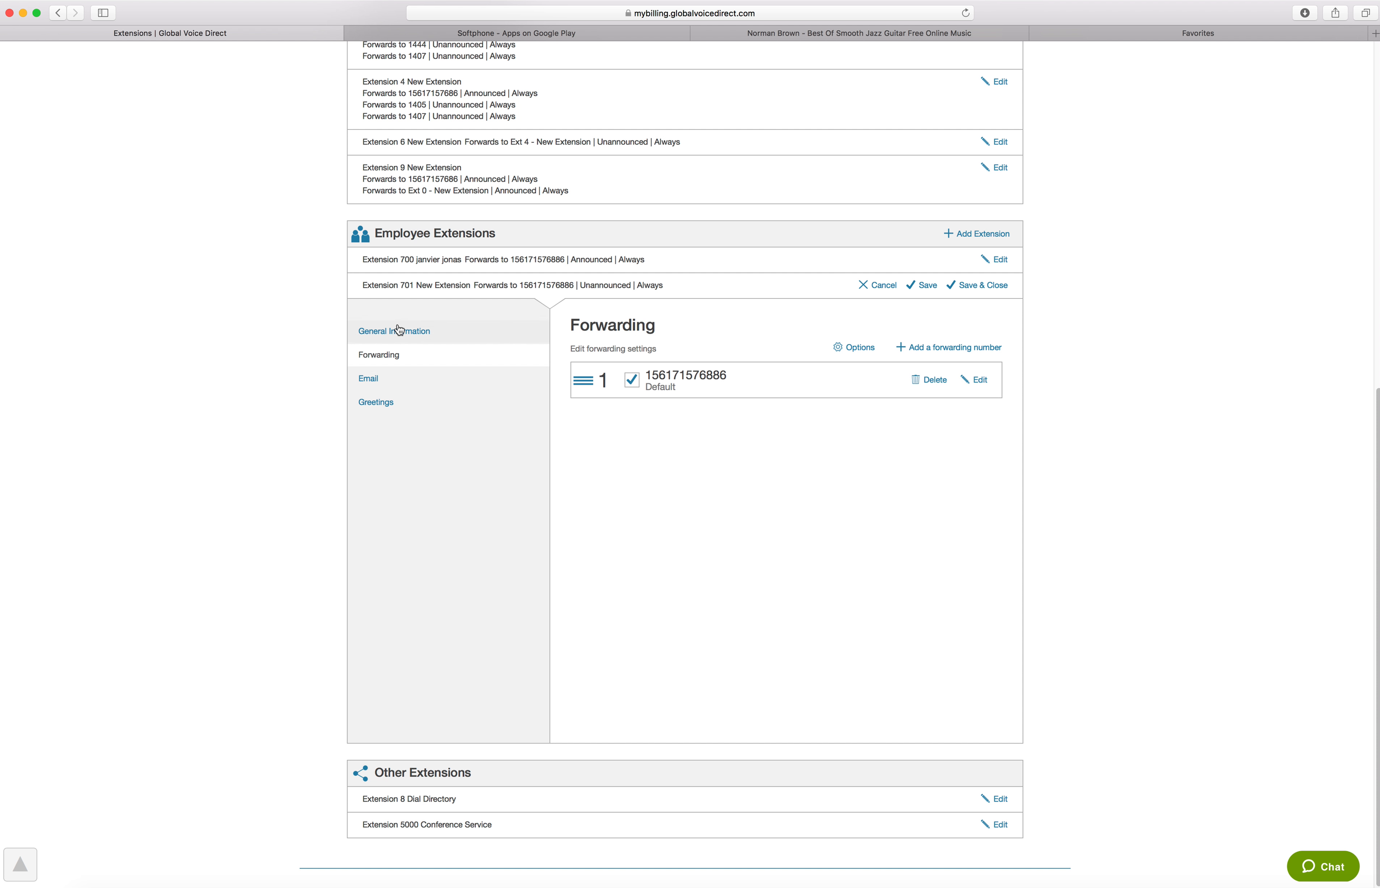
{"action": "left_click", "coordinate": [400, 331]}
{"action": "left_click", "coordinate": [377, 359]}
{"action": "left_click", "coordinate": [369, 379]}
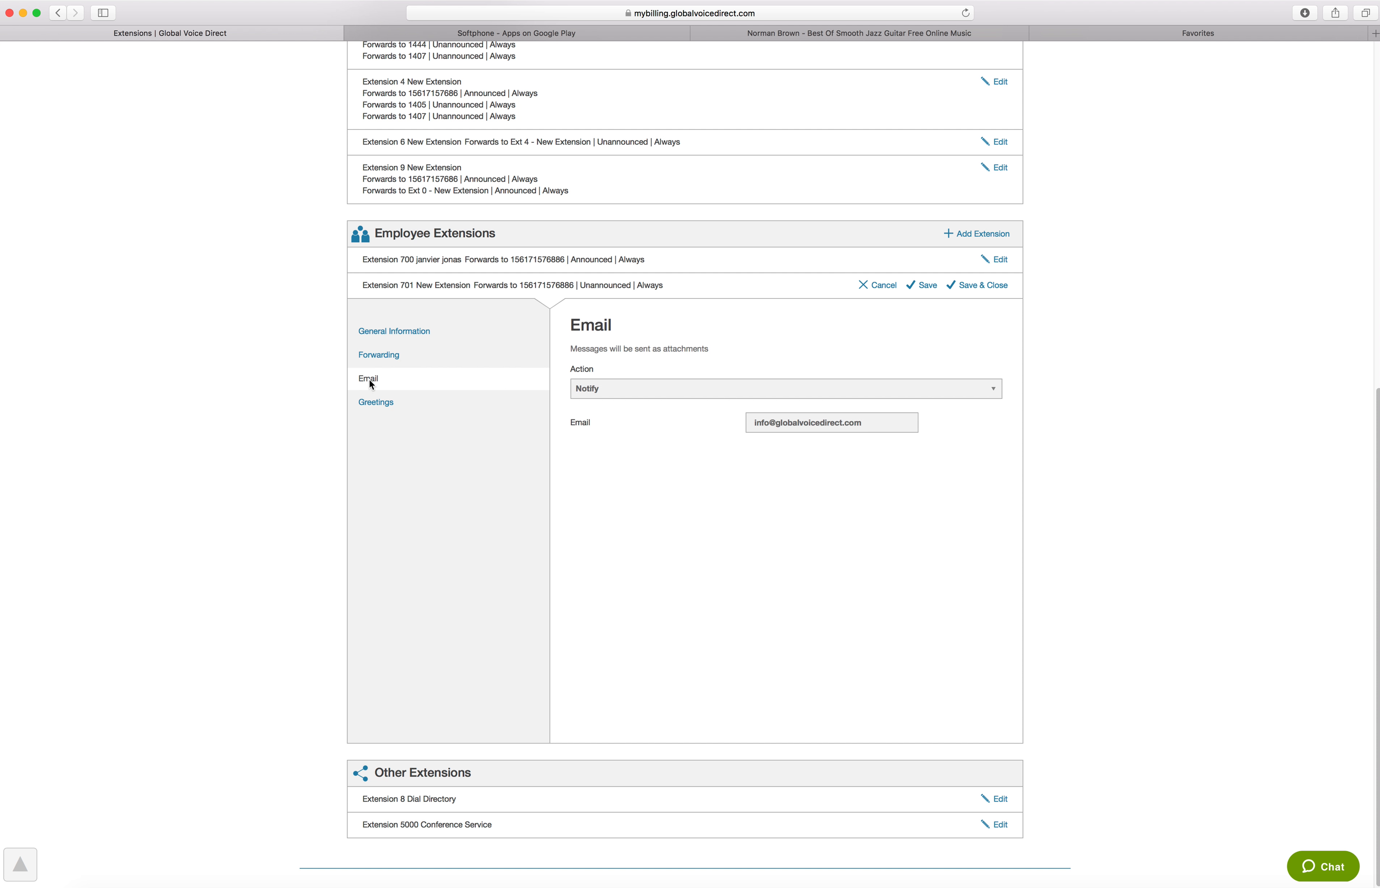
{"action": "left_click", "coordinate": [381, 356]}
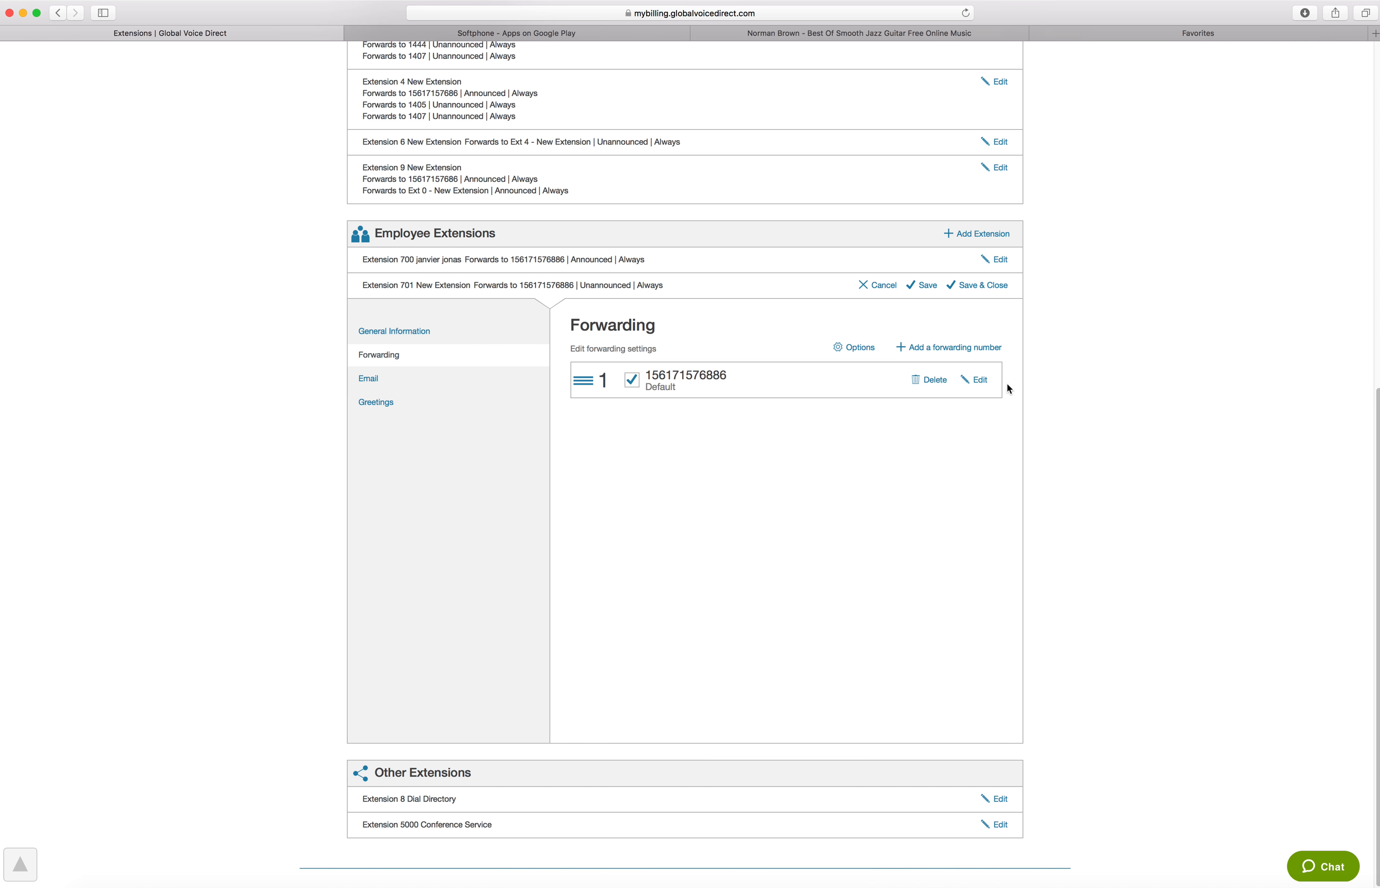
{"action": "left_click", "coordinate": [374, 381]}
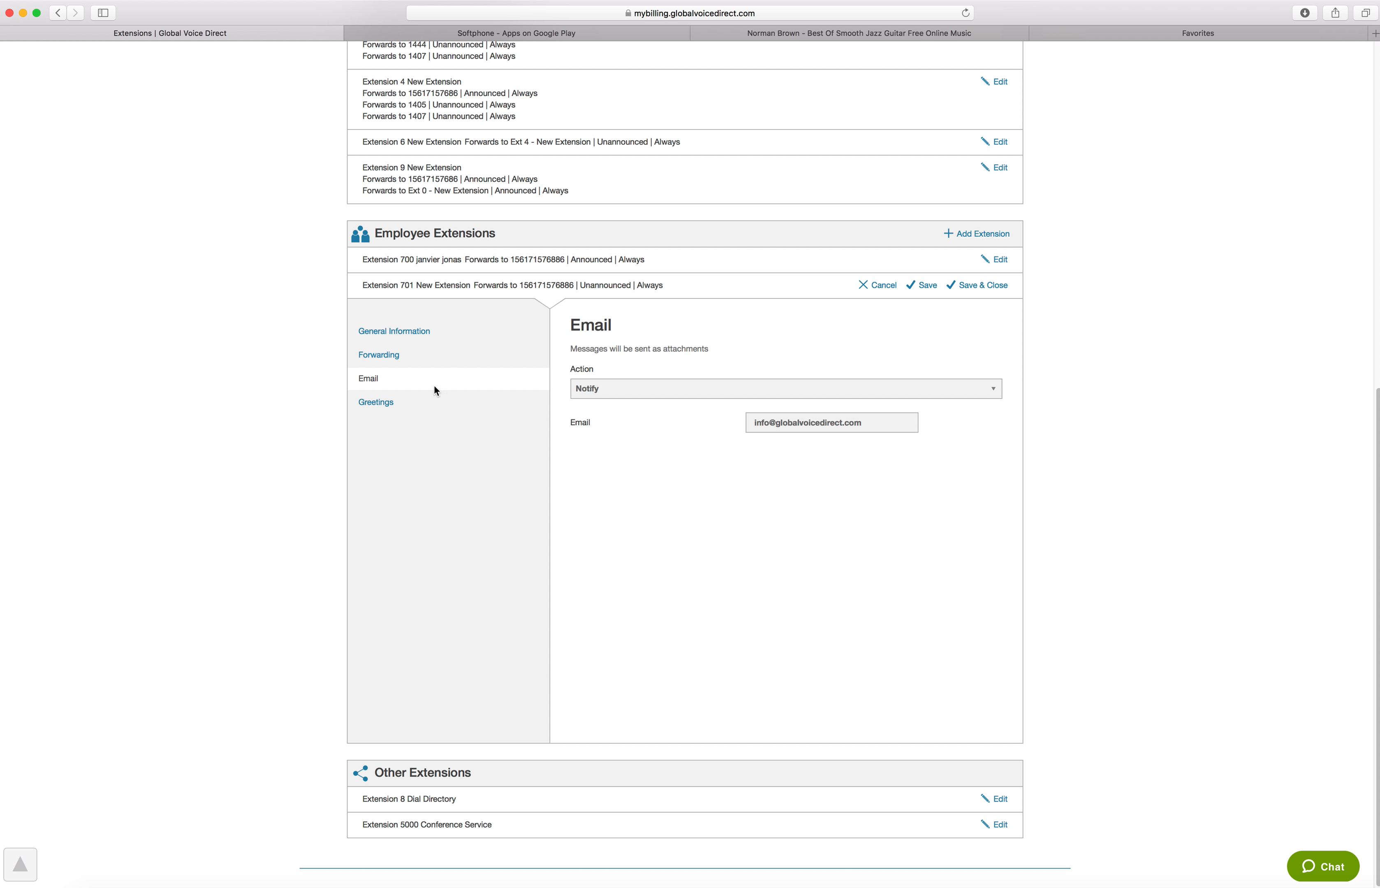
{"action": "left_click", "coordinate": [632, 393]}
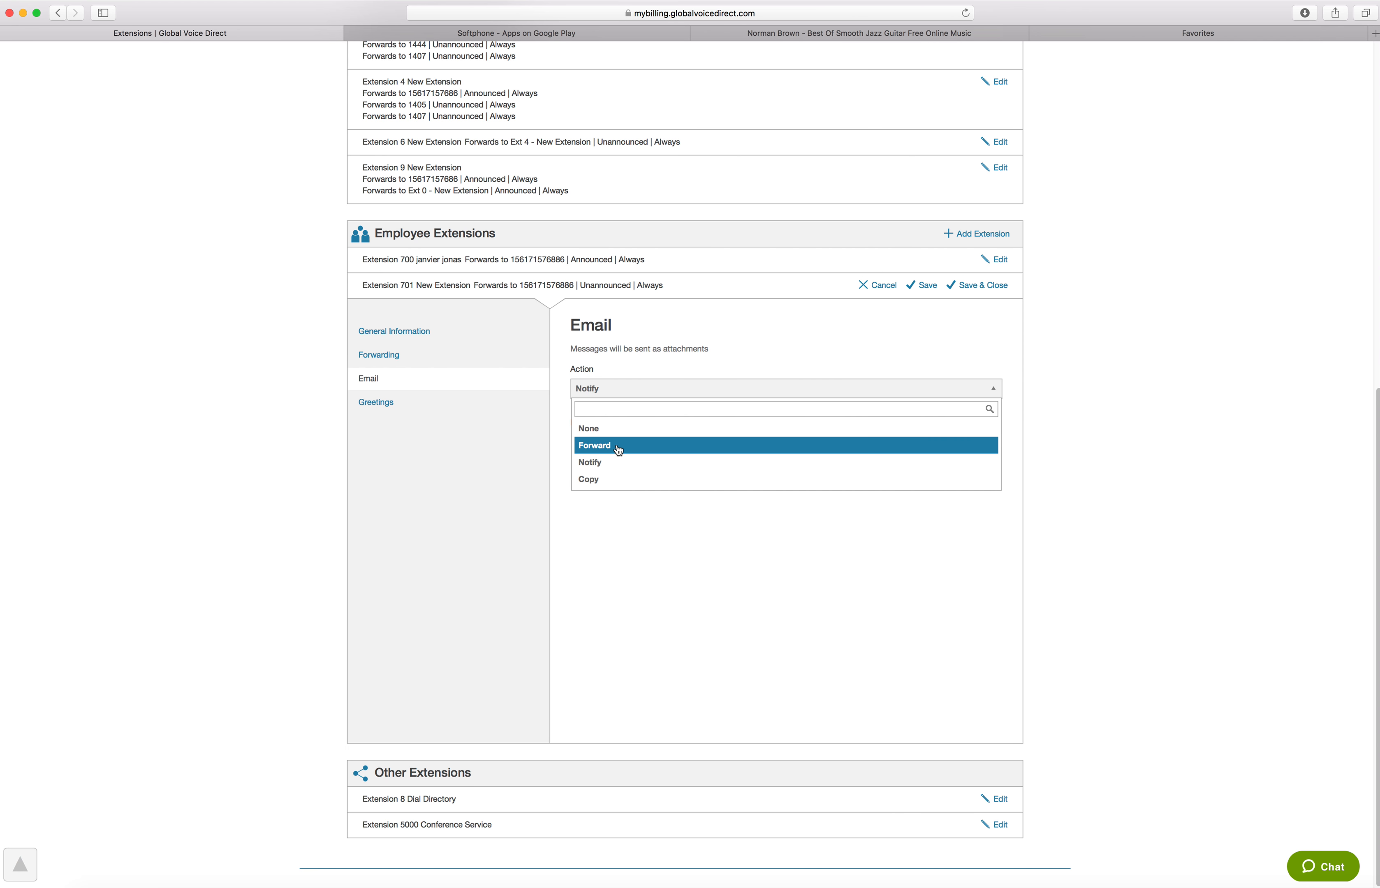
{"action": "left_click", "coordinate": [385, 402]}
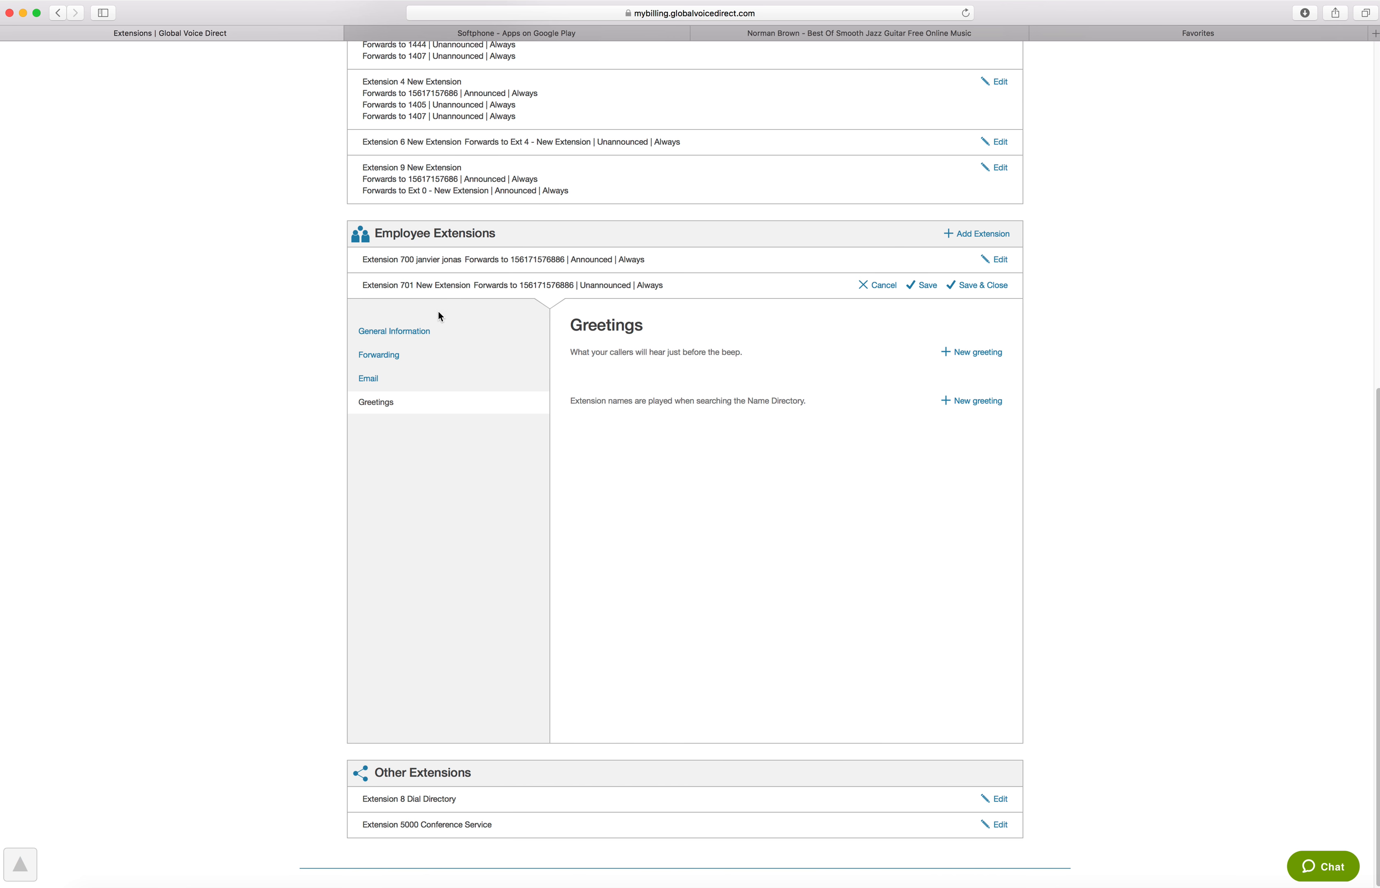
Delete employee extension 701 and dismiss the resulting notice
{"action": "left_click", "coordinate": [417, 329]}
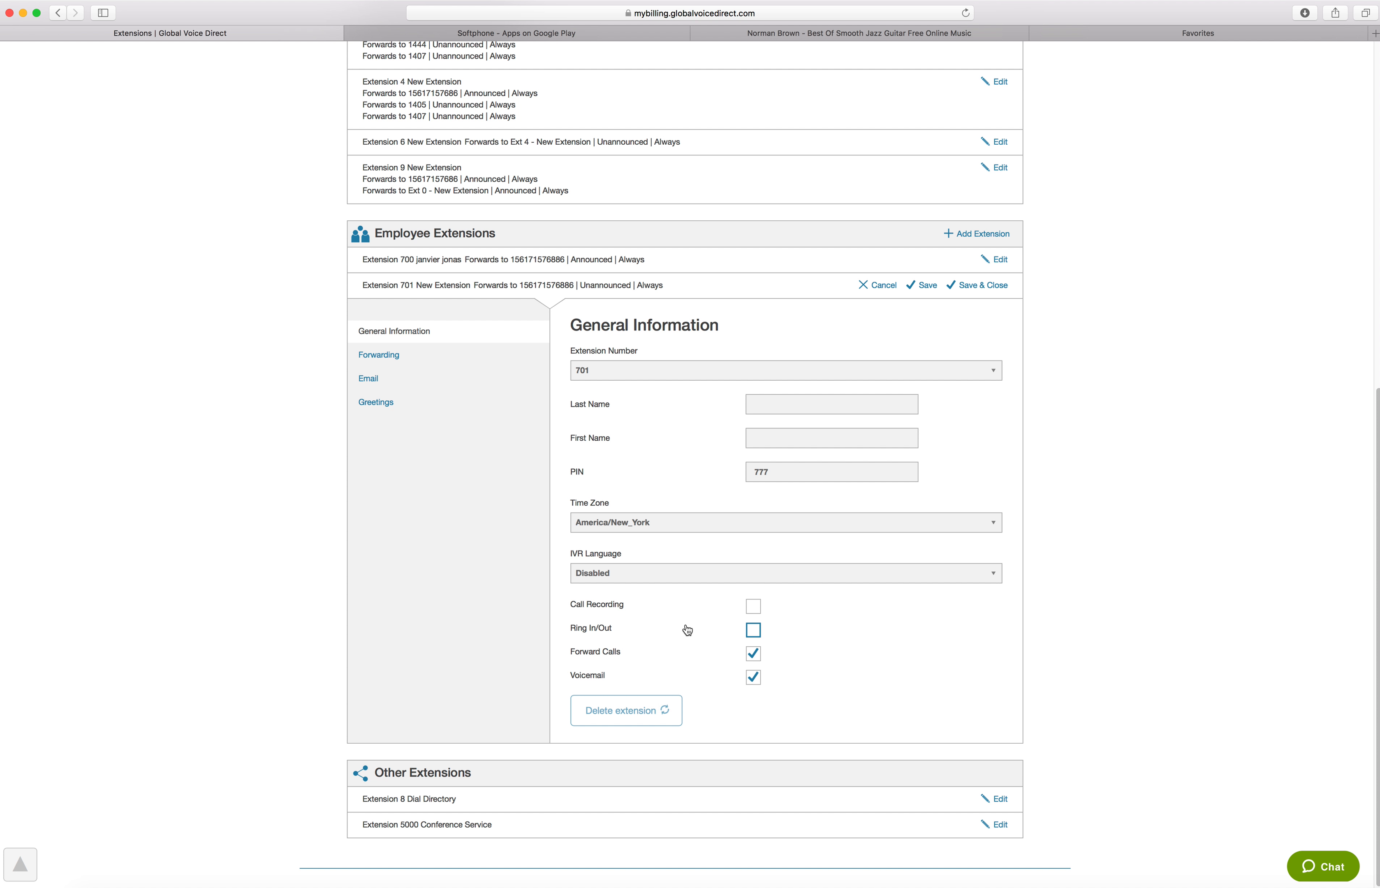
{"action": "left_click", "coordinate": [640, 719]}
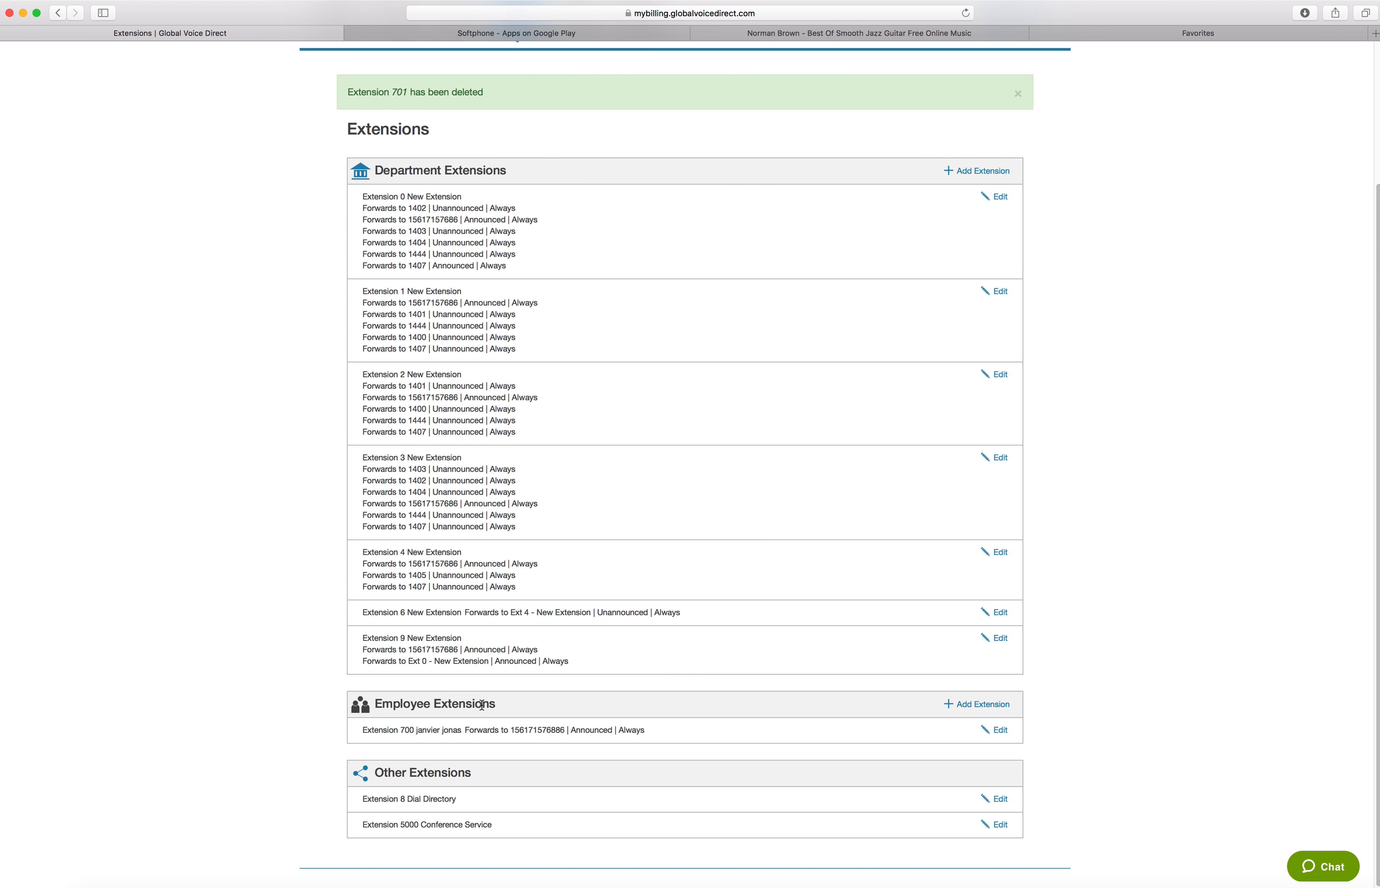
{"action": "scroll", "coordinate": [496, 689], "scroll_direction": "up", "scroll_amount": 3}
{"action": "scroll", "coordinate": [498, 725], "scroll_direction": "down", "scroll_amount": 3}
{"action": "scroll", "coordinate": [708, 634], "scroll_direction": "up", "scroll_amount": 3}
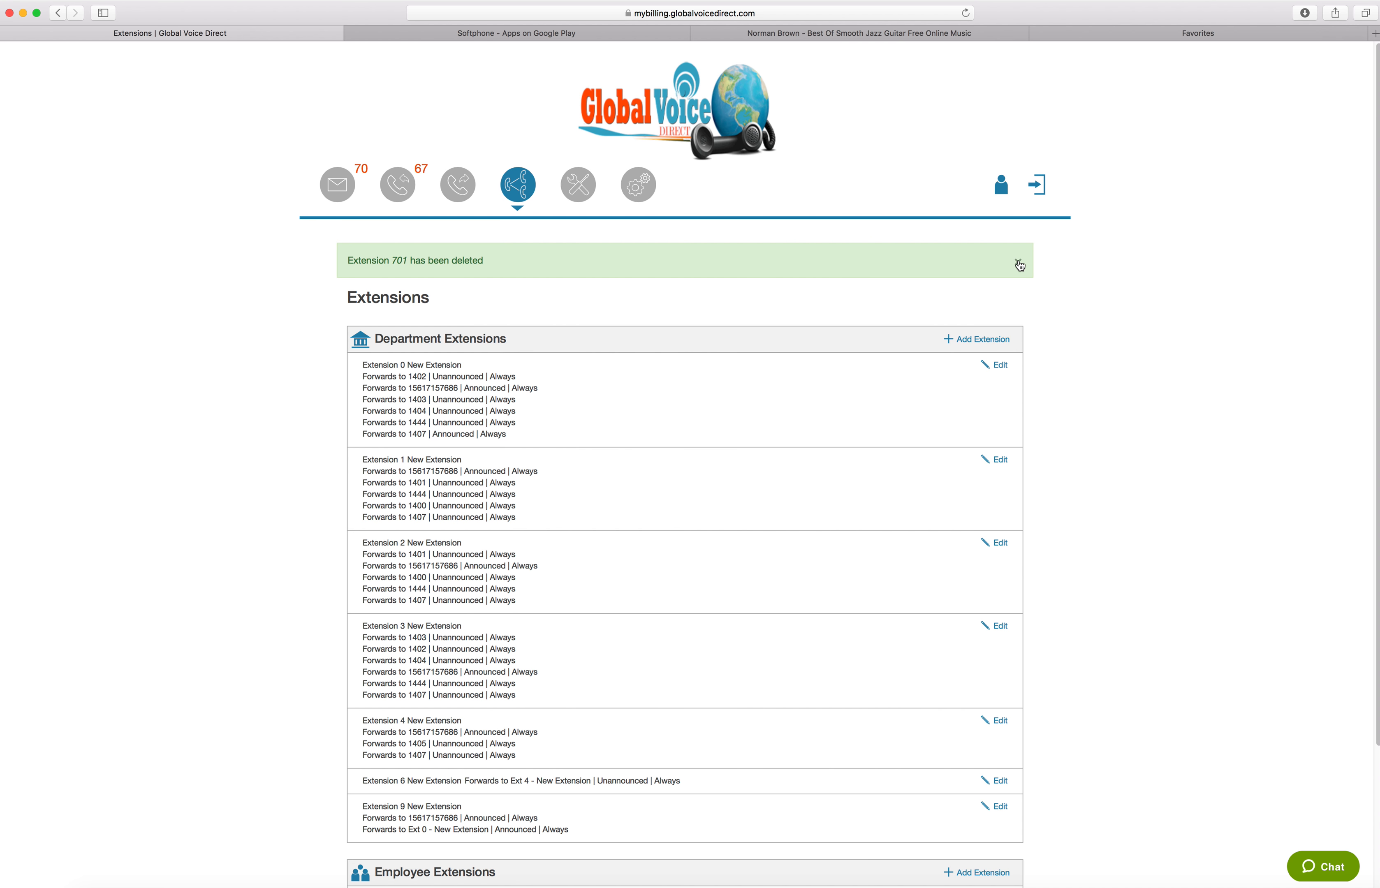
{"action": "left_click", "coordinate": [1019, 264]}
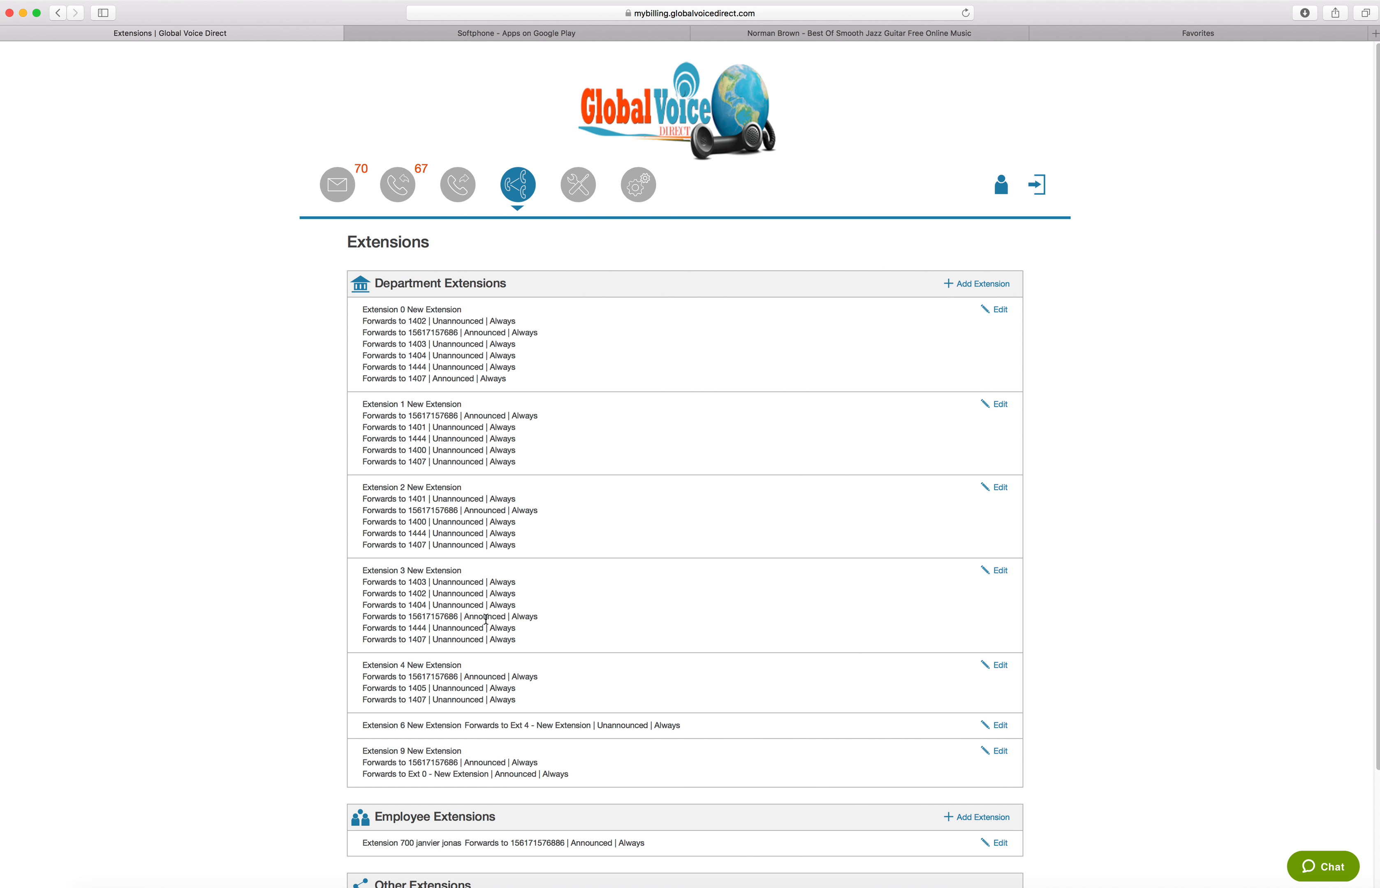
Open the Conference Service extension's settings and point out its Moderator PIN and the neighbouring masked field
{"action": "scroll", "coordinate": [484, 615], "scroll_direction": "down", "scroll_amount": 5}
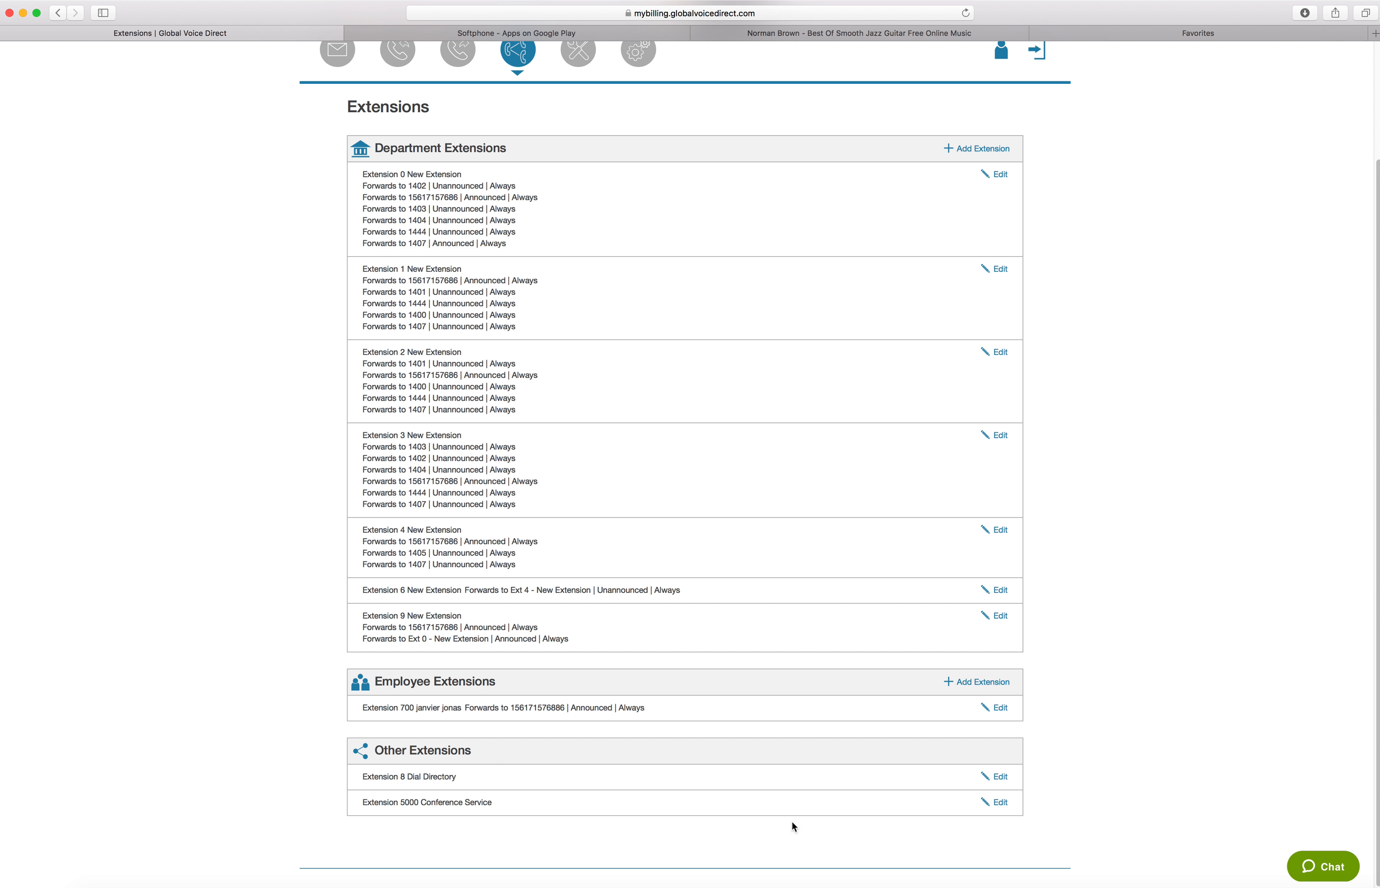
{"action": "left_click", "coordinate": [998, 803]}
{"action": "scroll", "coordinate": [440, 784], "scroll_direction": "down", "scroll_amount": 3}
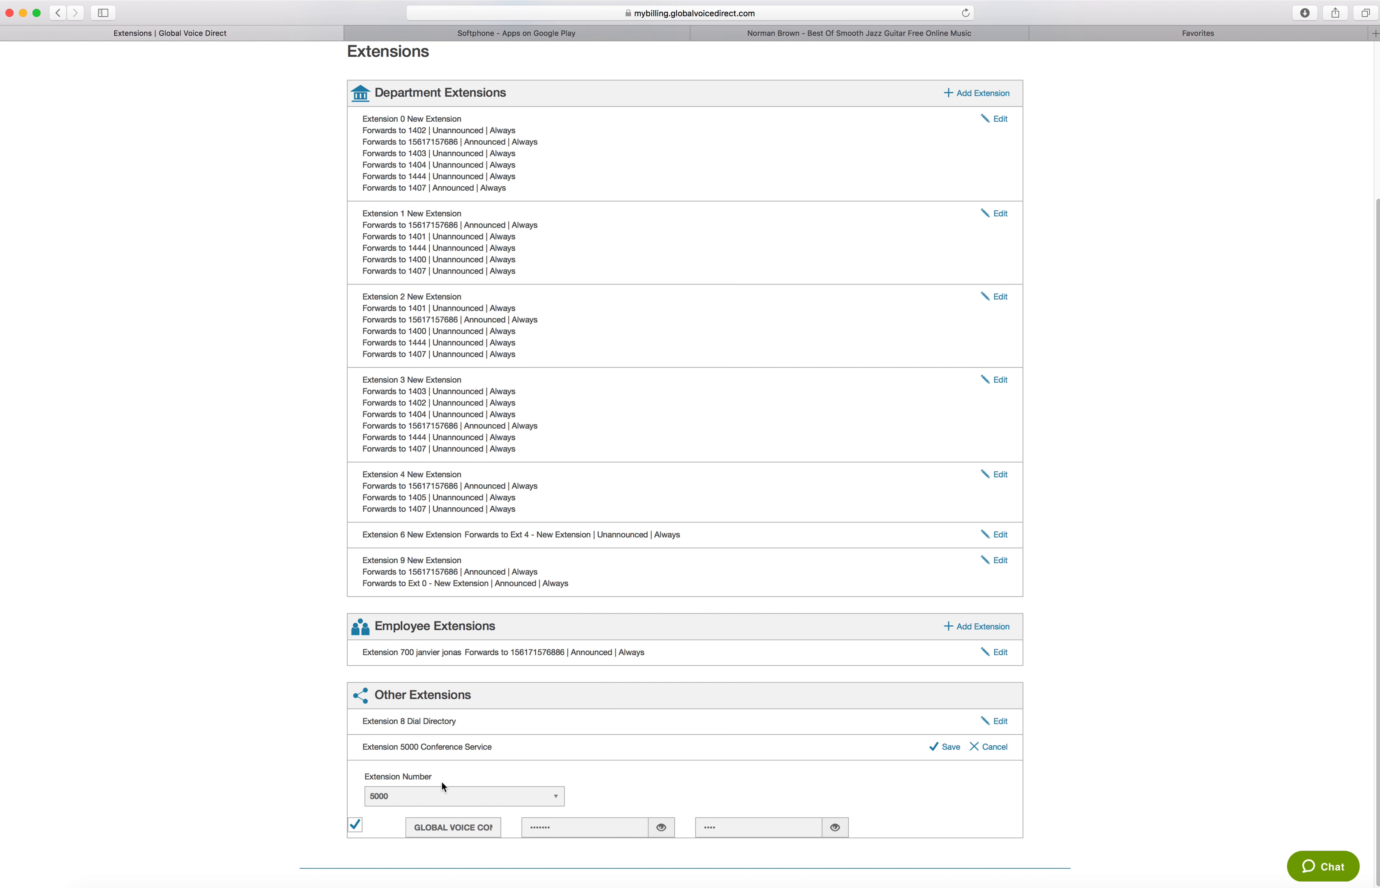
{"action": "left_click", "coordinate": [565, 829]}
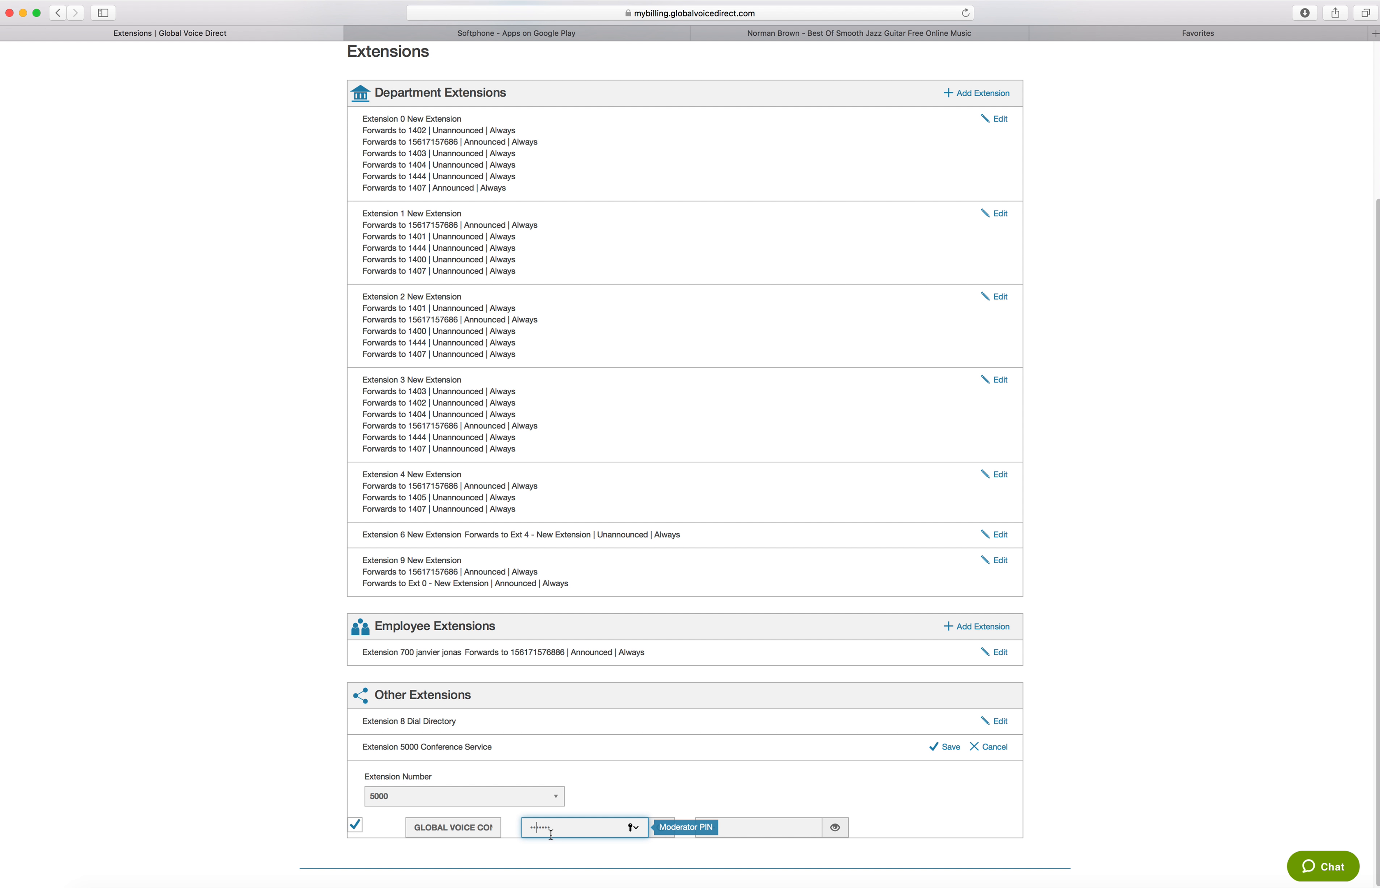
{"action": "left_click", "coordinate": [727, 830]}
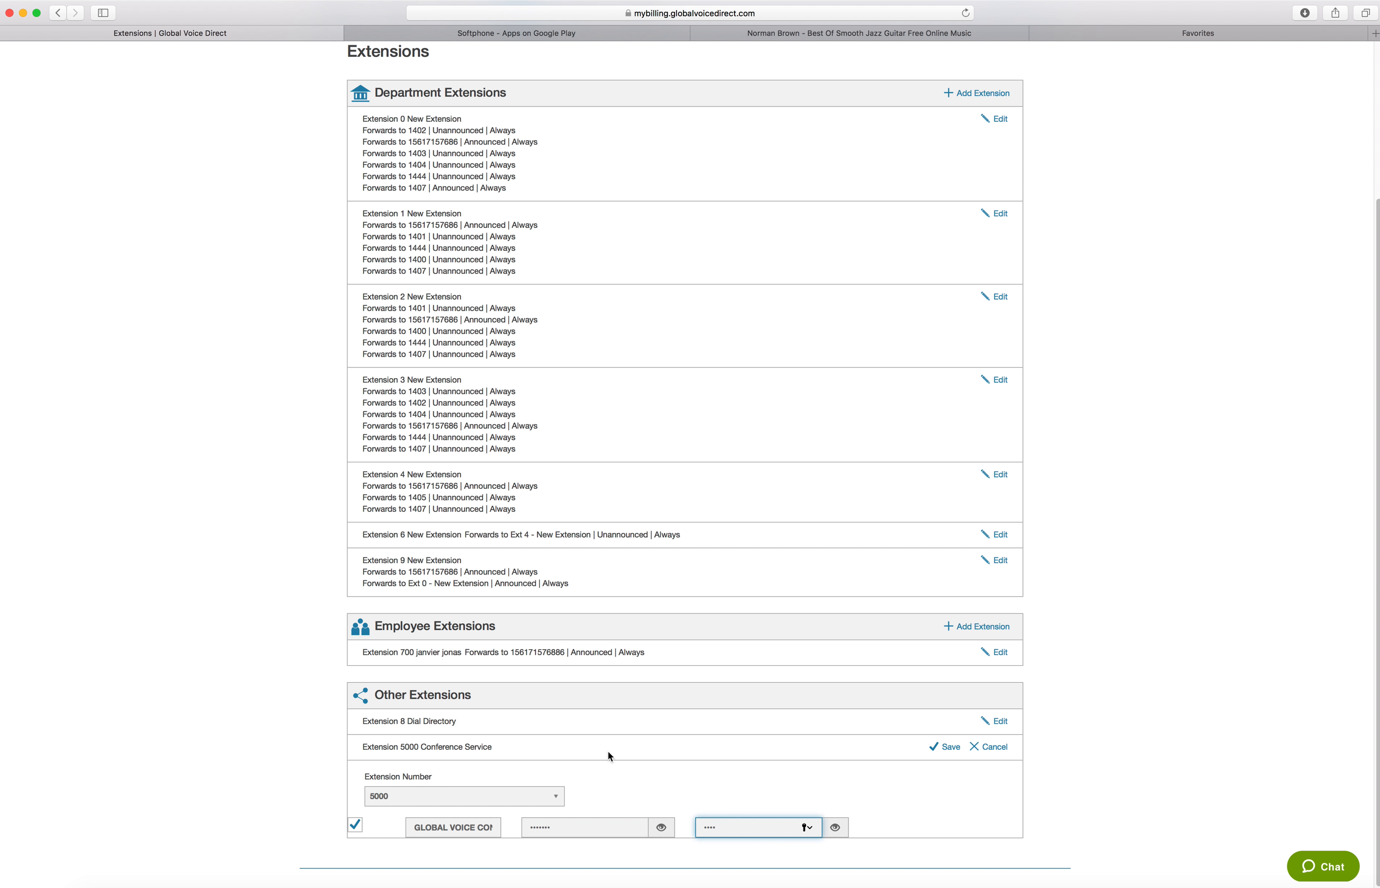
Leave the Extensions page and open the portal's tools section
{"action": "scroll", "coordinate": [610, 749], "scroll_direction": "up", "scroll_amount": 5}
{"action": "scroll", "coordinate": [612, 744], "scroll_direction": "down", "scroll_amount": 5}
{"action": "scroll", "coordinate": [606, 732], "scroll_direction": "up", "scroll_amount": 5}
{"action": "scroll", "coordinate": [591, 738], "scroll_direction": "down", "scroll_amount": 5}
{"action": "scroll", "coordinate": [438, 701], "scroll_direction": "up", "scroll_amount": 5}
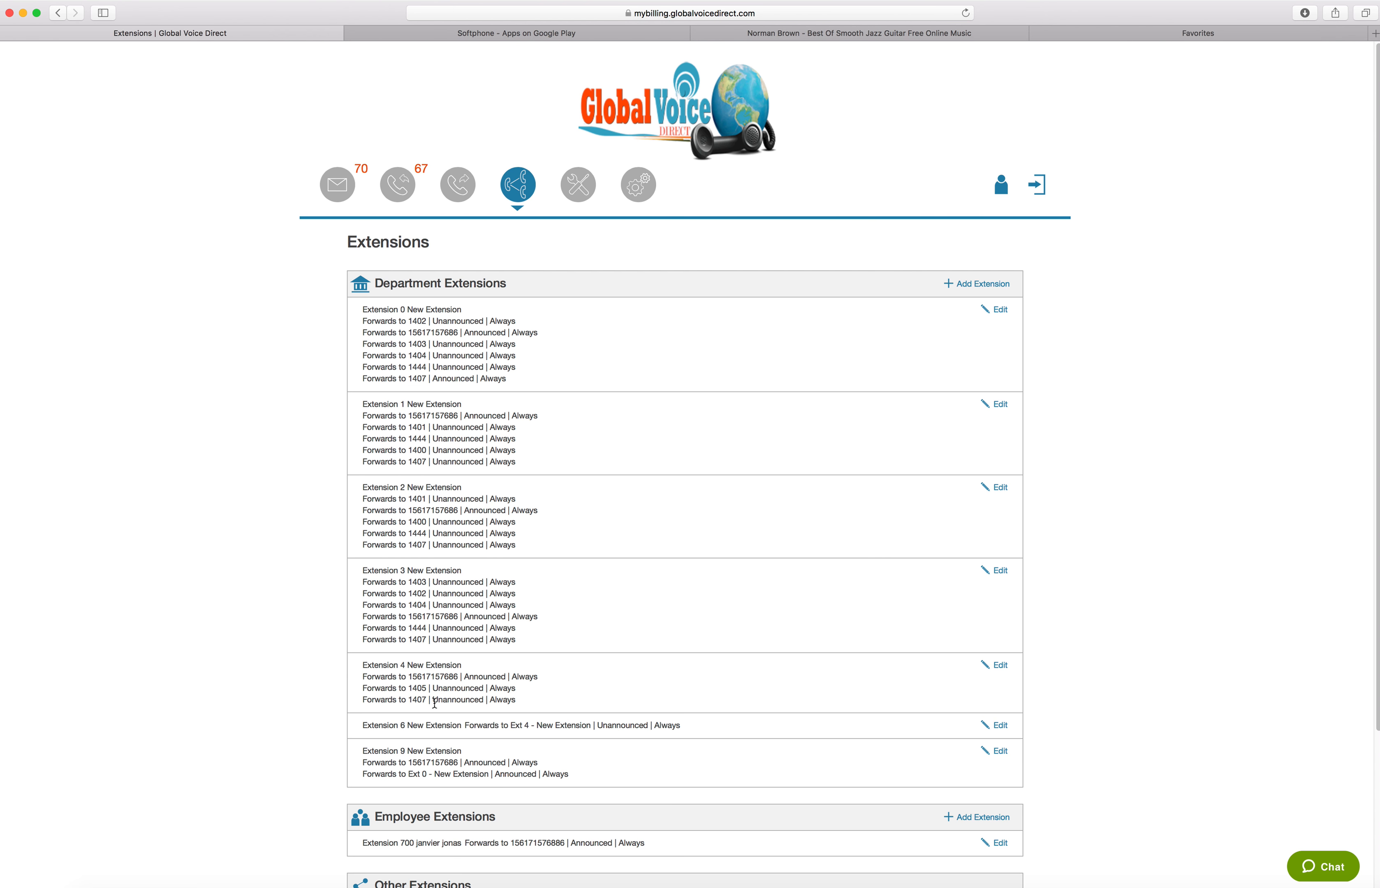
{"action": "left_click", "coordinate": [567, 185]}
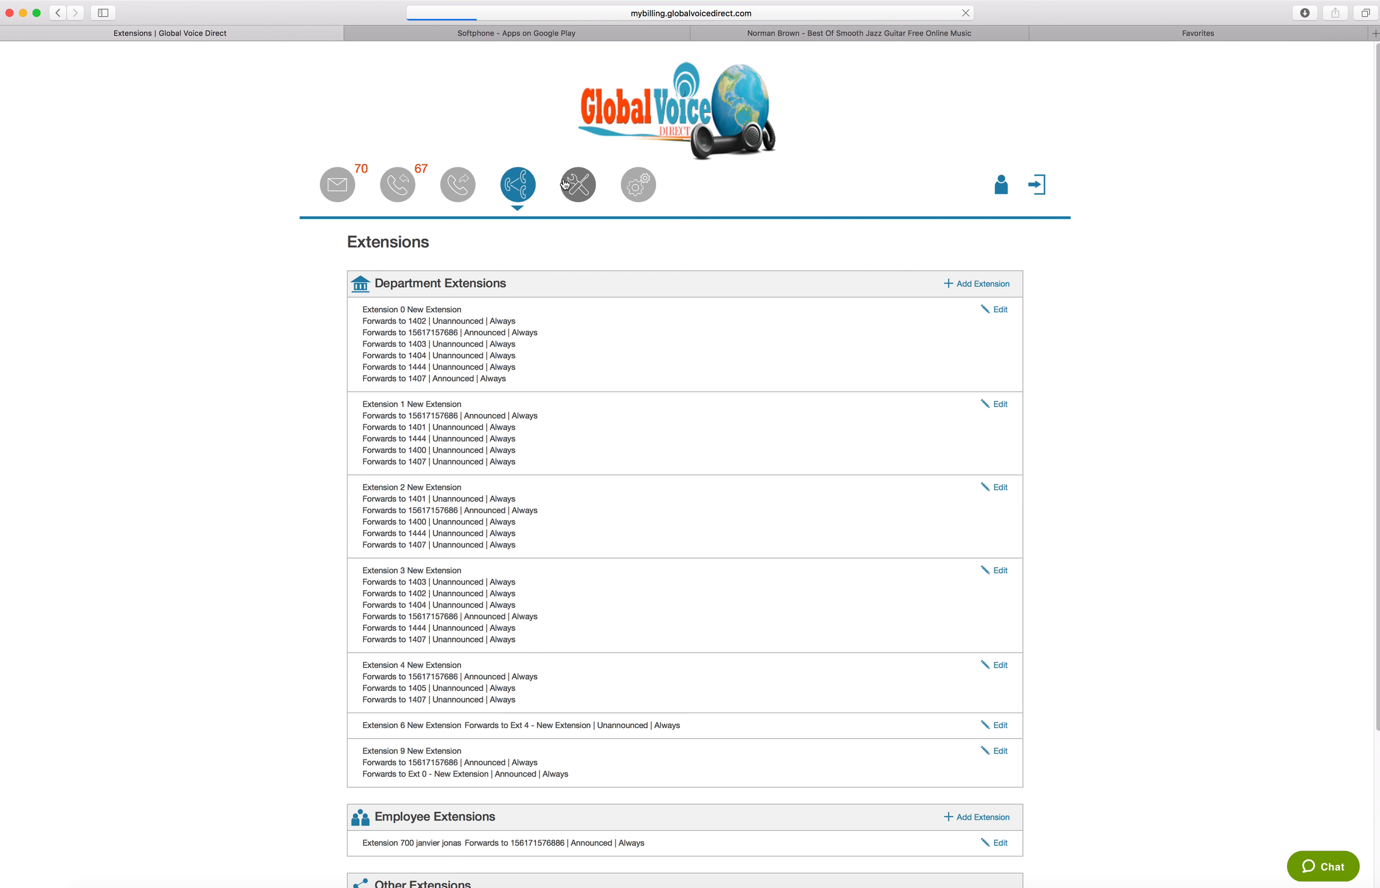
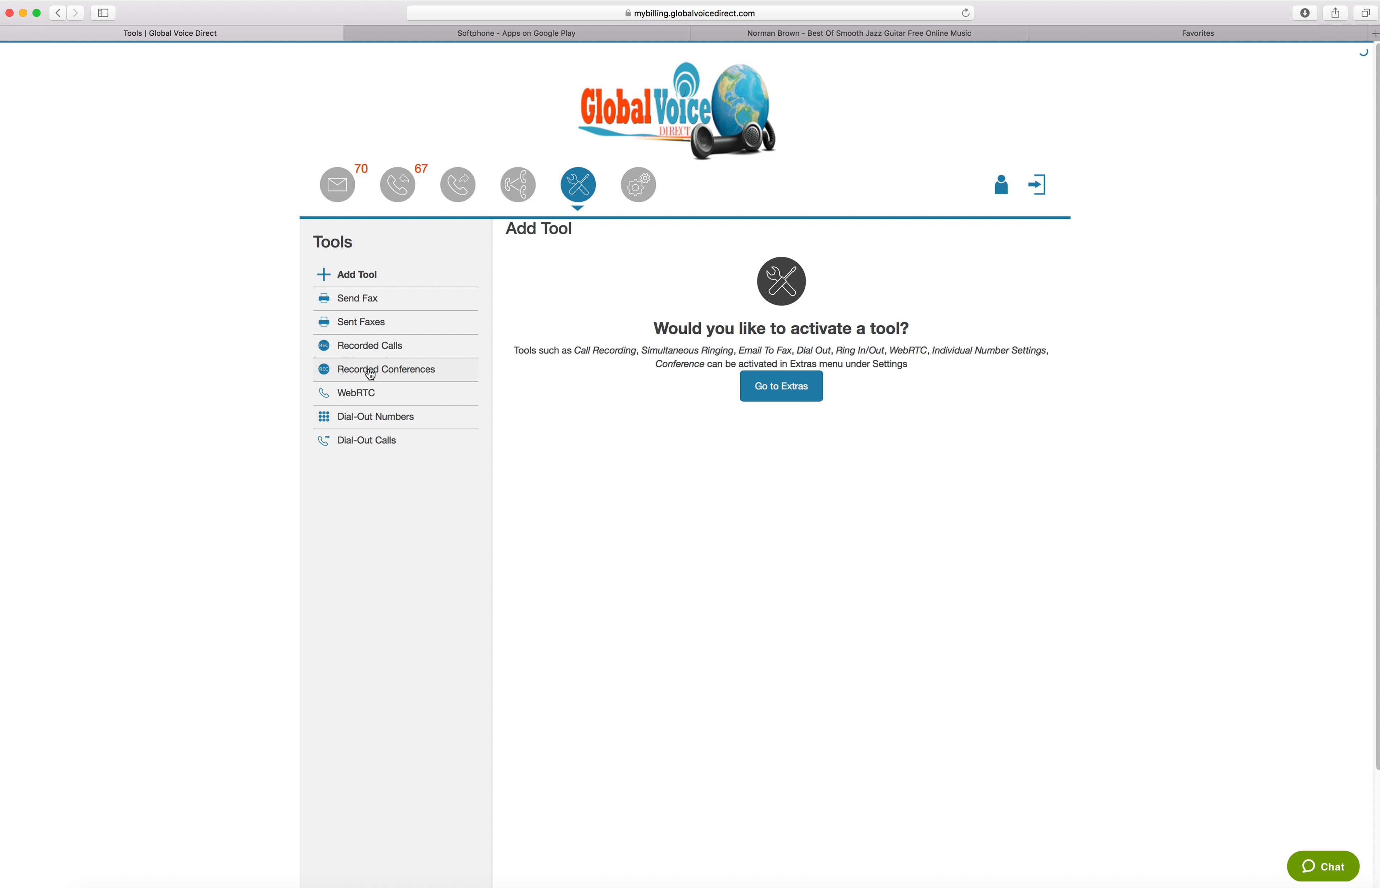
Open the WebRTC tool, select Ext 0 - New Extension and allow the website to show alerts in Notification Center
{"action": "left_click", "coordinate": [347, 394]}
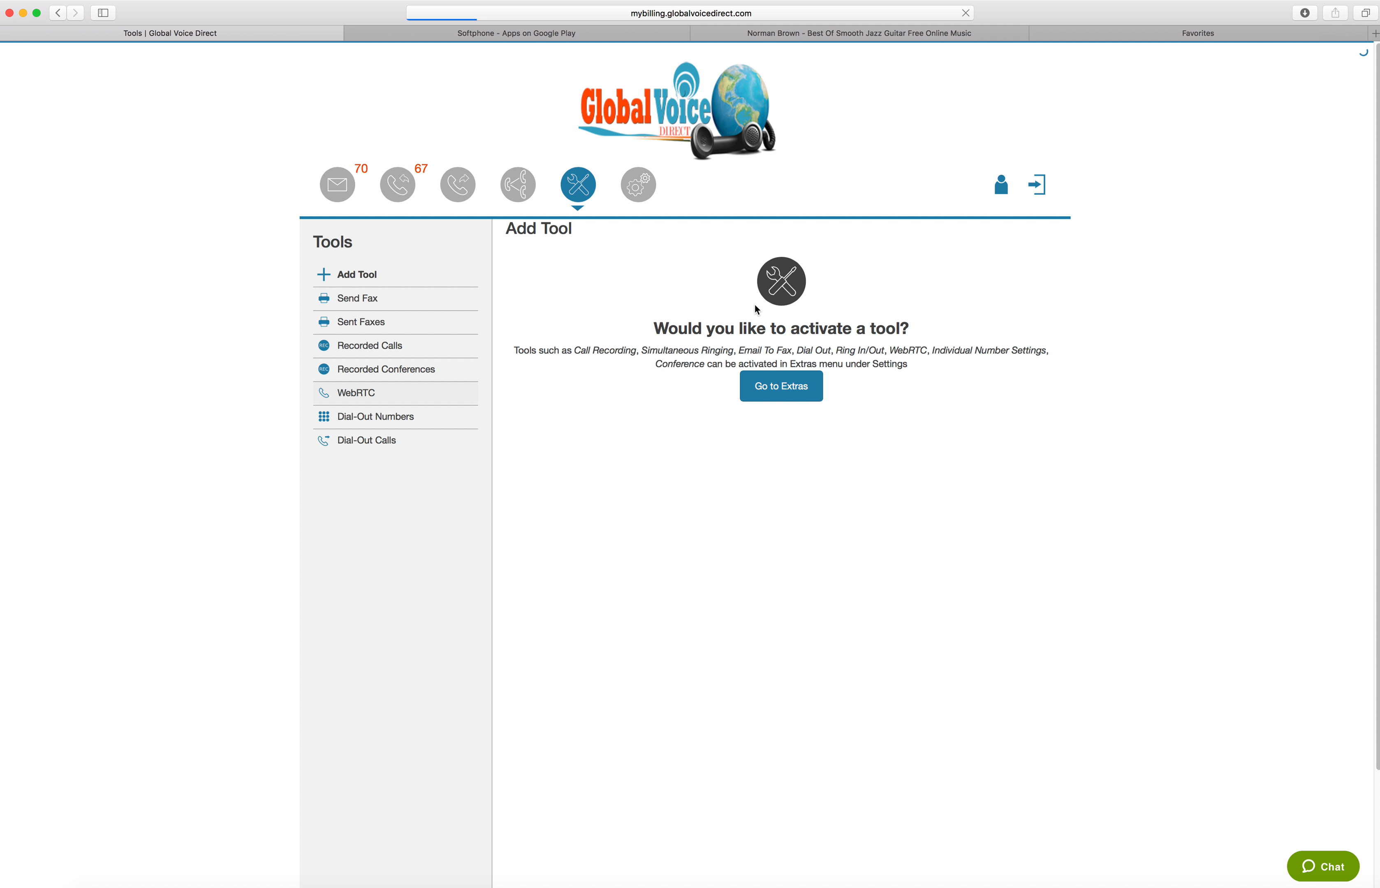
{"action": "left_click", "coordinate": [579, 284]}
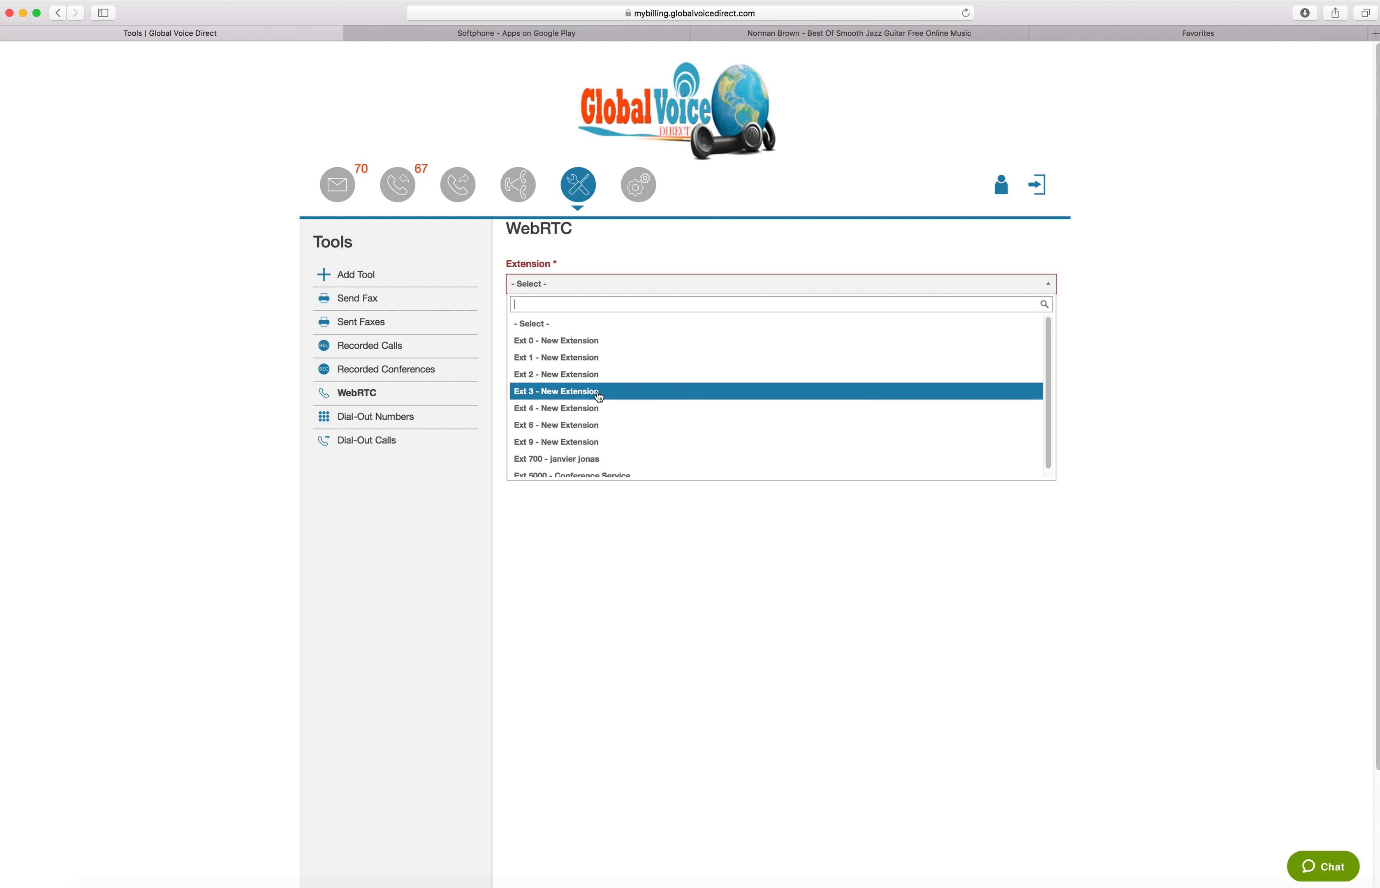
{"action": "scroll", "coordinate": [591, 348], "scroll_direction": "down", "scroll_amount": 1}
{"action": "left_click", "coordinate": [591, 341]}
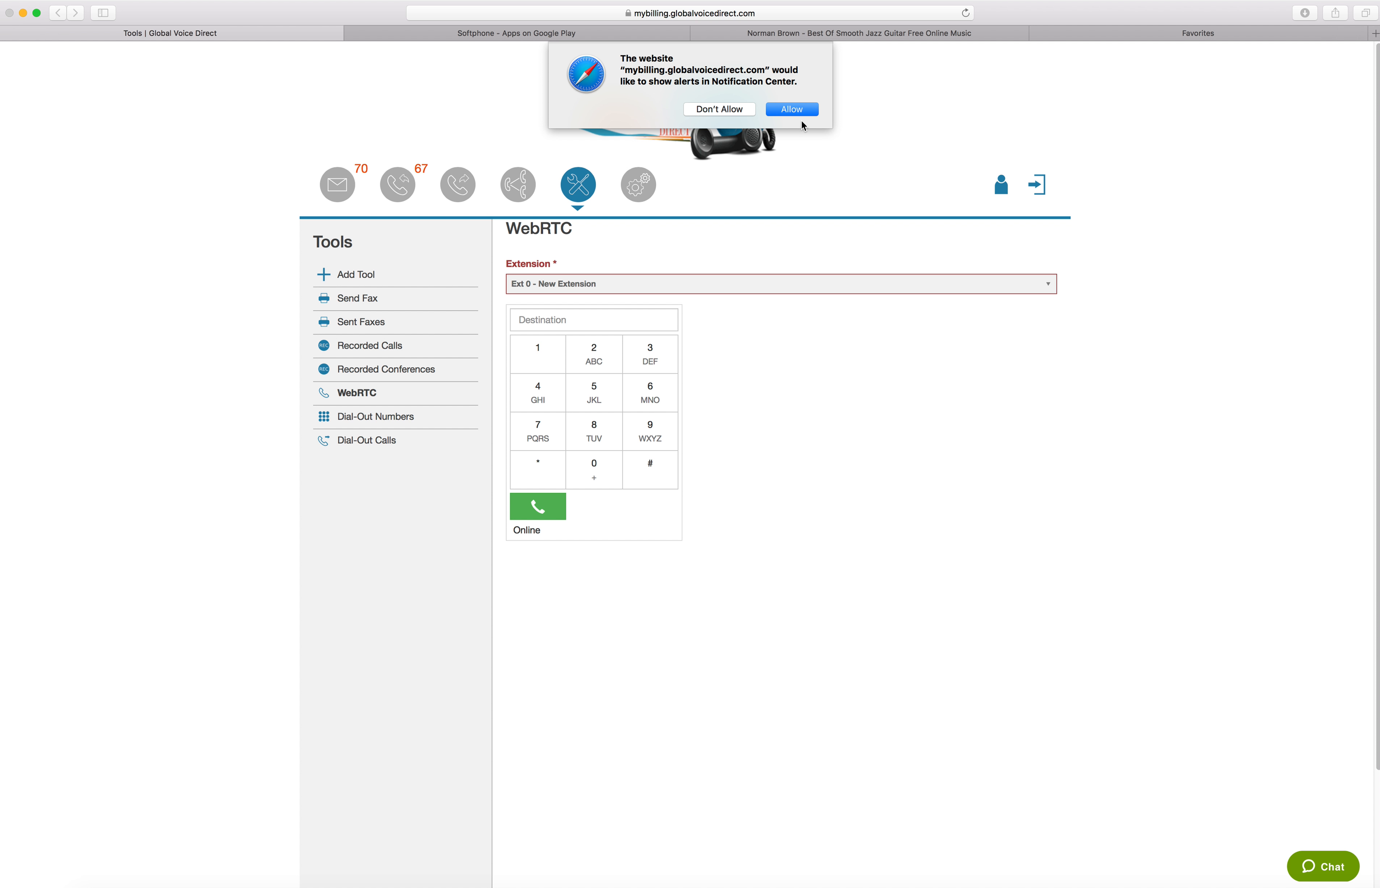
{"action": "left_click", "coordinate": [794, 116]}
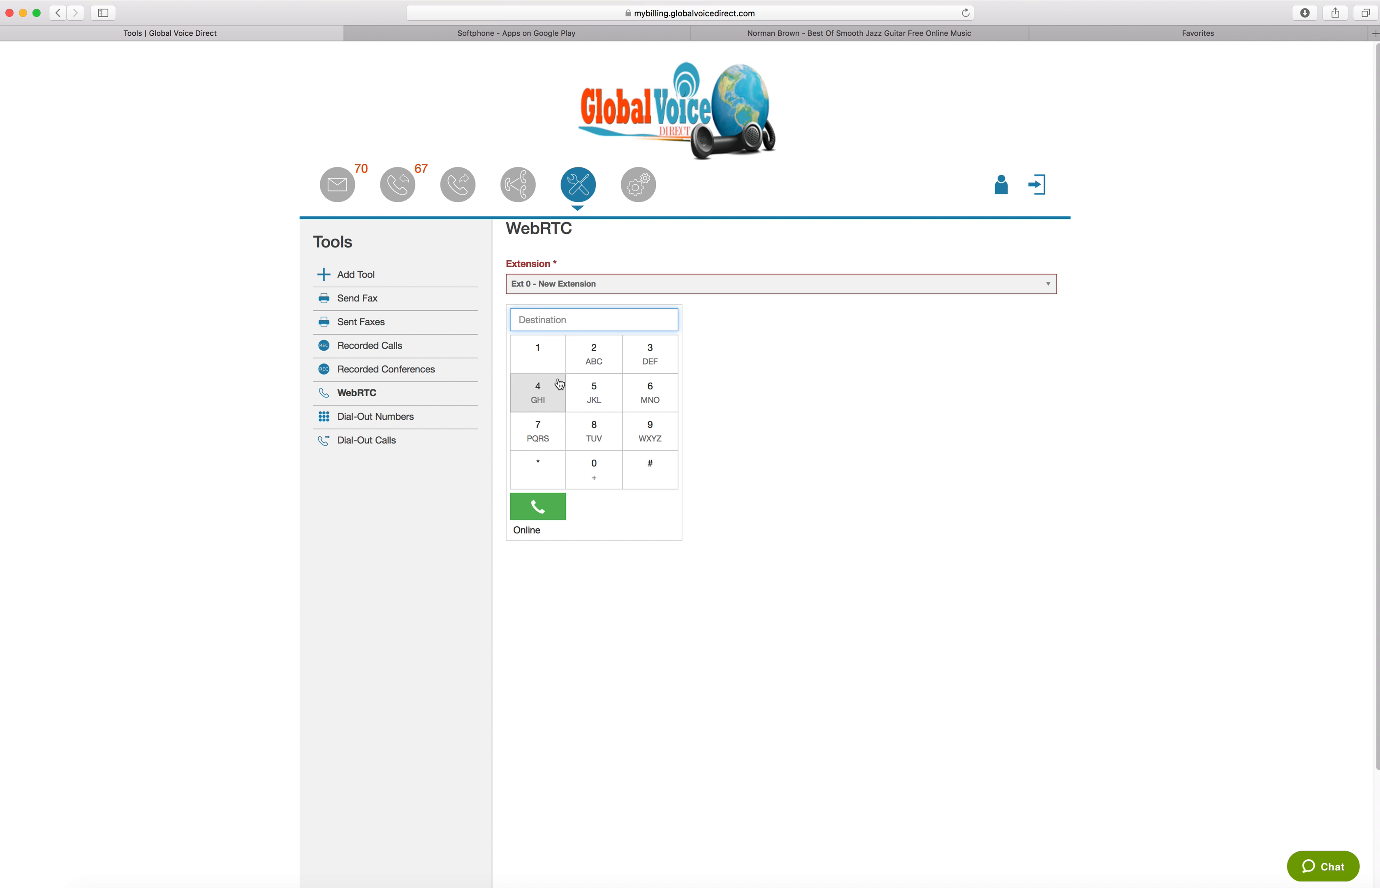
{"action": "left_click", "coordinate": [543, 362]}
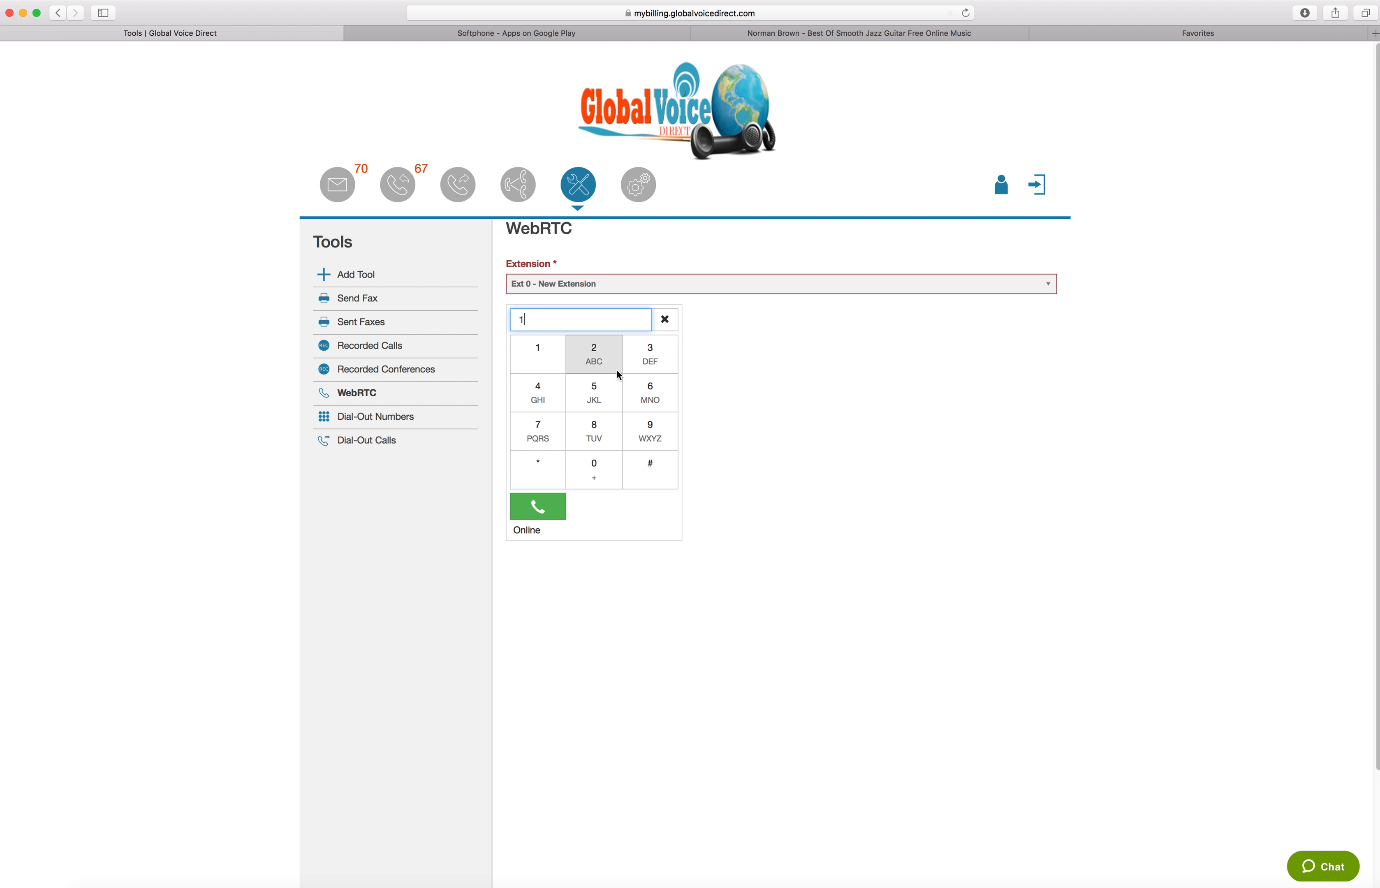
{"action": "left_click", "coordinate": [593, 389]}
{"action": "left_click", "coordinate": [648, 389]}
{"action": "left_click", "coordinate": [559, 365]}
{"action": "left_click", "coordinate": [539, 432]}
{"action": "left_click", "coordinate": [529, 349]}
{"action": "left_click", "coordinate": [586, 398]}
{"action": "left_click", "coordinate": [532, 447]}
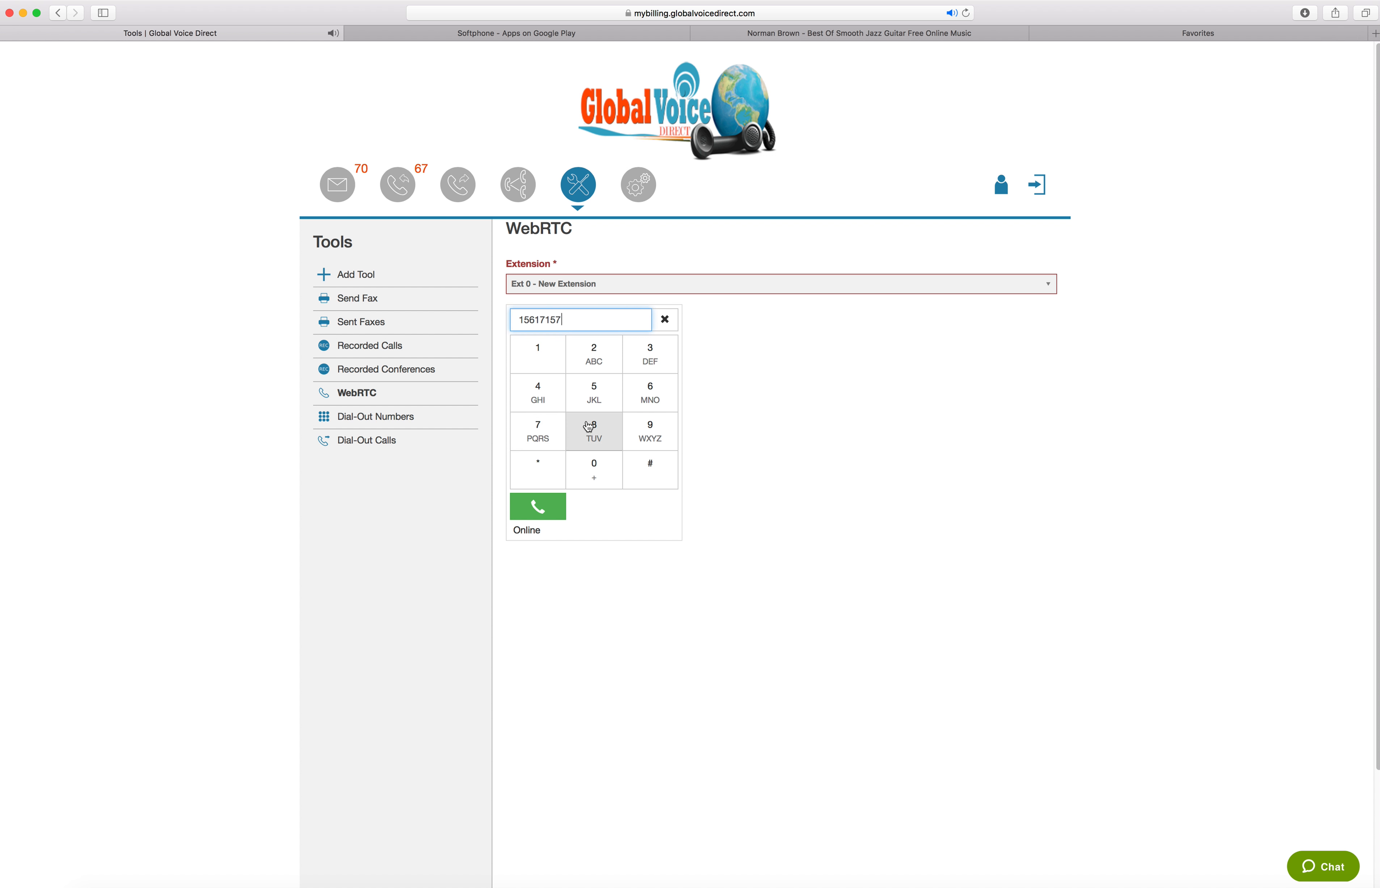
{"action": "left_click_drag", "start_coordinate": [568, 320], "coordinate": [387, 322]}
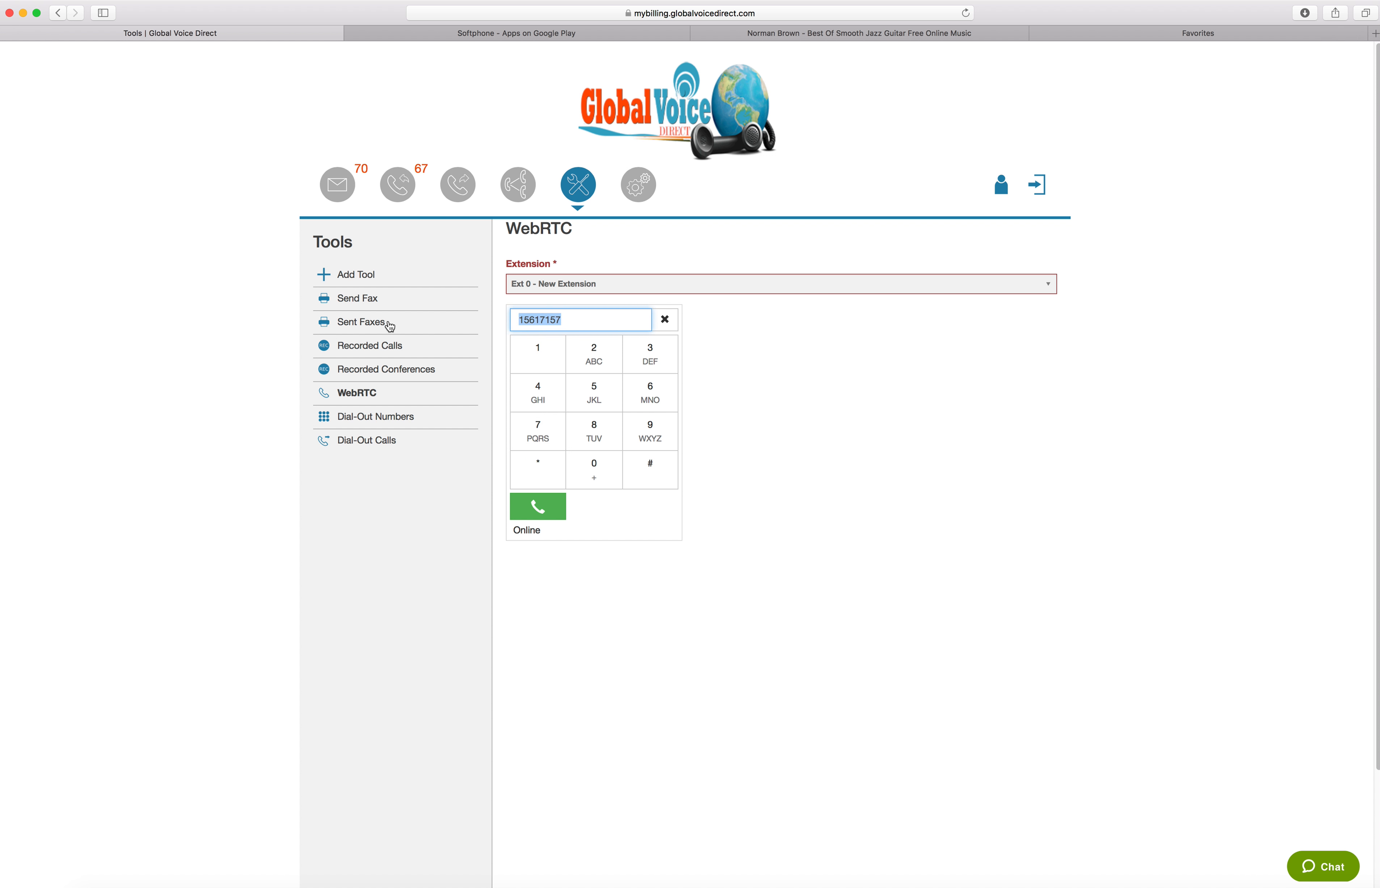
{"action": "left_click", "coordinate": [665, 319]}
{"action": "left_click", "coordinate": [532, 354]}
{"action": "left_click", "coordinate": [594, 393]}
{"action": "left_click", "coordinate": [650, 393]}
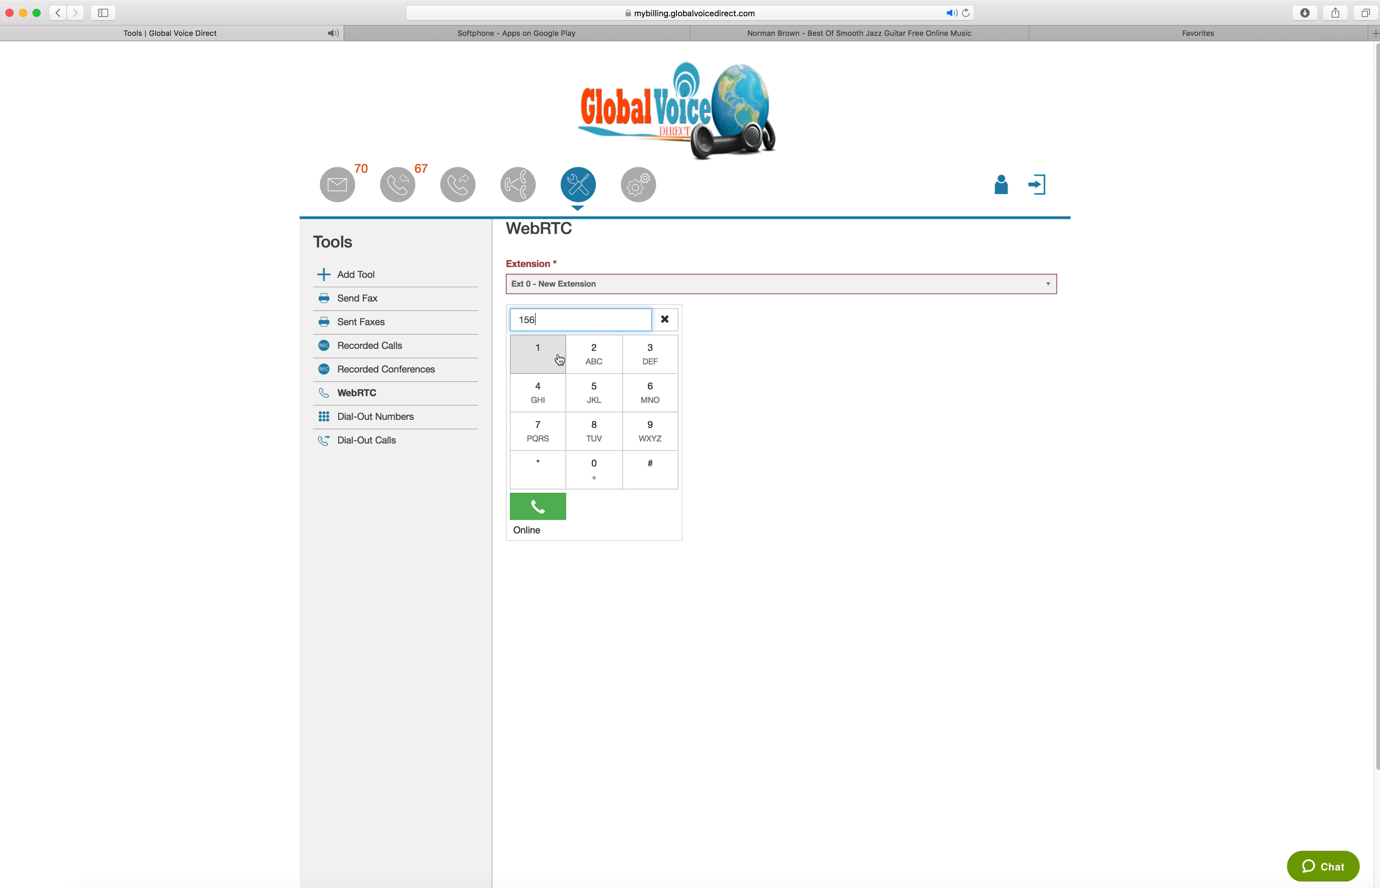
{"action": "left_click", "coordinate": [538, 354]}
{"action": "left_click", "coordinate": [534, 439]}
{"action": "left_click", "coordinate": [538, 354]}
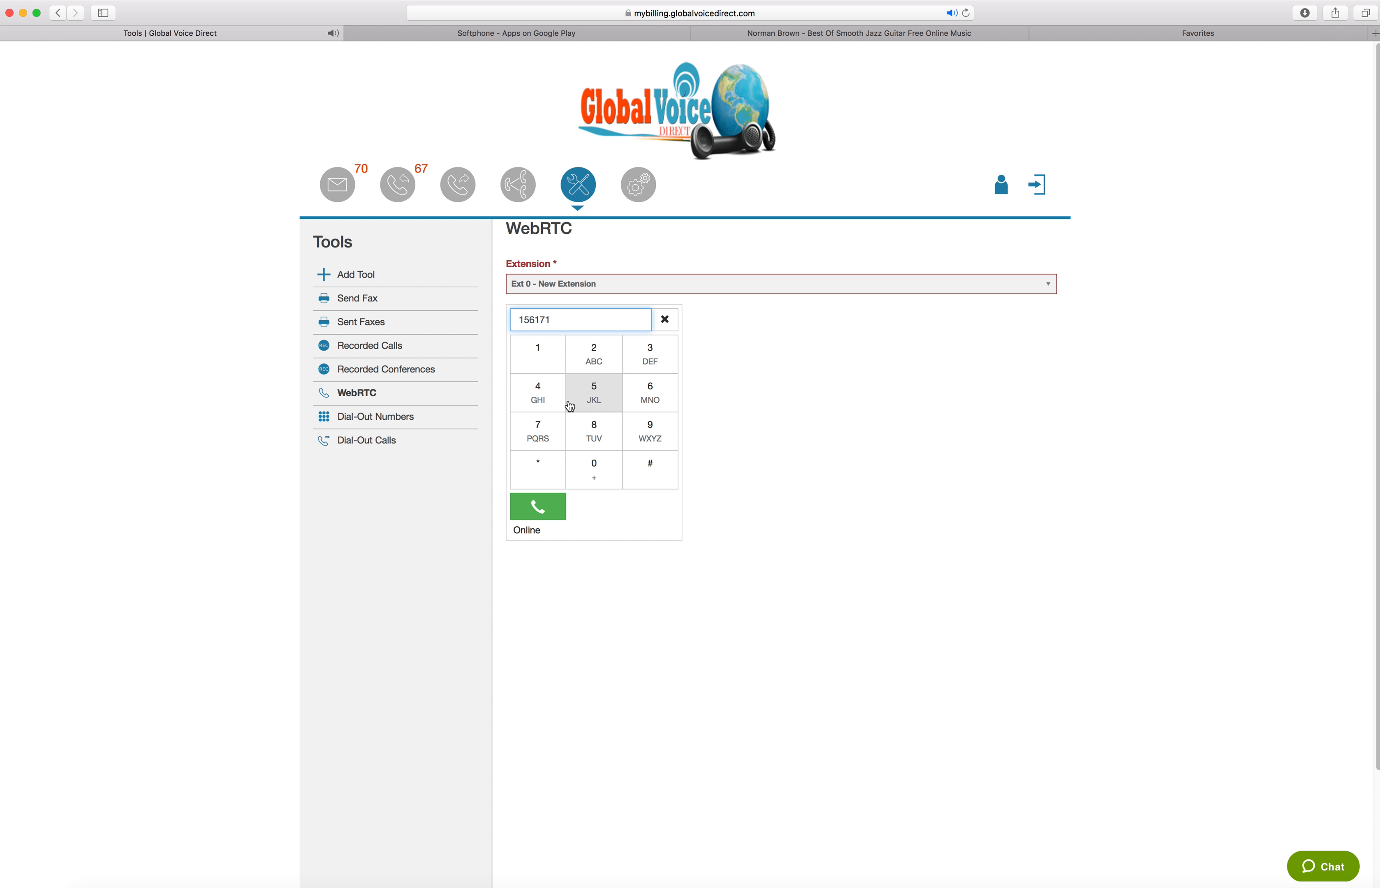
{"action": "left_click", "coordinate": [665, 319]}
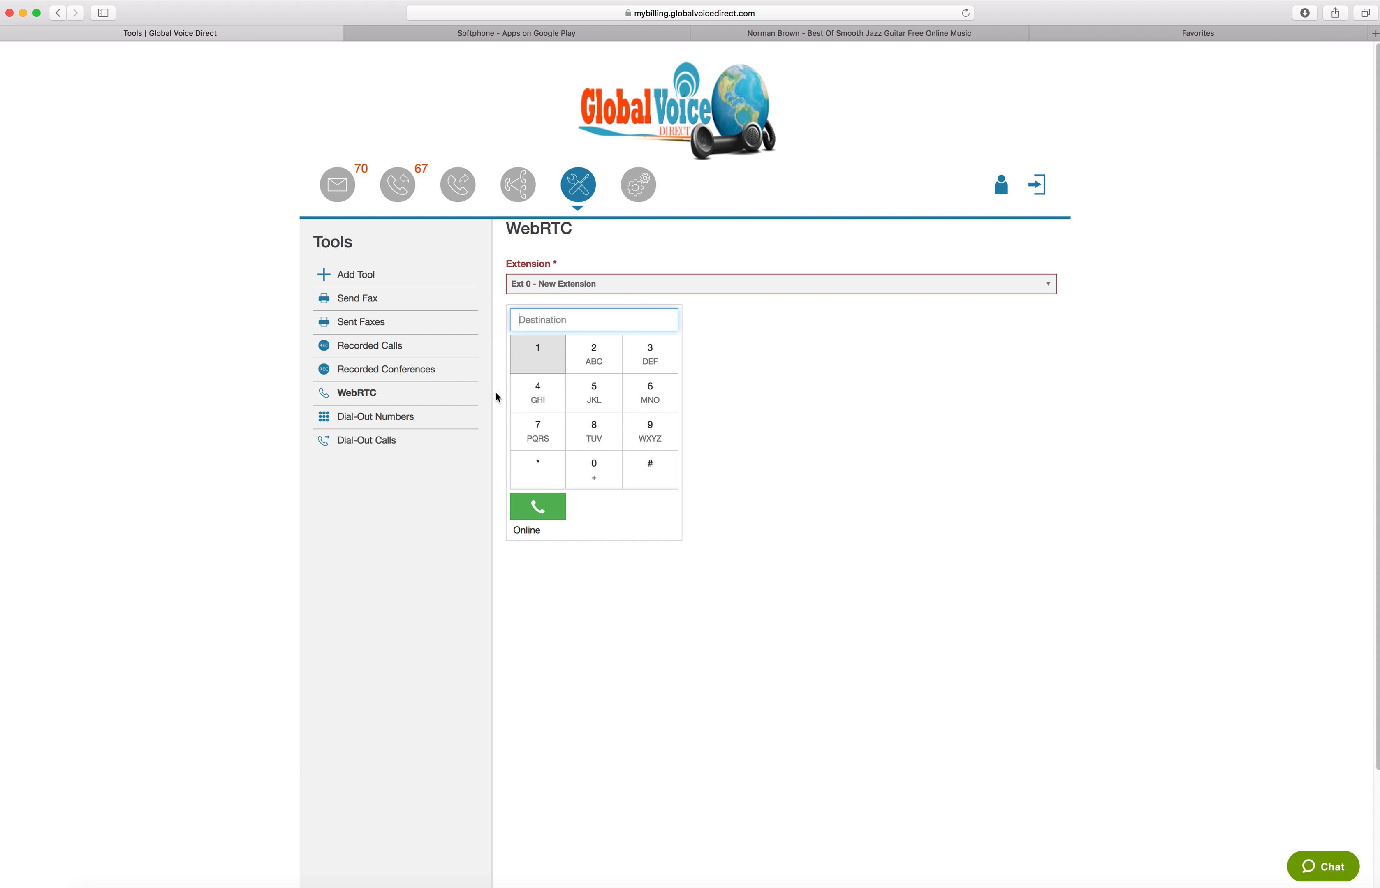
Enter the destination phone number on the WebRTC keypad and place the call from extension 0
{"action": "left_click", "coordinate": [529, 364]}
{"action": "left_click", "coordinate": [590, 393]}
{"action": "left_click", "coordinate": [650, 394]}
{"action": "left_click", "coordinate": [538, 355]}
{"action": "left_click", "coordinate": [593, 393]}
{"action": "left_click", "coordinate": [537, 429]}
{"action": "left_click", "coordinate": [533, 399]}
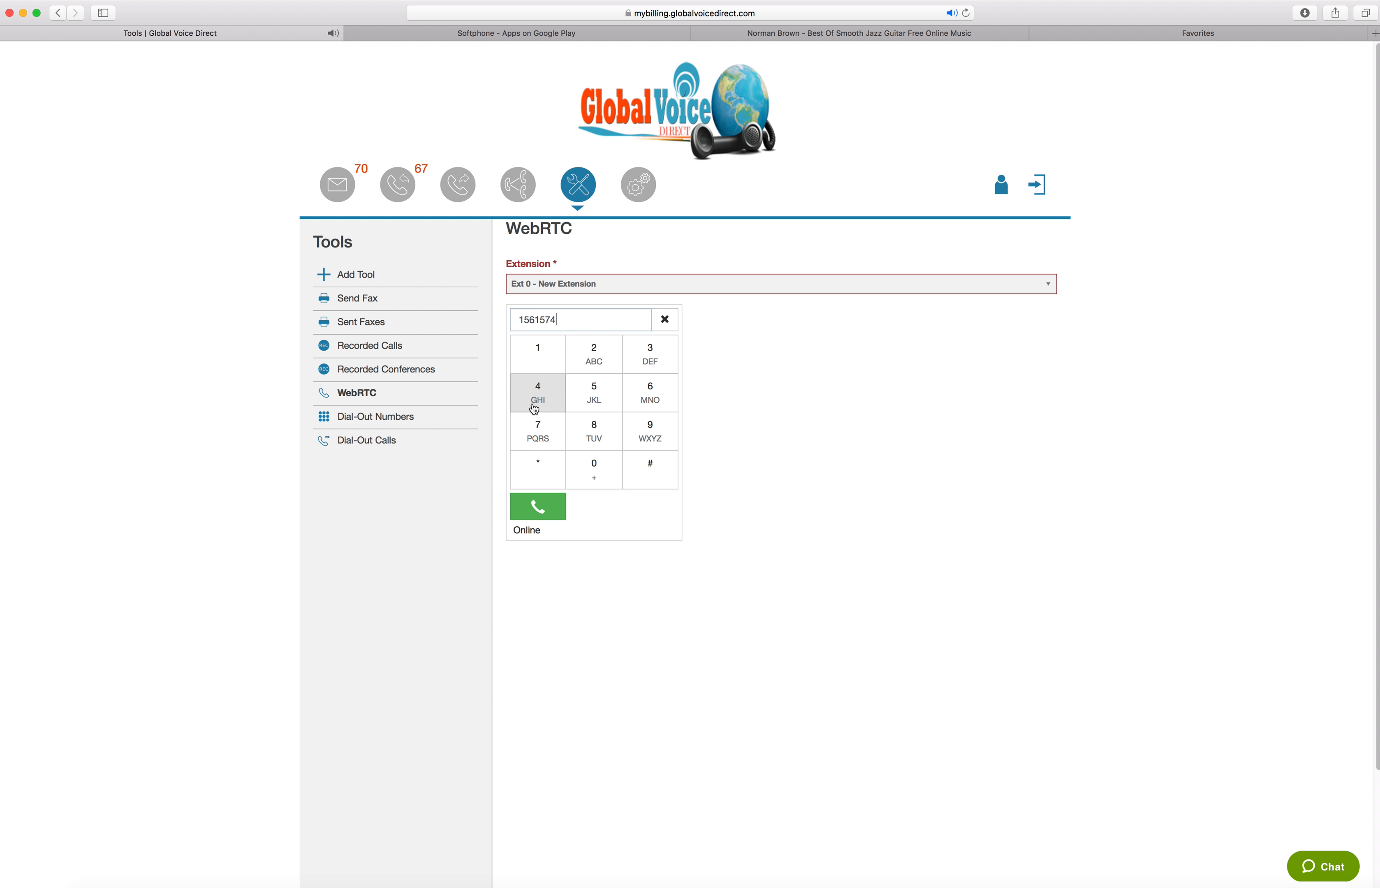
{"action": "left_click", "coordinate": [593, 470]}
{"action": "left_click", "coordinate": [644, 436]}
{"action": "left_click", "coordinate": [539, 432]}
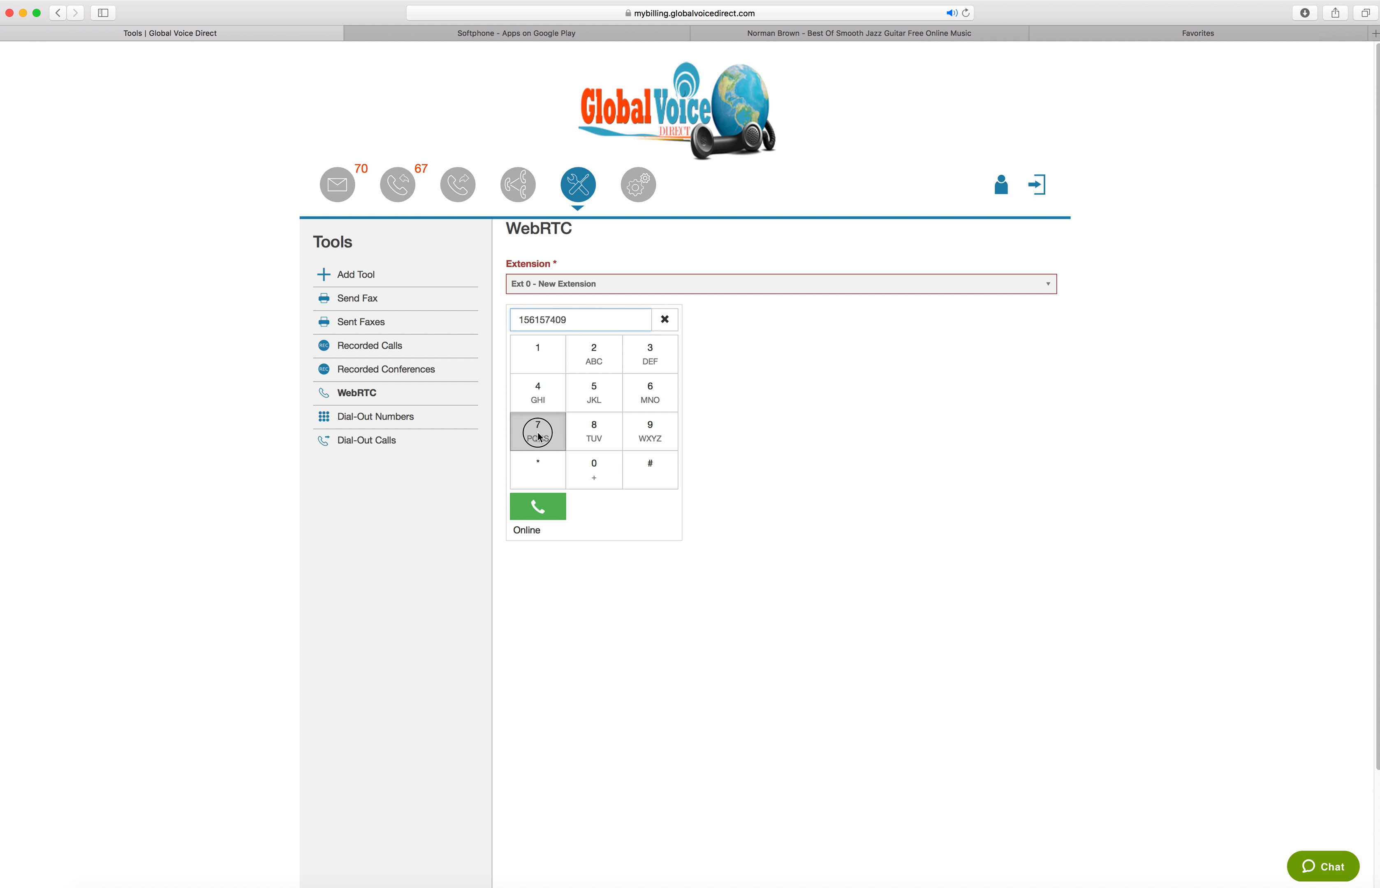
{"action": "left_click", "coordinate": [657, 391]}
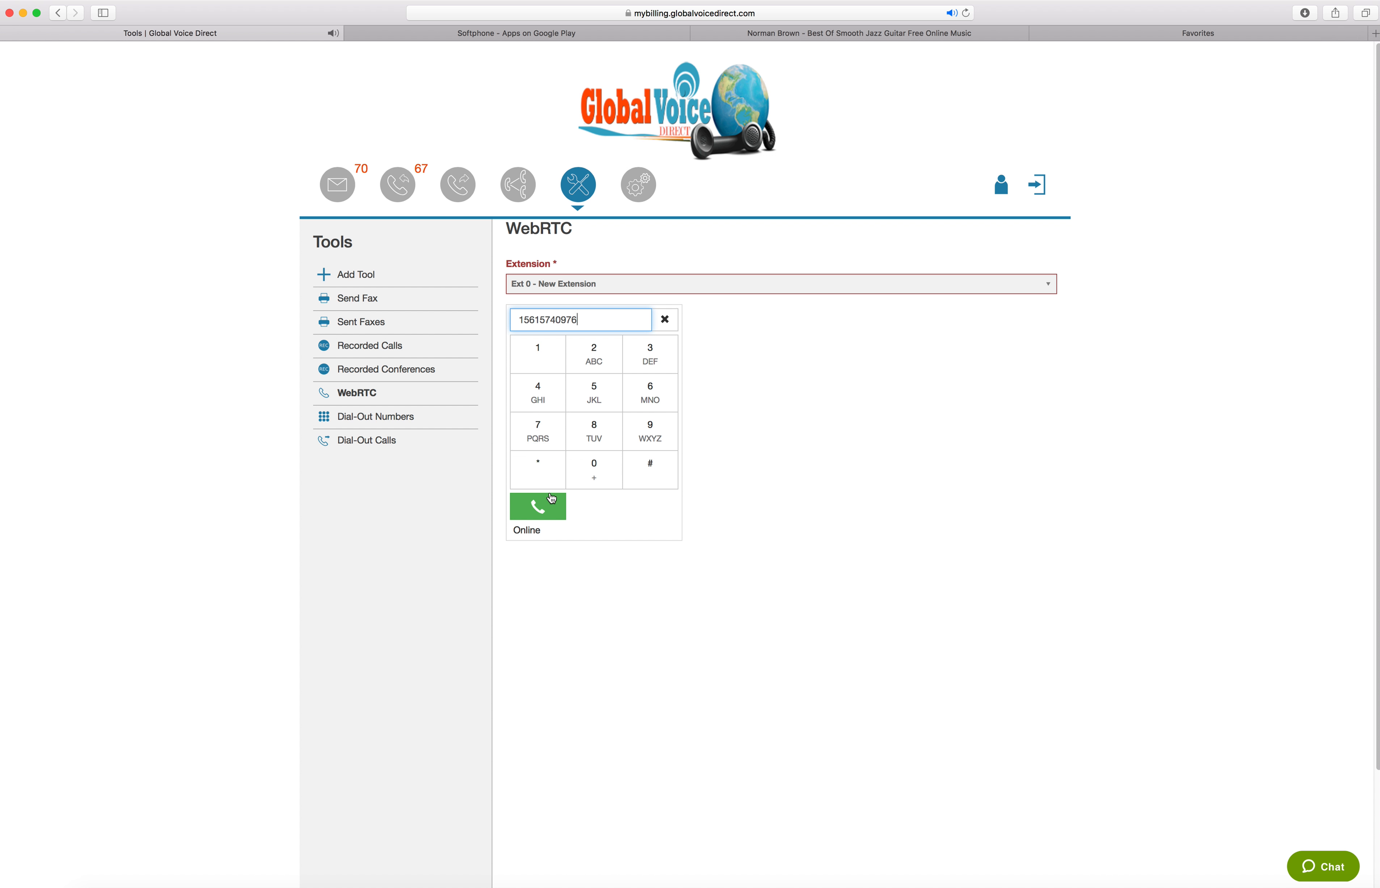
{"action": "left_click", "coordinate": [539, 507]}
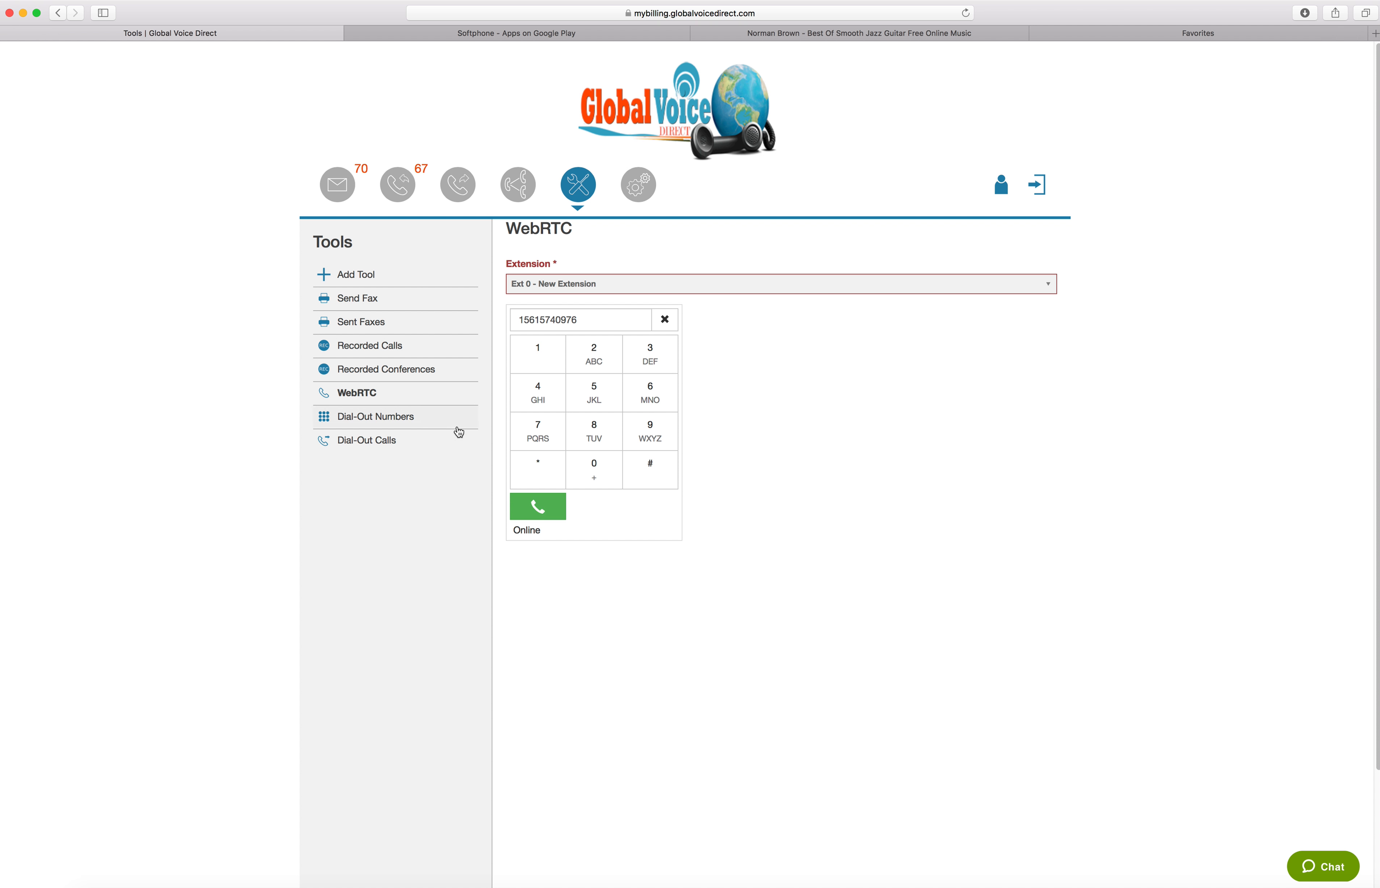
Switch the WebRTC phone to extension 1 and on to extension 4
{"action": "left_click", "coordinate": [619, 284]}
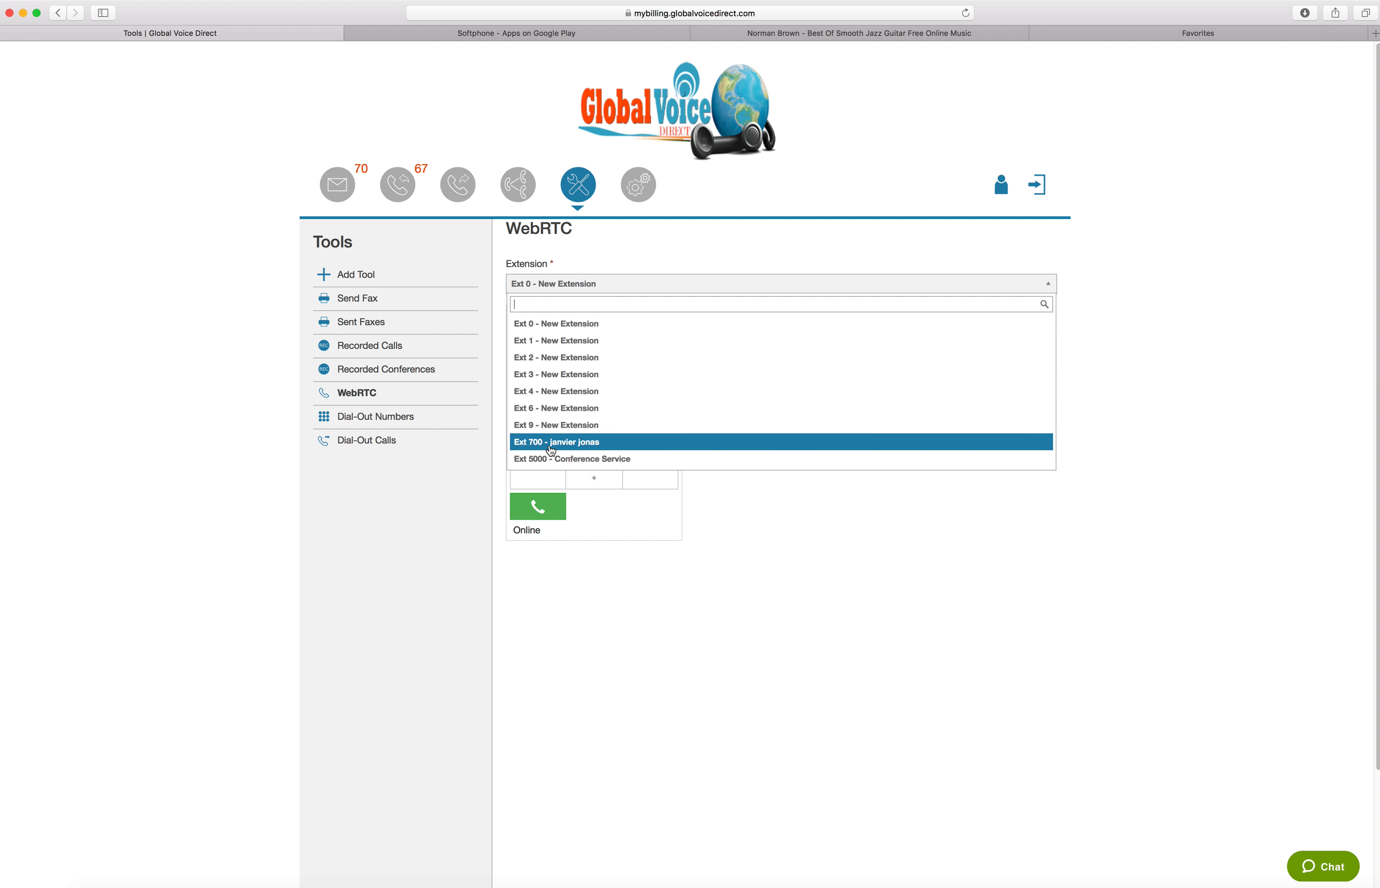
{"action": "left_click", "coordinate": [1059, 327]}
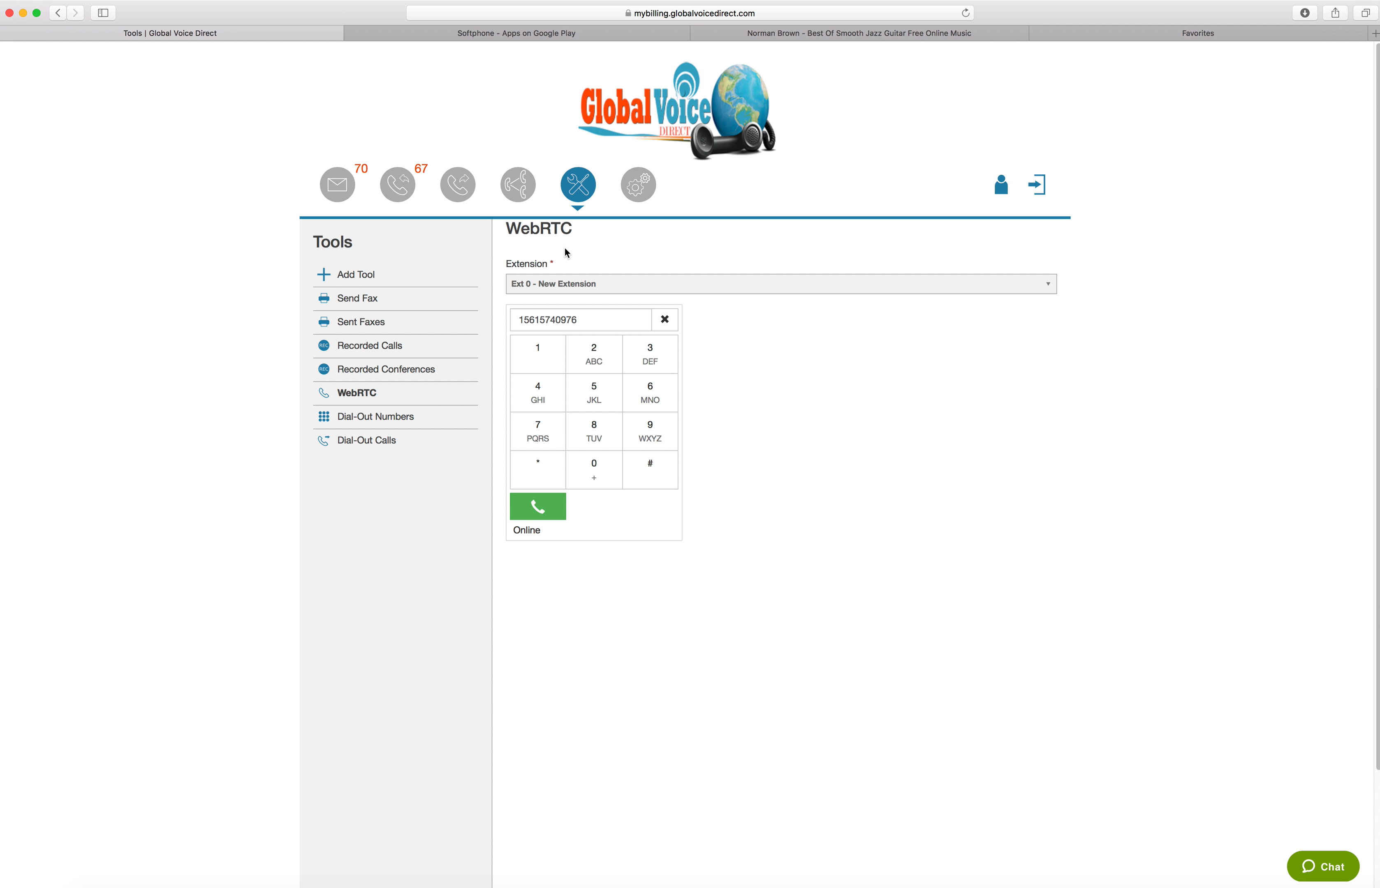
{"action": "left_click", "coordinate": [590, 288]}
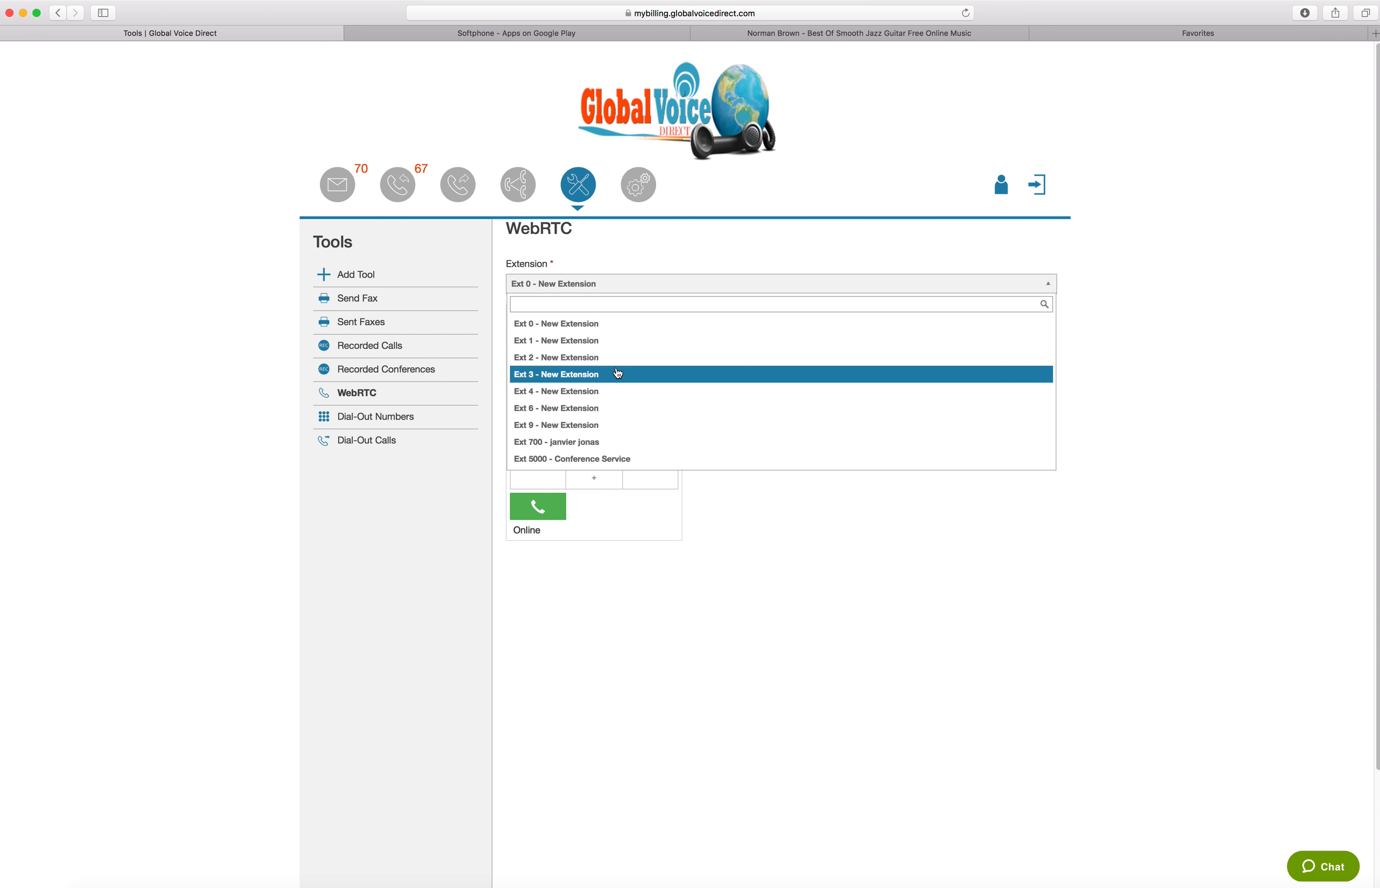
{"action": "left_click", "coordinate": [606, 341]}
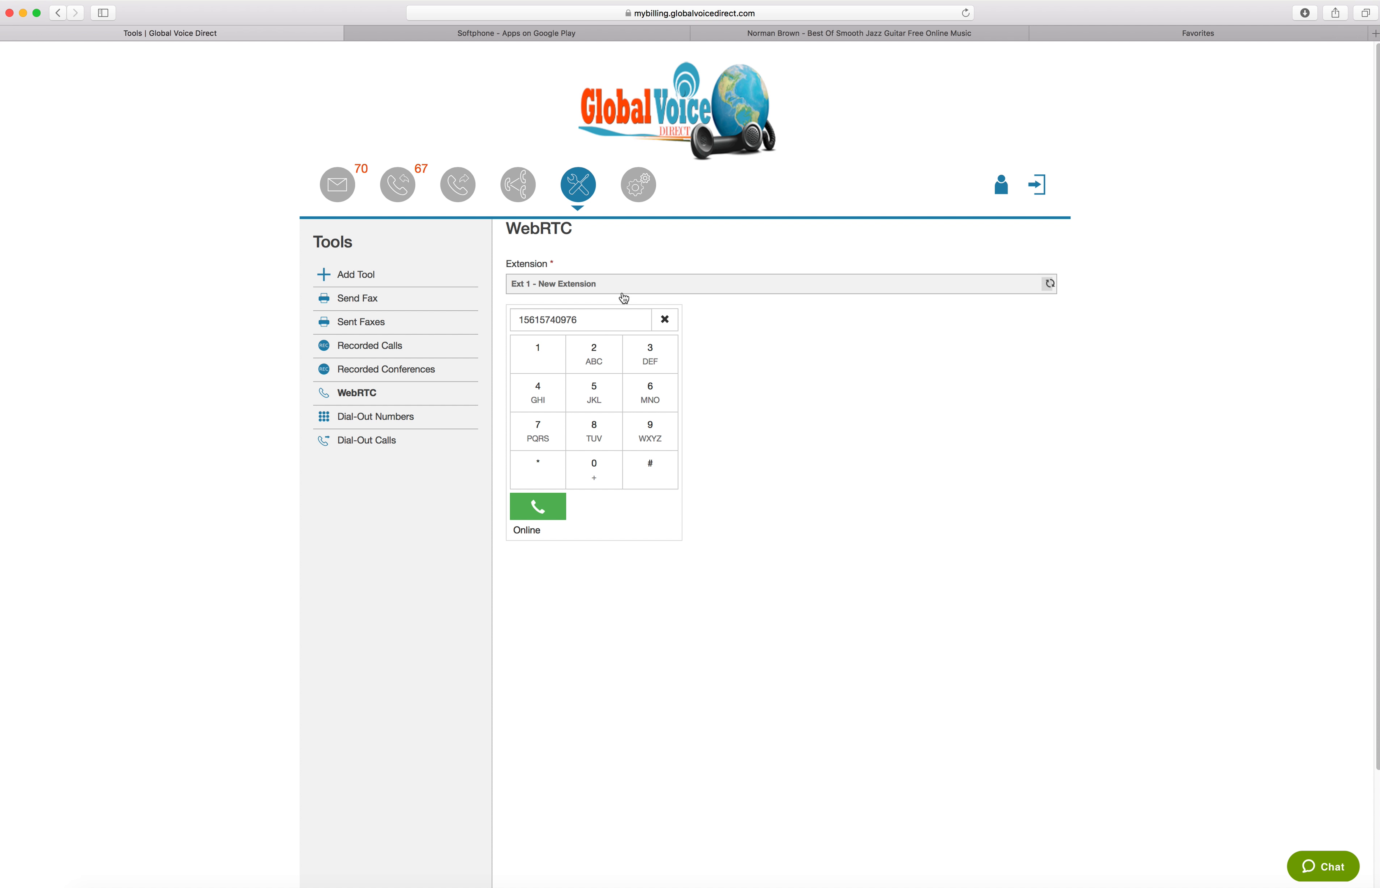
{"action": "left_click", "coordinate": [629, 287]}
{"action": "left_click", "coordinate": [603, 377]}
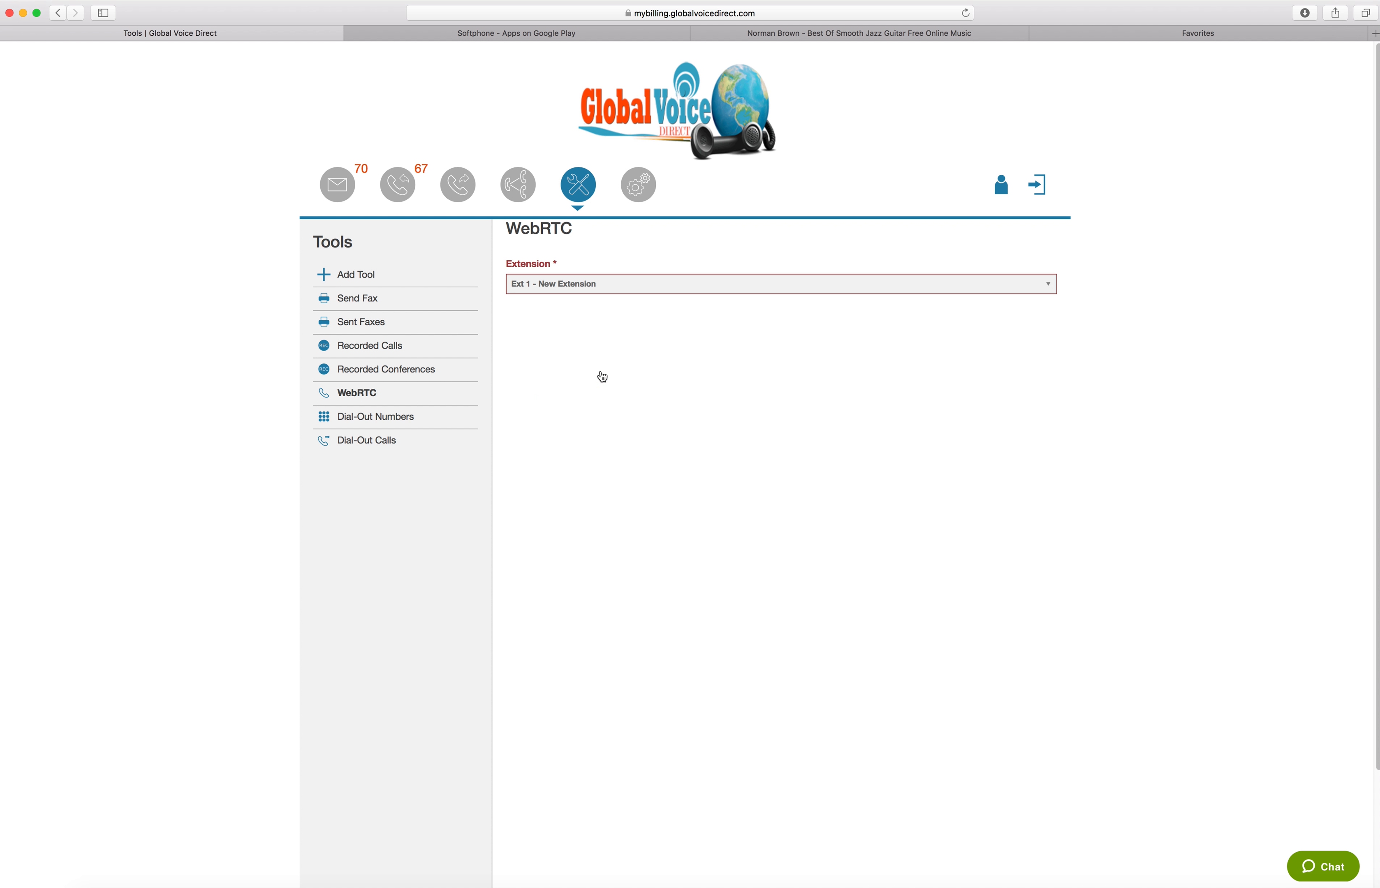
{"action": "left_click", "coordinate": [610, 290]}
{"action": "left_click", "coordinate": [594, 397]}
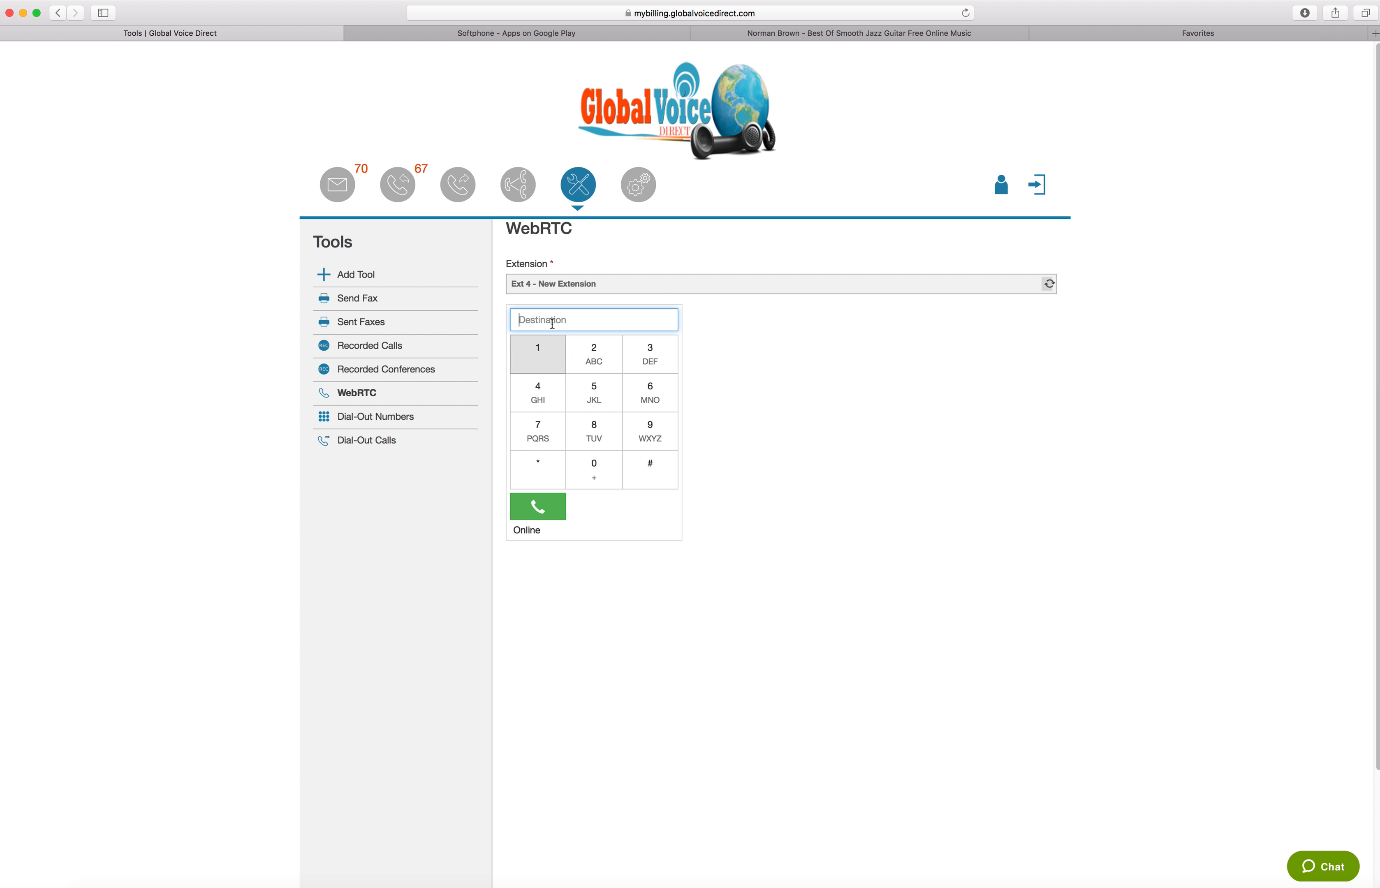
Switch the WebRTC phone to employee extension 700 and back to extension 0
{"action": "left_click", "coordinate": [561, 281]}
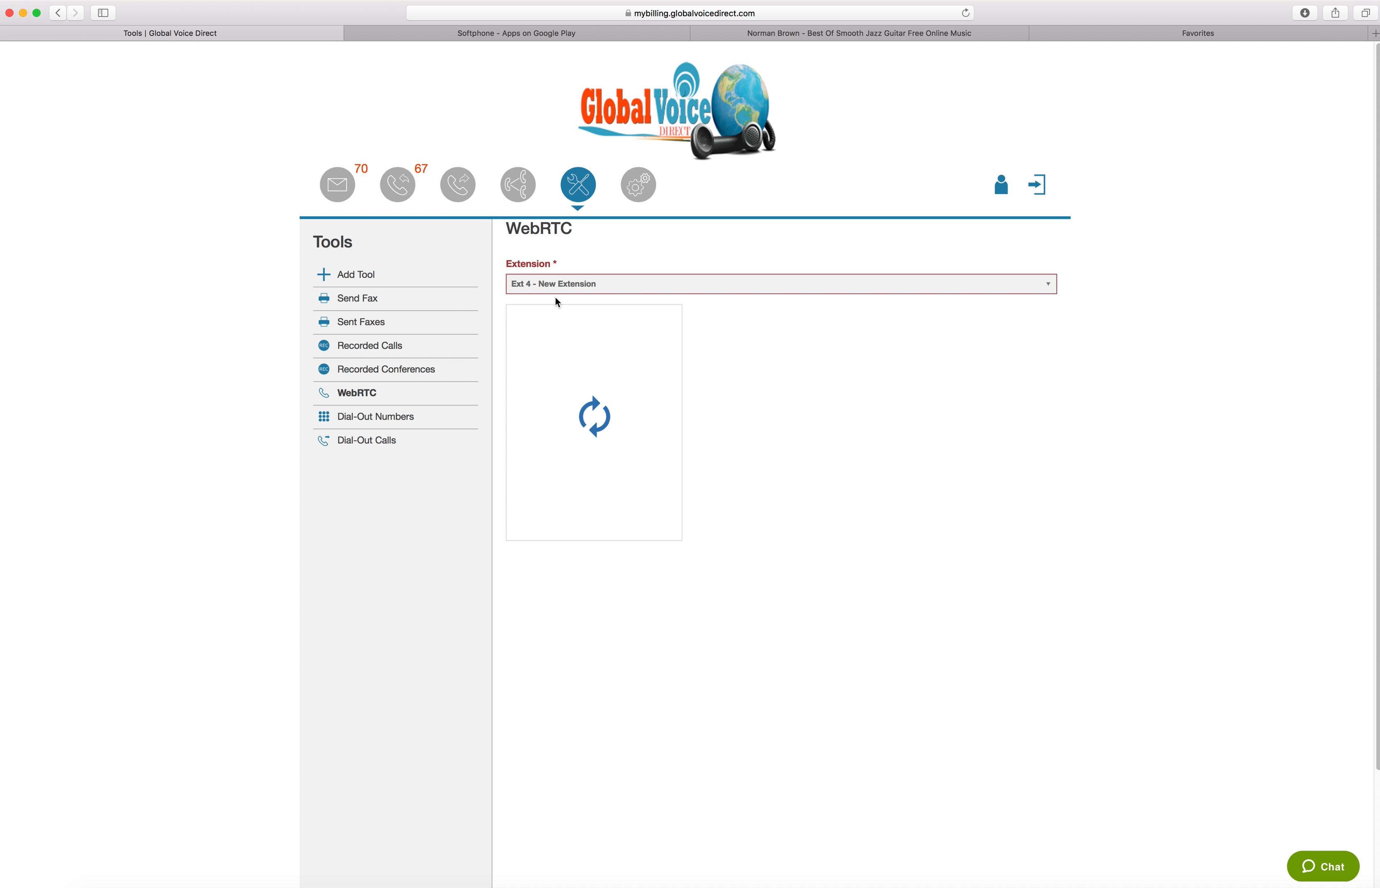
{"action": "left_click", "coordinate": [565, 284]}
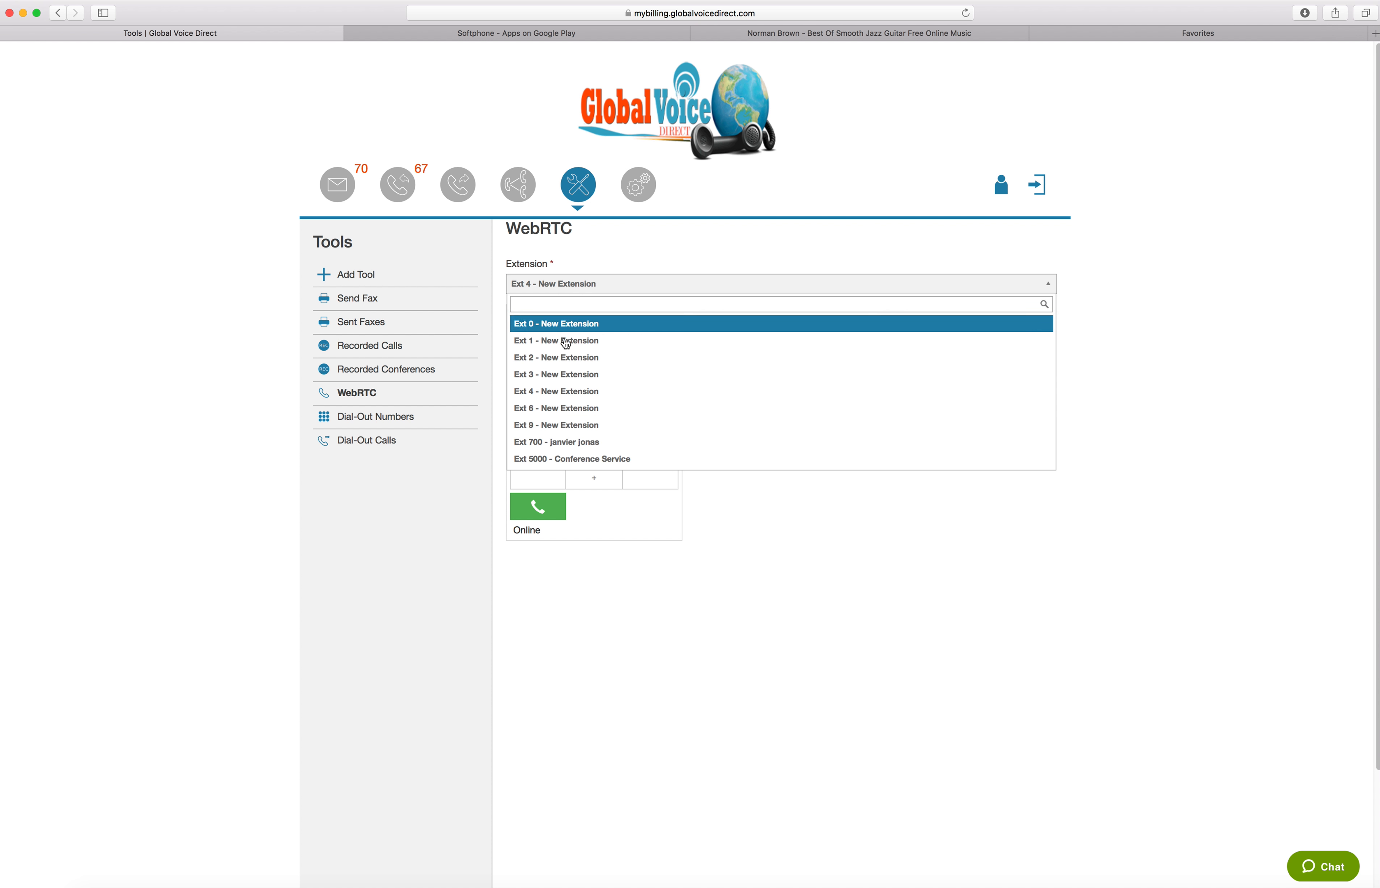
{"action": "left_click", "coordinate": [561, 442]}
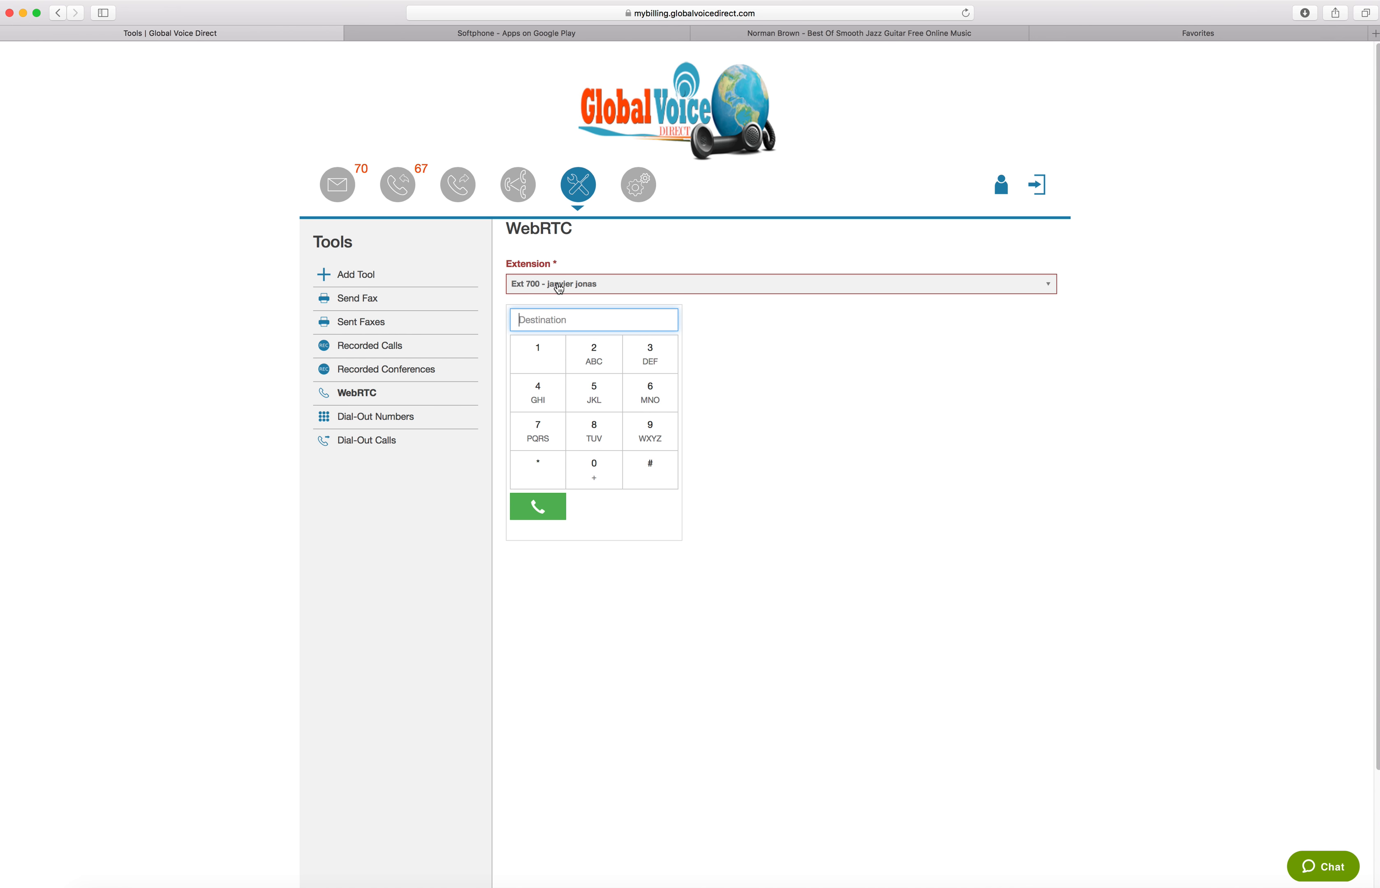
{"action": "left_click", "coordinate": [559, 288]}
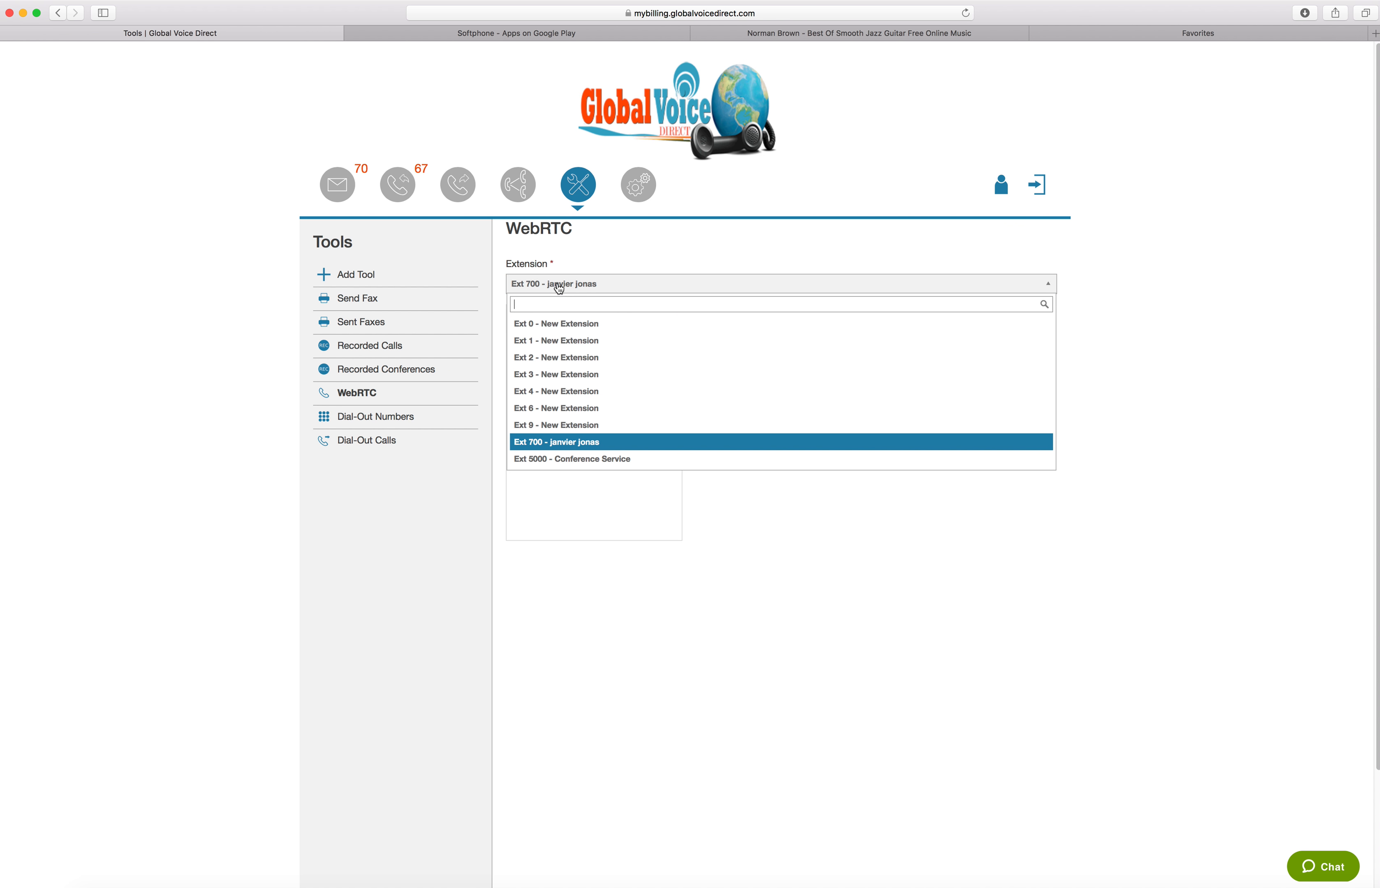
{"action": "left_click", "coordinate": [551, 325]}
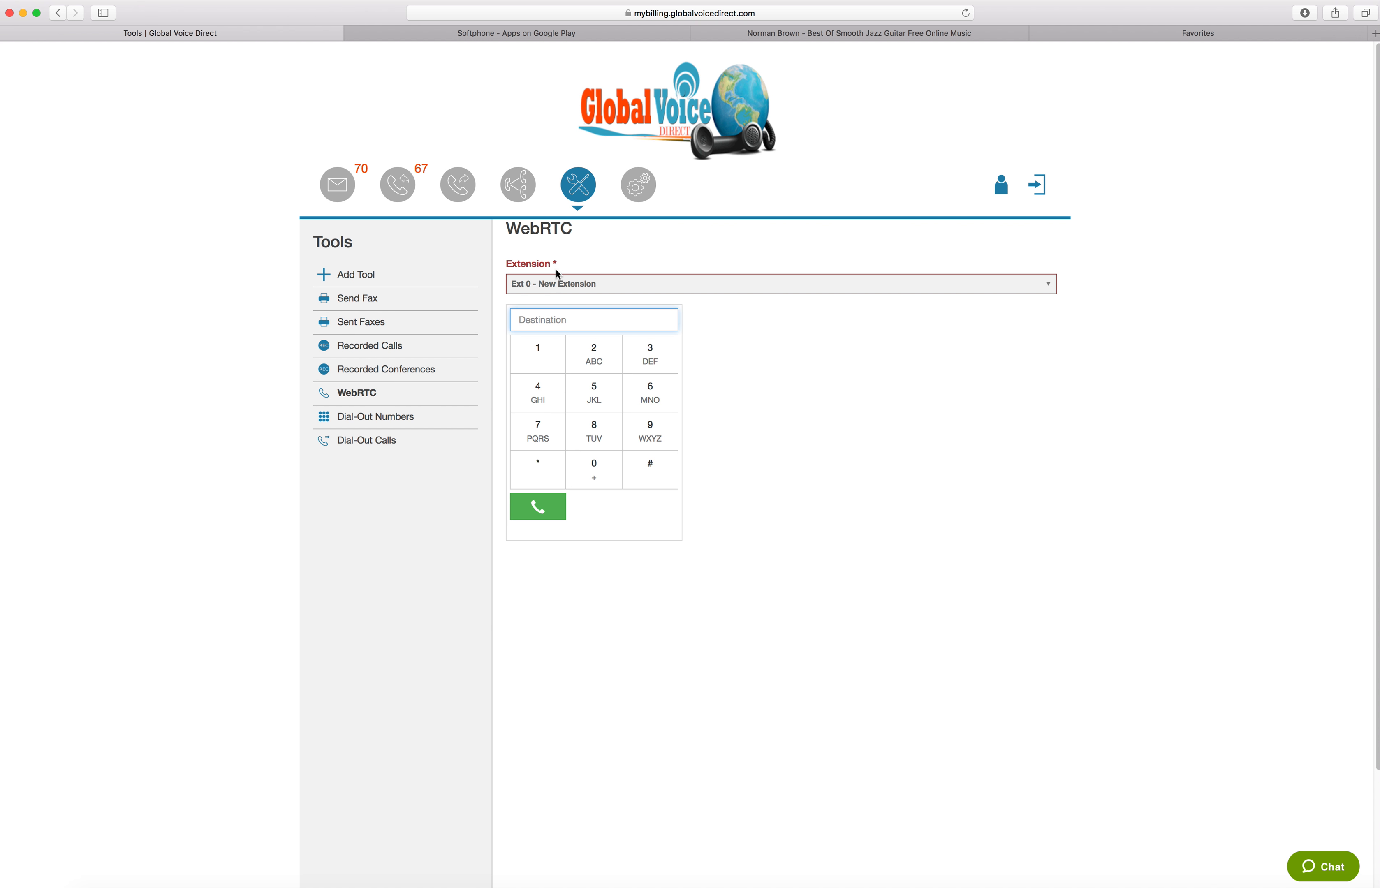
Examine the new-number form under Dial-Out Numbers, including its Contact and I will call from fields, and view the Dial-Out Calls page
{"action": "left_click", "coordinate": [360, 423]}
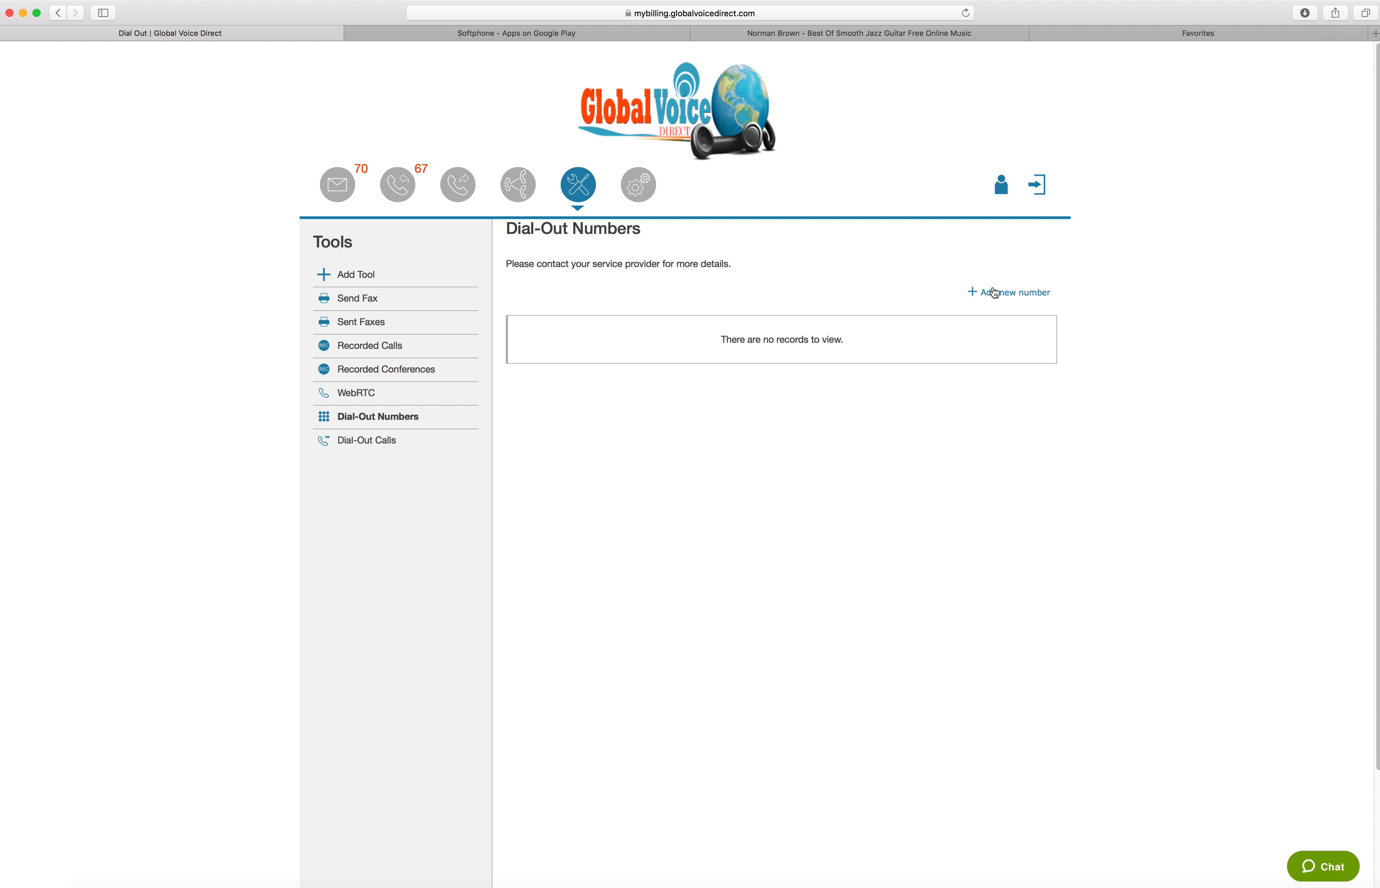
{"action": "left_click", "coordinate": [1021, 297]}
{"action": "left_click", "coordinate": [601, 336]}
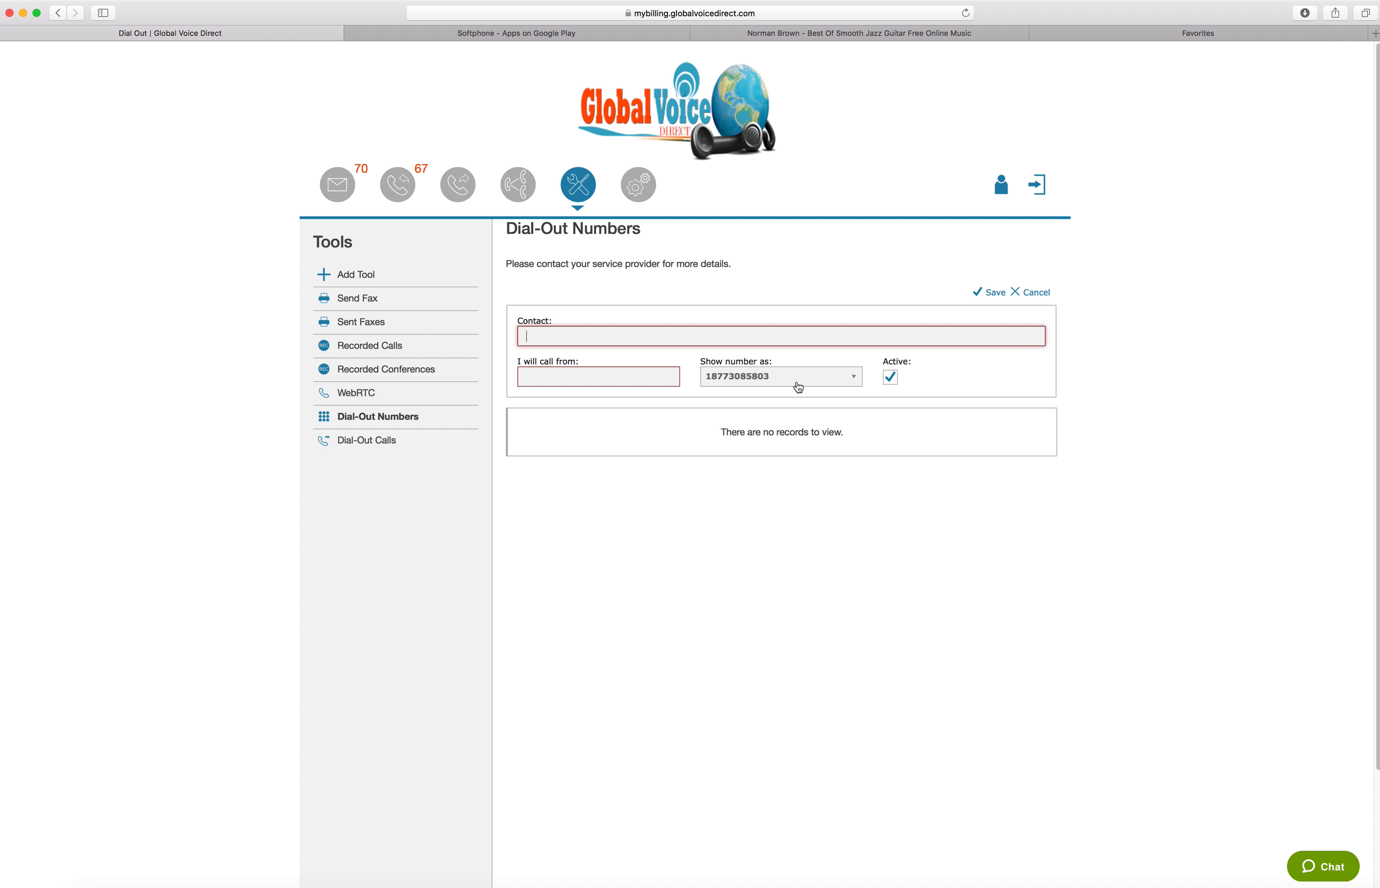
{"action": "left_click", "coordinate": [556, 380]}
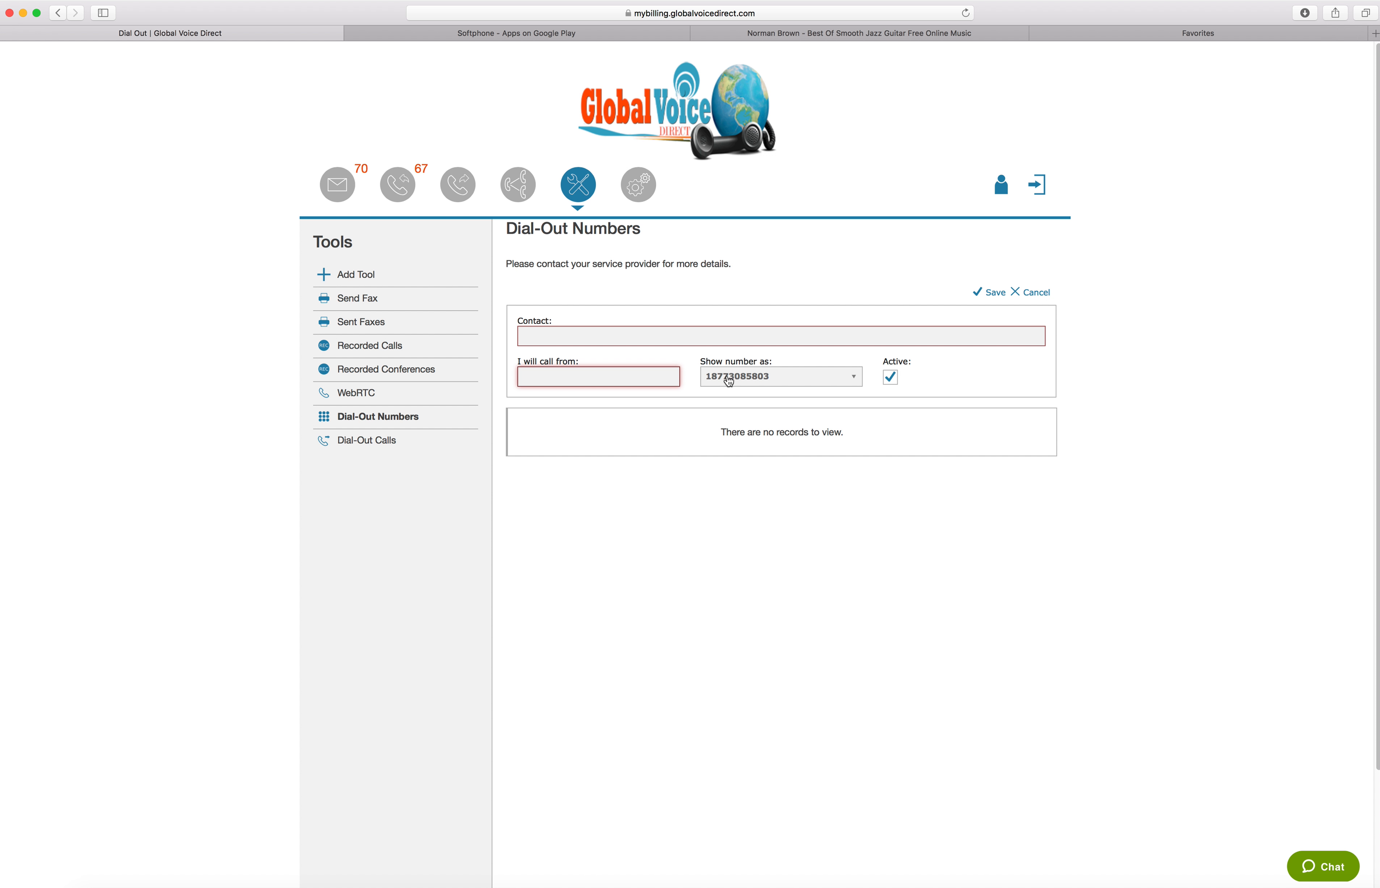
{"action": "left_click", "coordinate": [365, 442]}
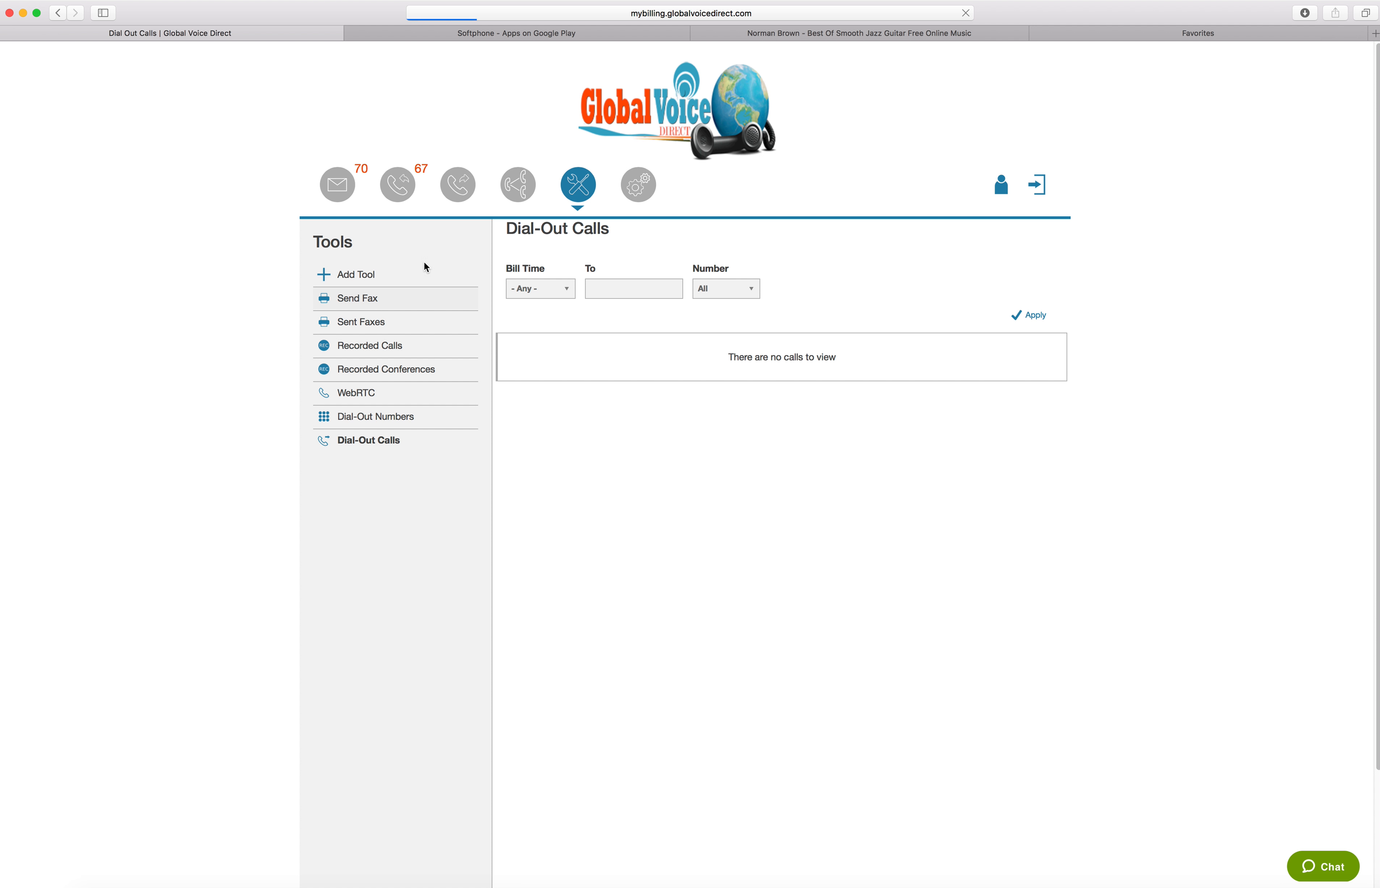
Open the Send Fax tool and enter the recipient's fax number
{"action": "left_click", "coordinate": [359, 298]}
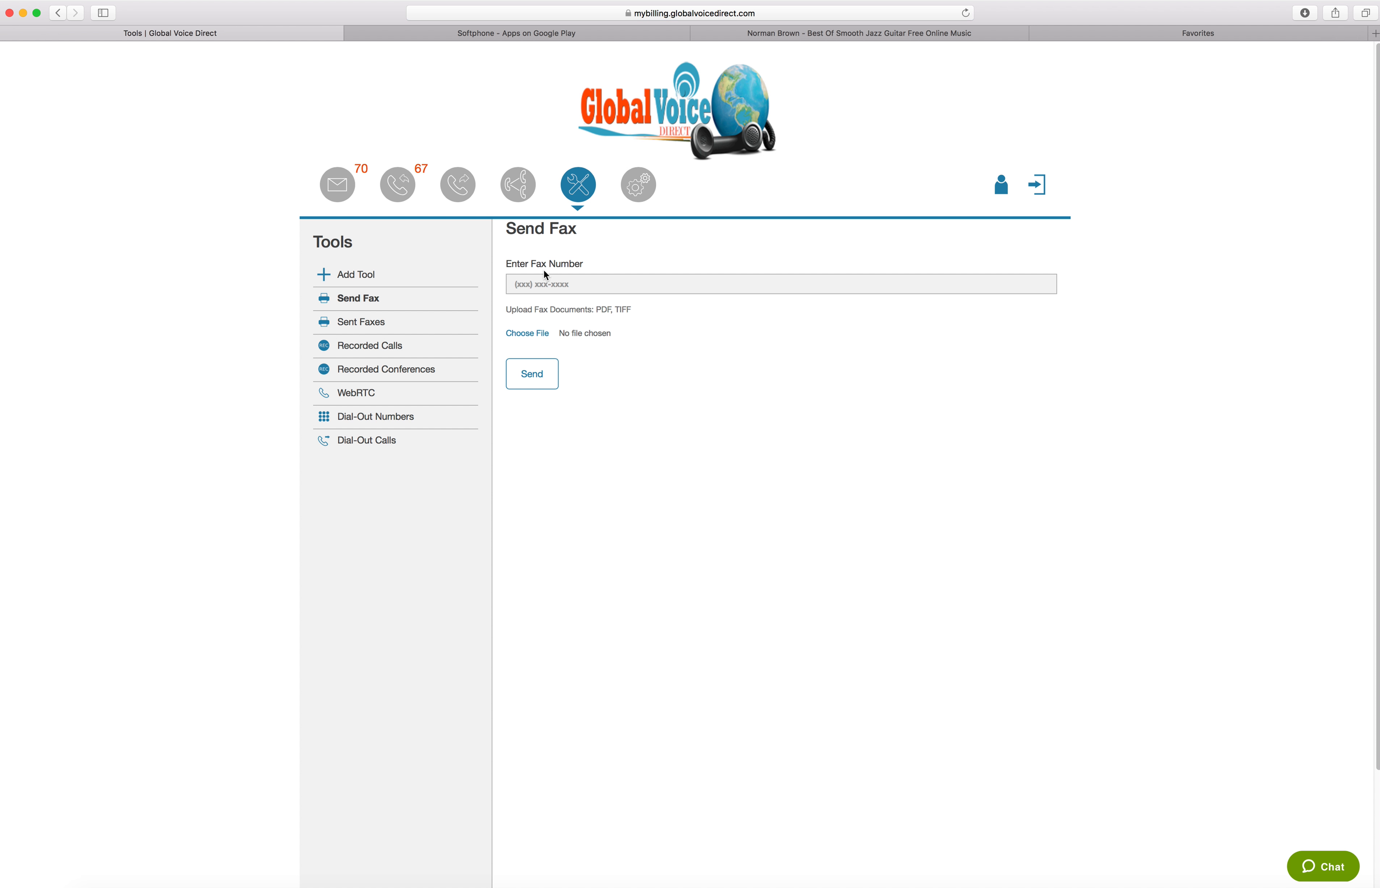
{"action": "left_click", "coordinate": [539, 284]}
{"action": "type", "text": "566"}
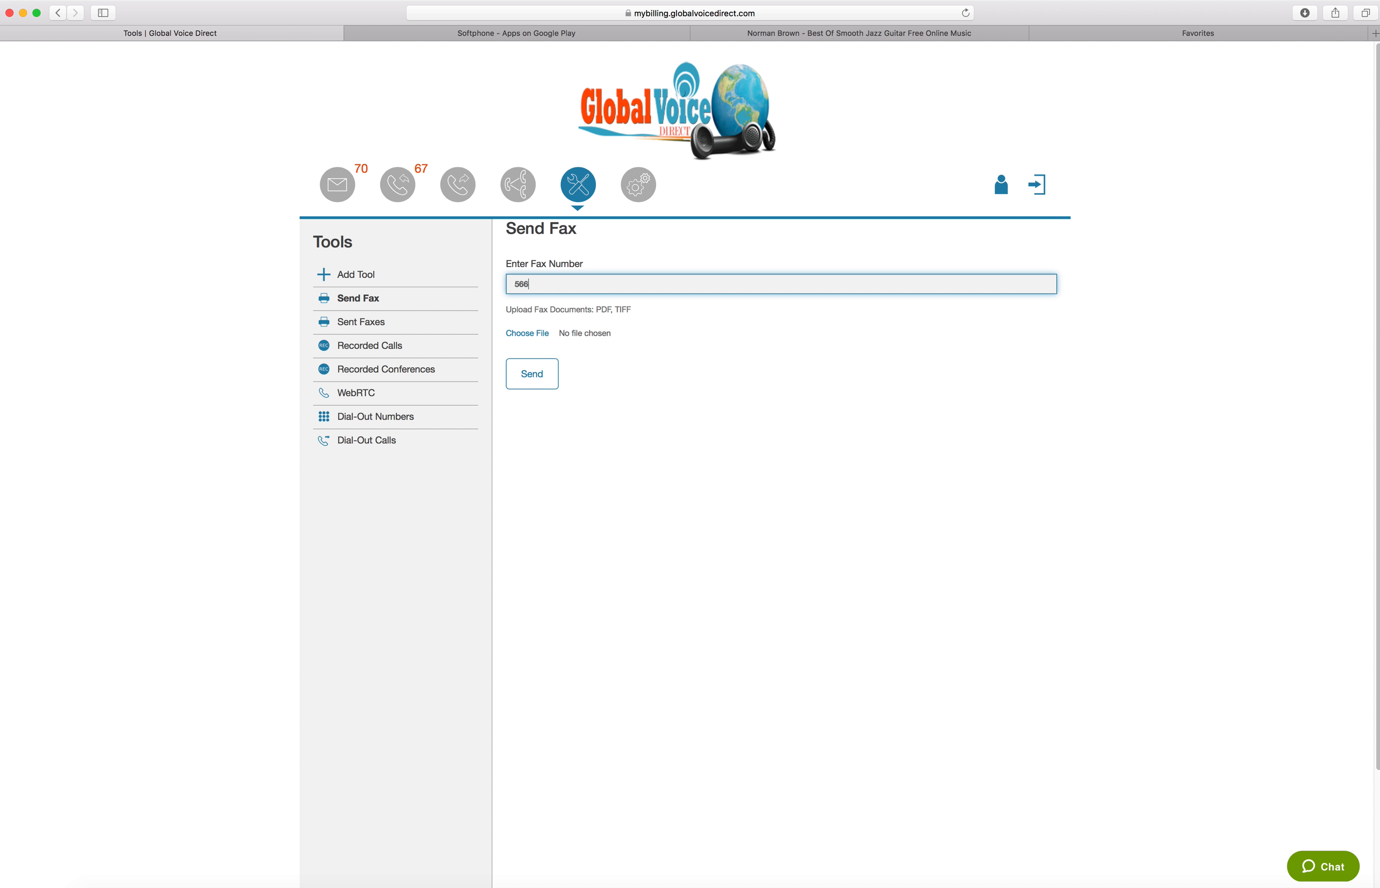
{"action": "type", "text": "1"}
{"action": "key", "text": "BackSpace"}
{"action": "key", "text": "BackSpace"}
{"action": "key", "text": "BackSpace"}
{"action": "key", "text": "BackSpace"}
{"action": "type", "text": "561"}
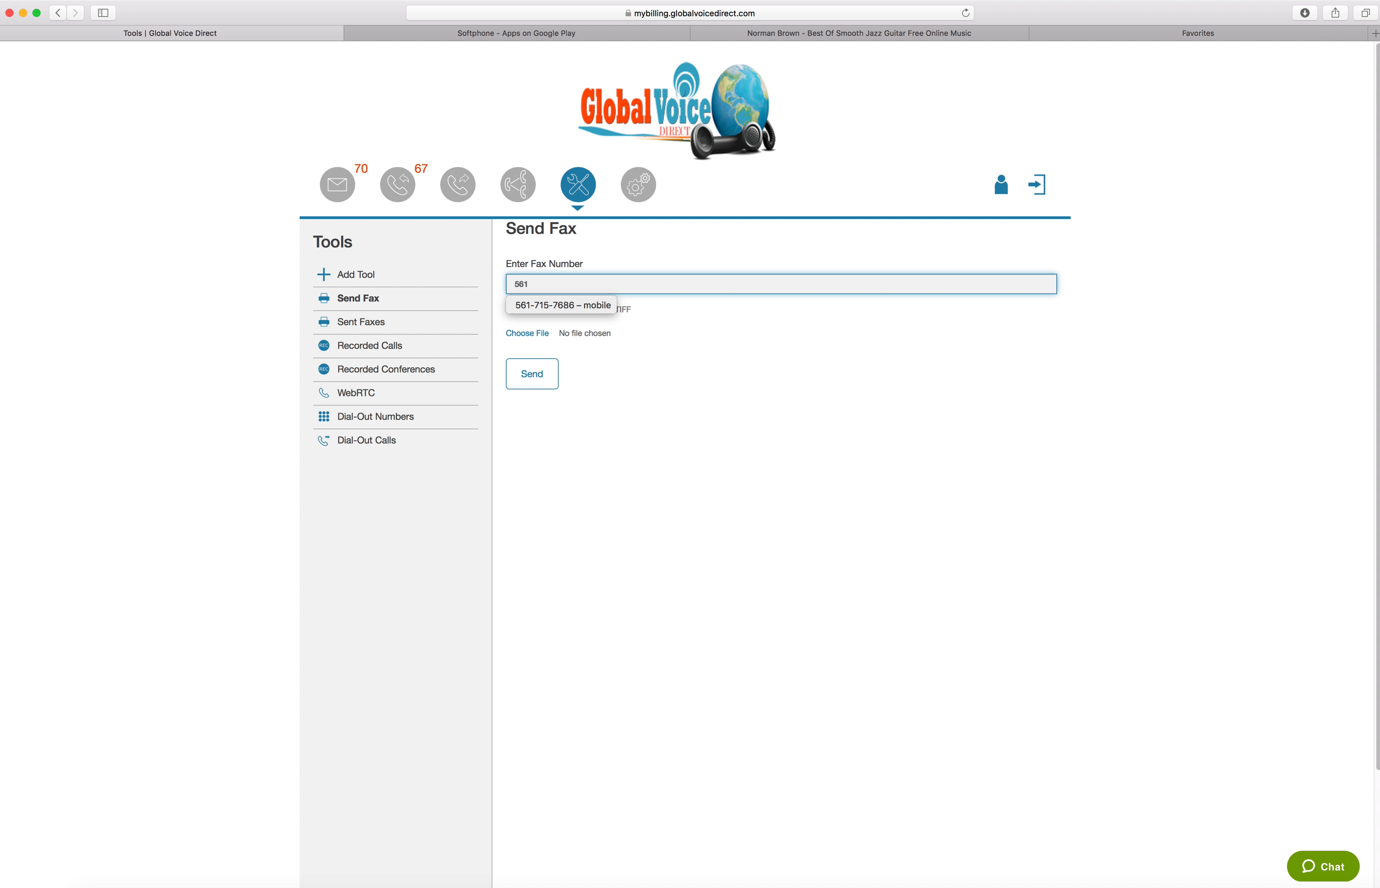
{"action": "type", "text": "5551212"}
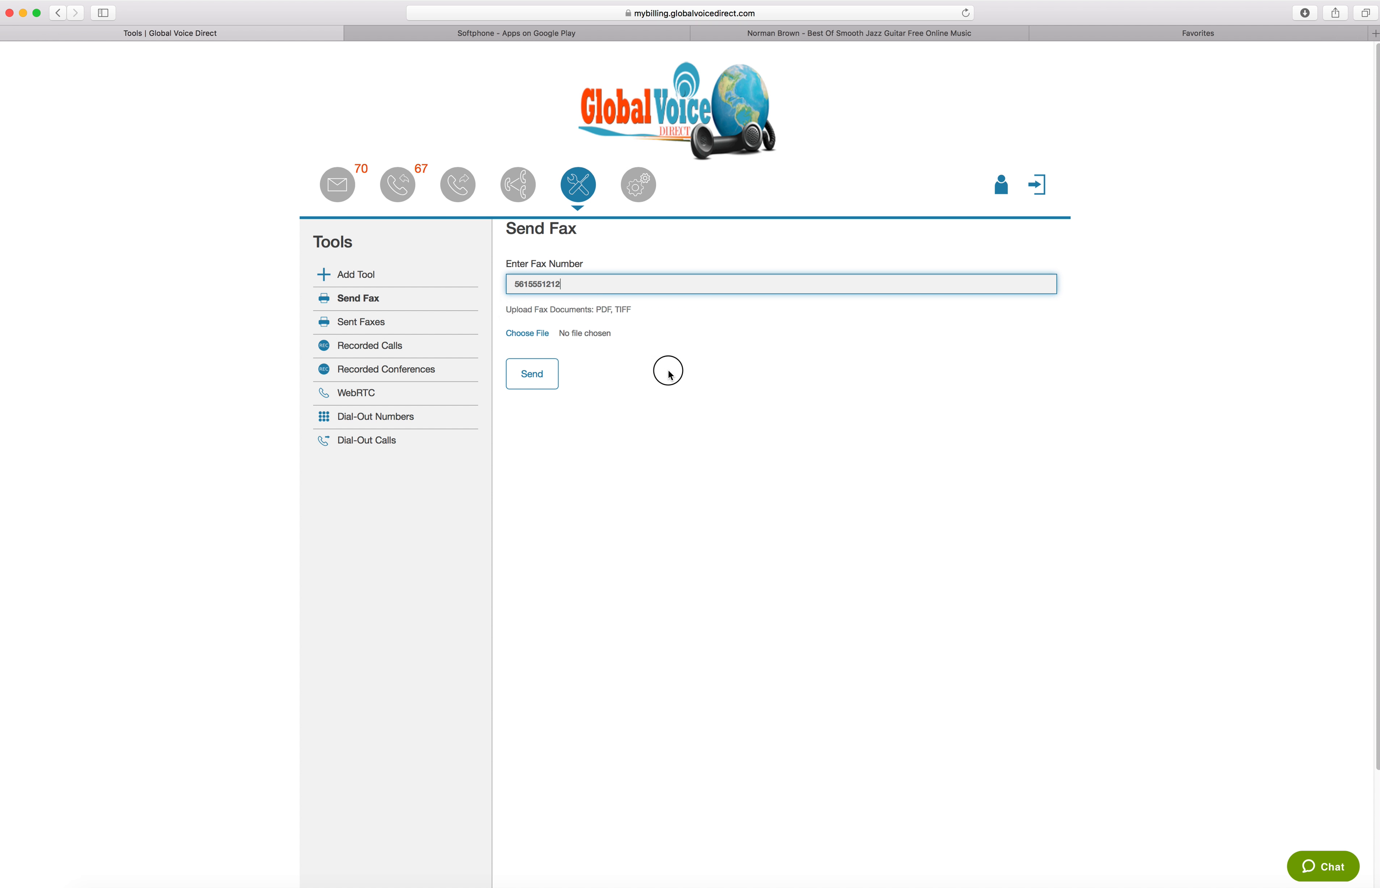
{"action": "left_click", "coordinate": [667, 371]}
Open the fax document chooser and browse the Downloads folder for a file to attach
{"action": "left_click", "coordinate": [529, 335]}
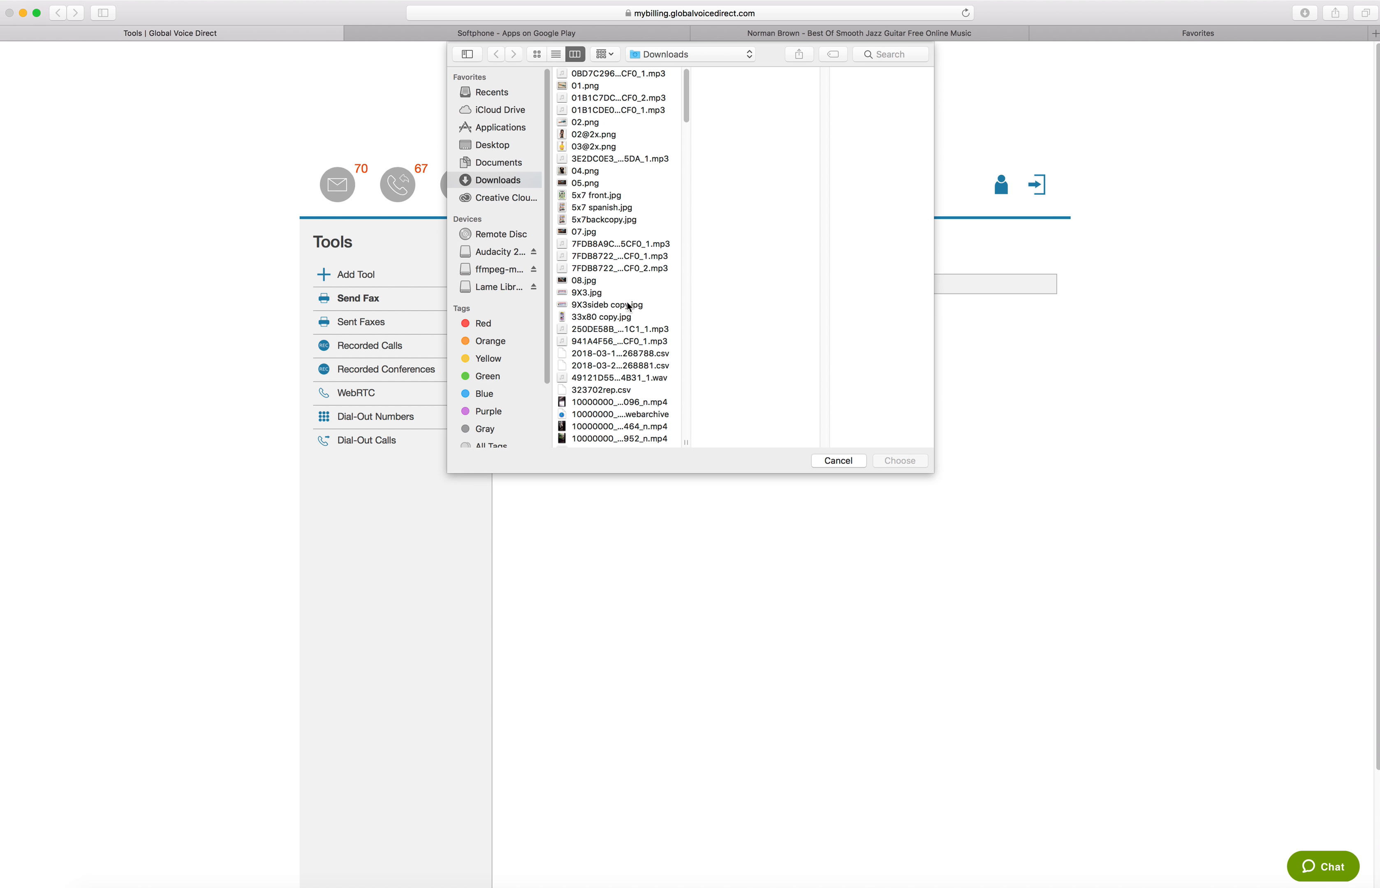
{"action": "left_click_drag", "start_coordinate": [687, 115], "coordinate": [679, 333]}
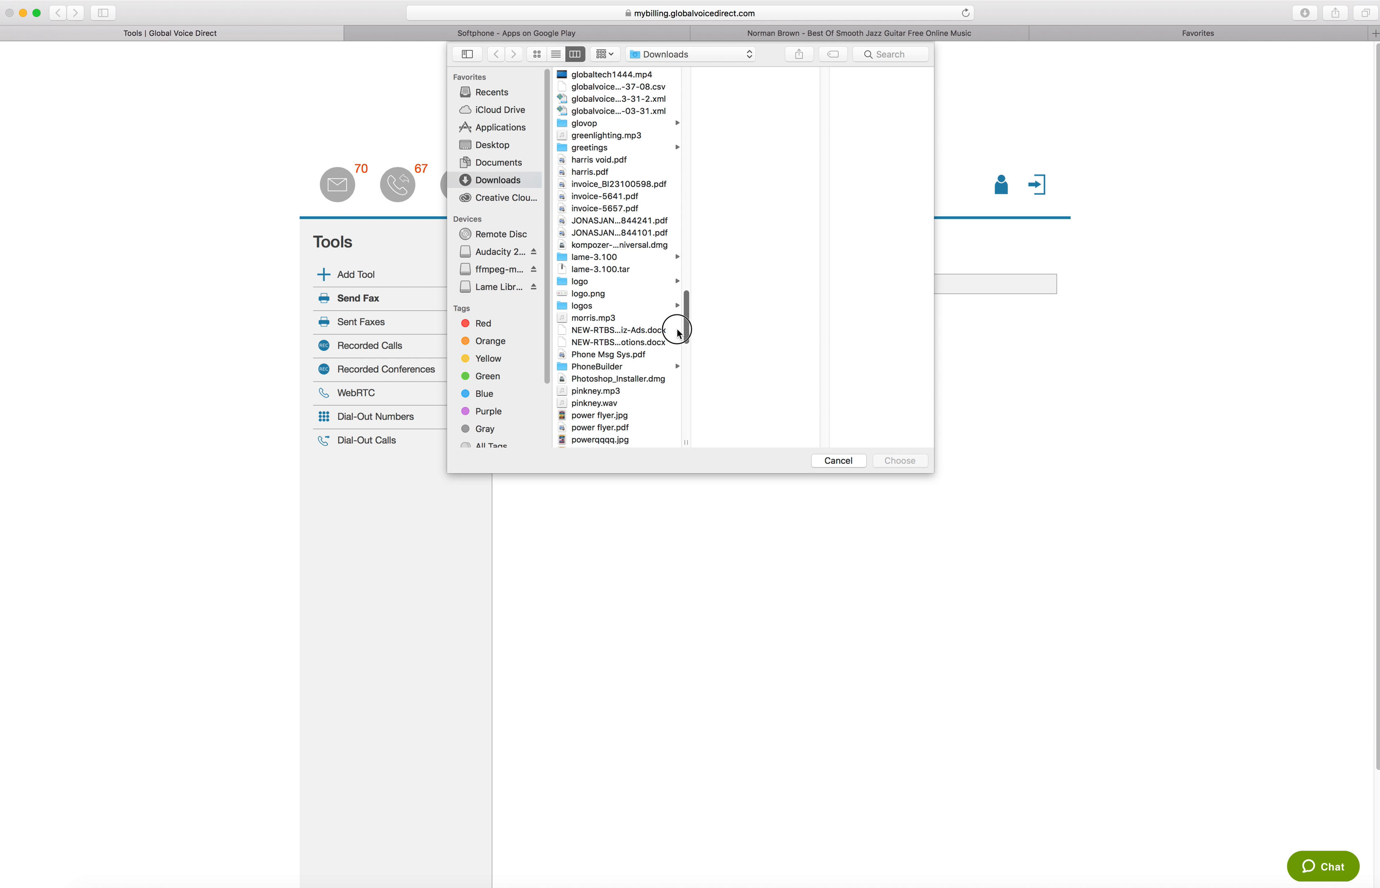
{"action": "left_click", "coordinate": [609, 138]}
{"action": "left_click_drag", "start_coordinate": [686, 308], "coordinate": [685, 358]}
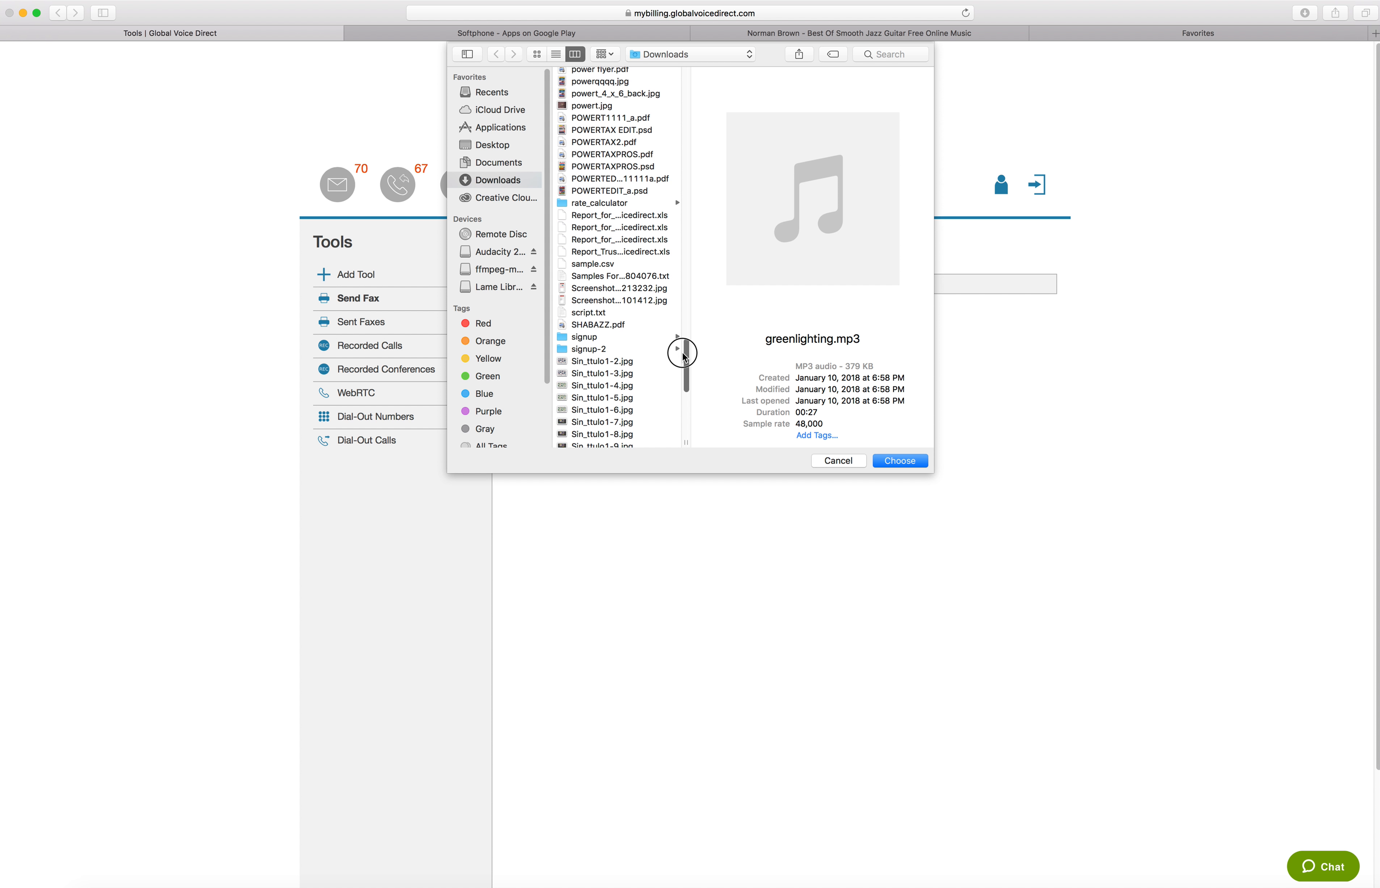
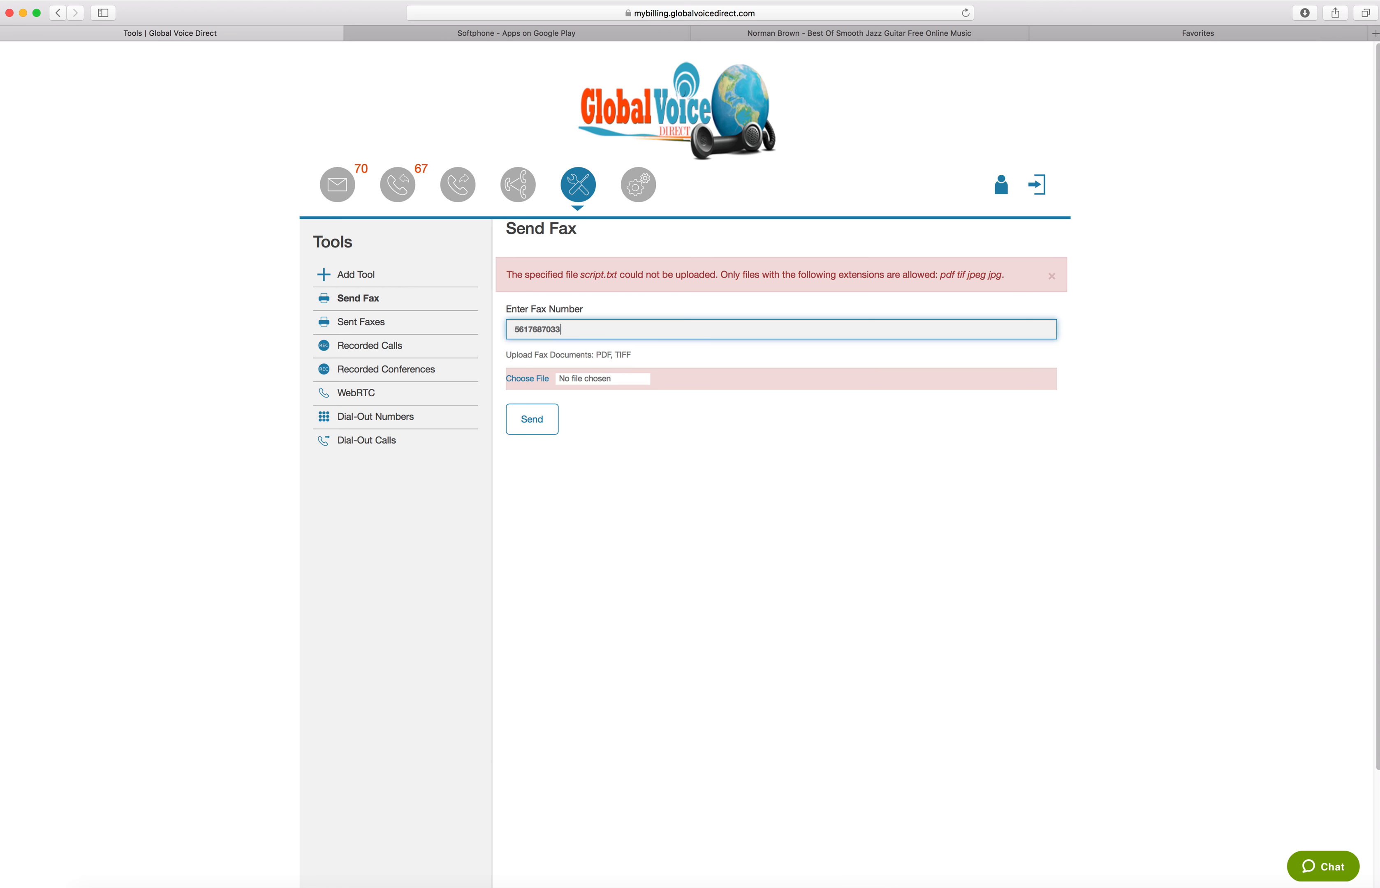
Attach Unknown.jpeg from the Desktop folder as the fax document
{"action": "left_click", "coordinate": [529, 380]}
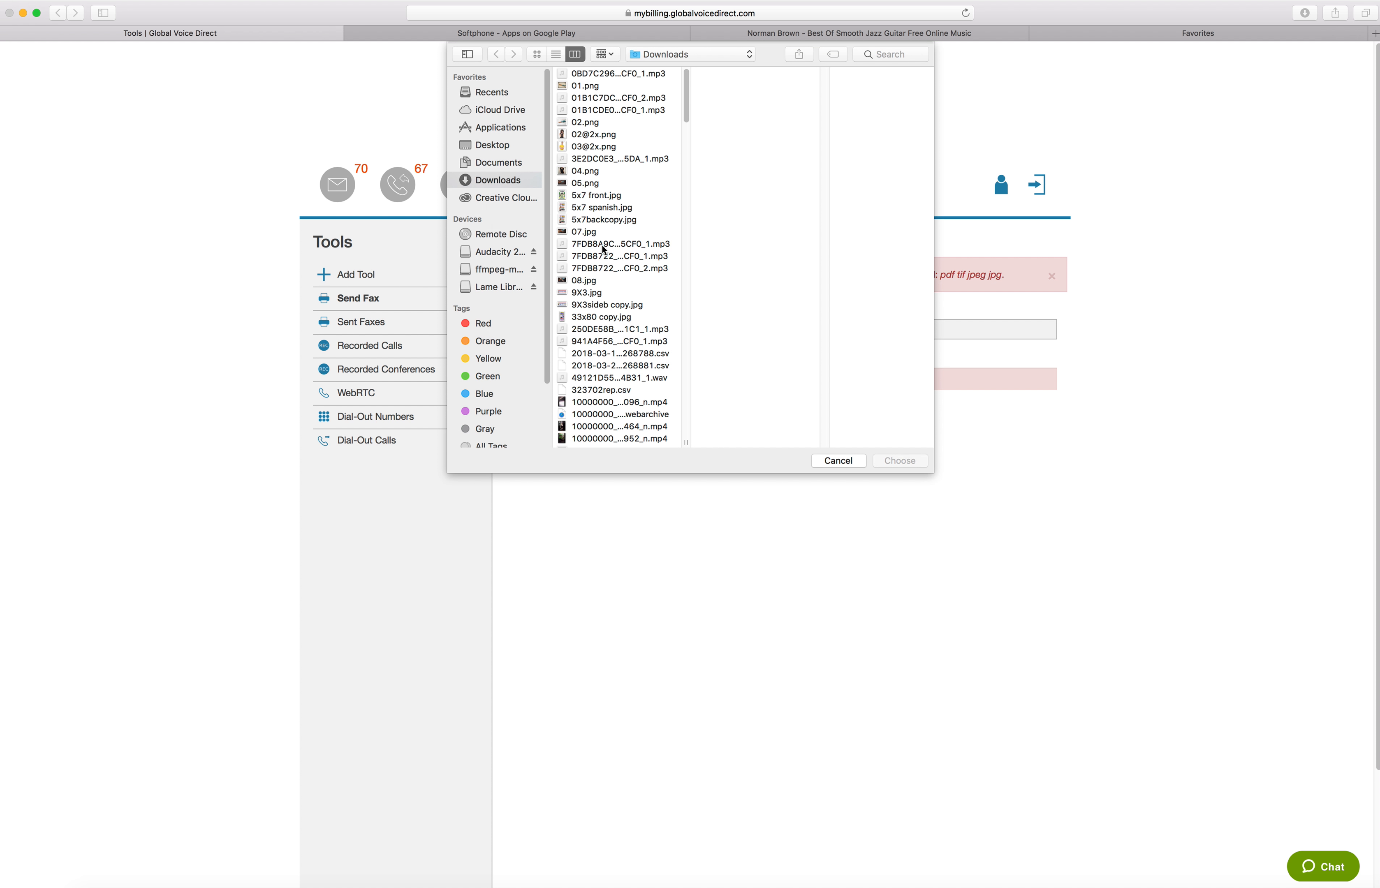
{"action": "left_click_drag", "start_coordinate": [690, 105], "coordinate": [684, 165]}
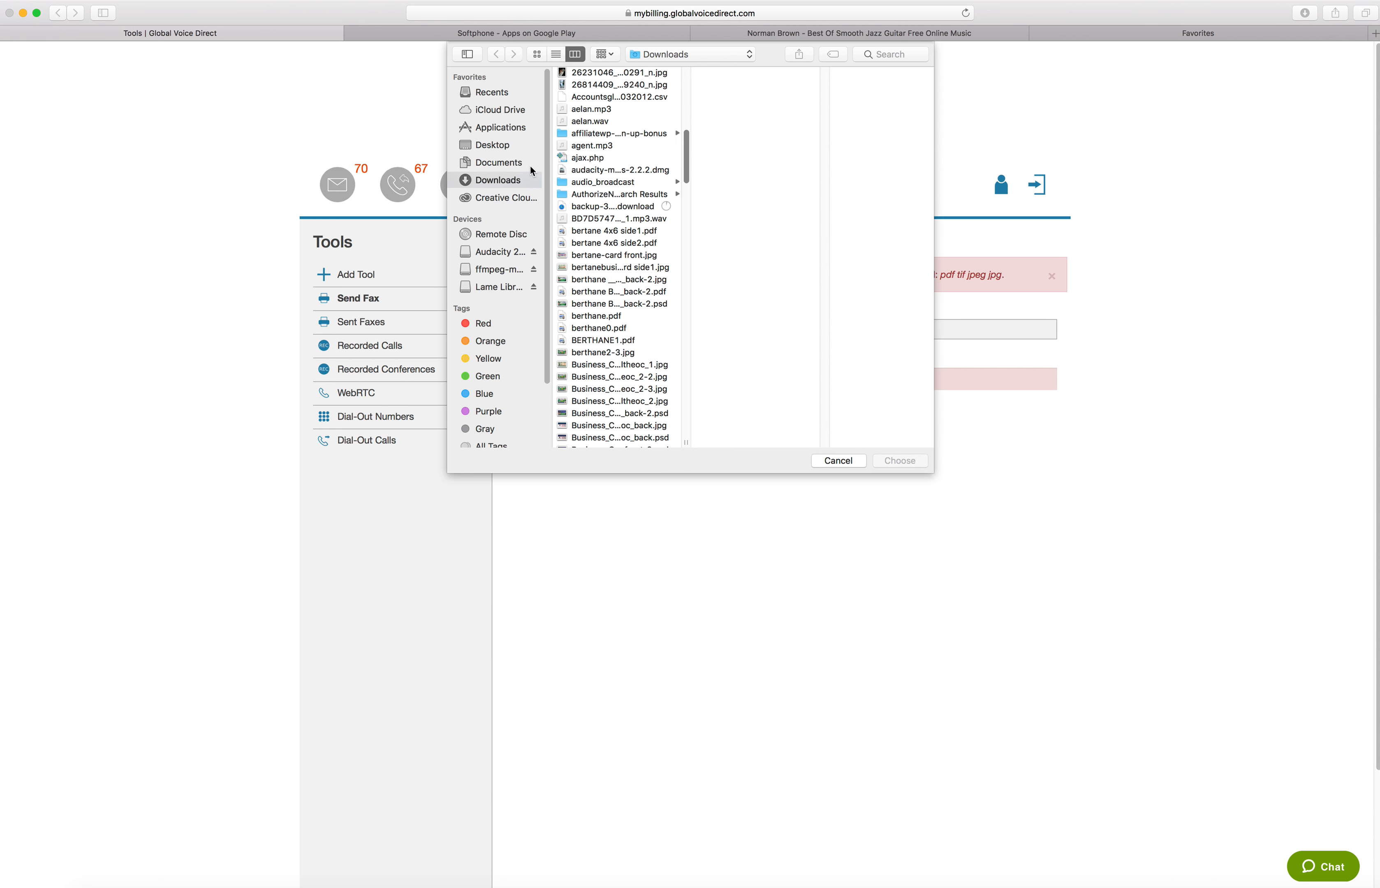
{"action": "left_click", "coordinate": [490, 145]}
{"action": "left_click_drag", "start_coordinate": [683, 144], "coordinate": [677, 204]}
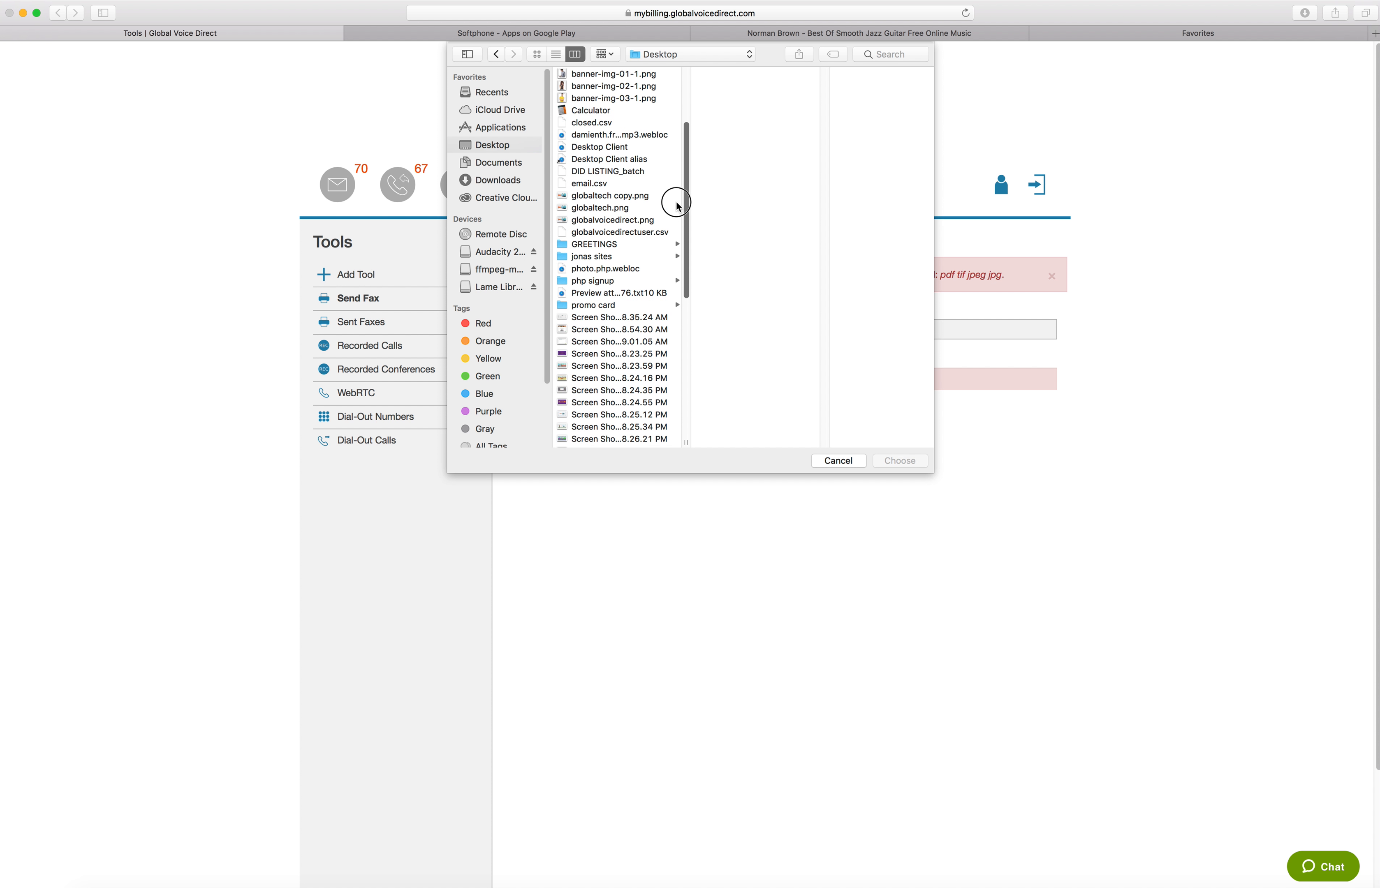
{"action": "left_click", "coordinate": [611, 195]}
{"action": "left_click", "coordinate": [616, 212]}
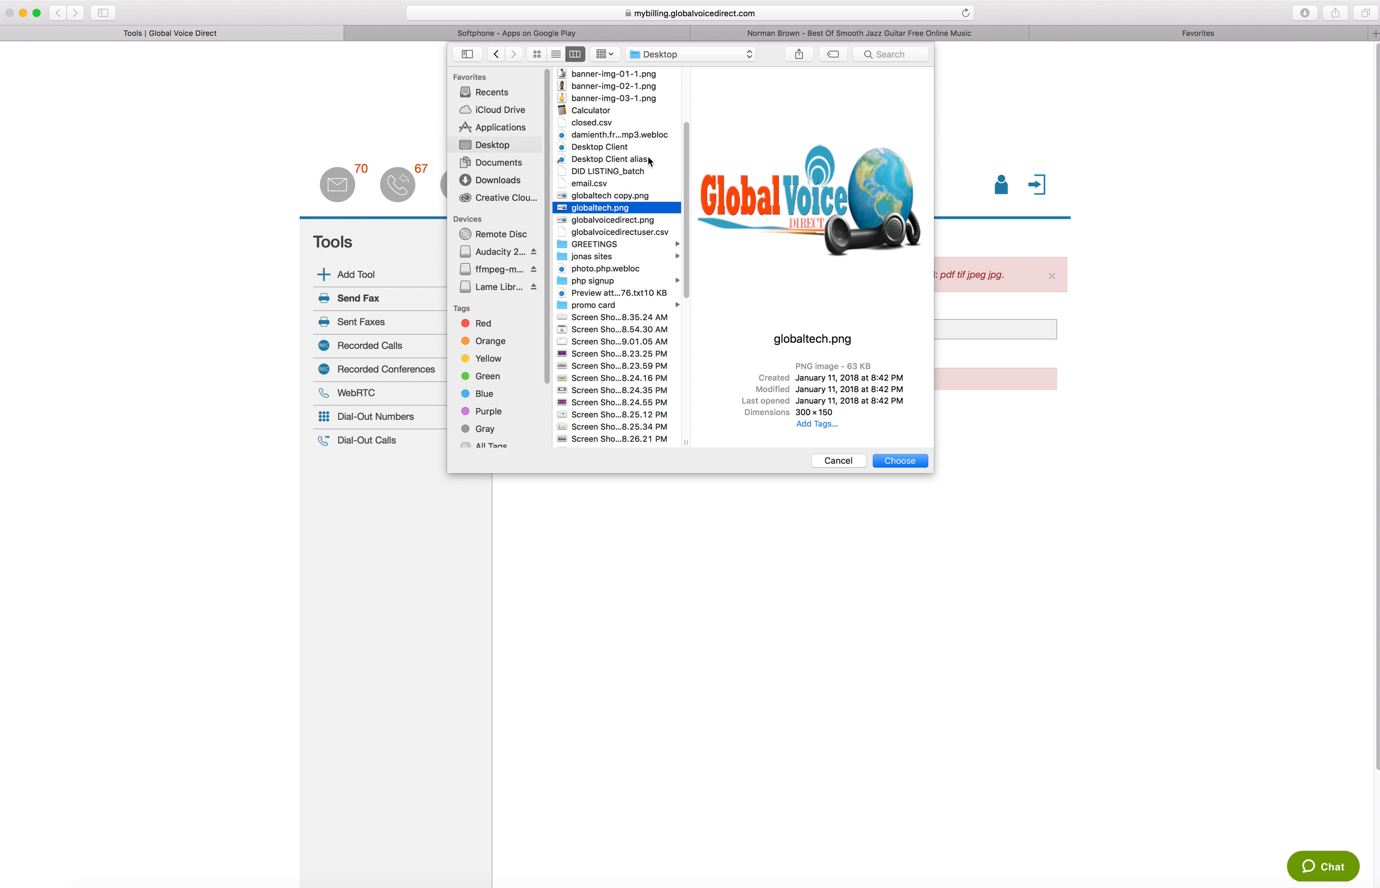
{"action": "left_click_drag", "start_coordinate": [679, 160], "coordinate": [674, 273]}
{"action": "left_click", "coordinate": [641, 220]}
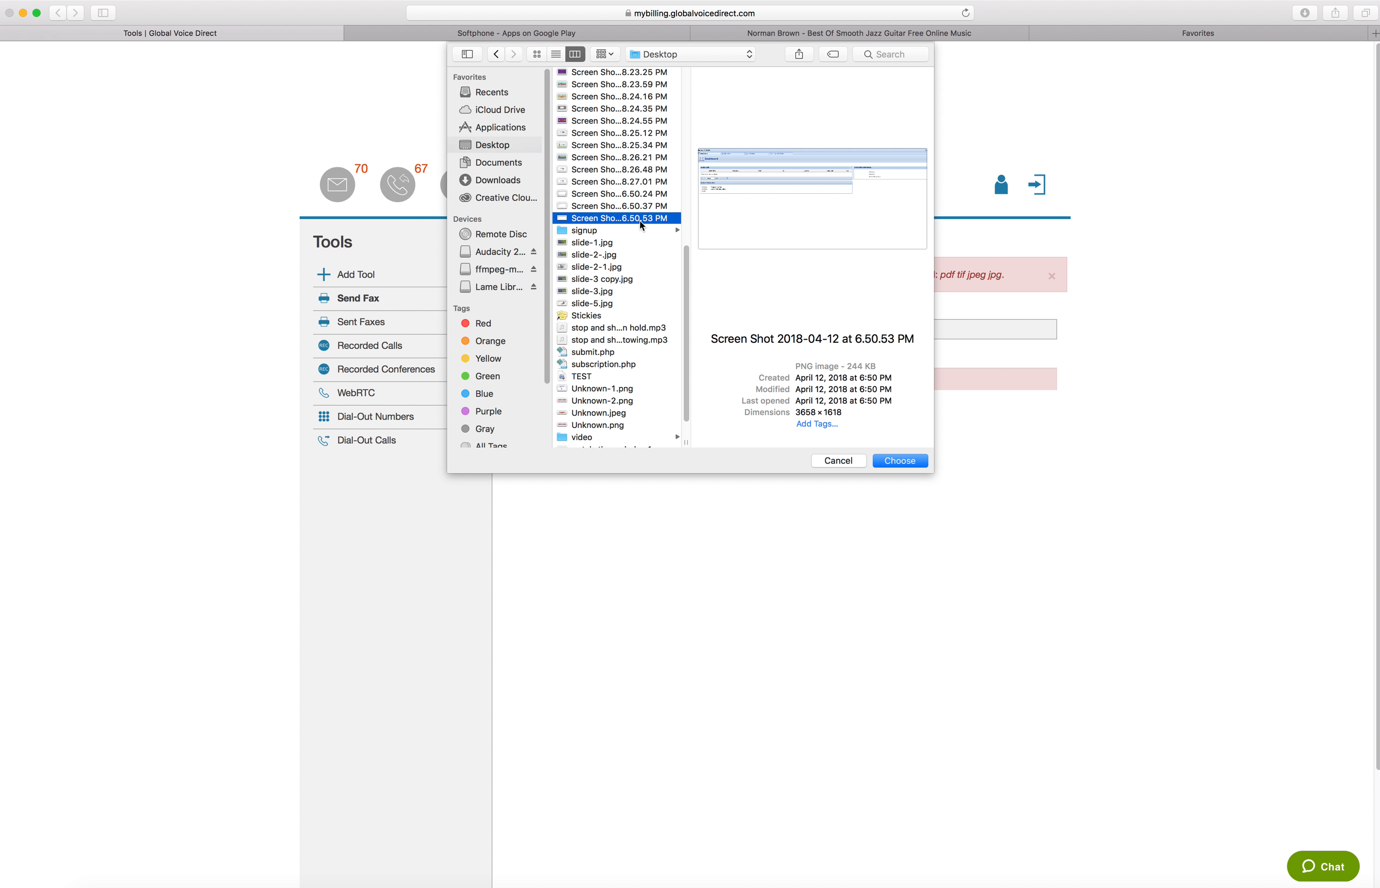
{"action": "left_click", "coordinate": [631, 195]}
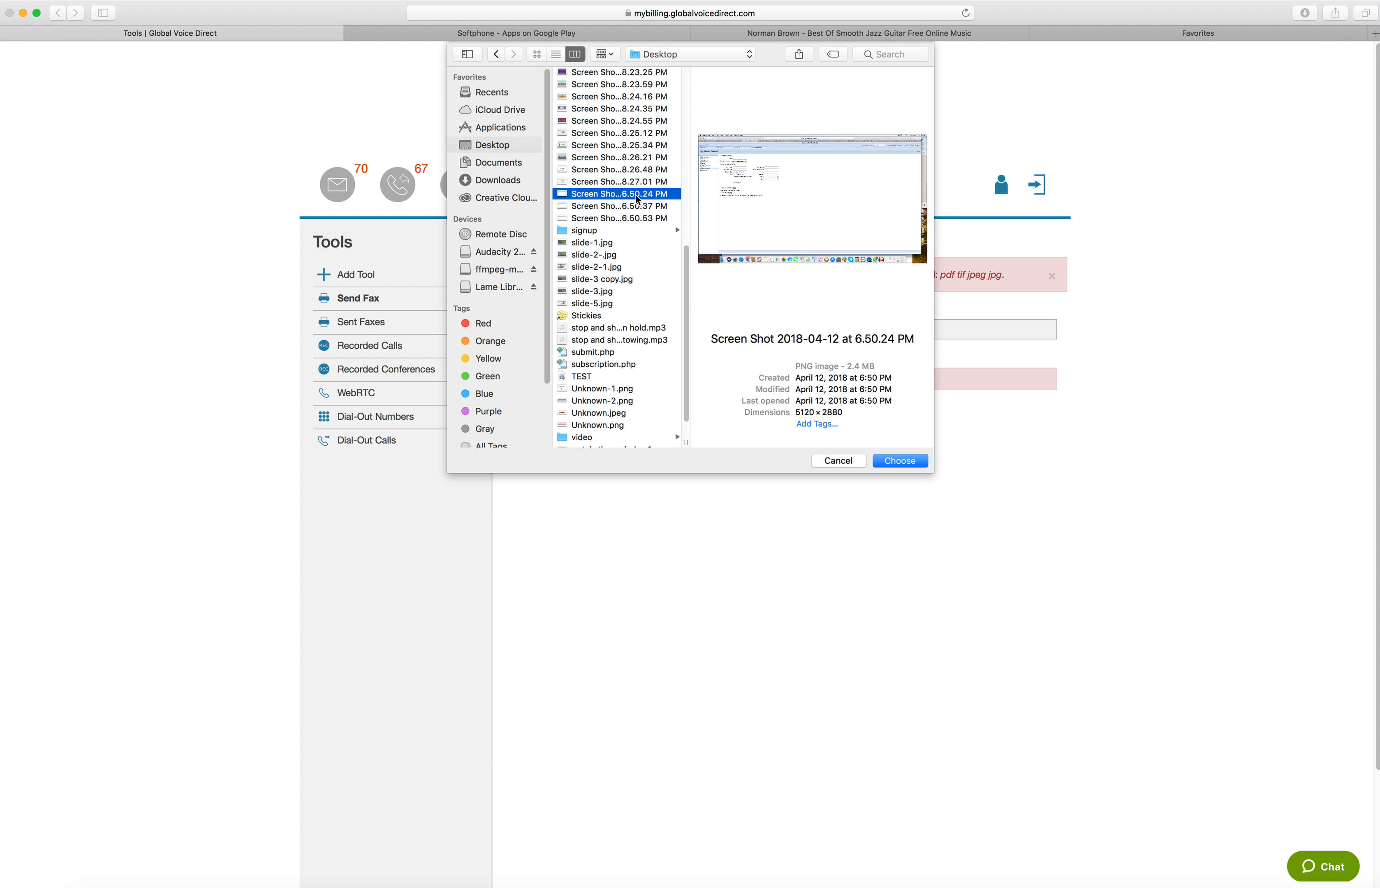
{"action": "left_click_drag", "start_coordinate": [689, 297], "coordinate": [682, 377]}
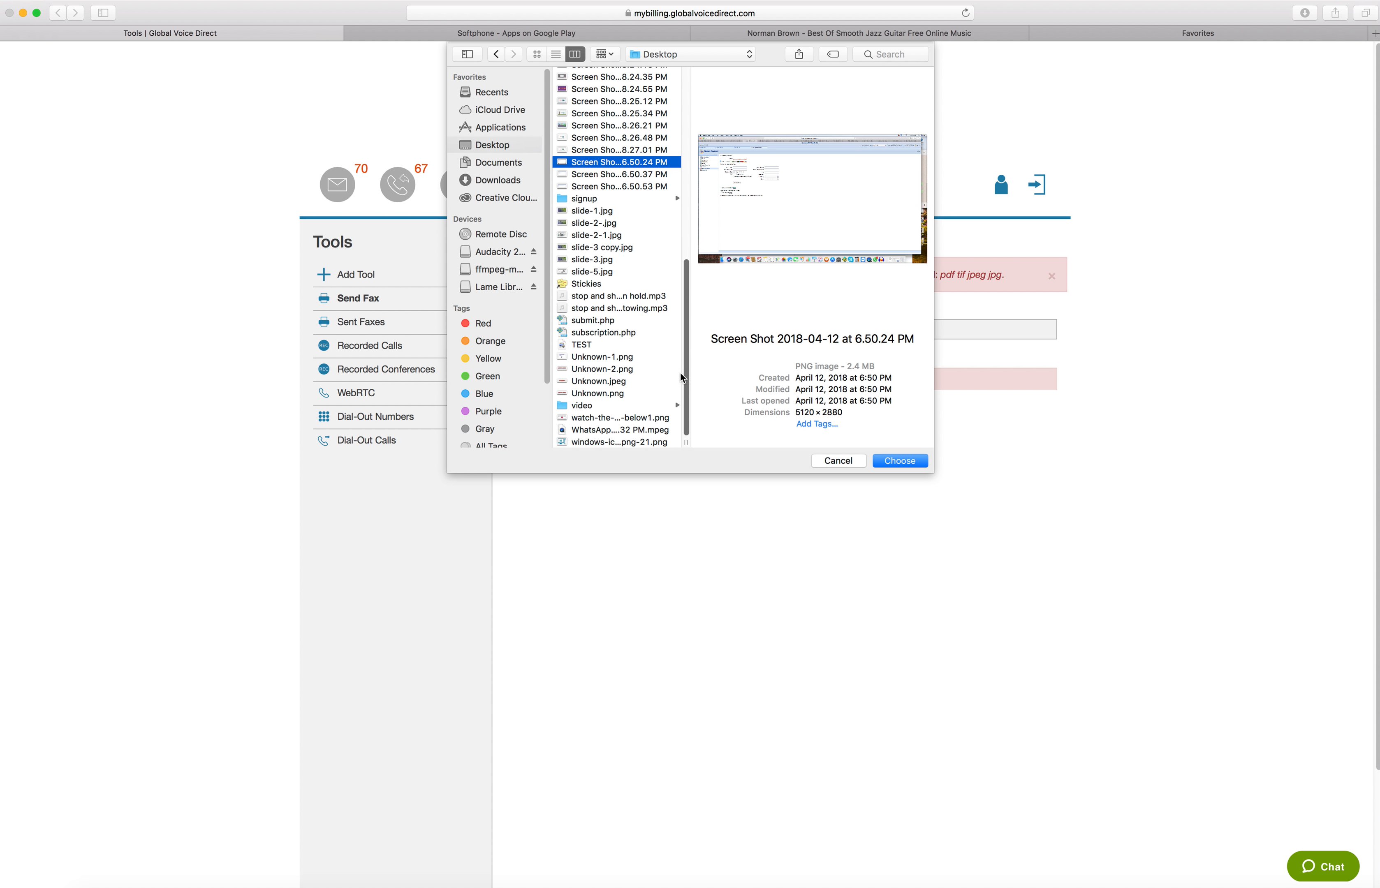
{"action": "left_click", "coordinate": [628, 383]}
{"action": "left_click", "coordinate": [906, 464]}
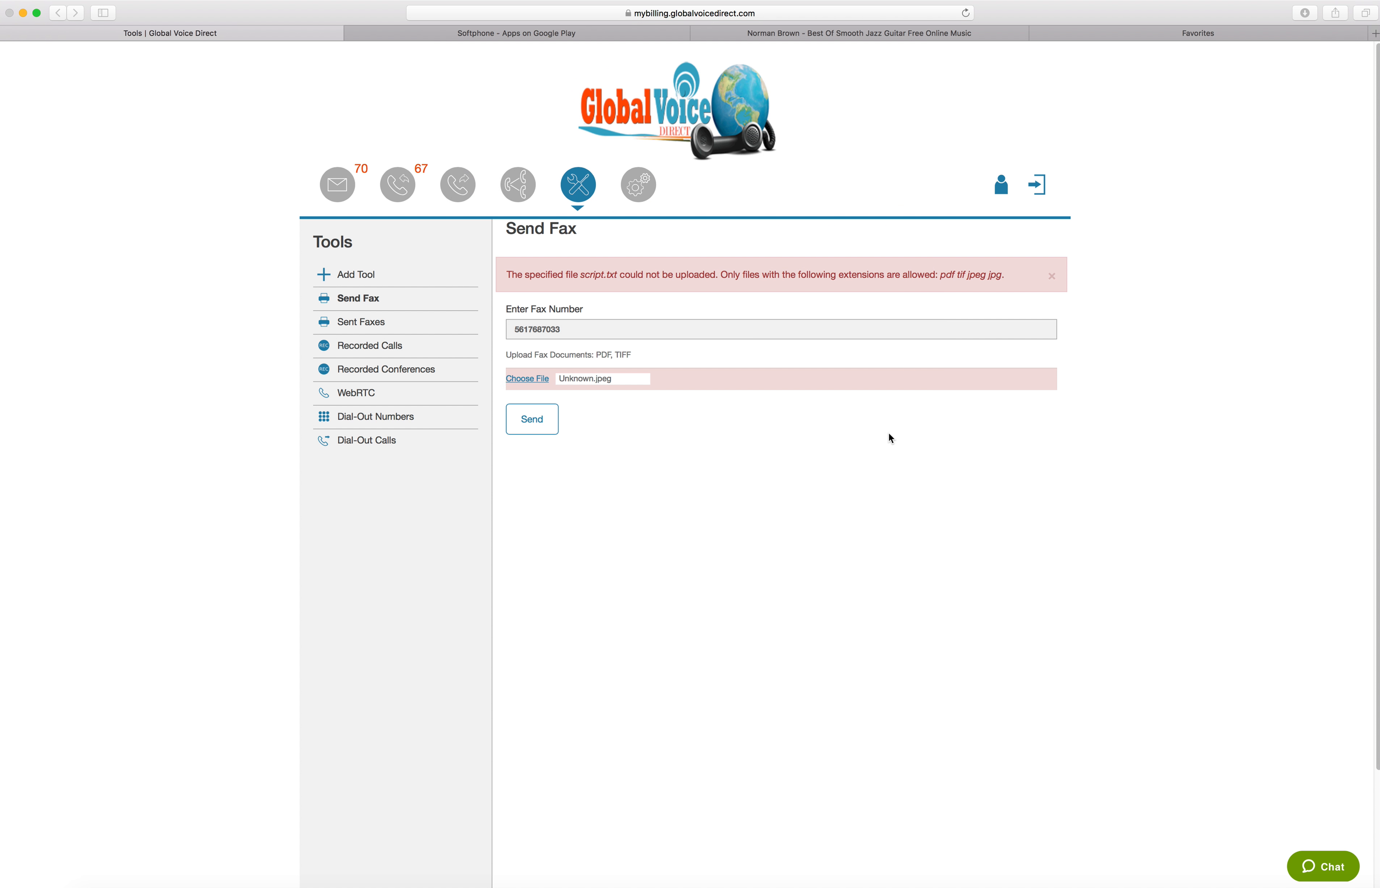
Try to send the fax, dismiss the notice and open the Sent Faxes list
{"action": "left_click", "coordinate": [530, 432]}
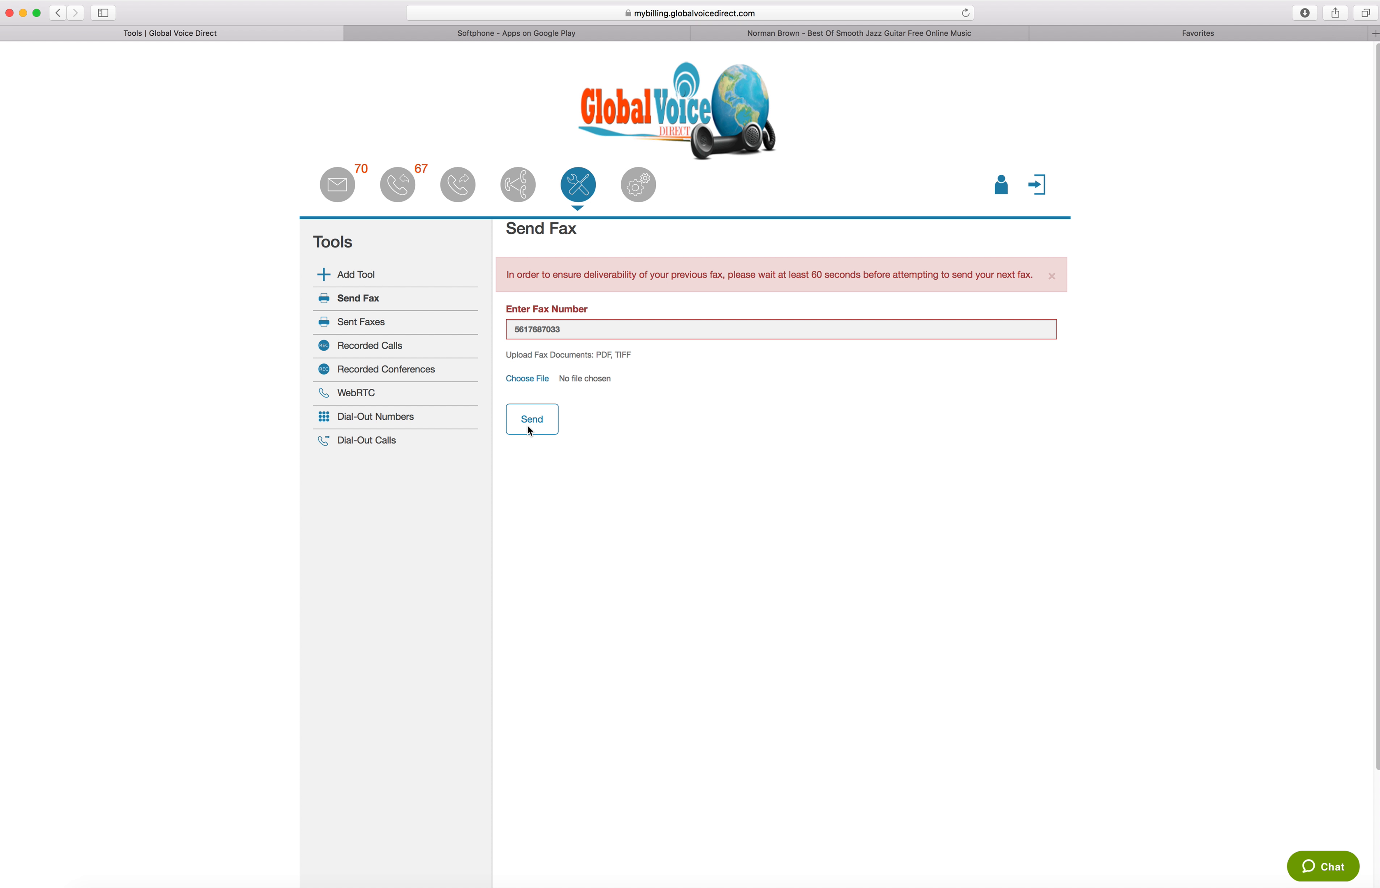
{"action": "left_click", "coordinate": [1050, 275]}
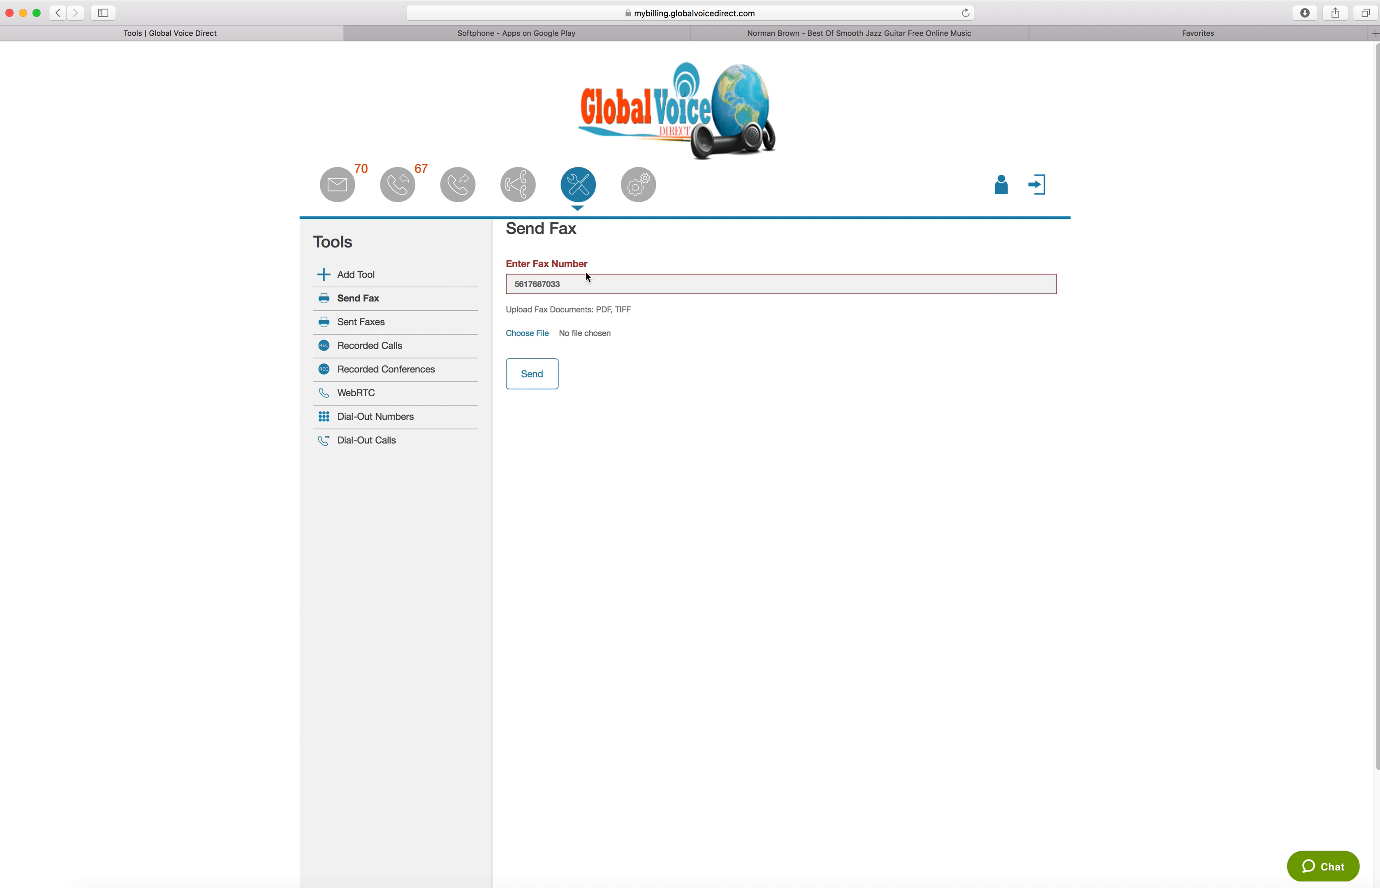
{"action": "left_click", "coordinate": [376, 322]}
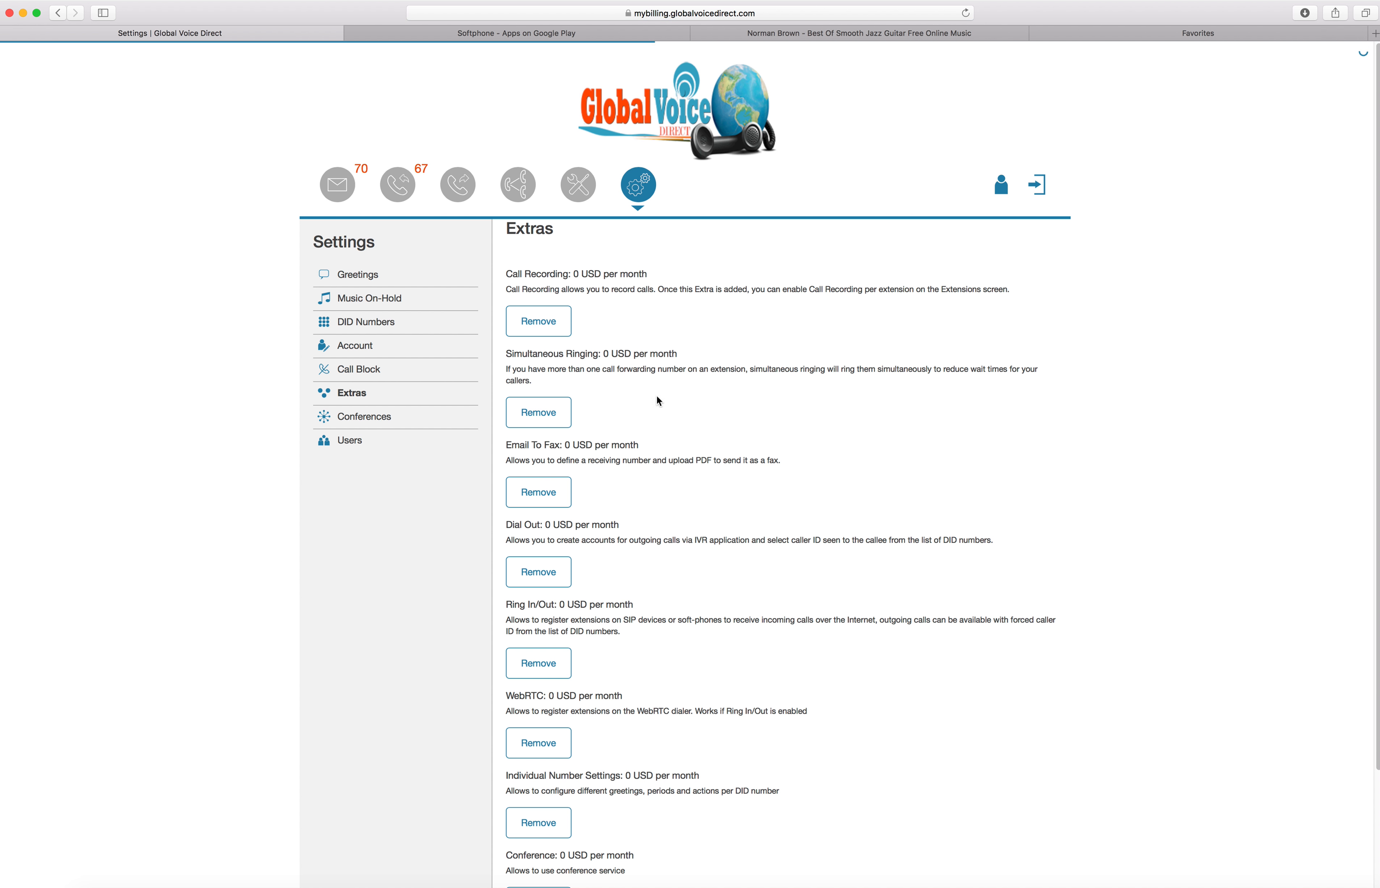
Examine the Extras in Settings, from Call Recording down to Conference
{"action": "scroll", "coordinate": [591, 459], "scroll_direction": "down", "scroll_amount": 5}
{"action": "scroll", "coordinate": [594, 445], "scroll_direction": "up", "scroll_amount": 5}
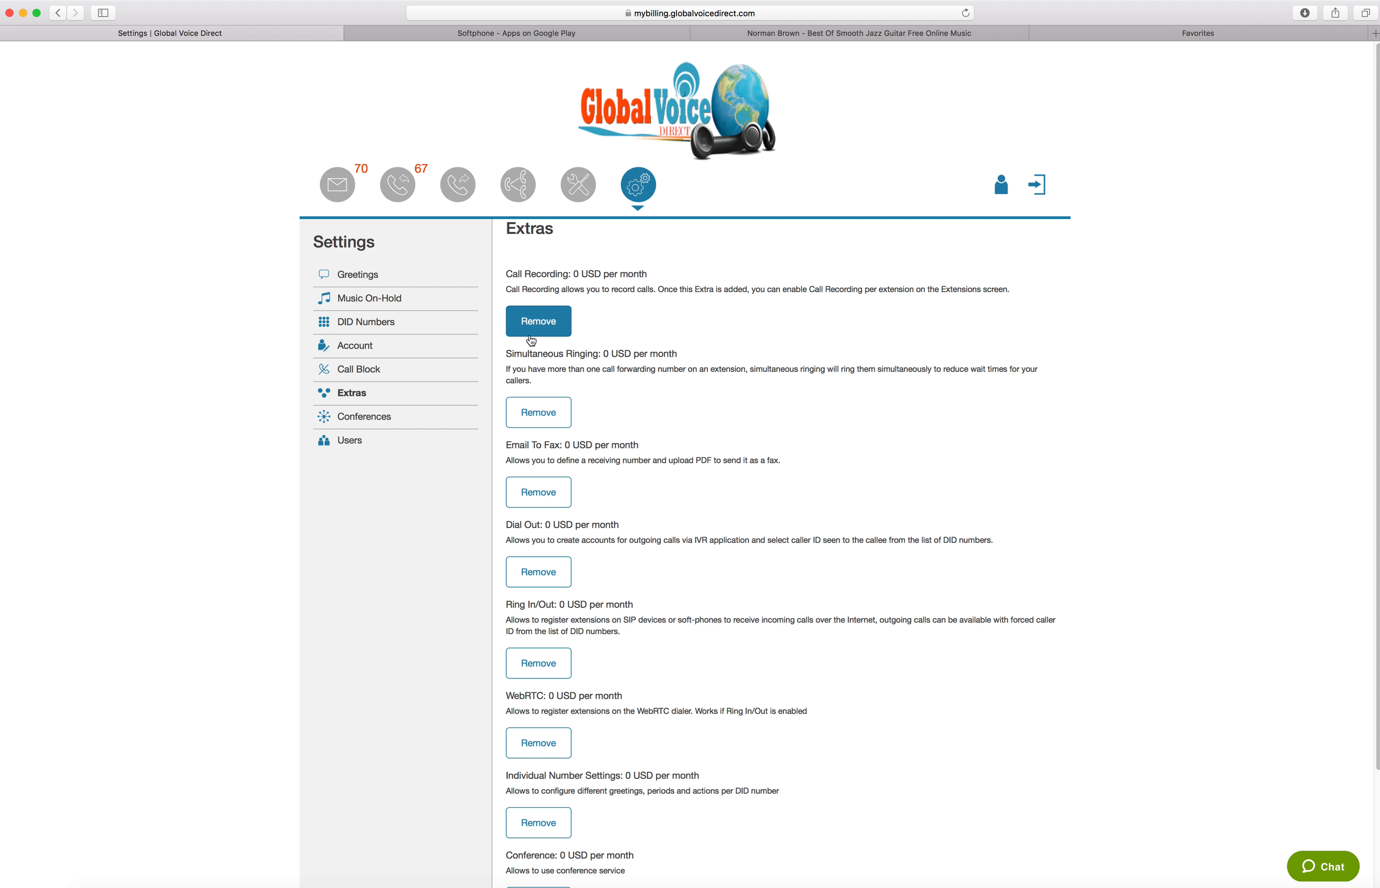
{"action": "scroll", "coordinate": [546, 430], "scroll_direction": "down", "scroll_amount": 5}
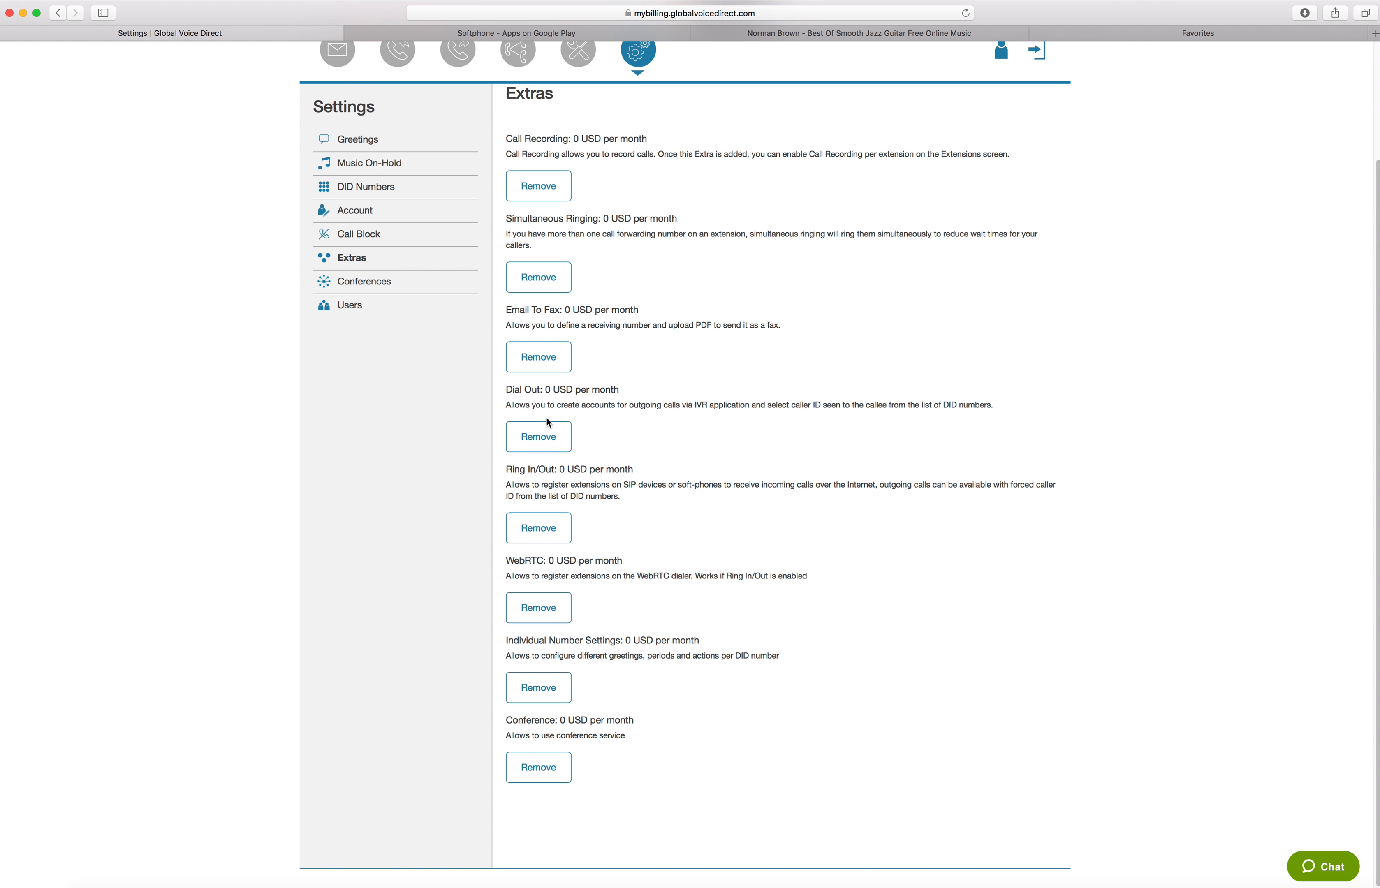
{"action": "scroll", "coordinate": [536, 445], "scroll_direction": "up", "scroll_amount": 5}
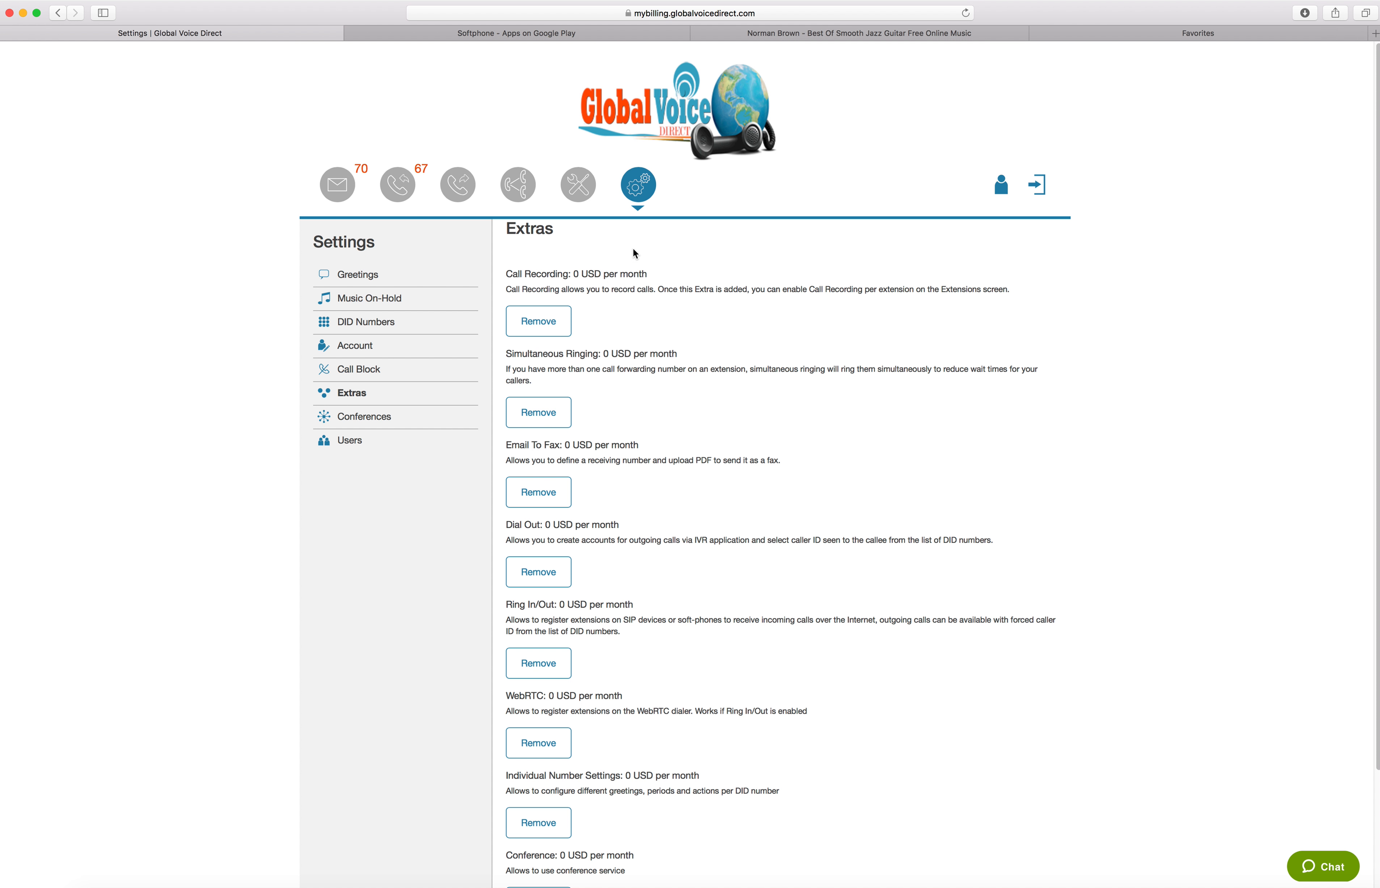
Open the Greetings settings and view the Business Hours Schedule choices for the main greeting
{"action": "left_click", "coordinate": [648, 183]}
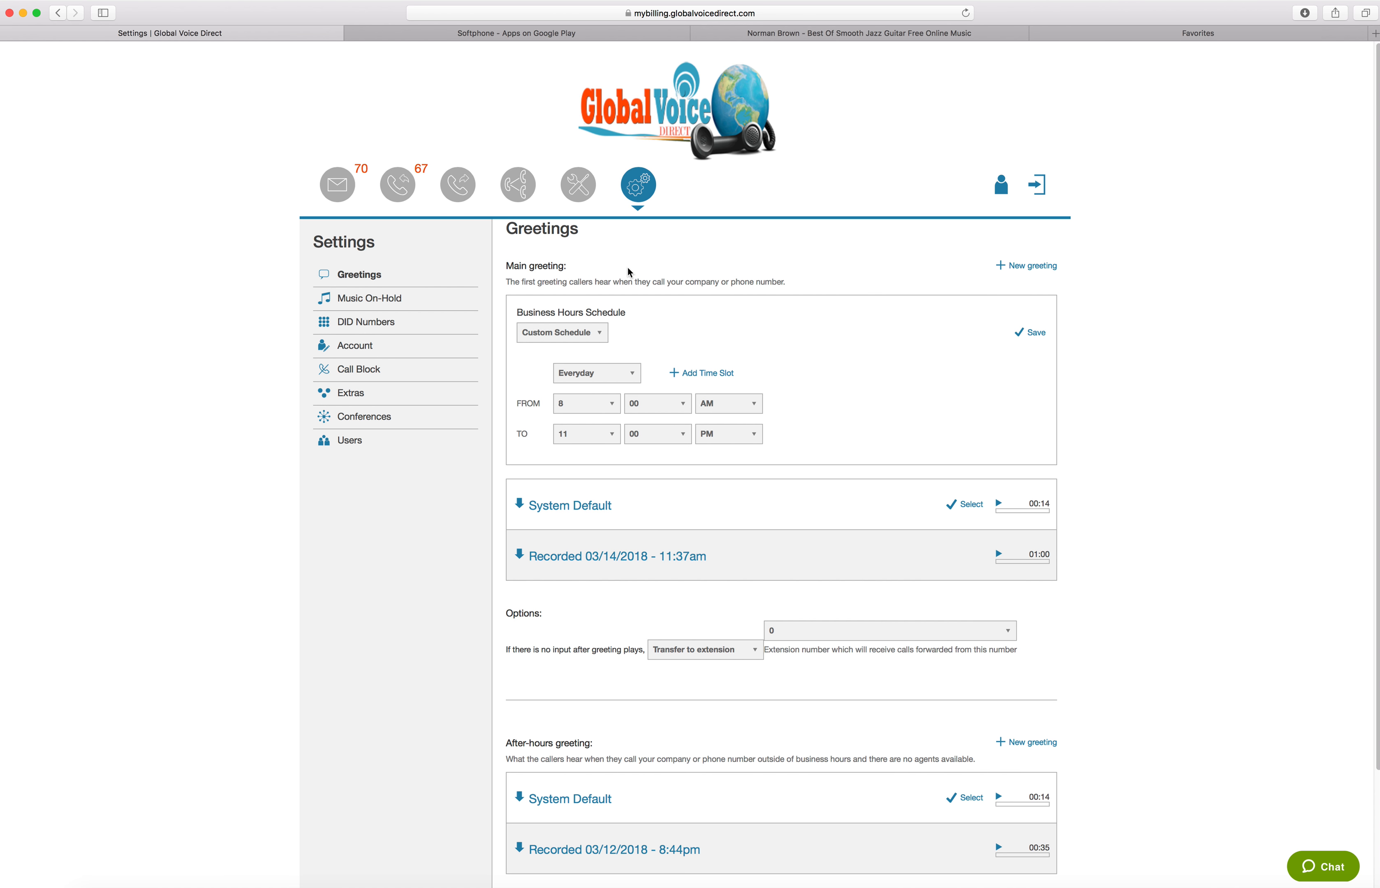
{"action": "scroll", "coordinate": [630, 274], "scroll_direction": "down", "scroll_amount": 3}
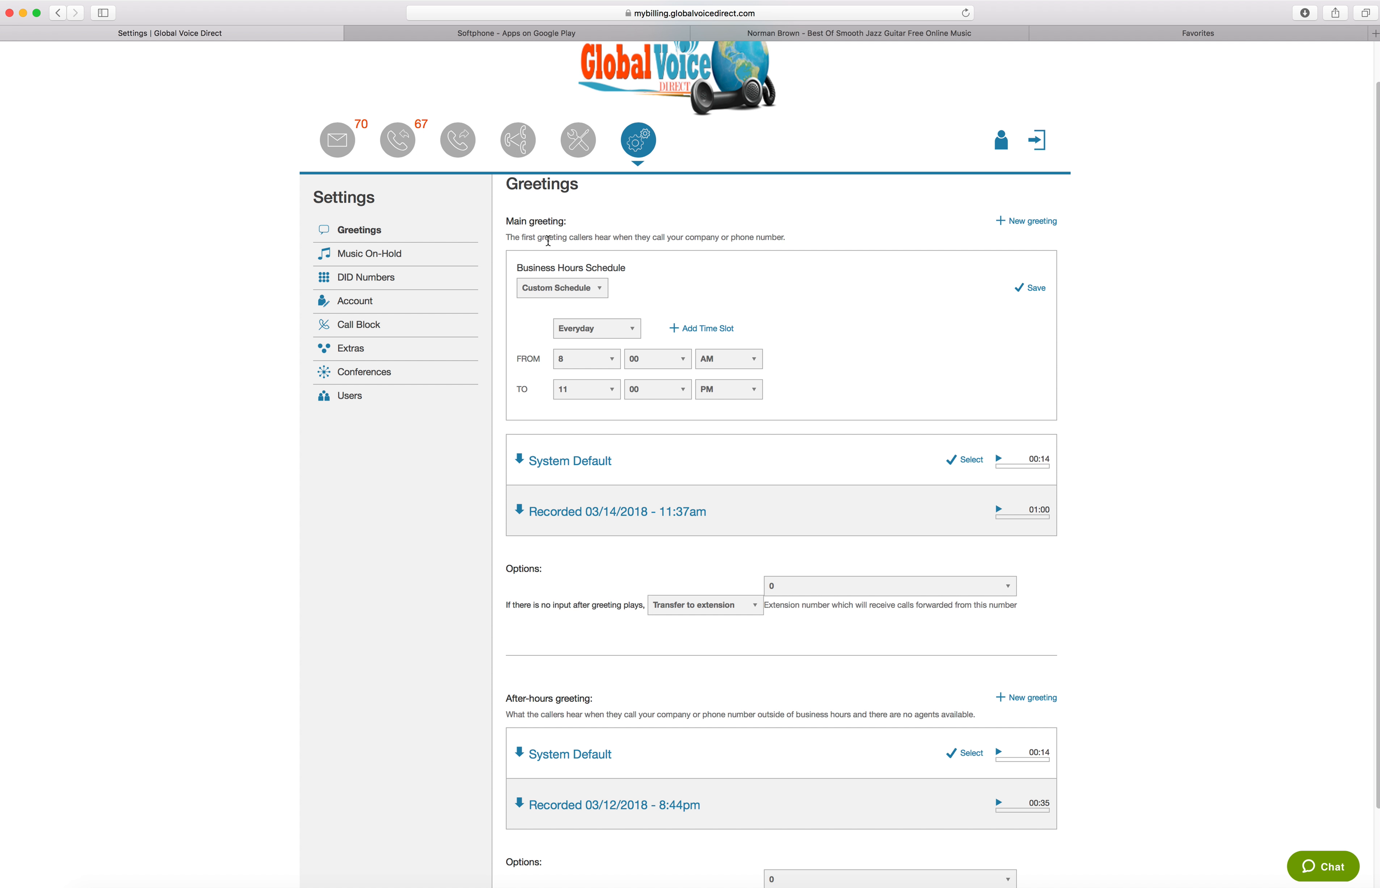
{"action": "scroll", "coordinate": [562, 502], "scroll_direction": "up", "scroll_amount": 2}
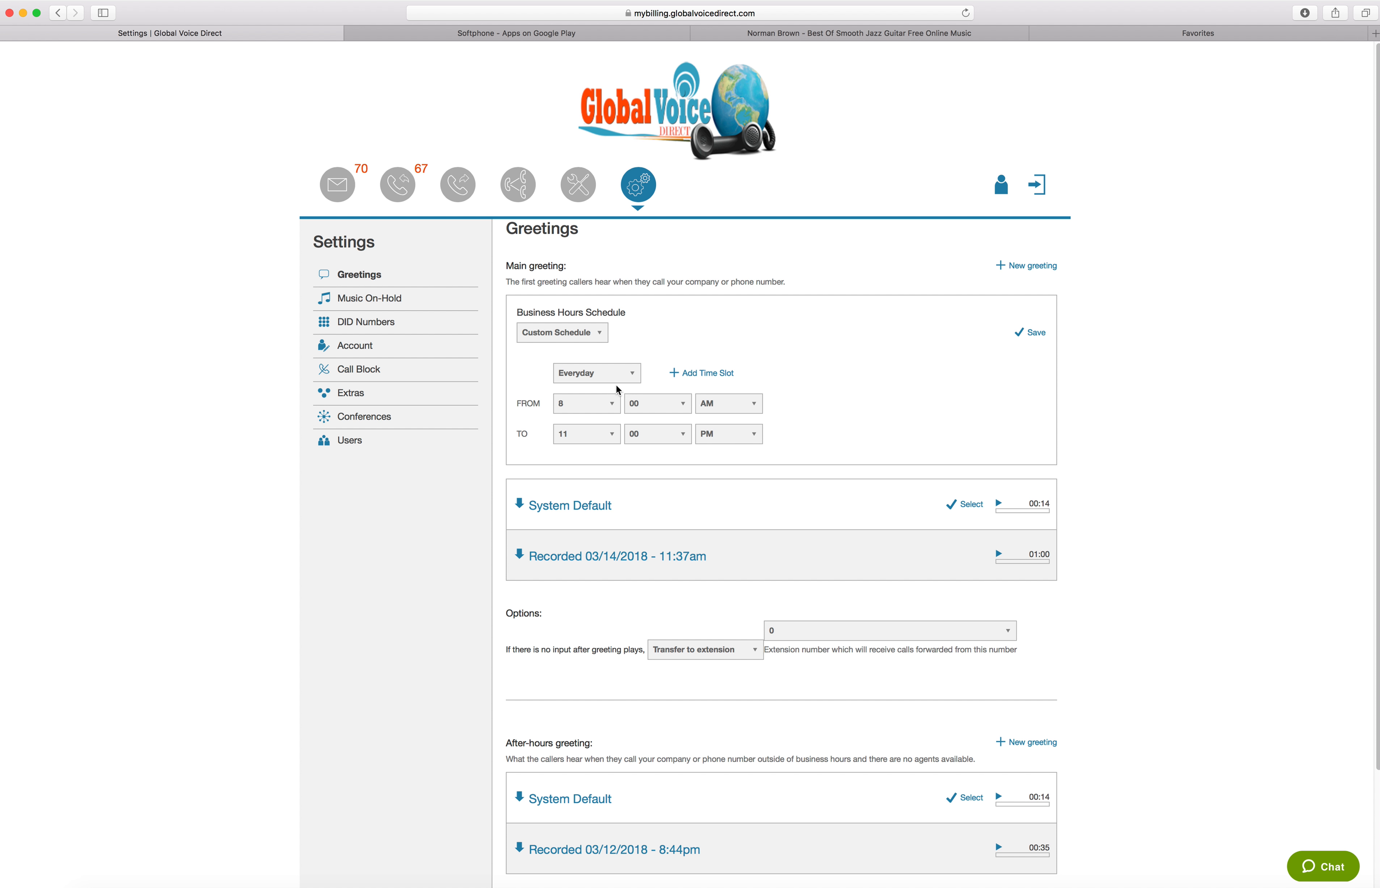
{"action": "left_click", "coordinate": [578, 335]}
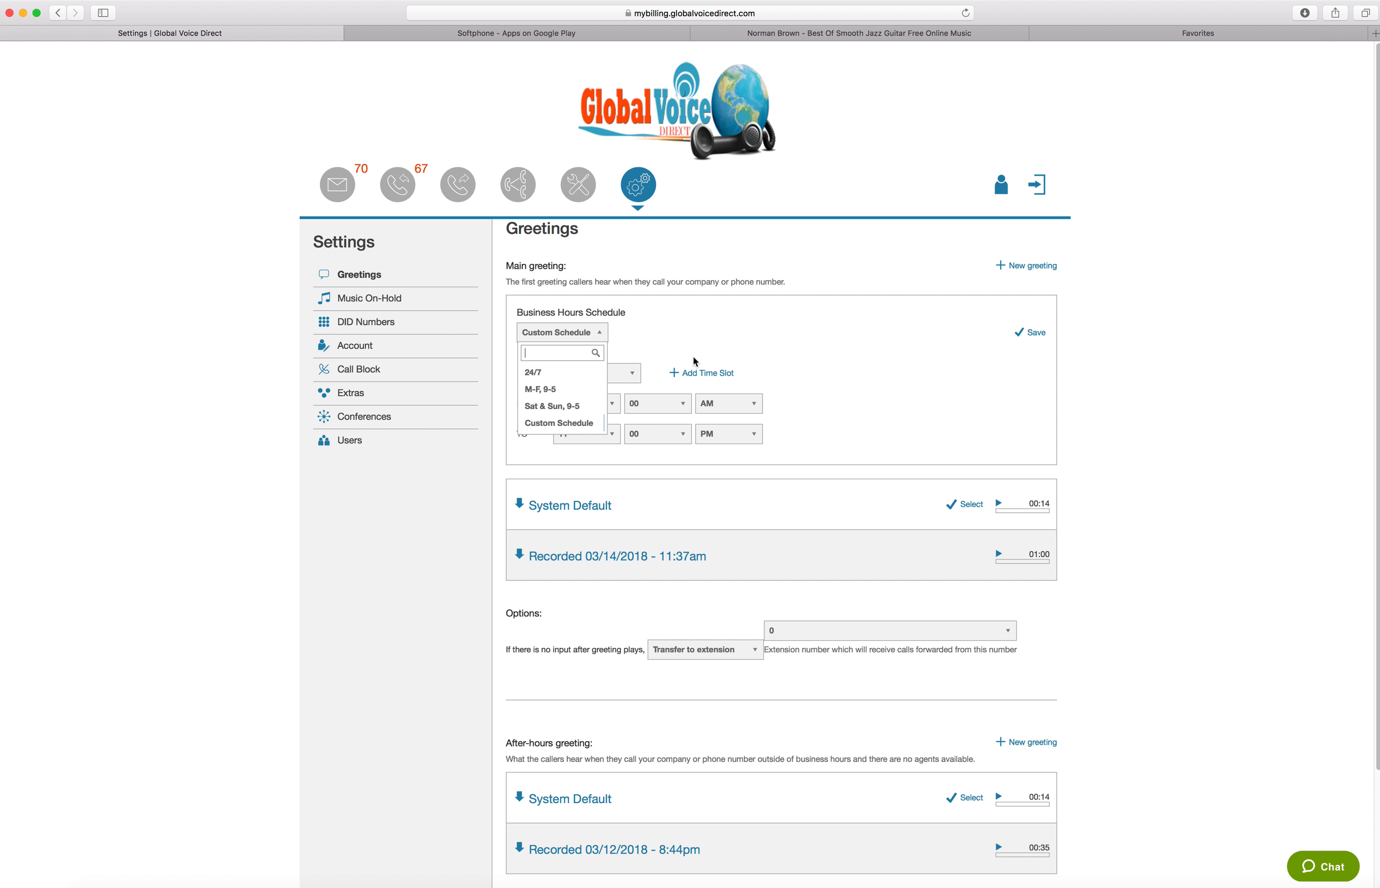
{"action": "left_click", "coordinate": [703, 393]}
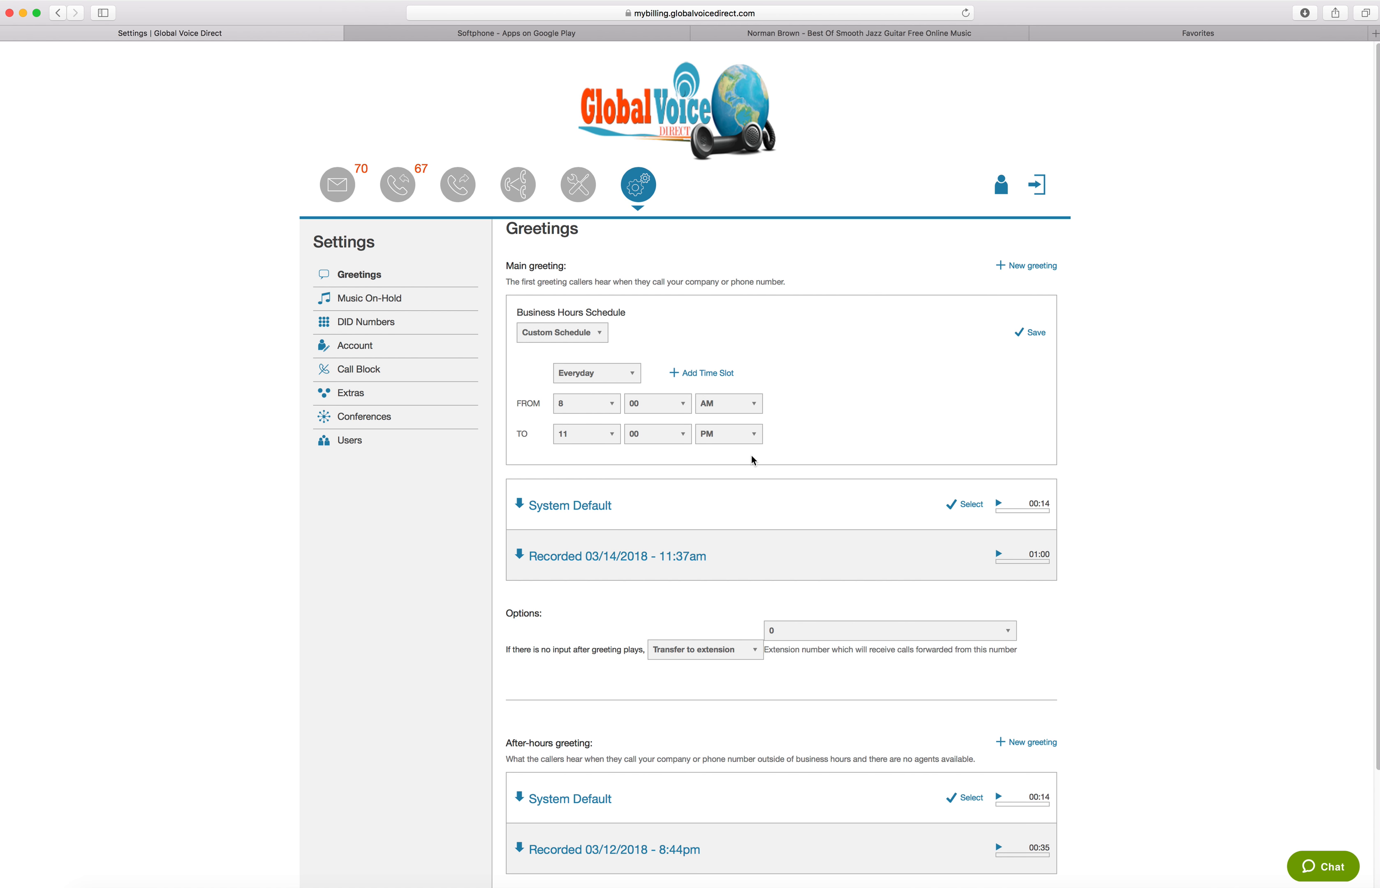
Briefly play the System Default and Recorded 03/14/2018 - 11:37am main greetings
{"action": "scroll", "coordinate": [752, 457], "scroll_direction": "down", "scroll_amount": 3}
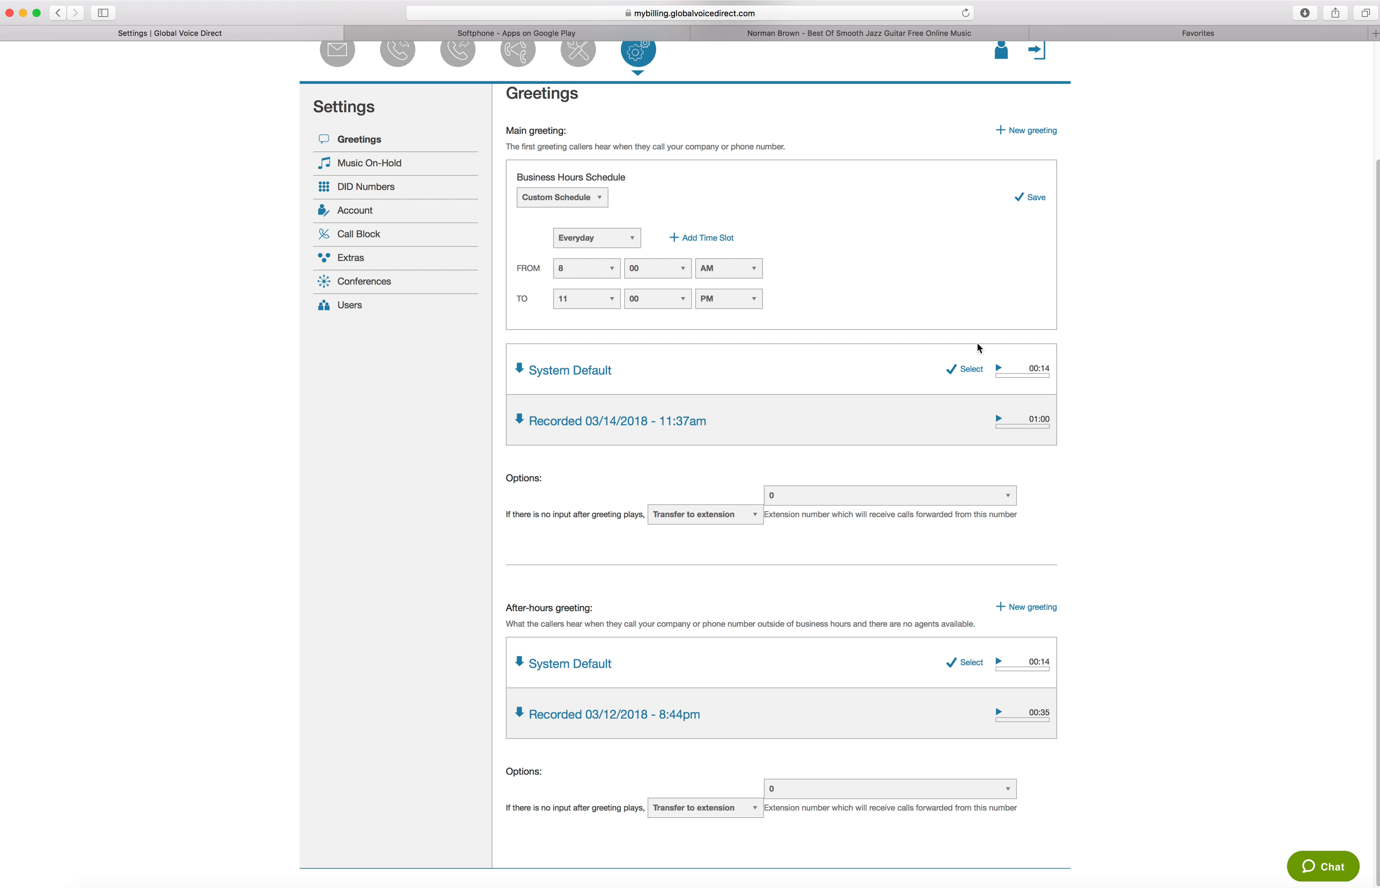
{"action": "left_click", "coordinate": [998, 369]}
{"action": "left_click", "coordinate": [998, 370]}
{"action": "left_click", "coordinate": [998, 418]}
{"action": "left_click", "coordinate": [1000, 420]}
Switch the main greeting's no-input transfer to extension 3 and back to extension 0
{"action": "scroll", "coordinate": [693, 585], "scroll_direction": "up", "scroll_amount": 3}
{"action": "scroll", "coordinate": [693, 580], "scroll_direction": "down", "scroll_amount": 3}
{"action": "left_click", "coordinate": [823, 494]}
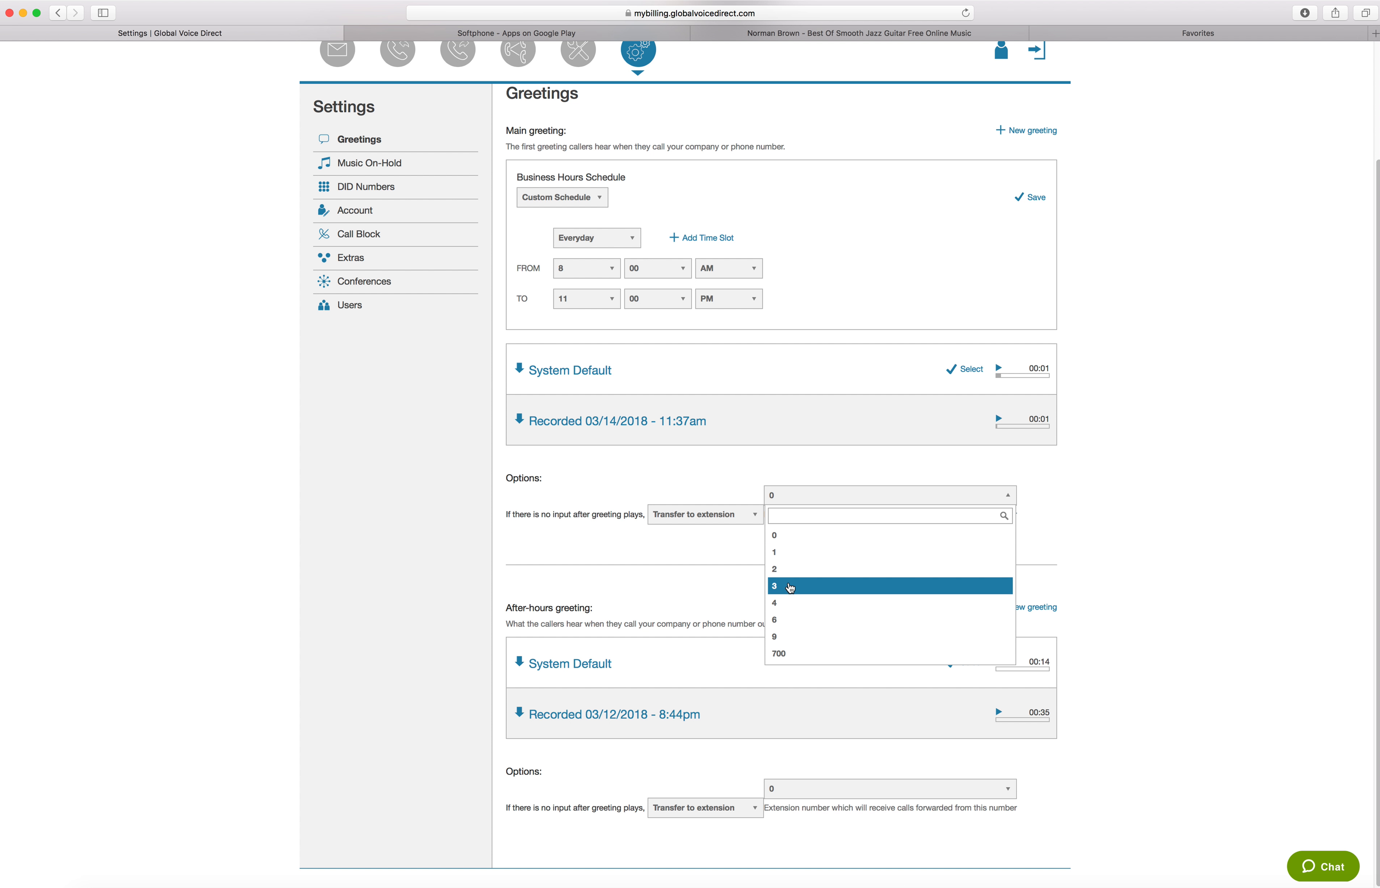
{"action": "left_click", "coordinate": [790, 588]}
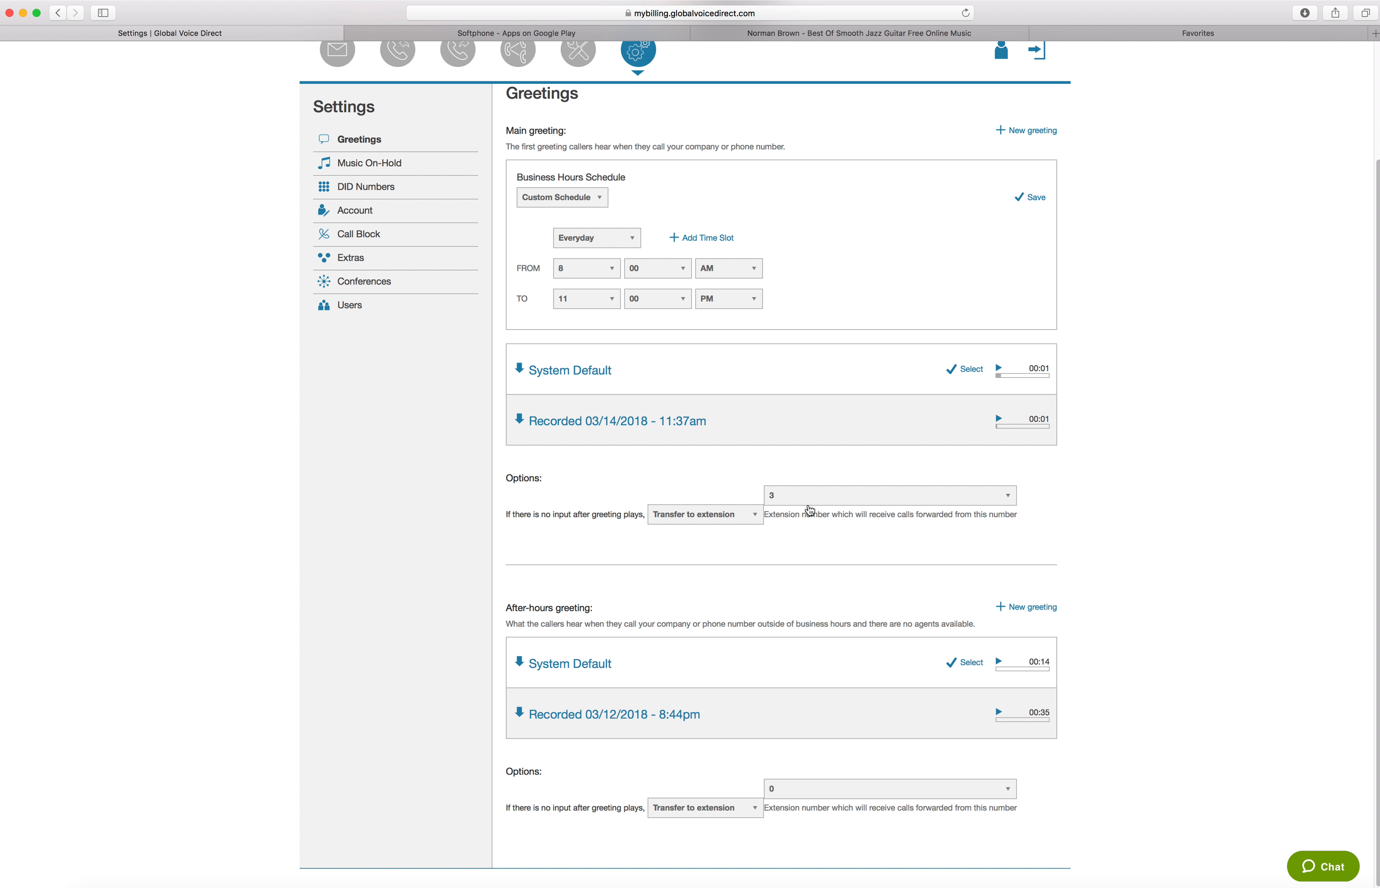
{"action": "left_click", "coordinate": [810, 496]}
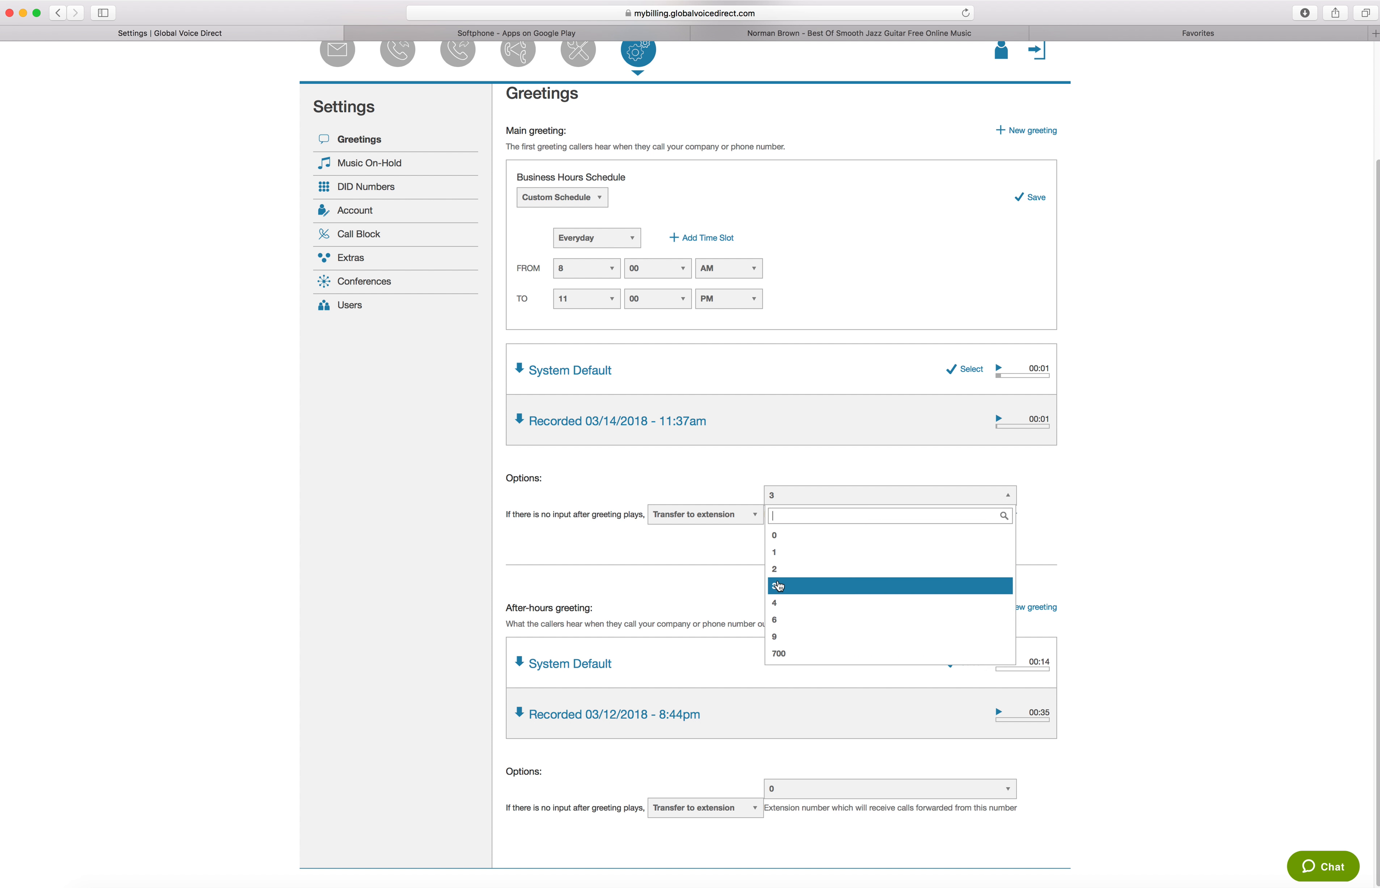
{"action": "left_click", "coordinate": [780, 584]}
{"action": "left_click", "coordinate": [789, 497]}
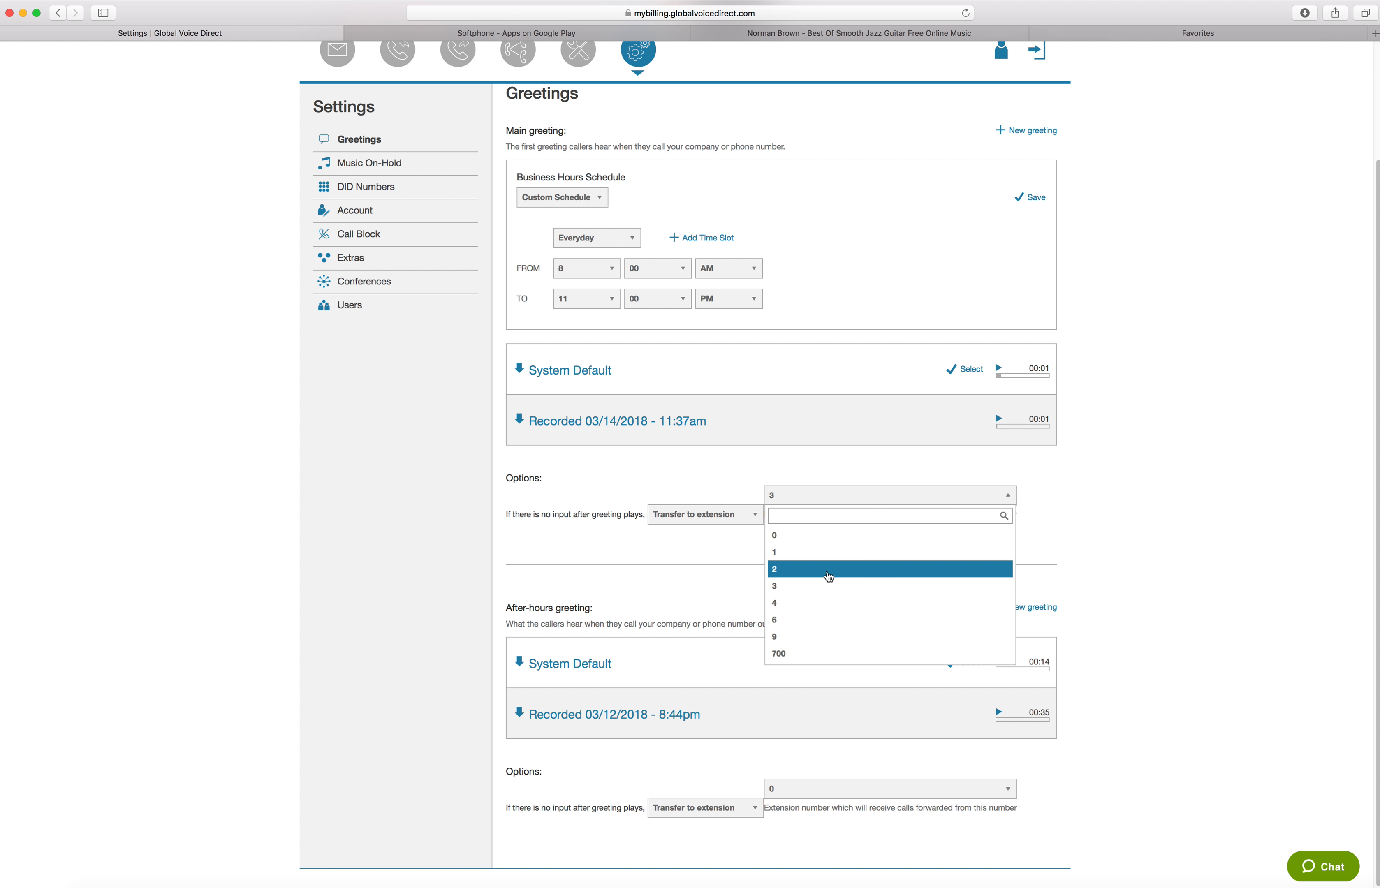
{"action": "left_click", "coordinate": [803, 542]}
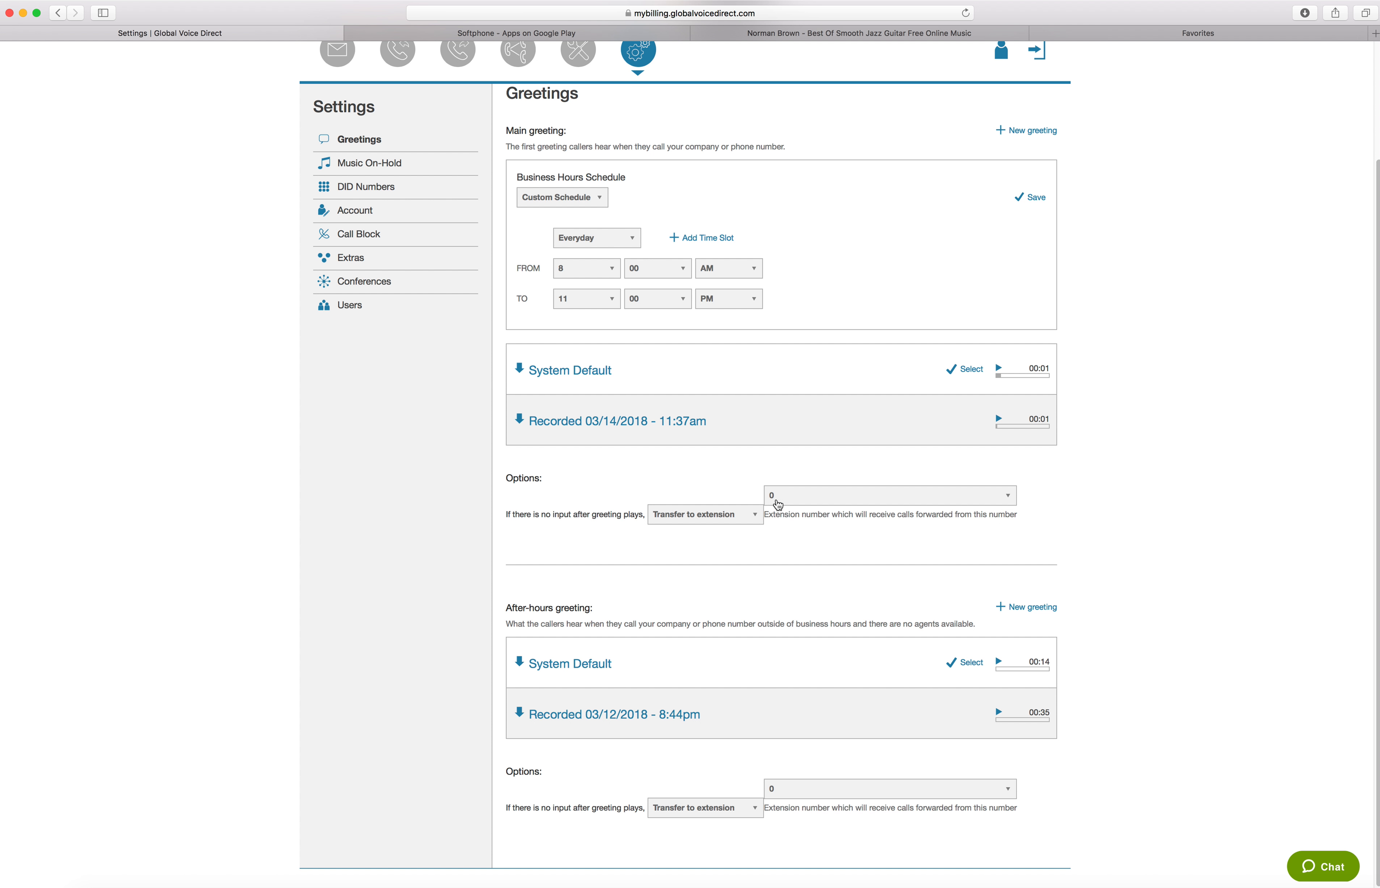
View the transfer extensions offered in the after-hours greeting options and look over the whole Greetings page
{"action": "scroll", "coordinate": [691, 575], "scroll_direction": "up", "scroll_amount": 3}
{"action": "scroll", "coordinate": [691, 575], "scroll_direction": "down", "scroll_amount": 3}
{"action": "left_click", "coordinate": [841, 791]}
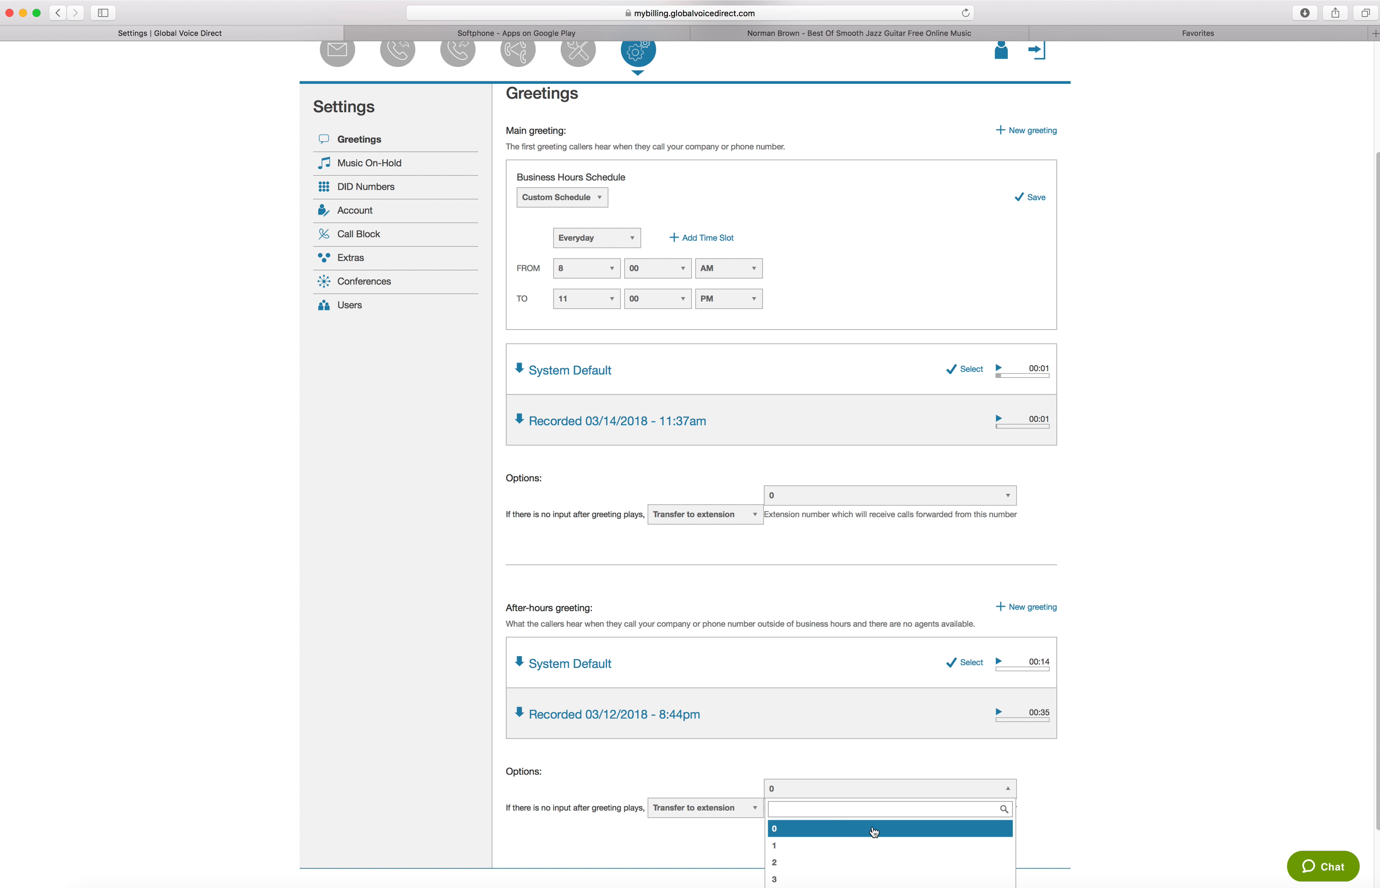
{"action": "left_click", "coordinate": [833, 623]}
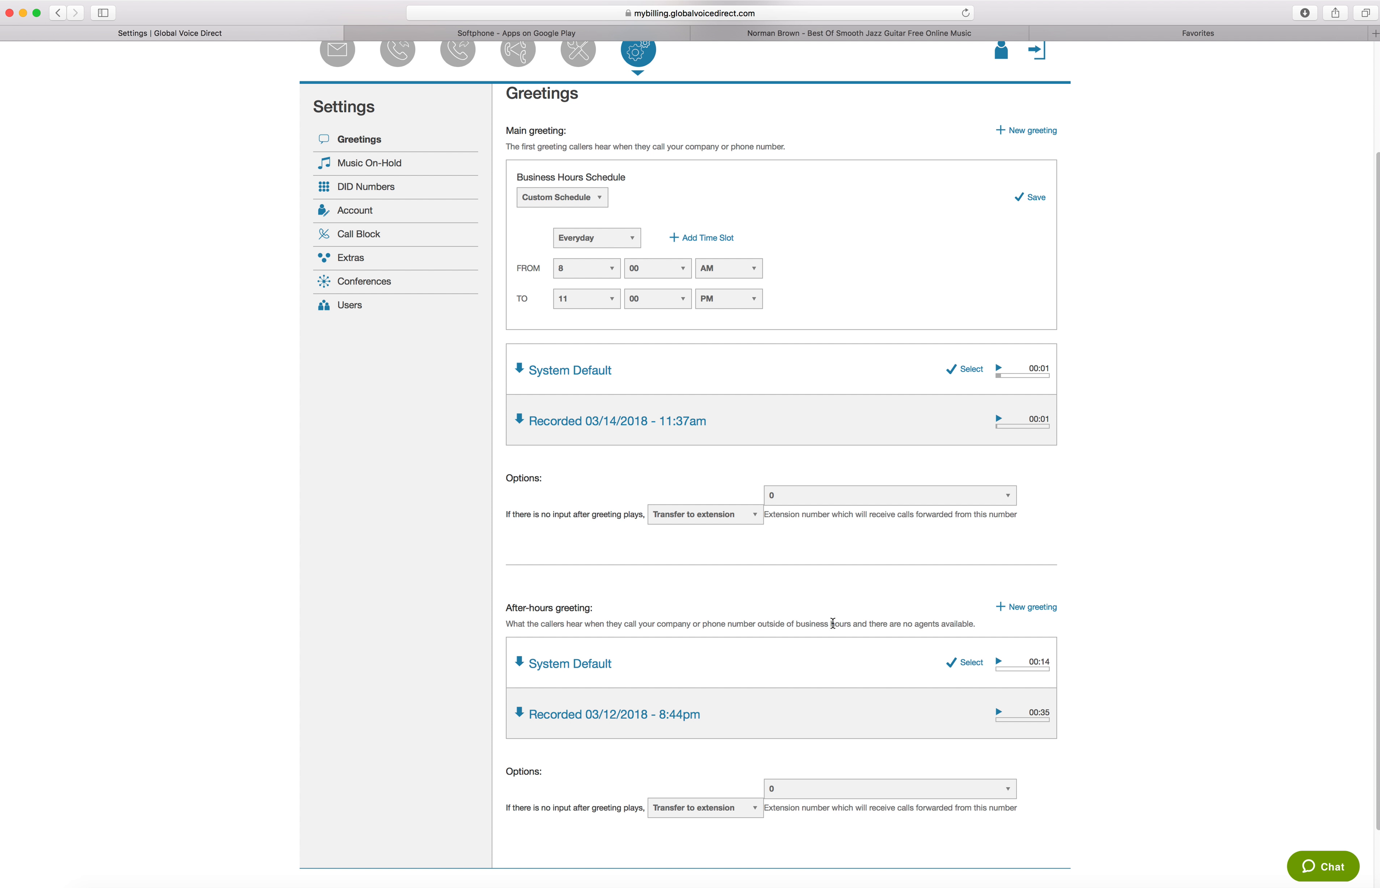
{"action": "scroll", "coordinate": [833, 623], "scroll_direction": "down", "scroll_amount": 1}
{"action": "scroll", "coordinate": [833, 623], "scroll_direction": "down", "scroll_amount": 2}
{"action": "scroll", "coordinate": [833, 627], "scroll_direction": "up", "scroll_amount": 8}
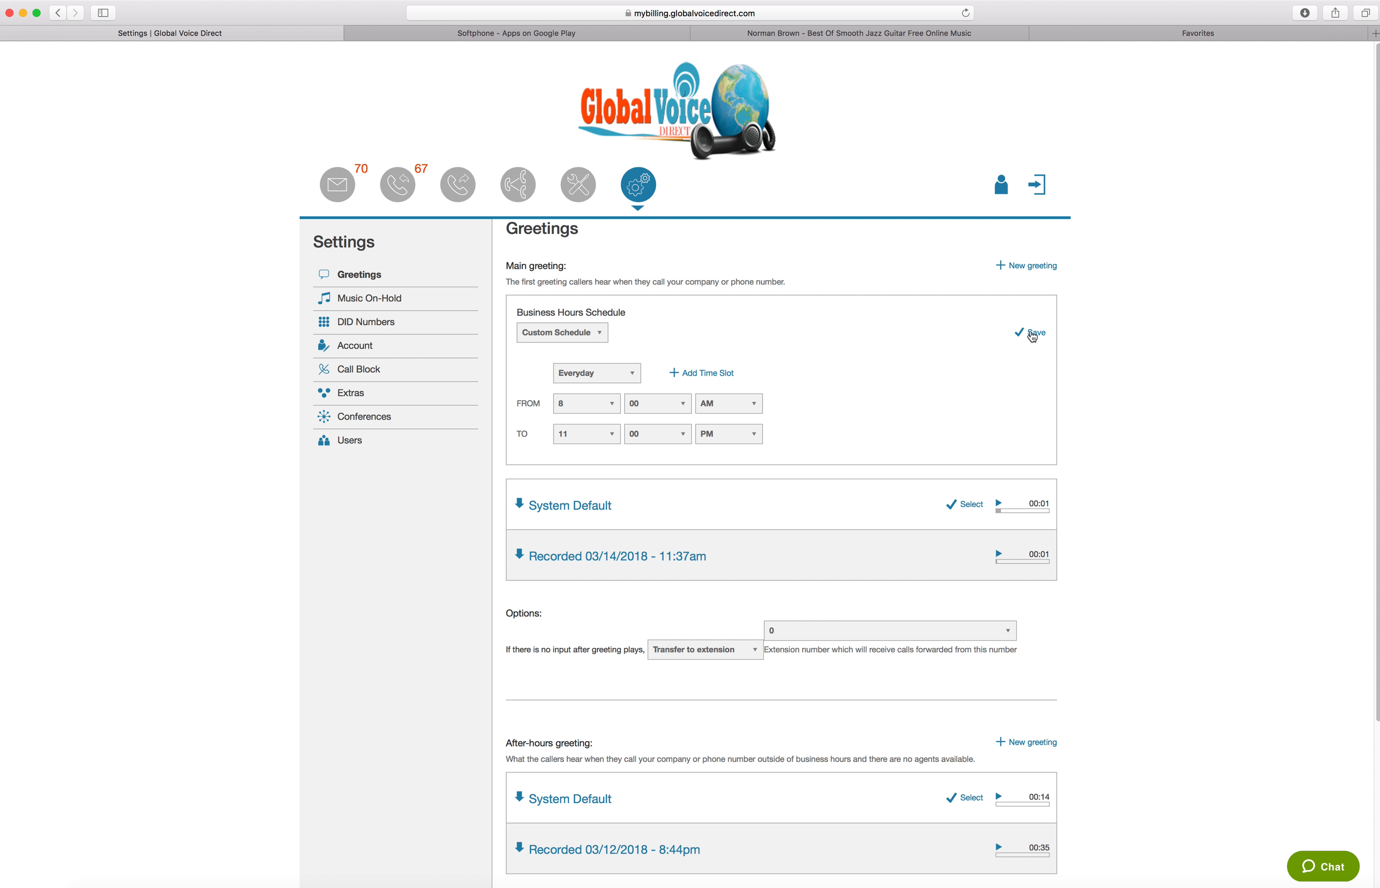
View the upload and record choices for a new after-hours greeting and close the dialog
{"action": "scroll", "coordinate": [909, 518], "scroll_direction": "down", "scroll_amount": 5}
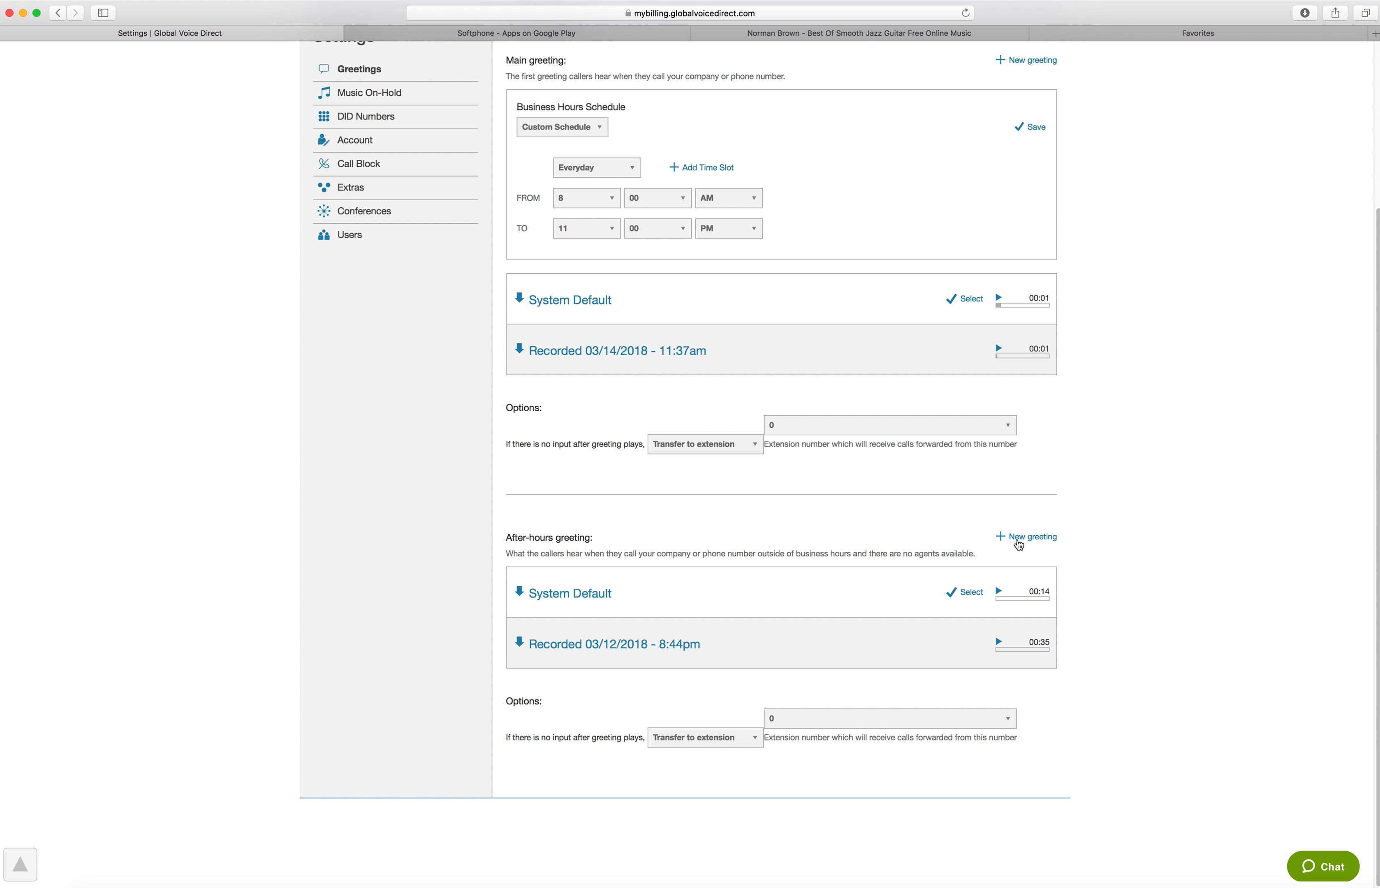
{"action": "left_click", "coordinate": [1018, 542]}
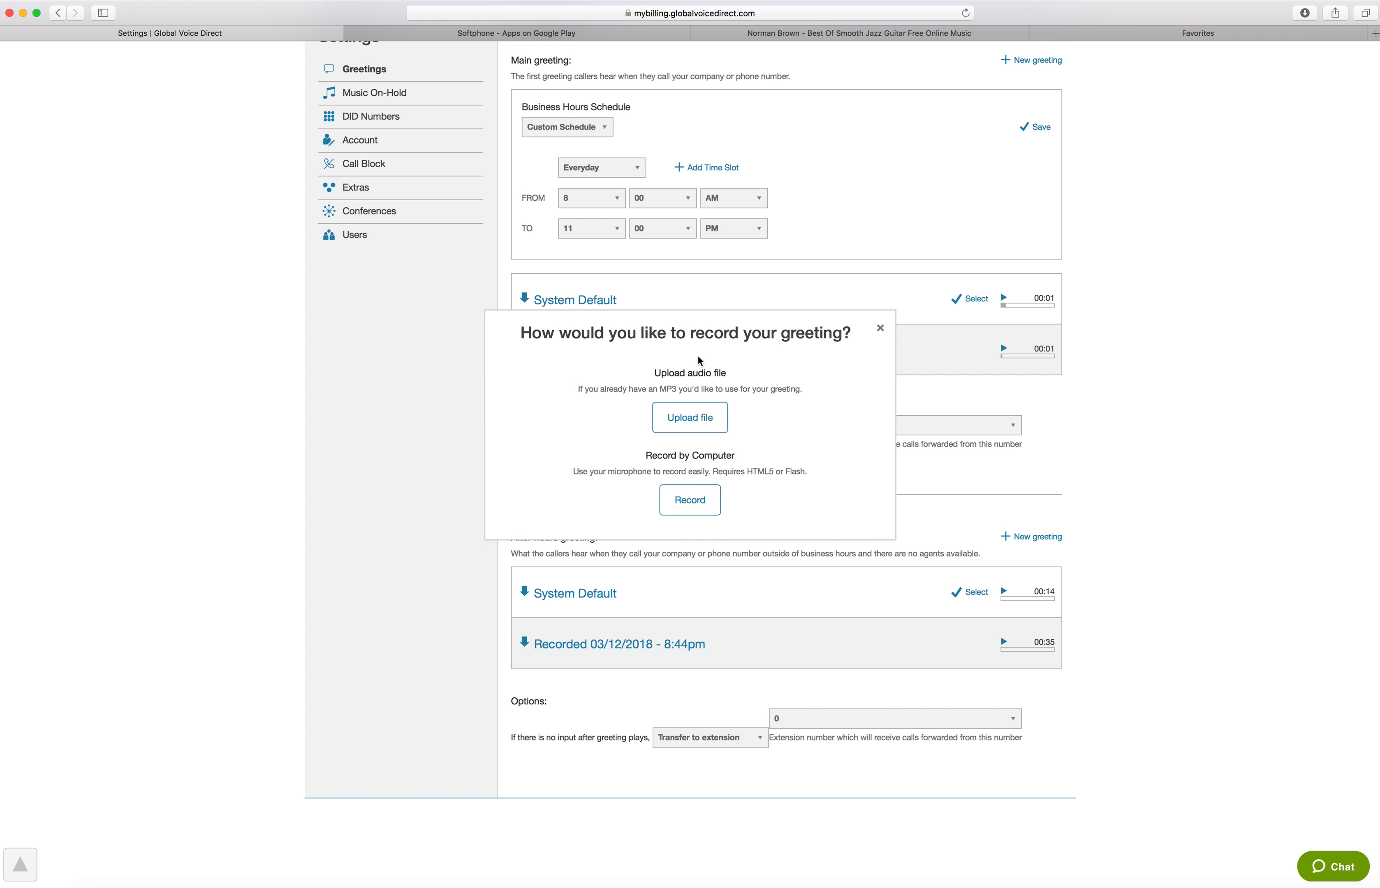
{"action": "left_click", "coordinate": [879, 114]}
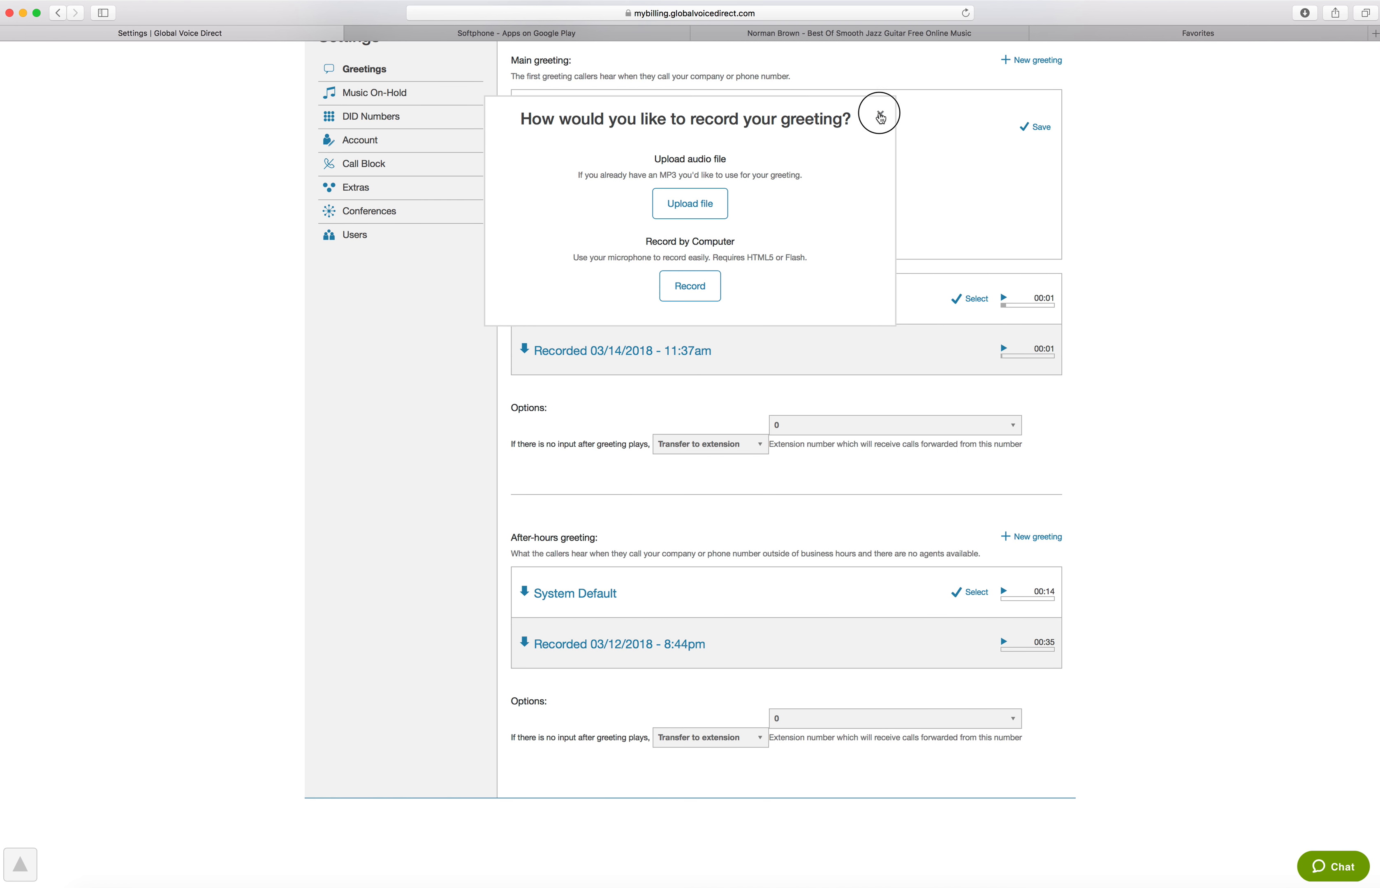
{"action": "scroll", "coordinate": [818, 499], "scroll_direction": "up", "scroll_amount": 5}
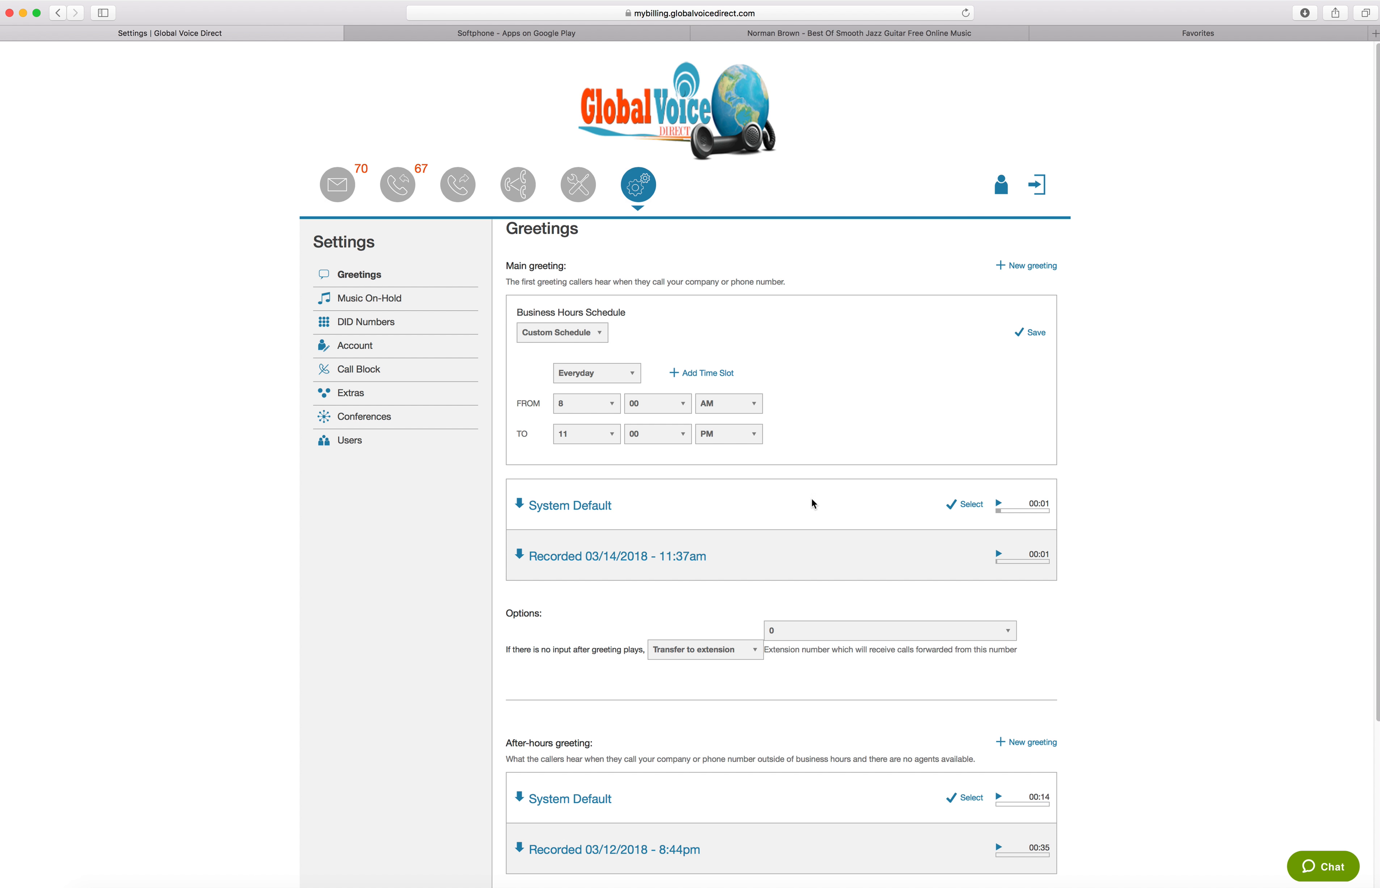
Open the Music On-Hold settings and play the Recorded 04/07/2018 - 5:41pm file
{"action": "left_click", "coordinate": [376, 306]}
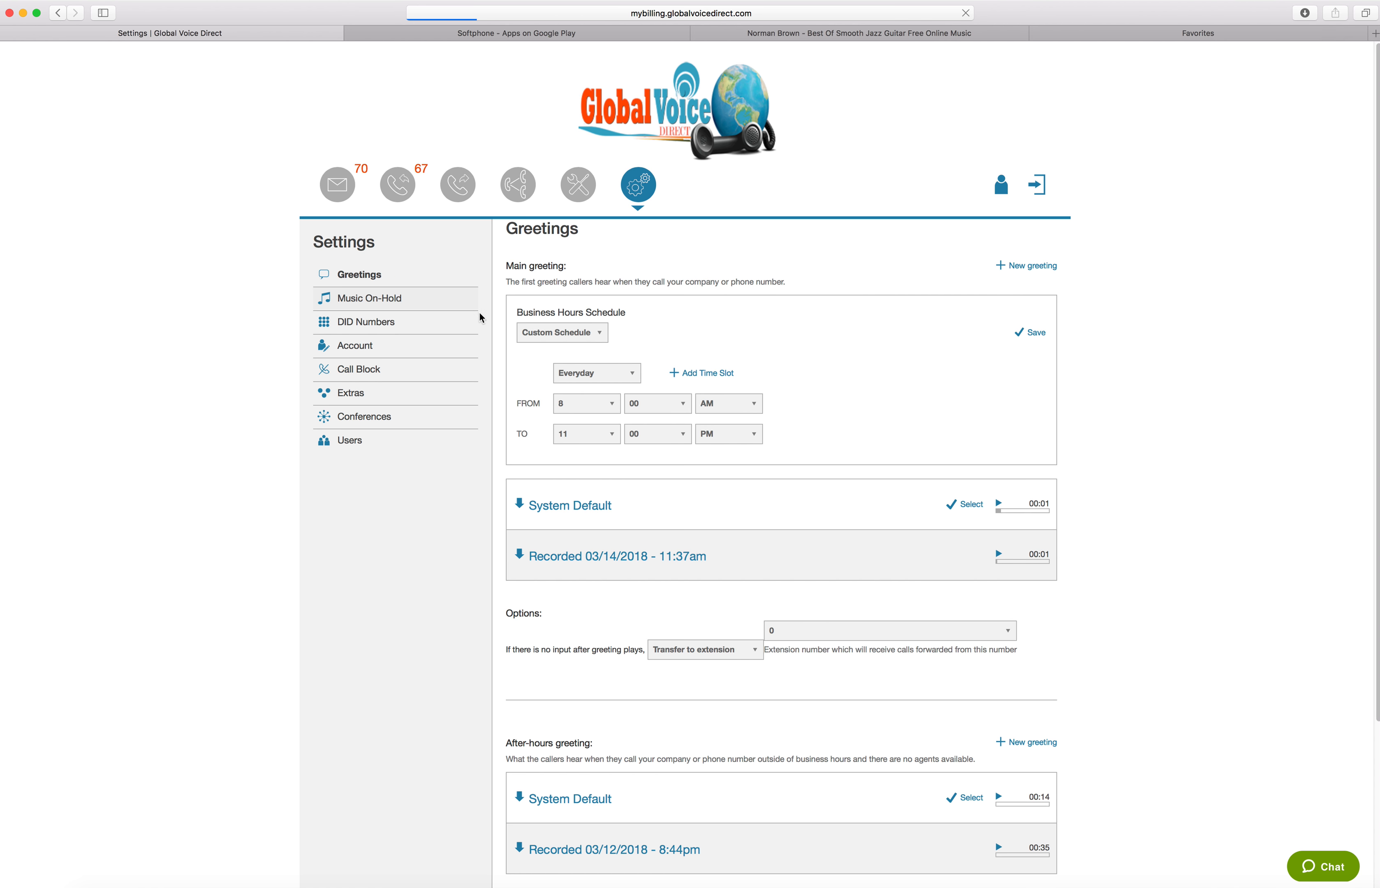
{"action": "scroll", "coordinate": [682, 266], "scroll_direction": "down", "scroll_amount": 1}
{"action": "scroll", "coordinate": [681, 266], "scroll_direction": "down", "scroll_amount": 5}
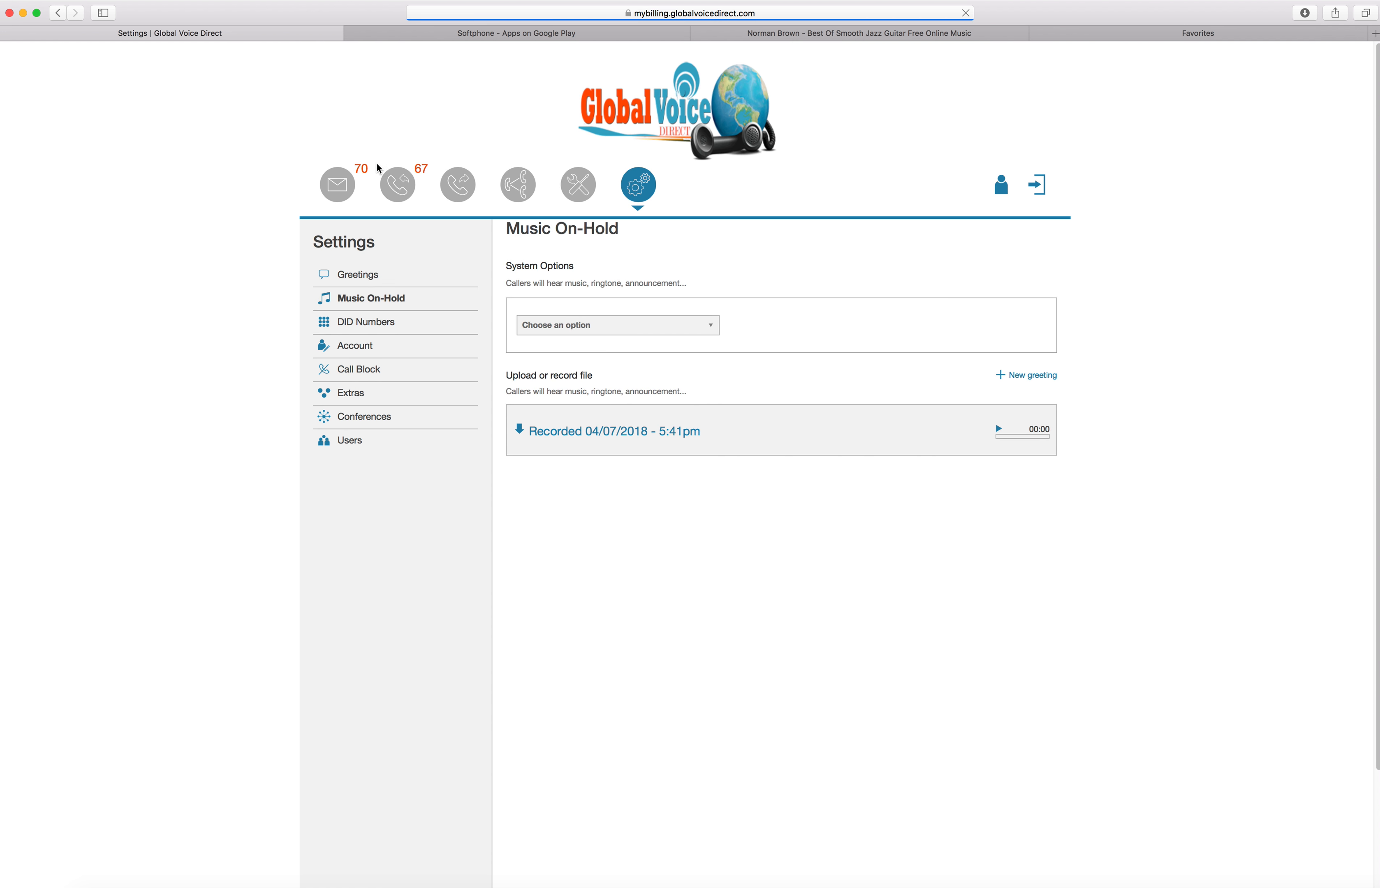
{"action": "left_click", "coordinate": [999, 432]}
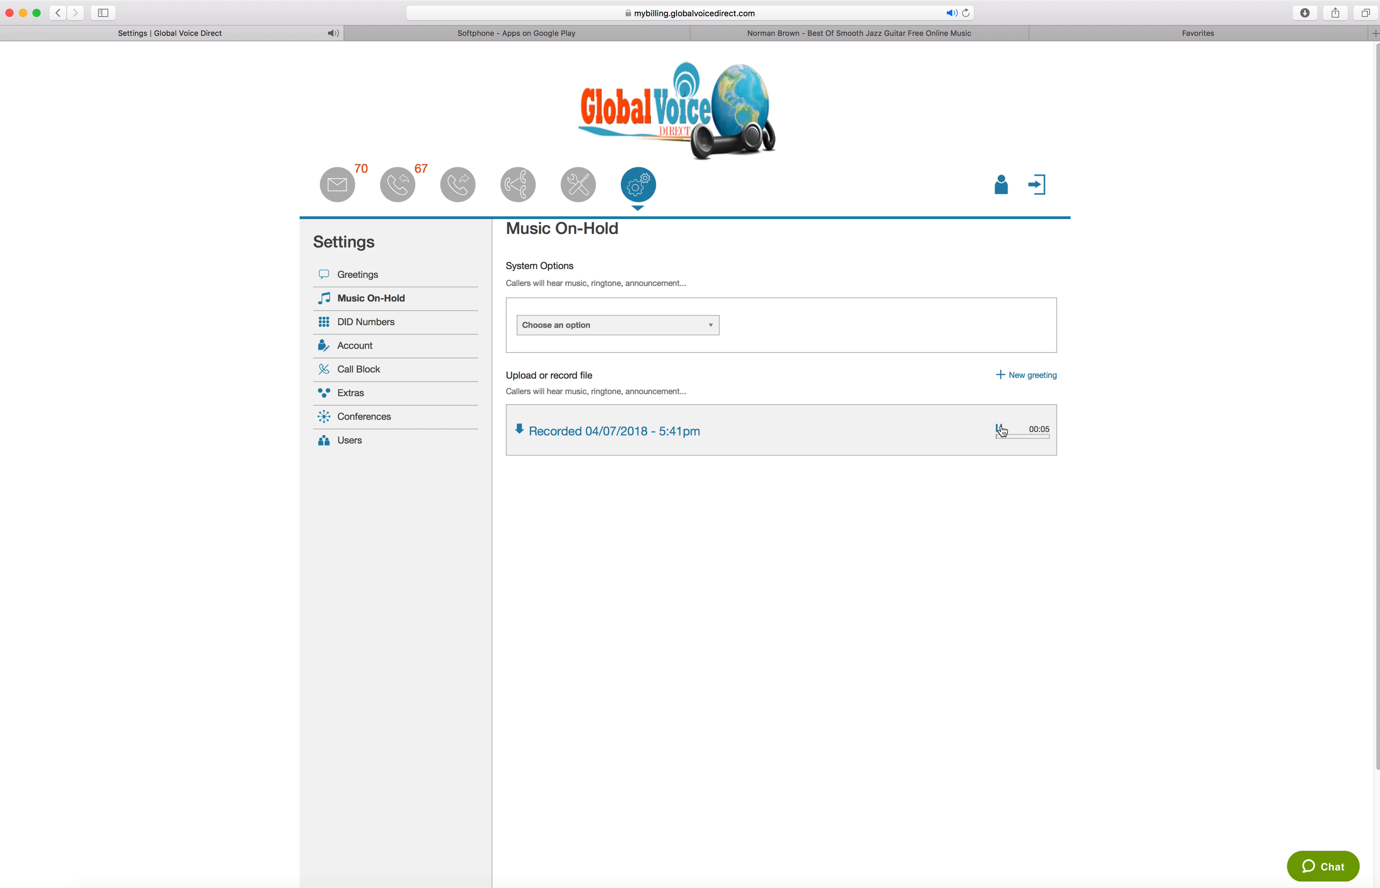
Stop the hold-music playback and view the upload and record choices for a new greeting and the system music options
{"action": "left_click", "coordinate": [1000, 430]}
{"action": "left_click", "coordinate": [1038, 375]}
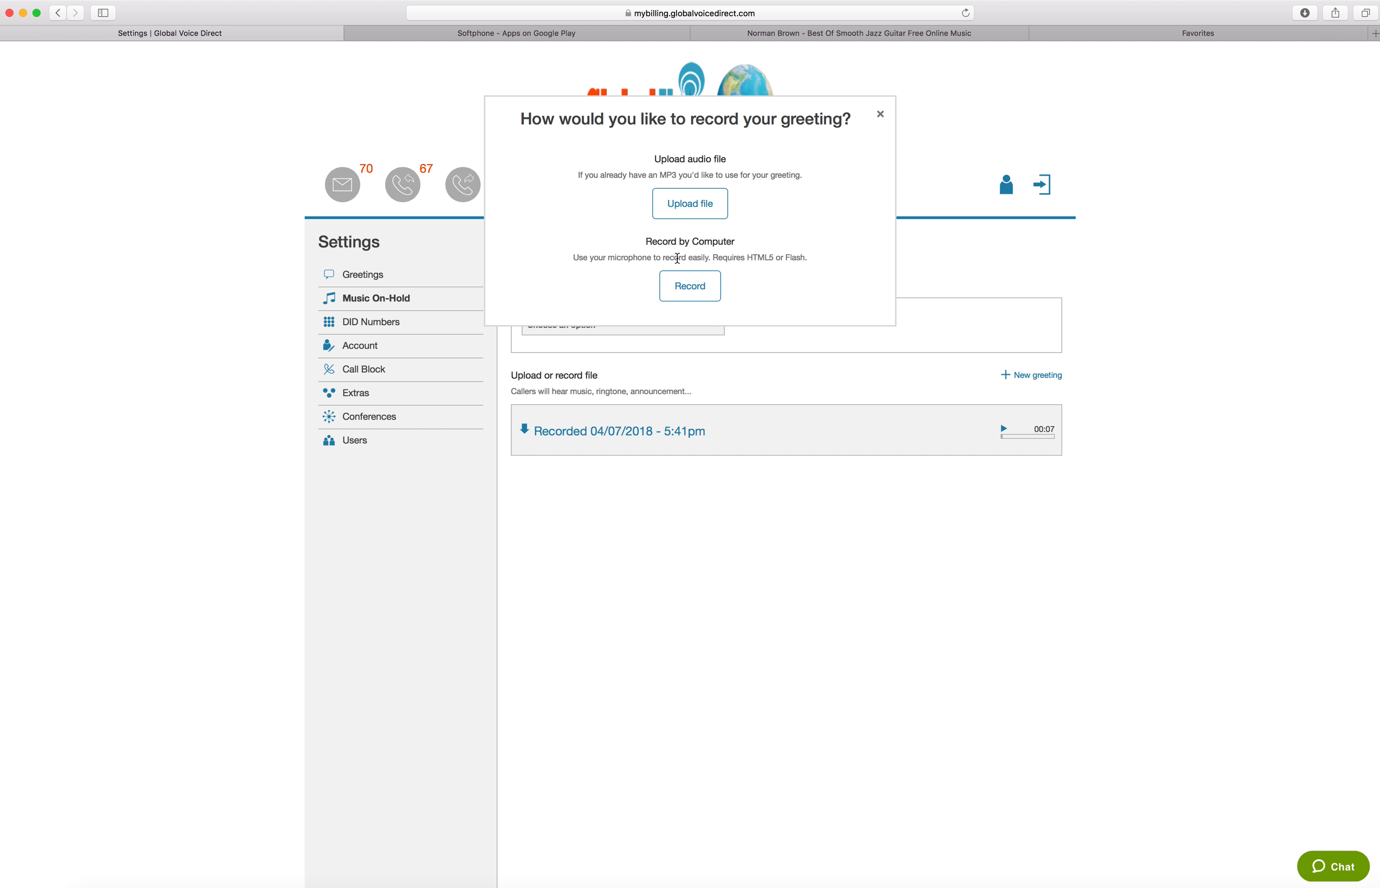
{"action": "left_click", "coordinate": [879, 114]}
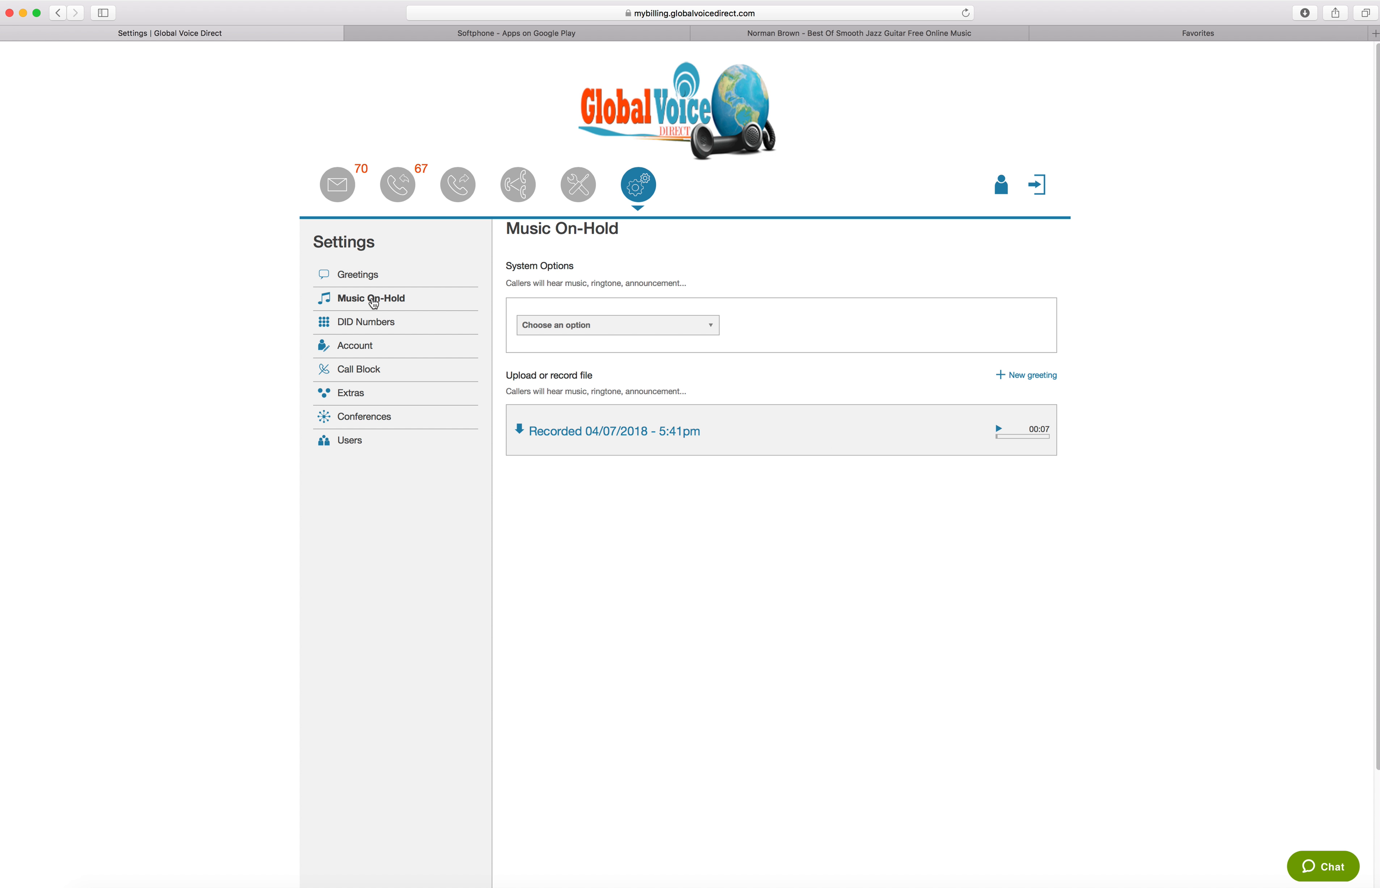
{"action": "left_click", "coordinate": [629, 325]}
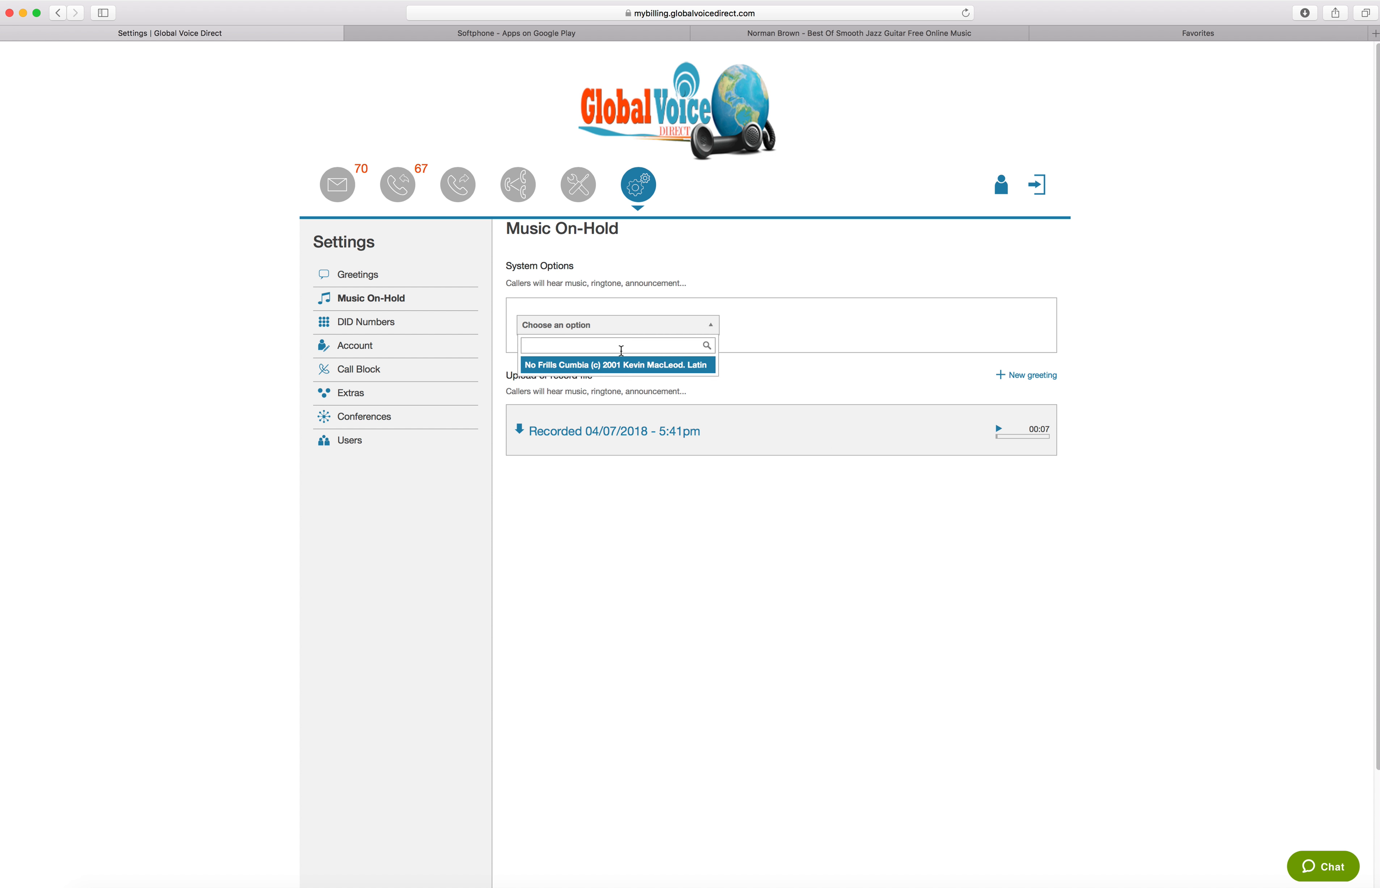
{"action": "left_click", "coordinate": [840, 336]}
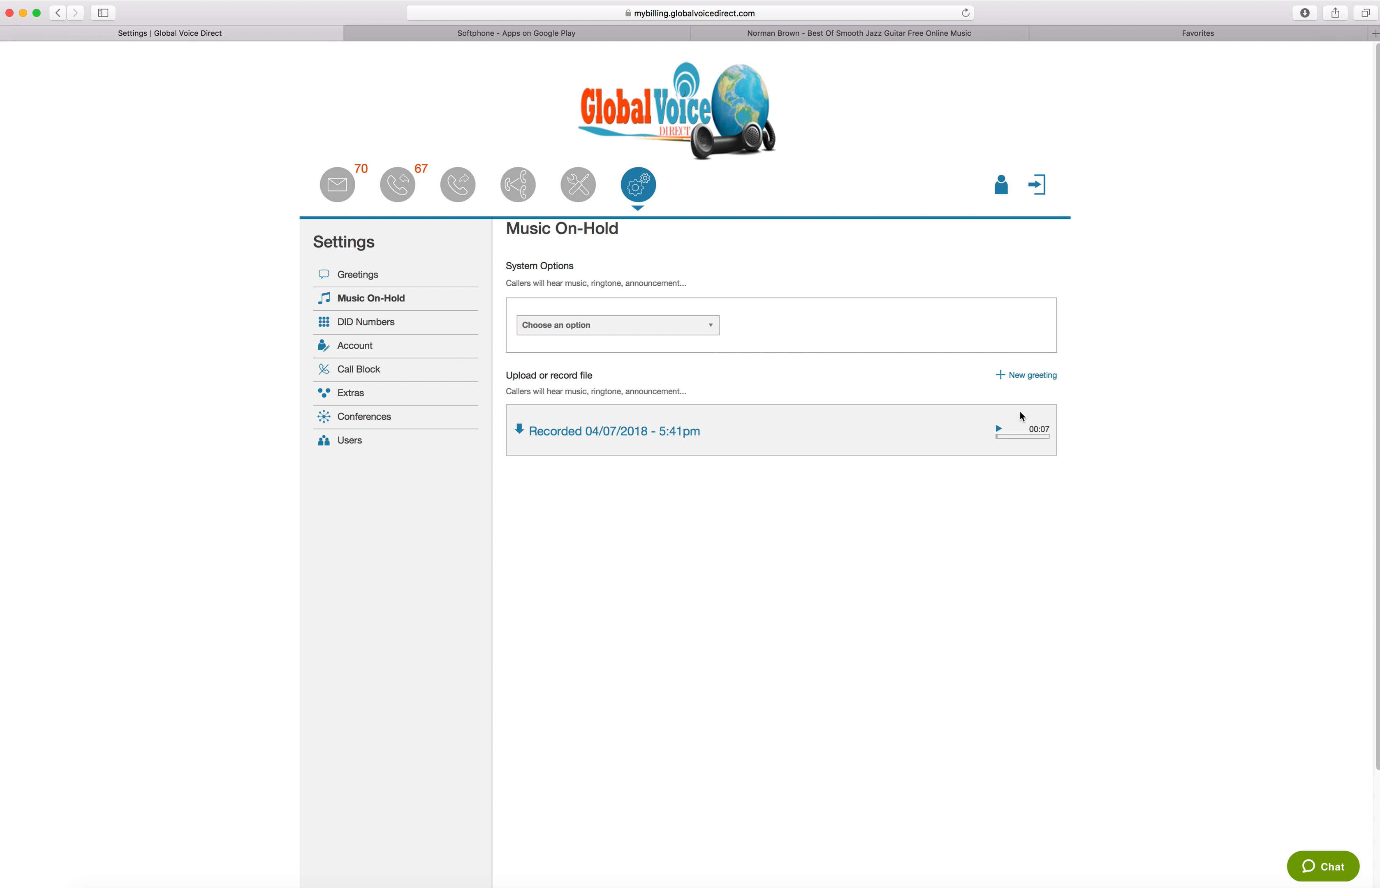
In the DID Numbers settings, set the listed number's notification action to Copy and save it
{"action": "left_click", "coordinate": [356, 331]}
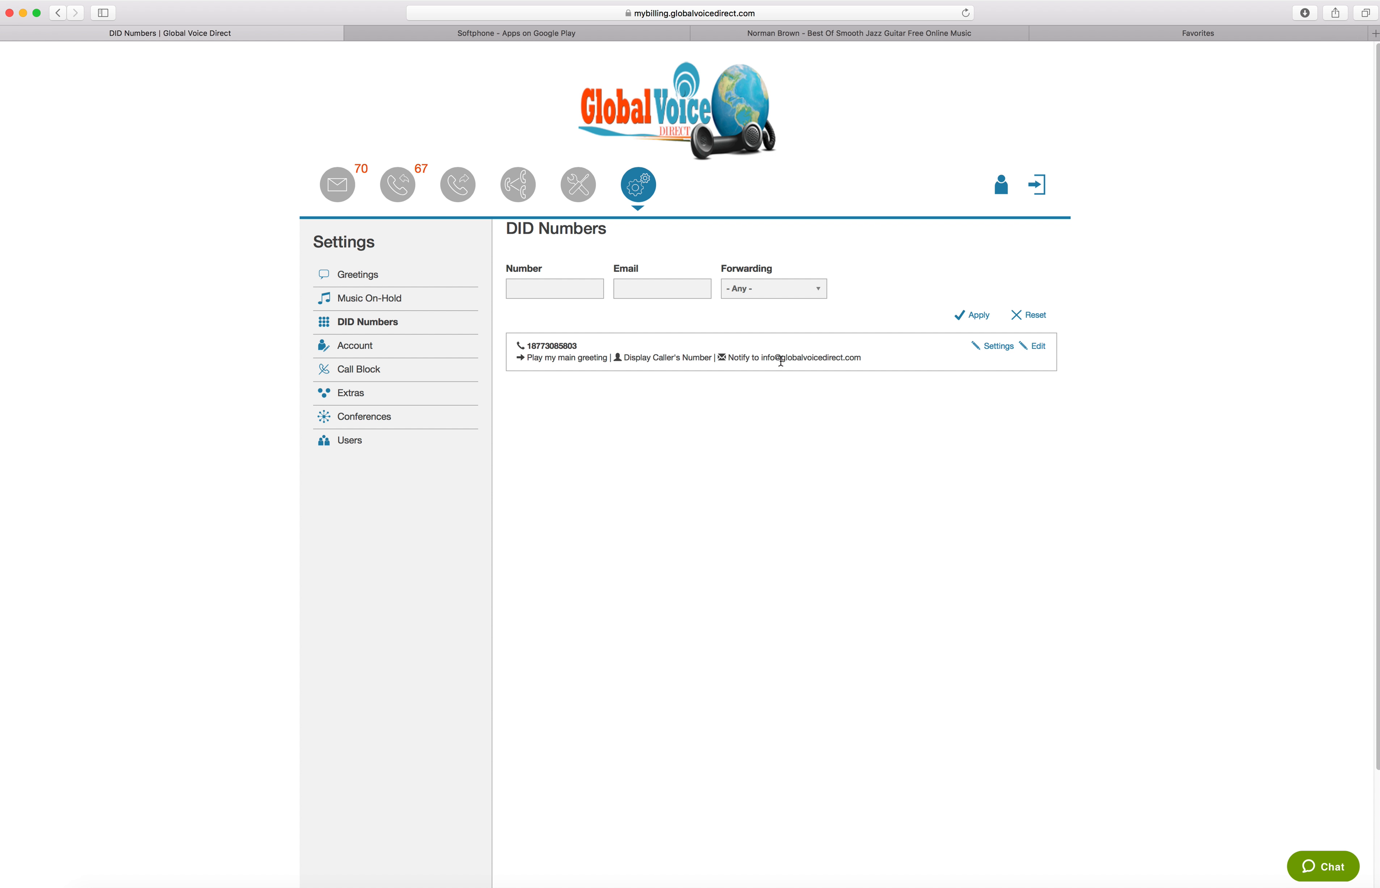
{"action": "left_click", "coordinate": [1034, 349]}
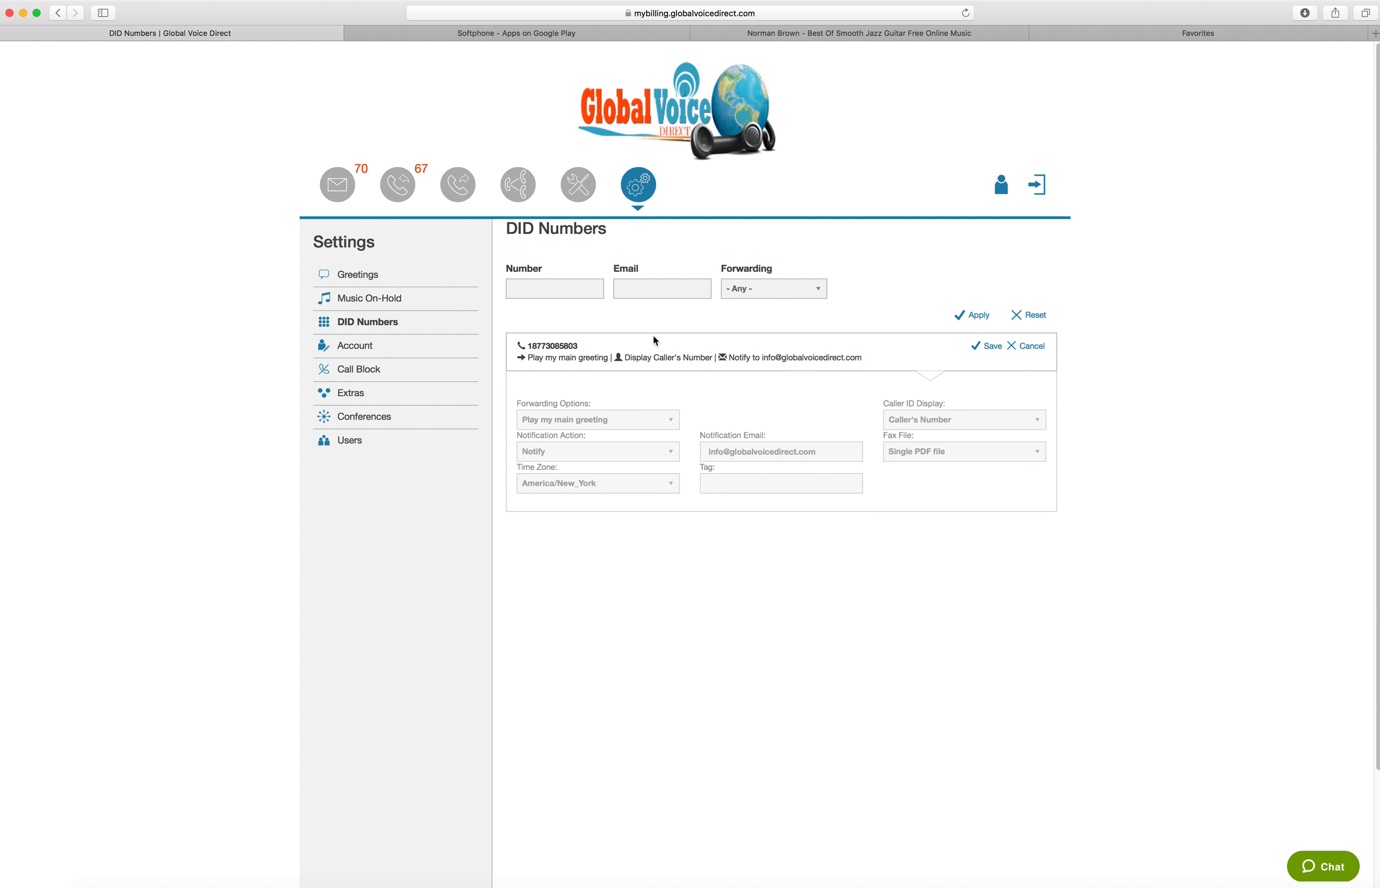
{"action": "left_click", "coordinate": [572, 450]}
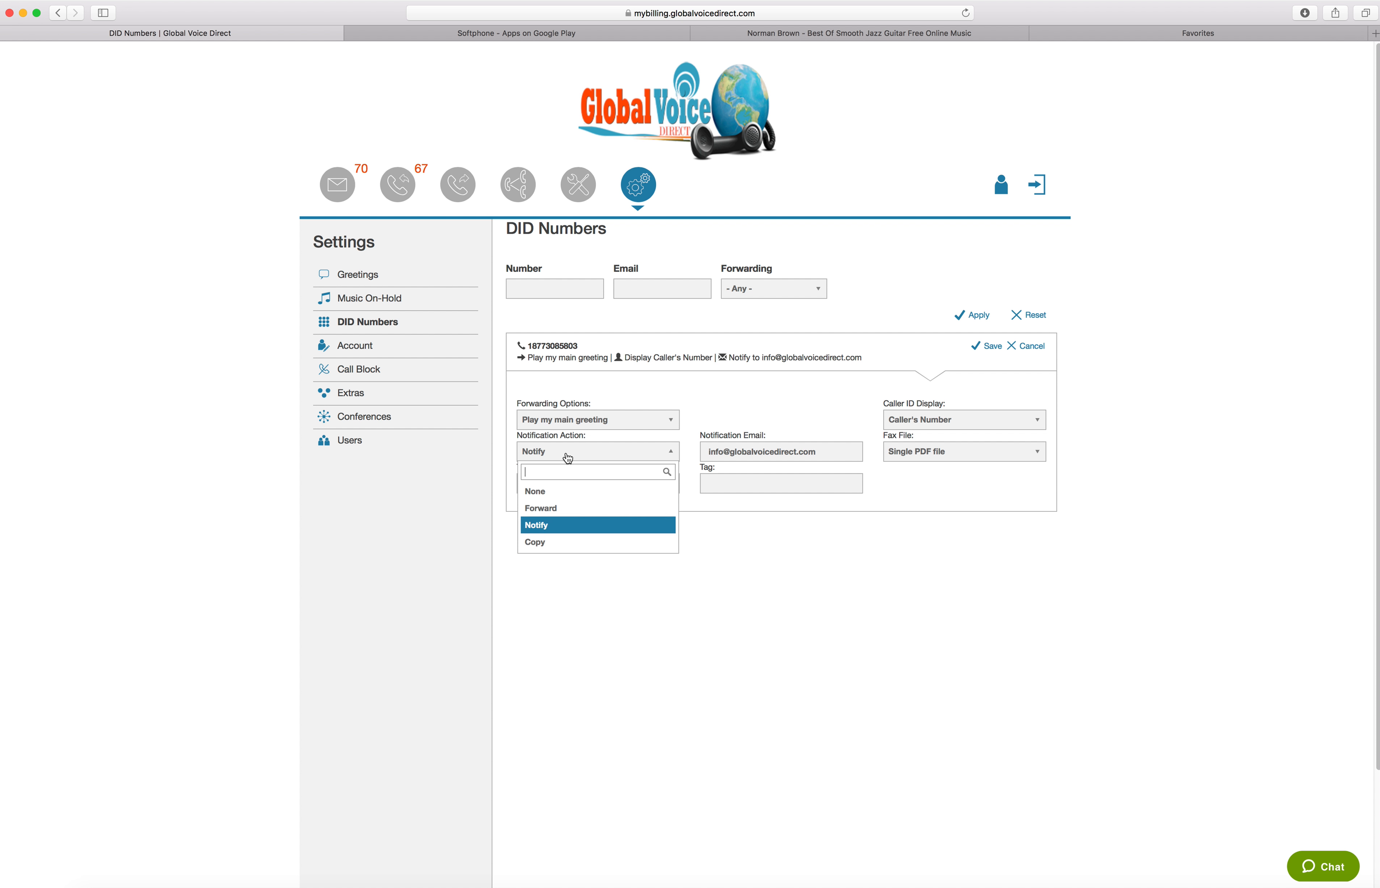
{"action": "left_click", "coordinate": [541, 540]}
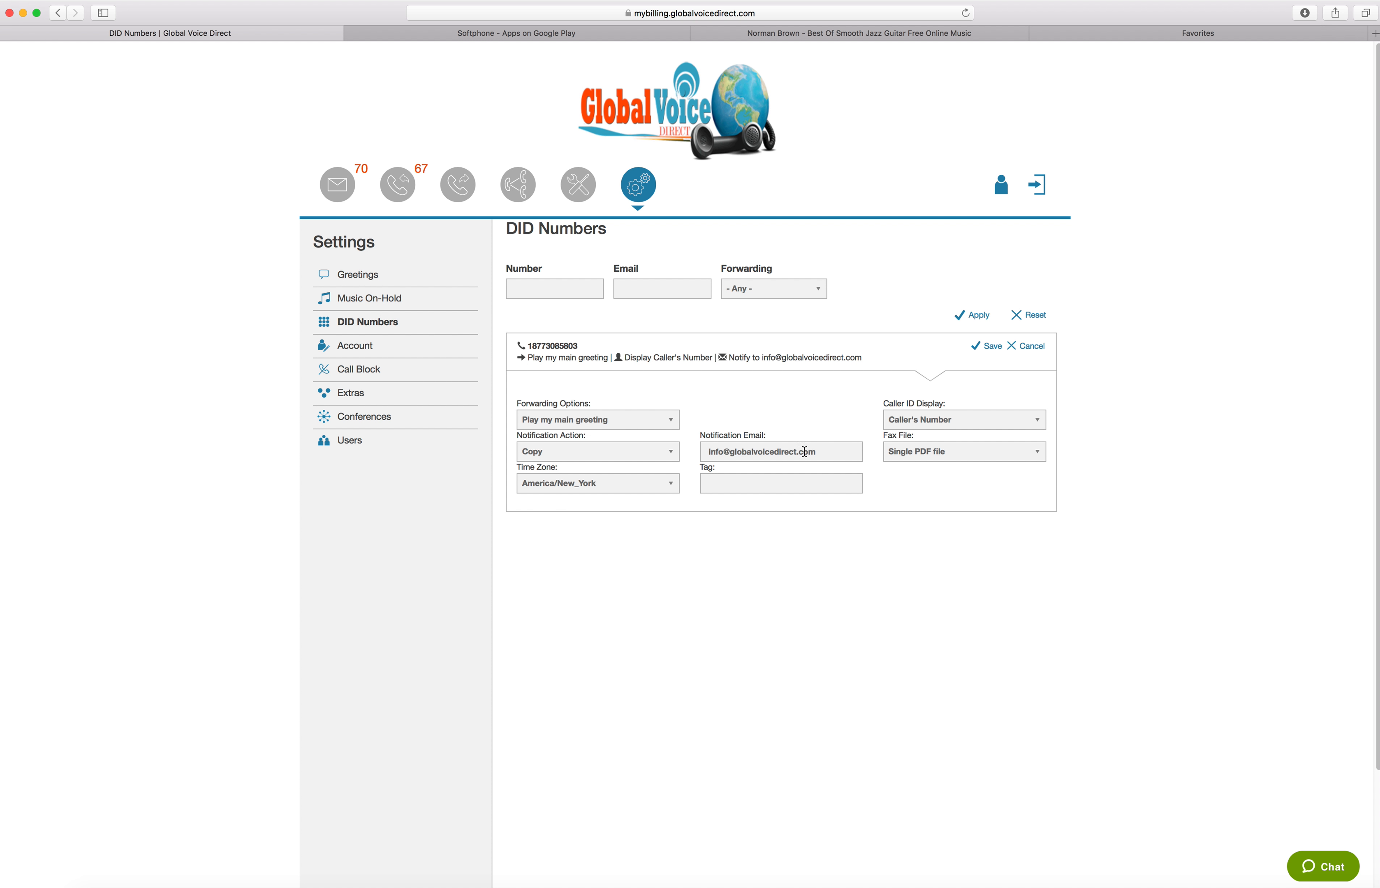
{"action": "left_click", "coordinate": [986, 346]}
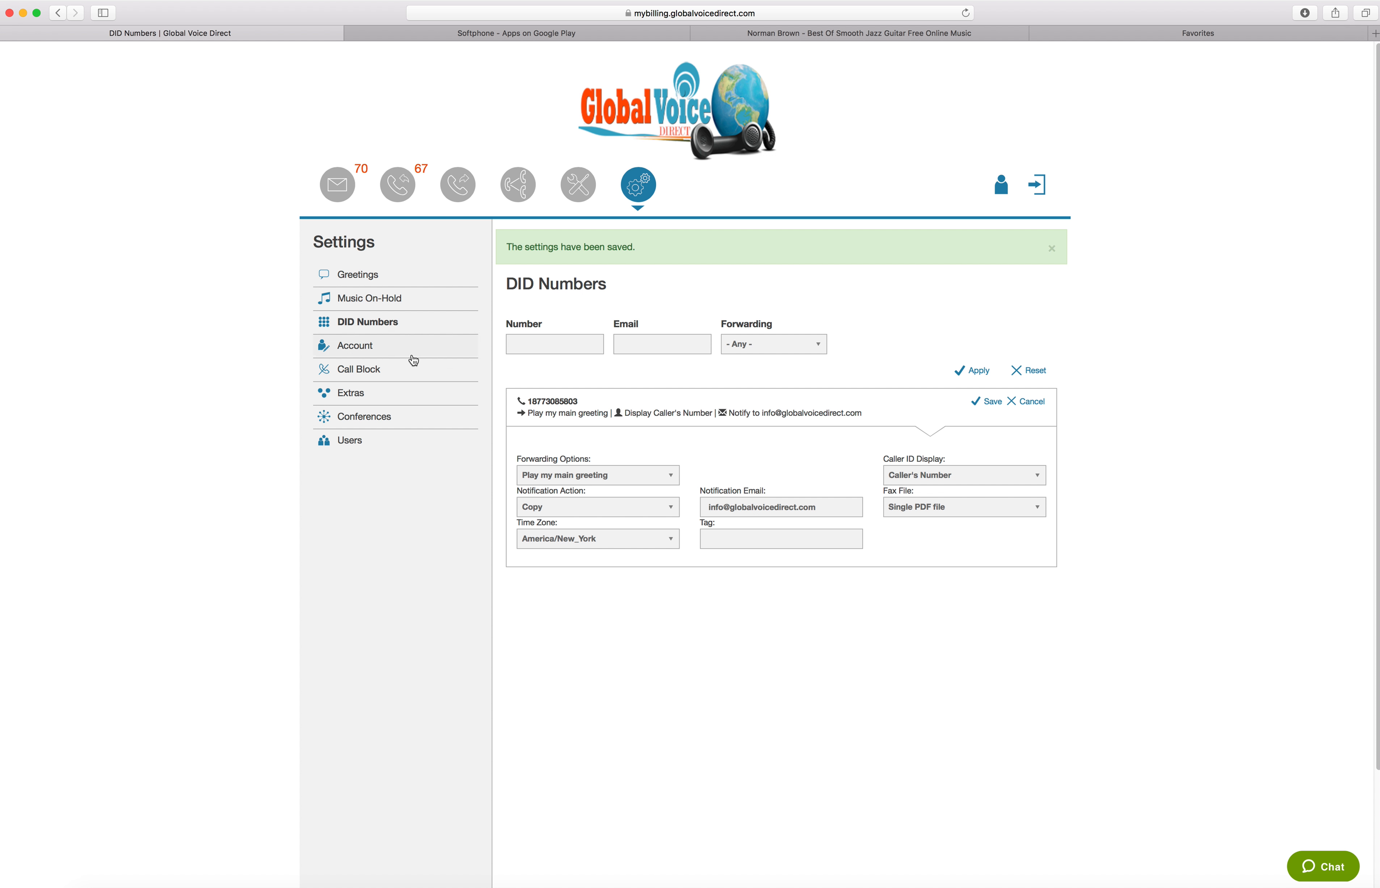
Open the Account settings and examine the account information, Master PIN field, previous invoices and time zone choices
{"action": "left_click", "coordinate": [356, 356]}
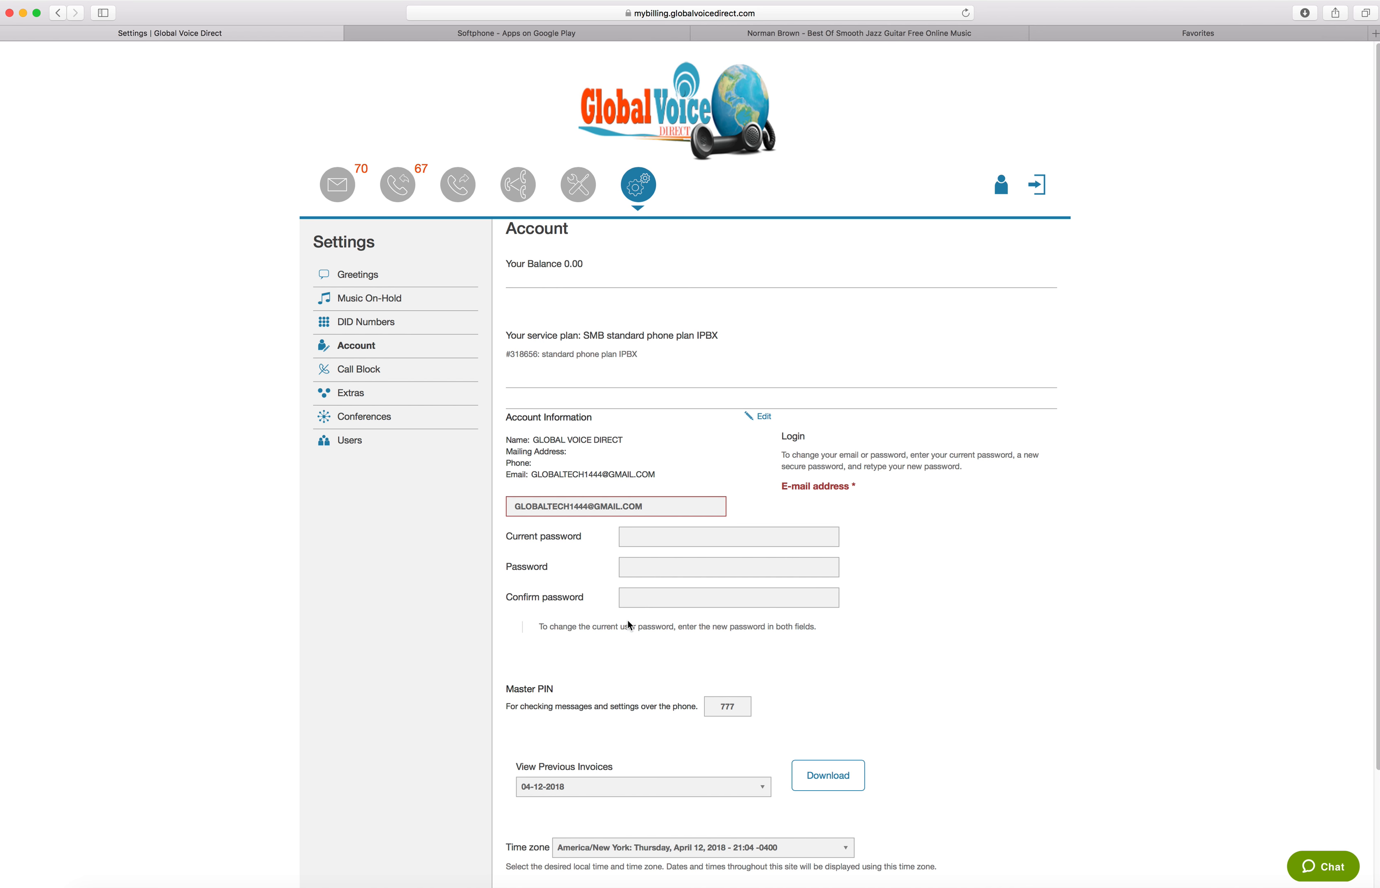
{"action": "scroll", "coordinate": [631, 623], "scroll_direction": "down", "scroll_amount": 3}
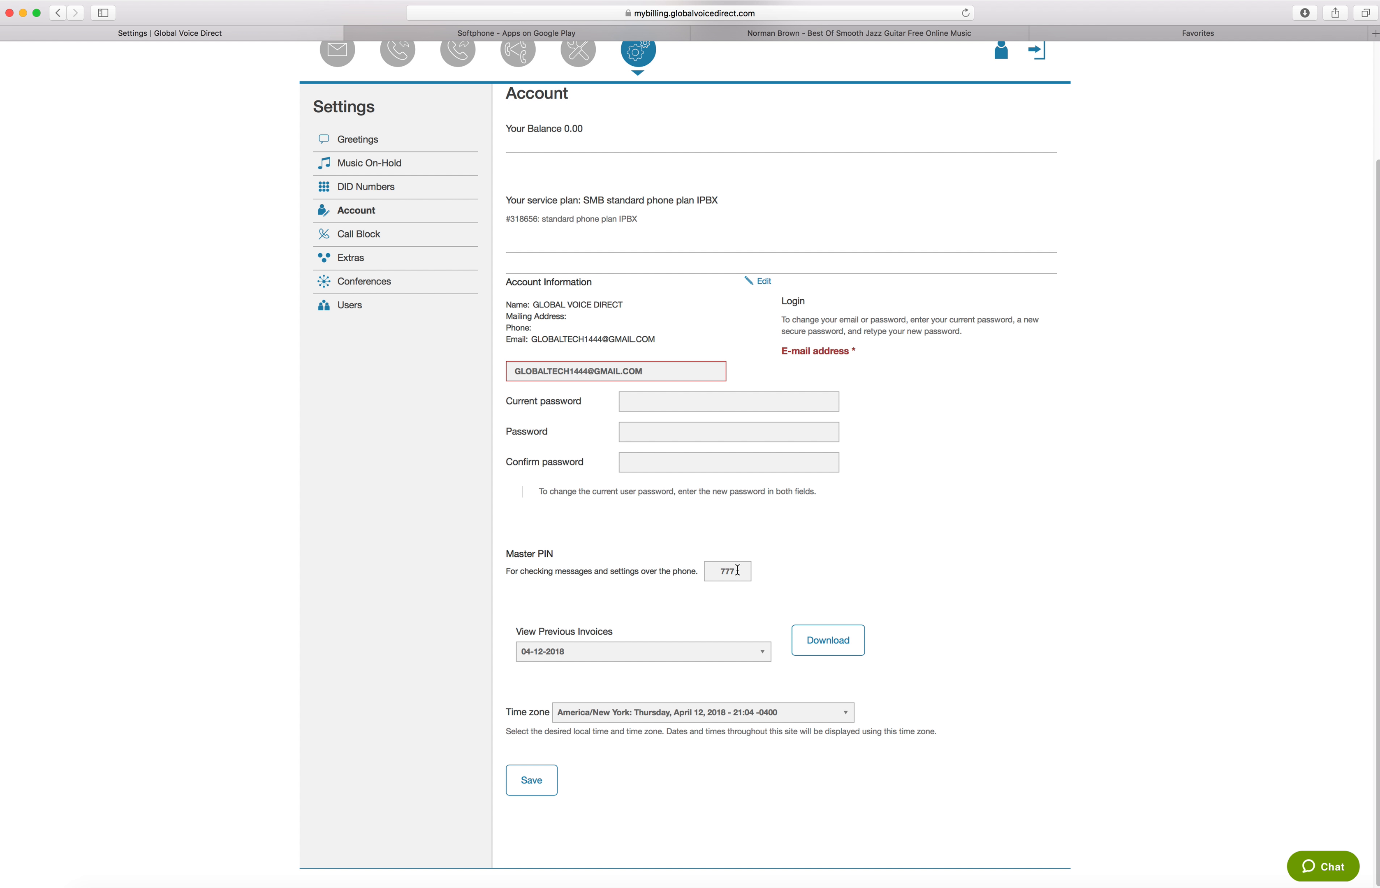
{"action": "double_click", "coordinate": [722, 573]}
{"action": "left_click", "coordinate": [699, 655]}
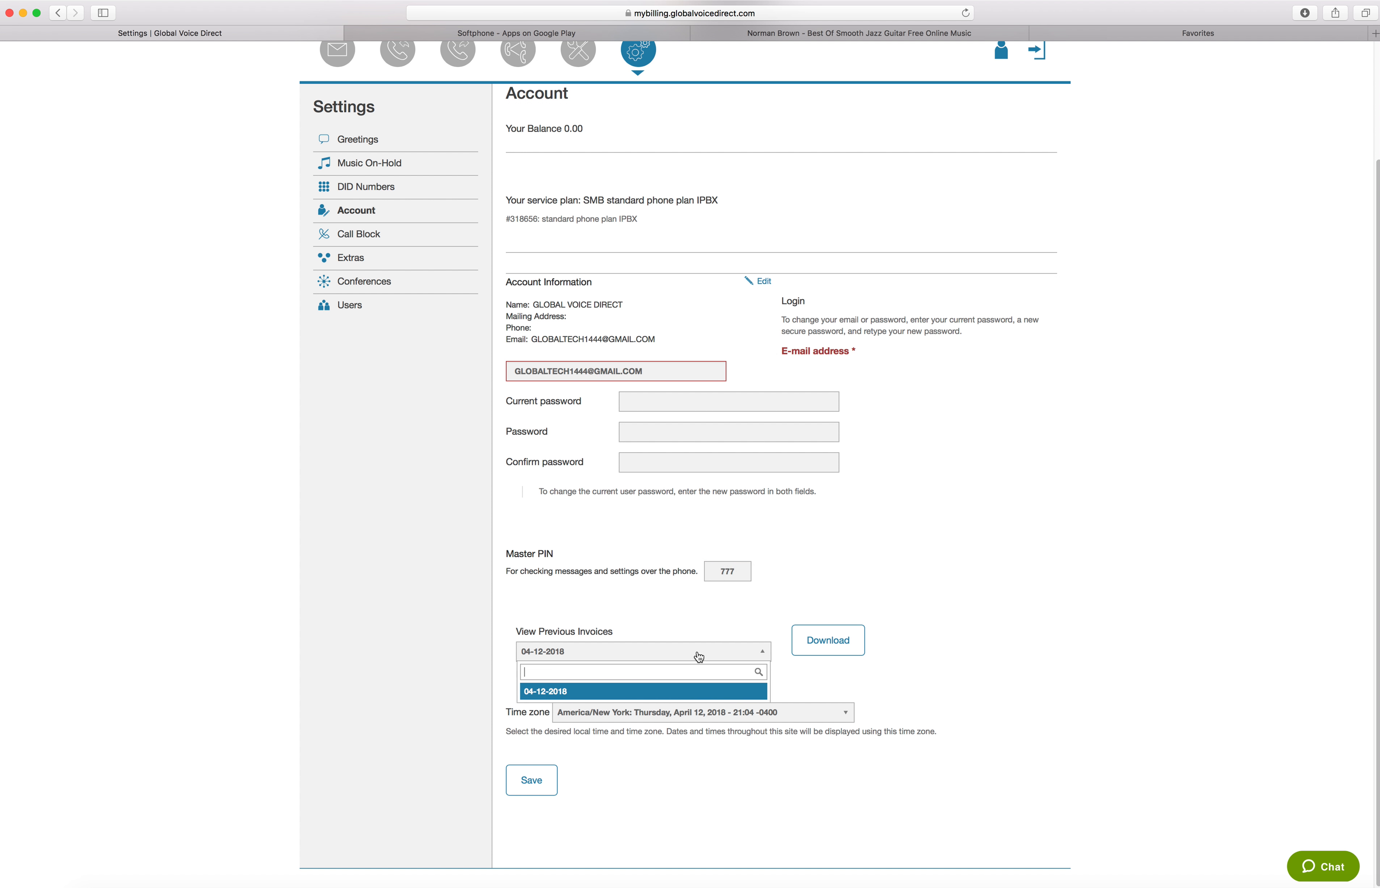
{"action": "left_click", "coordinate": [674, 658]}
{"action": "left_click", "coordinate": [687, 657]}
{"action": "left_click", "coordinate": [612, 721]}
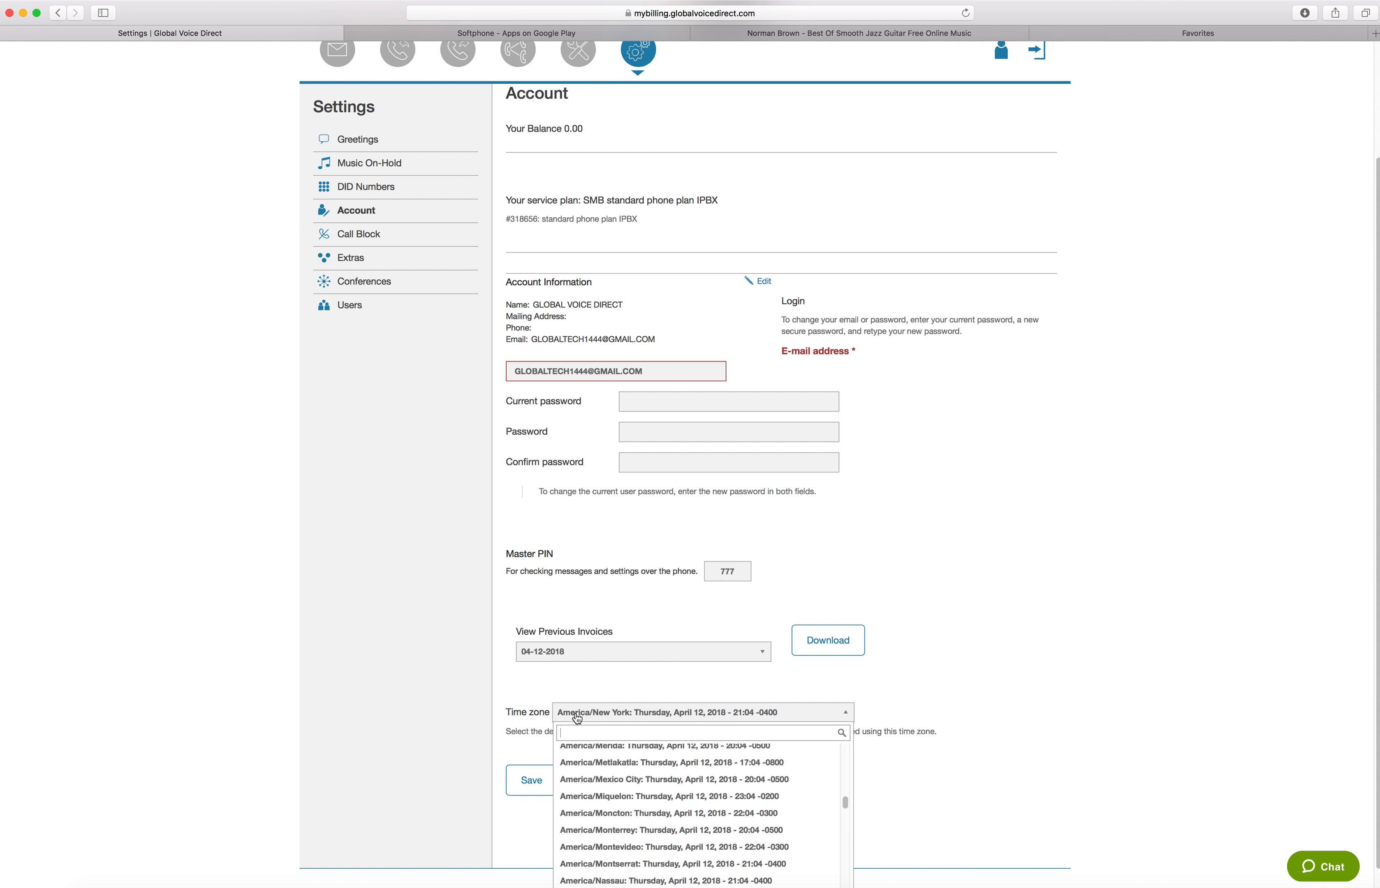
{"action": "left_click", "coordinate": [522, 714]}
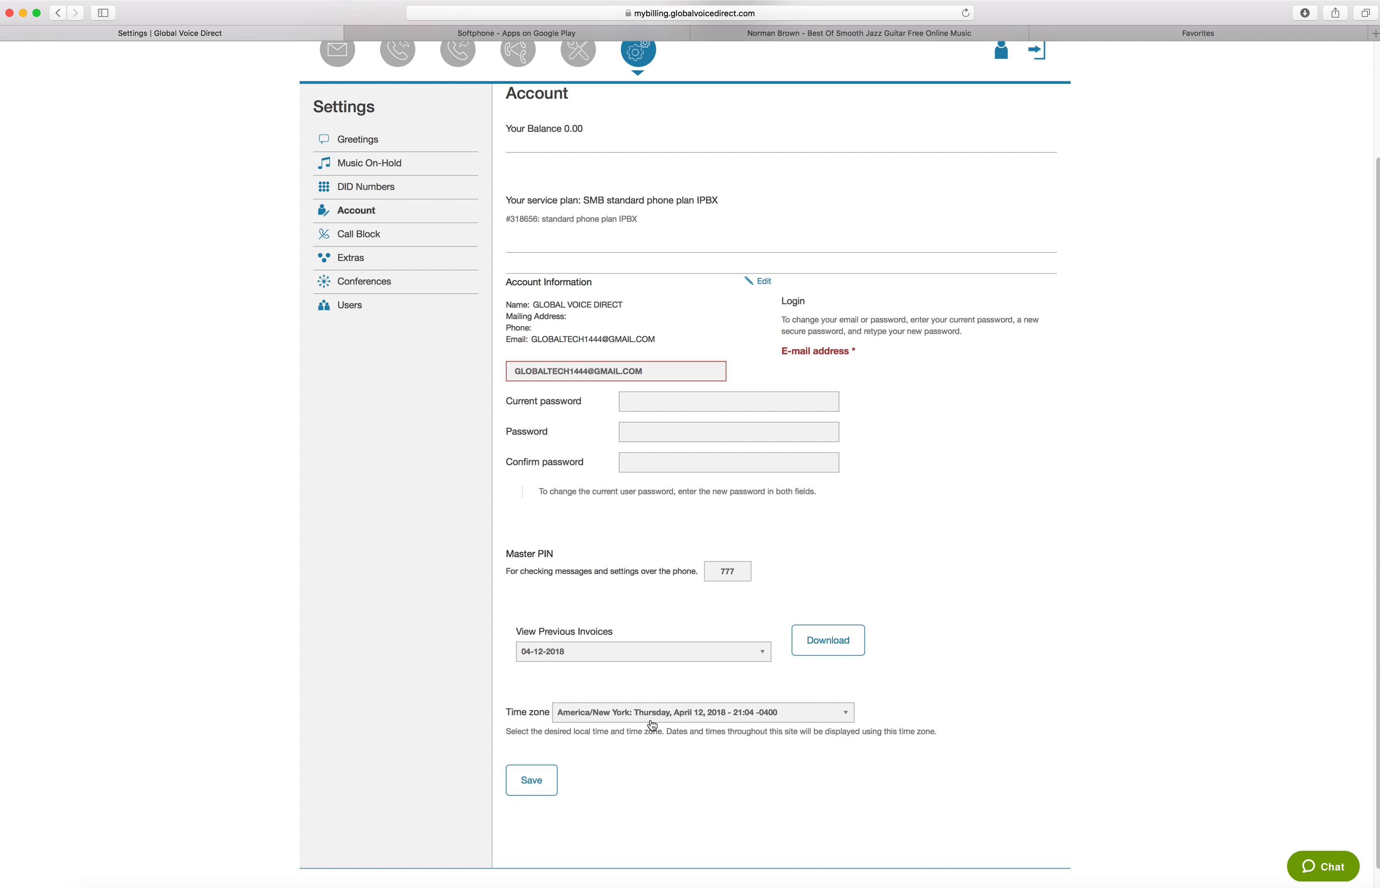
Open the Call Block settings and go to the field for adding a number to the blocked list
{"action": "scroll", "coordinate": [457, 589], "scroll_direction": "up", "scroll_amount": 2}
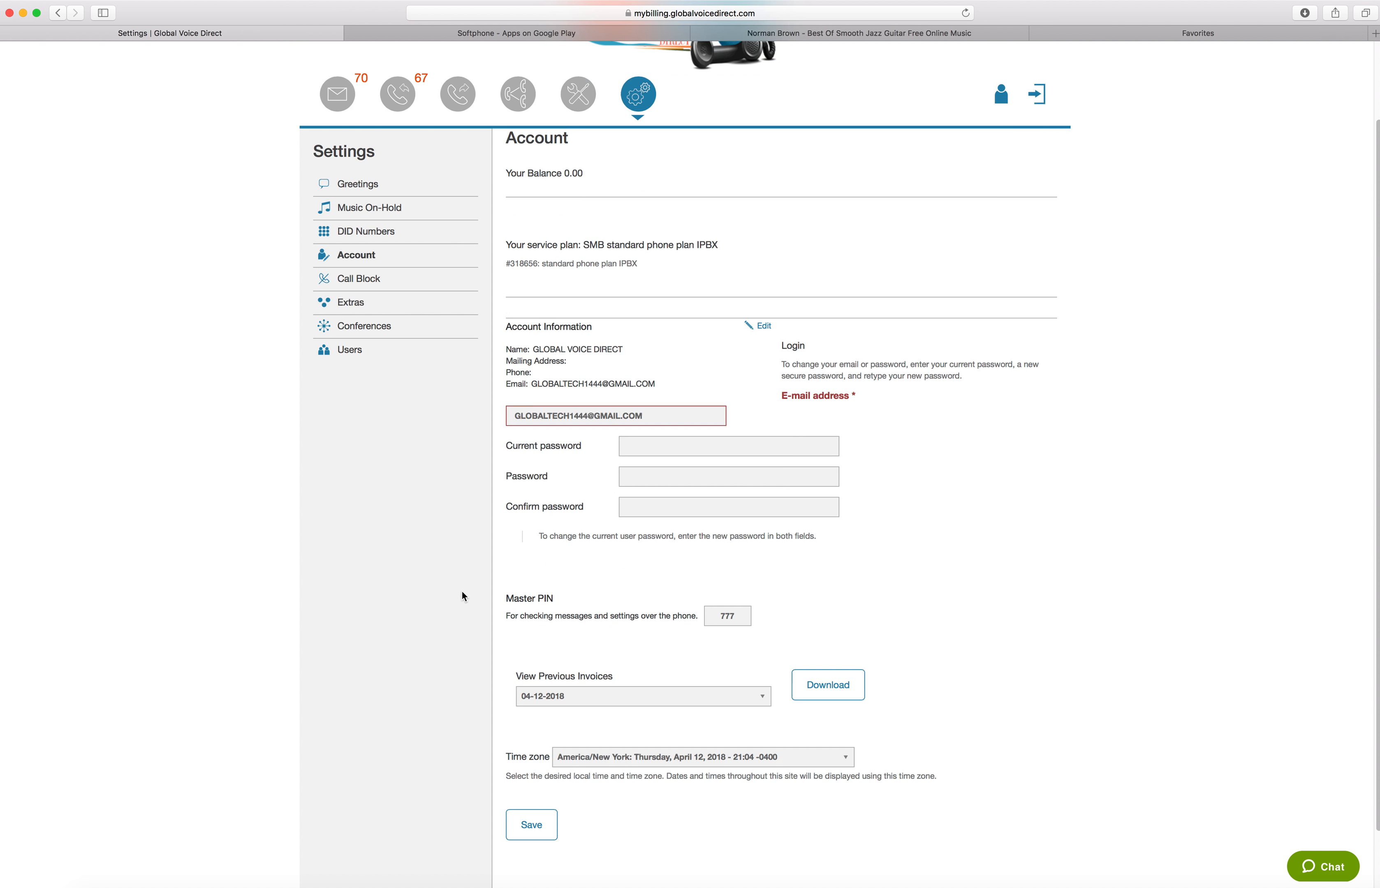
{"action": "scroll", "coordinate": [463, 595], "scroll_direction": "up", "scroll_amount": 3}
{"action": "left_click", "coordinate": [359, 369]}
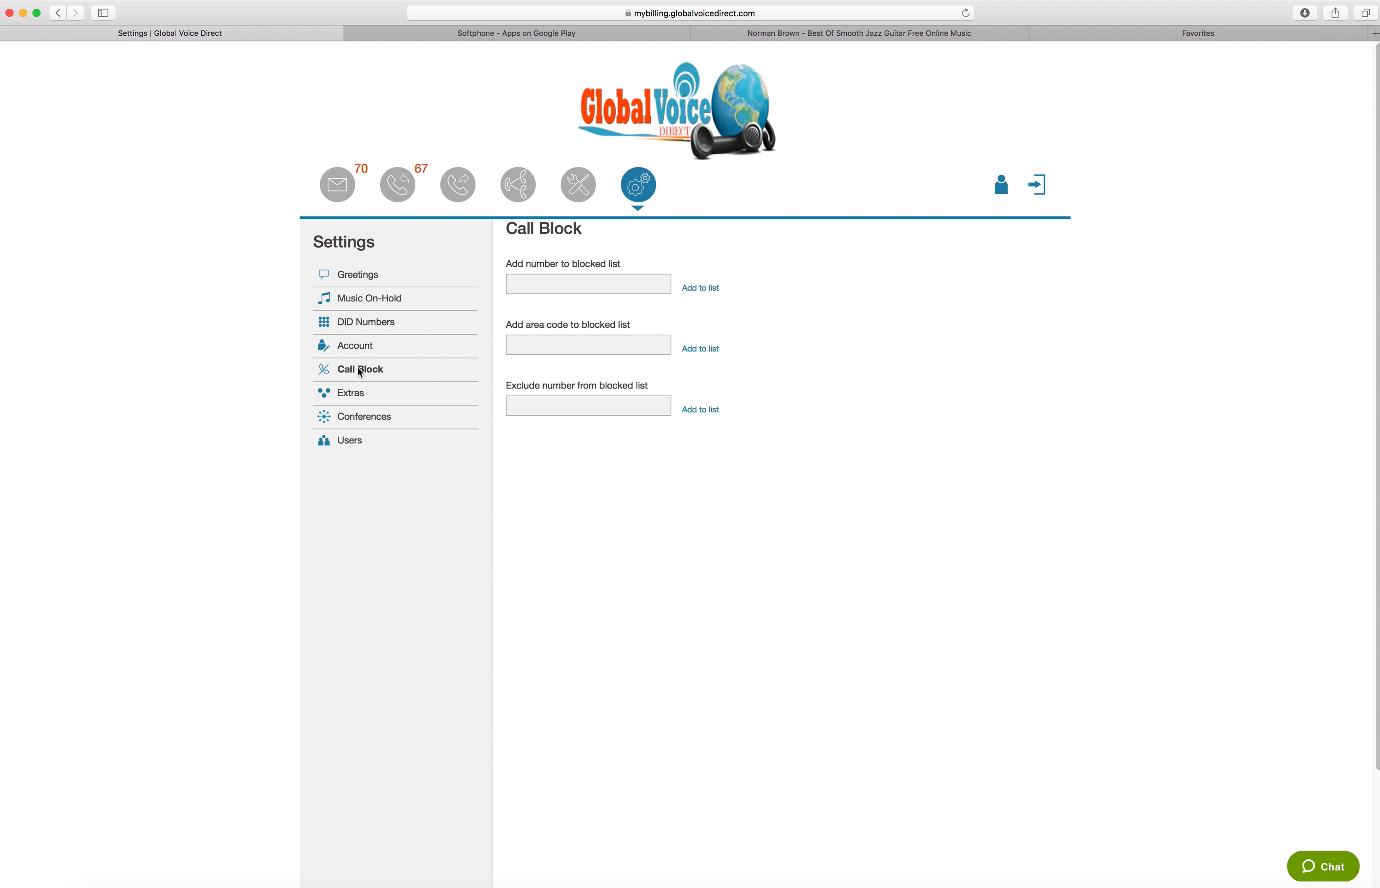
{"action": "left_click", "coordinate": [548, 288]}
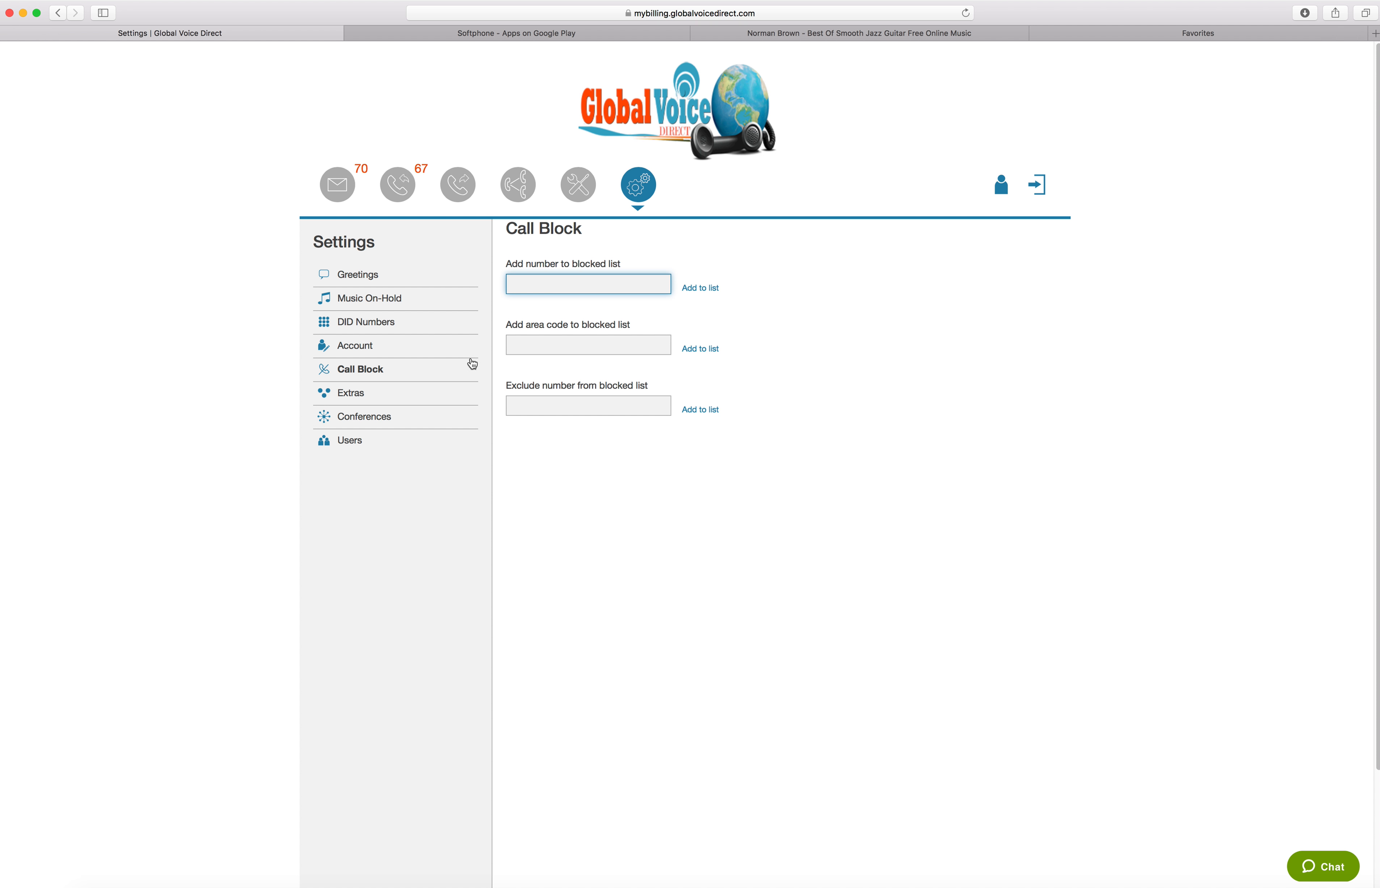
Open the Extras settings and look over the whole list of extras
{"action": "left_click", "coordinate": [333, 395]}
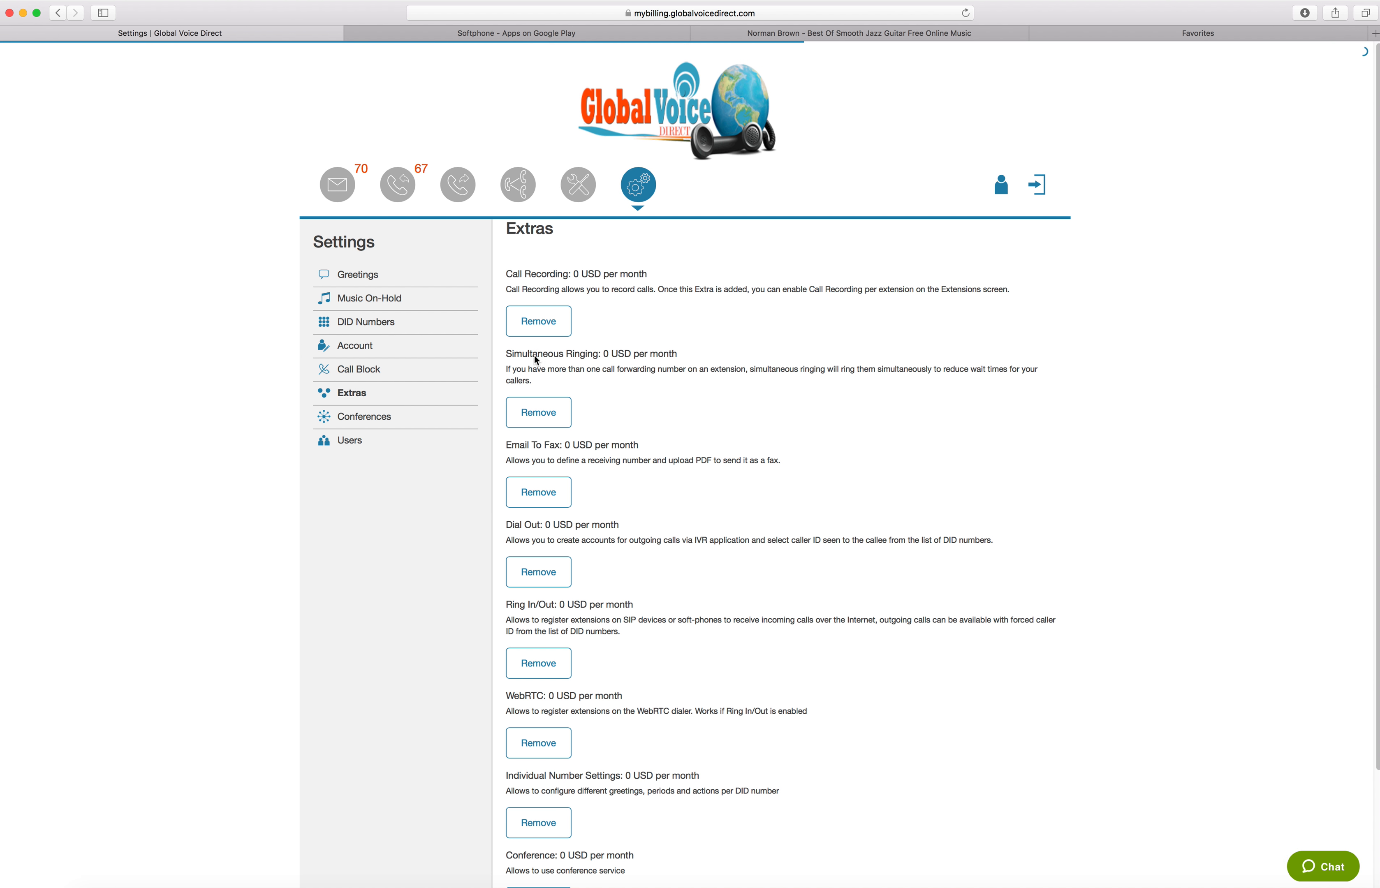
{"action": "scroll", "coordinate": [632, 499], "scroll_direction": "down", "scroll_amount": 3}
{"action": "scroll", "coordinate": [642, 414], "scroll_direction": "up", "scroll_amount": 3}
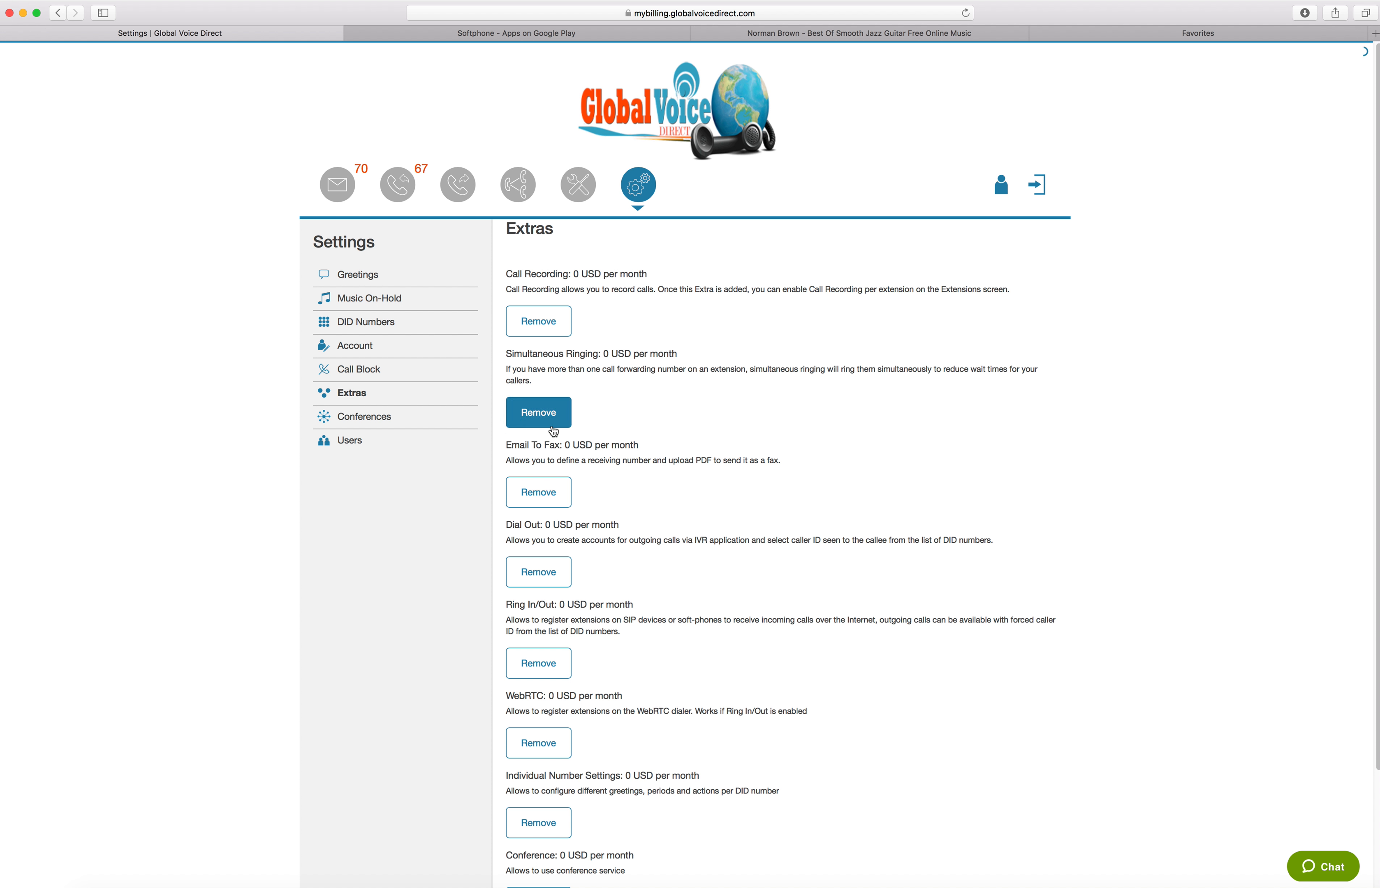
Open a new room form in the Conferences settings and view its PIN fields and music on-hold choices
{"action": "left_click", "coordinate": [391, 419]}
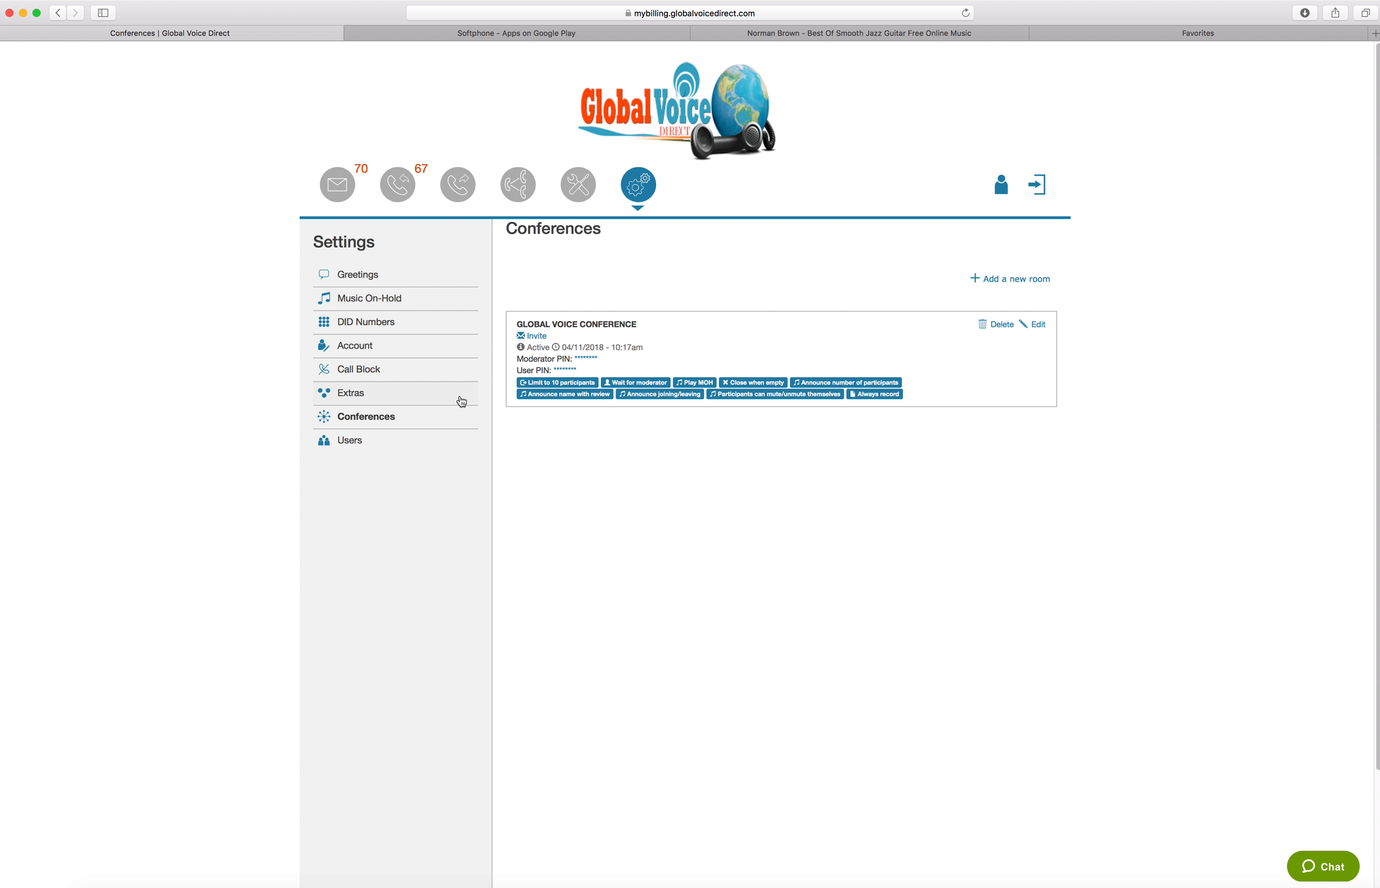
{"action": "left_click", "coordinate": [1002, 278]}
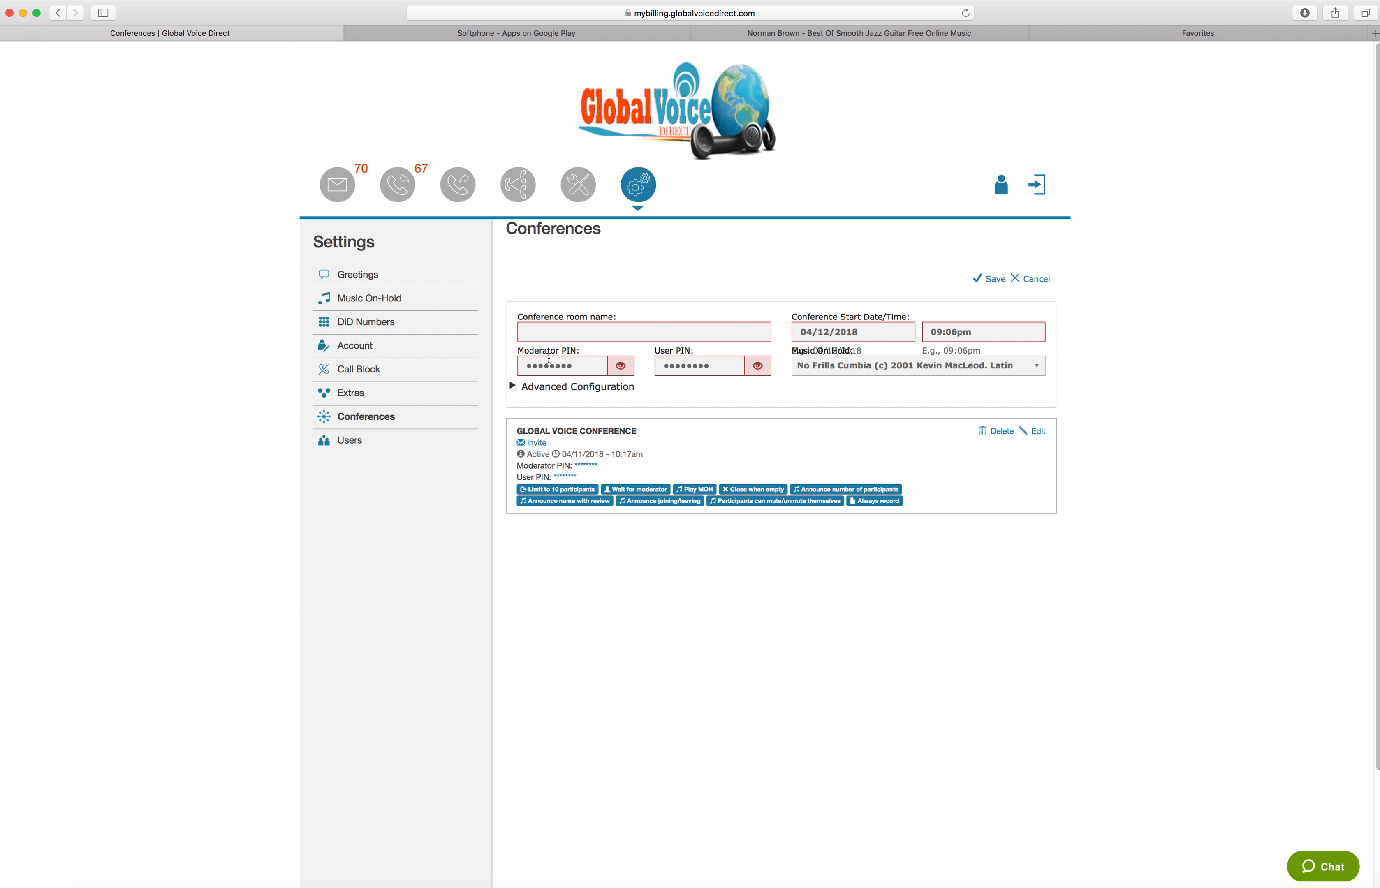
{"action": "left_click", "coordinate": [536, 366]}
{"action": "left_click", "coordinate": [702, 367]}
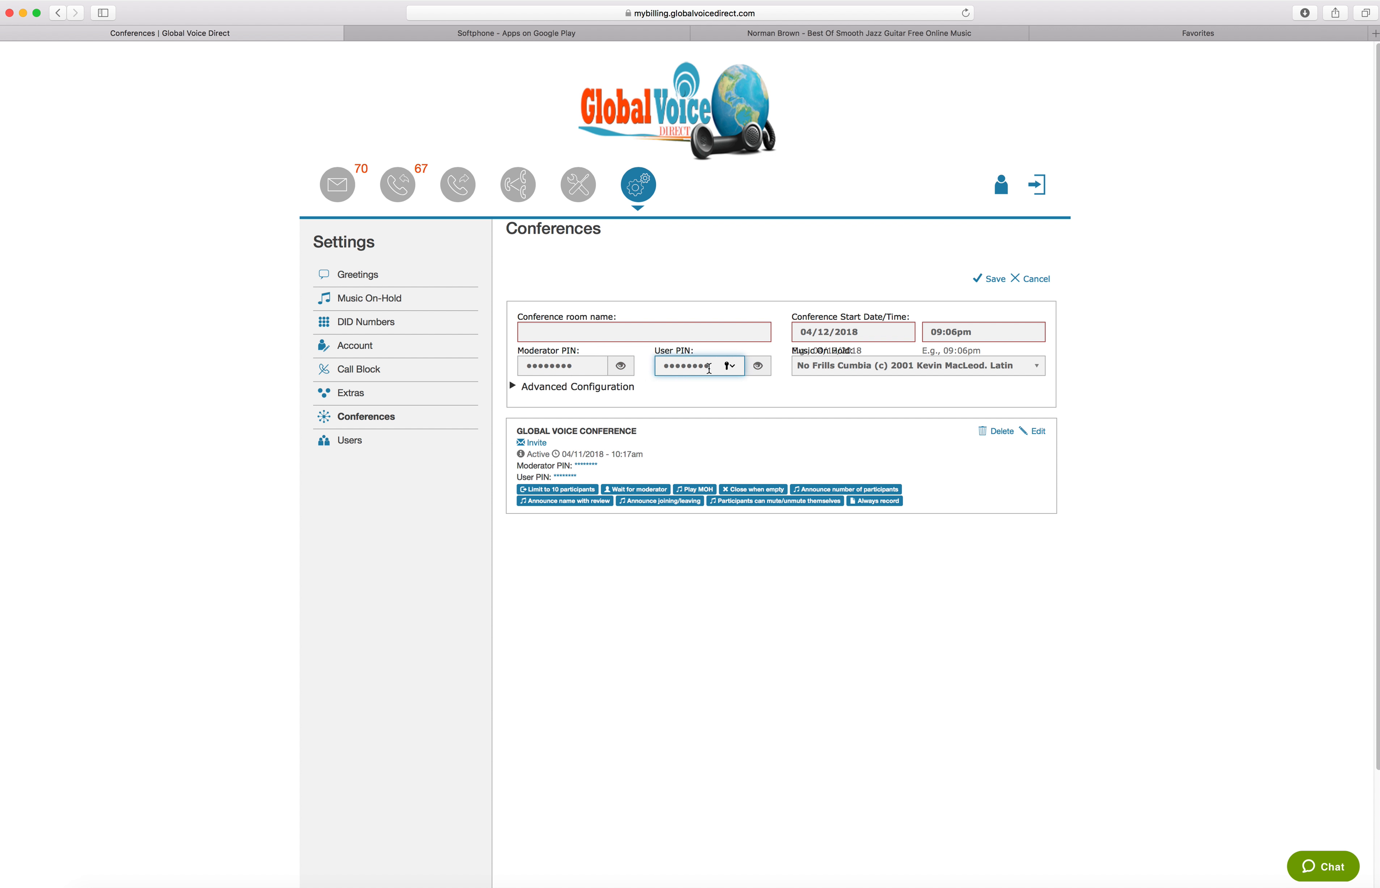
{"action": "left_click", "coordinate": [944, 365]}
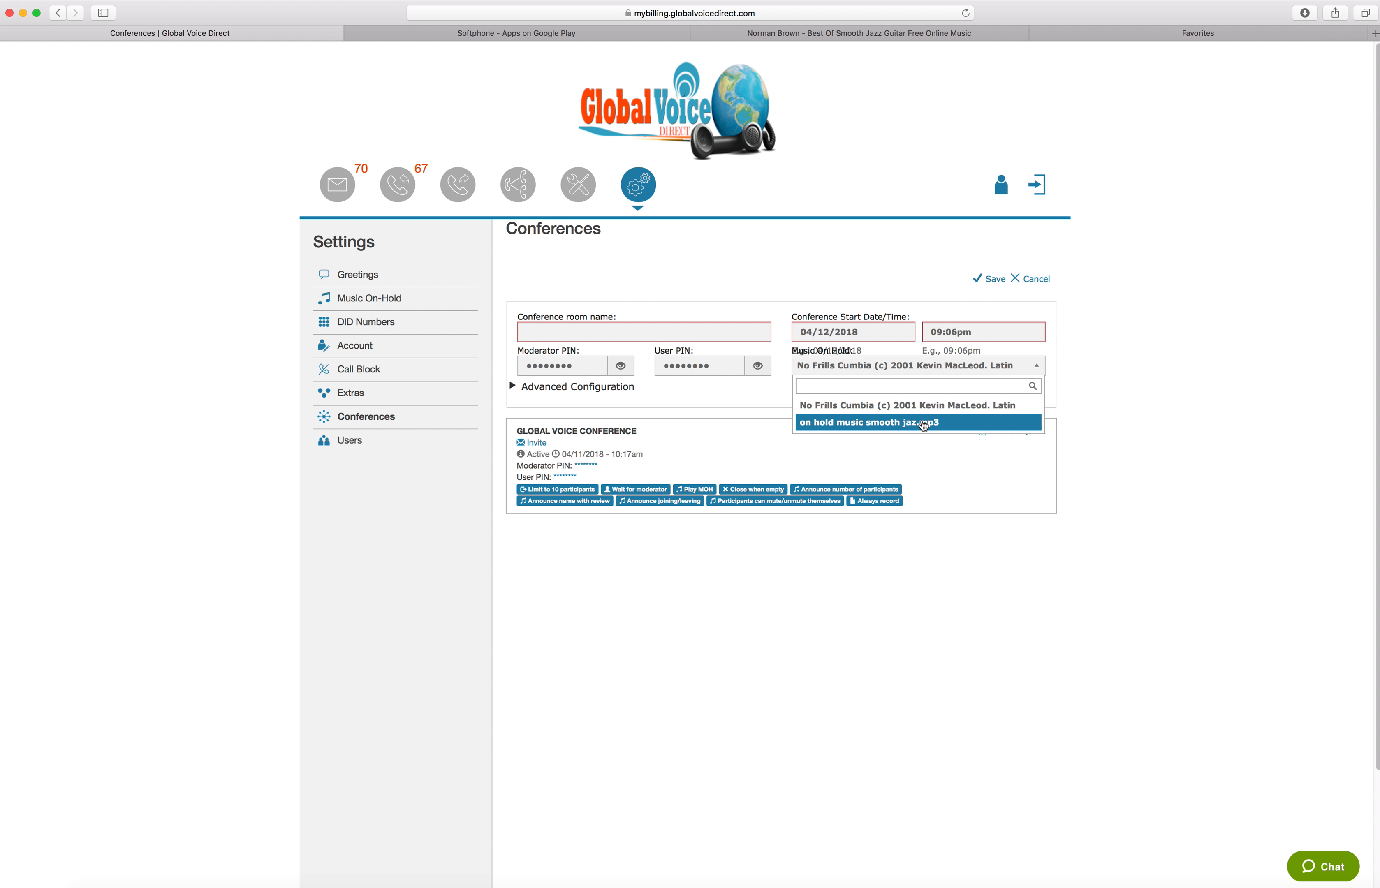
Expand the new room's advanced configuration, view its participant limit, mute and name announcement options, and cancel the room
{"action": "left_click", "coordinate": [607, 388]}
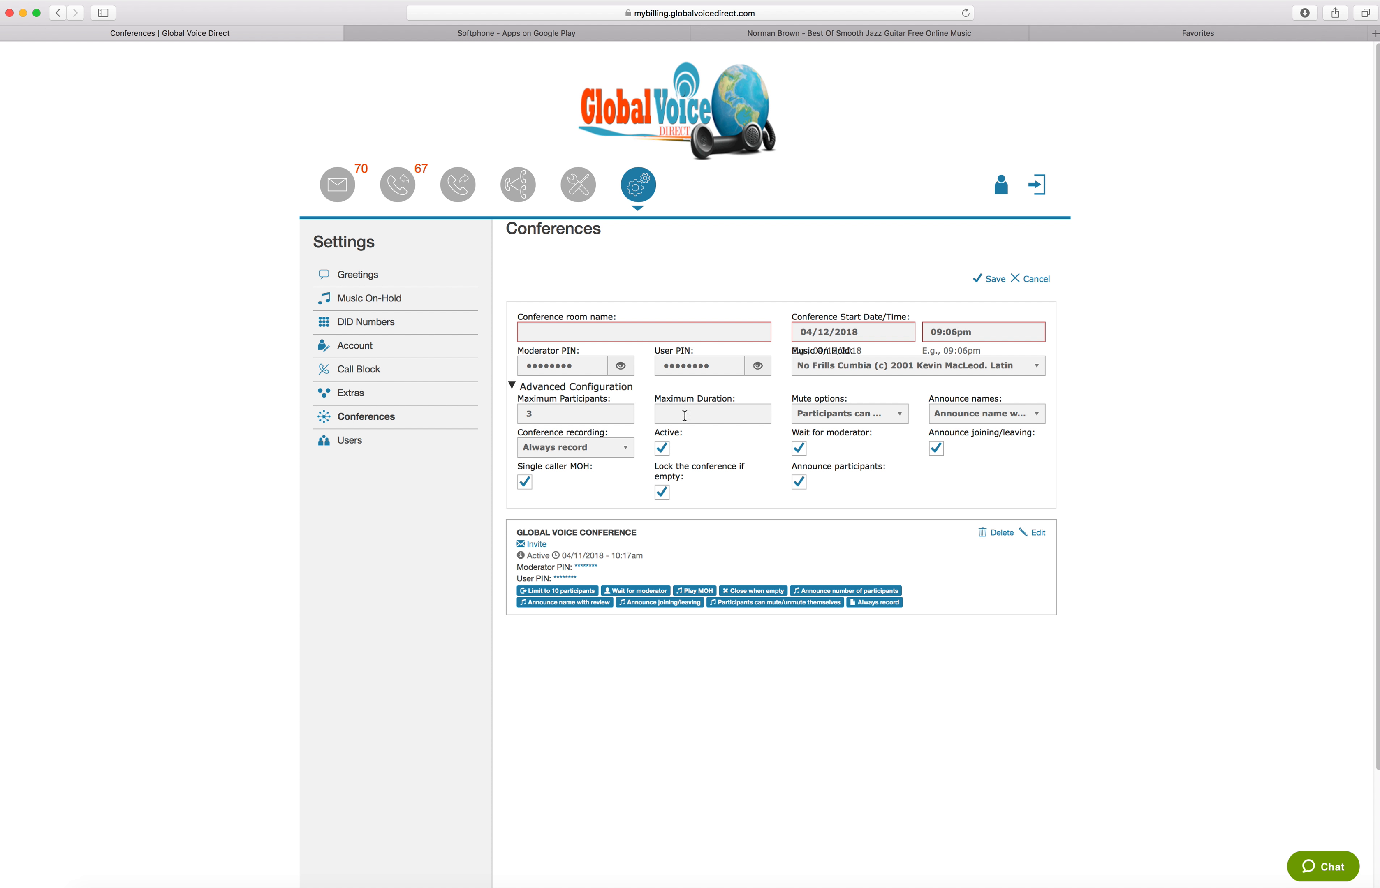
{"action": "double_click", "coordinate": [536, 413]}
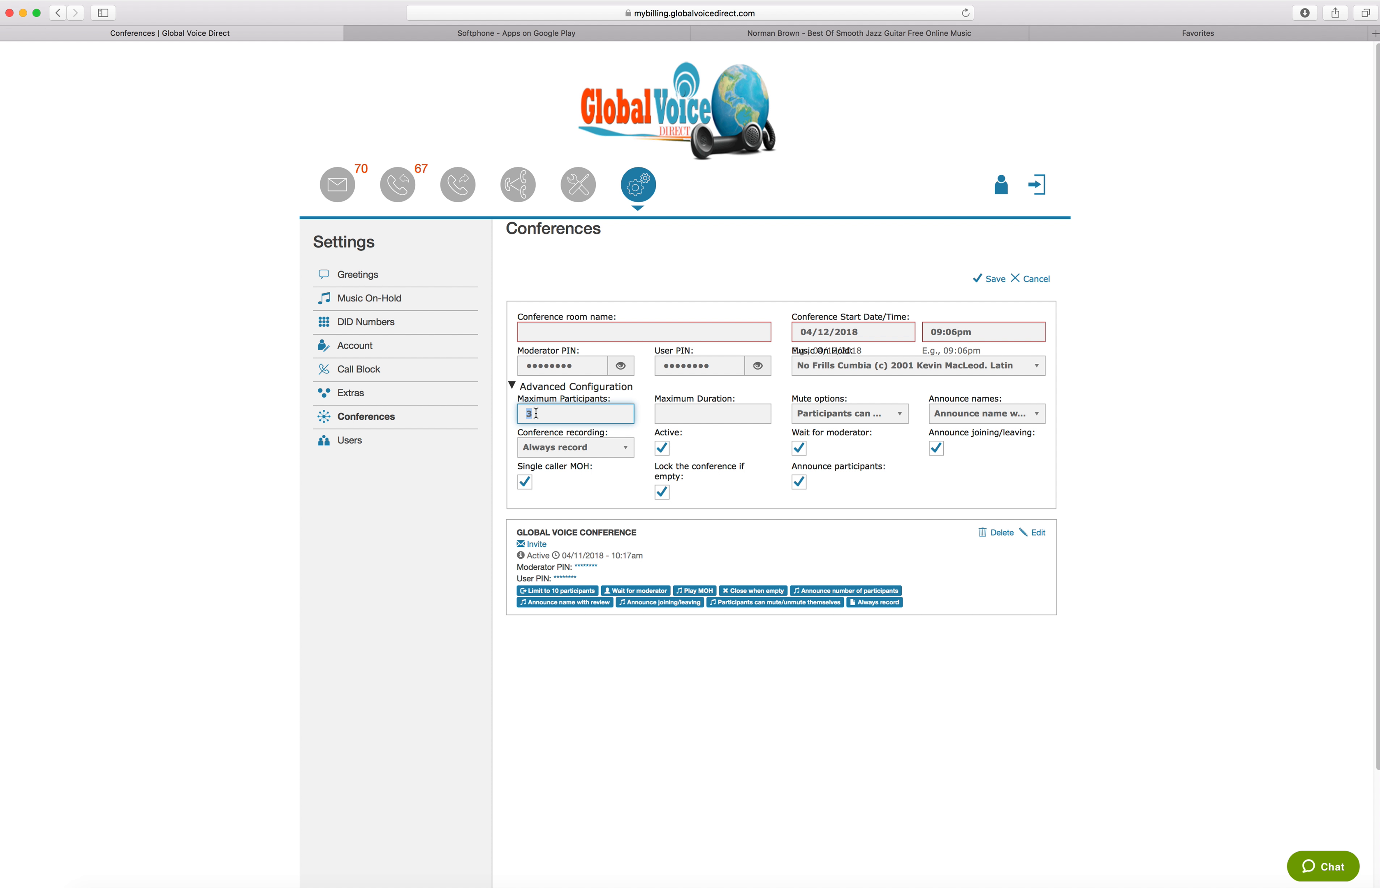
{"action": "left_click", "coordinate": [828, 417]}
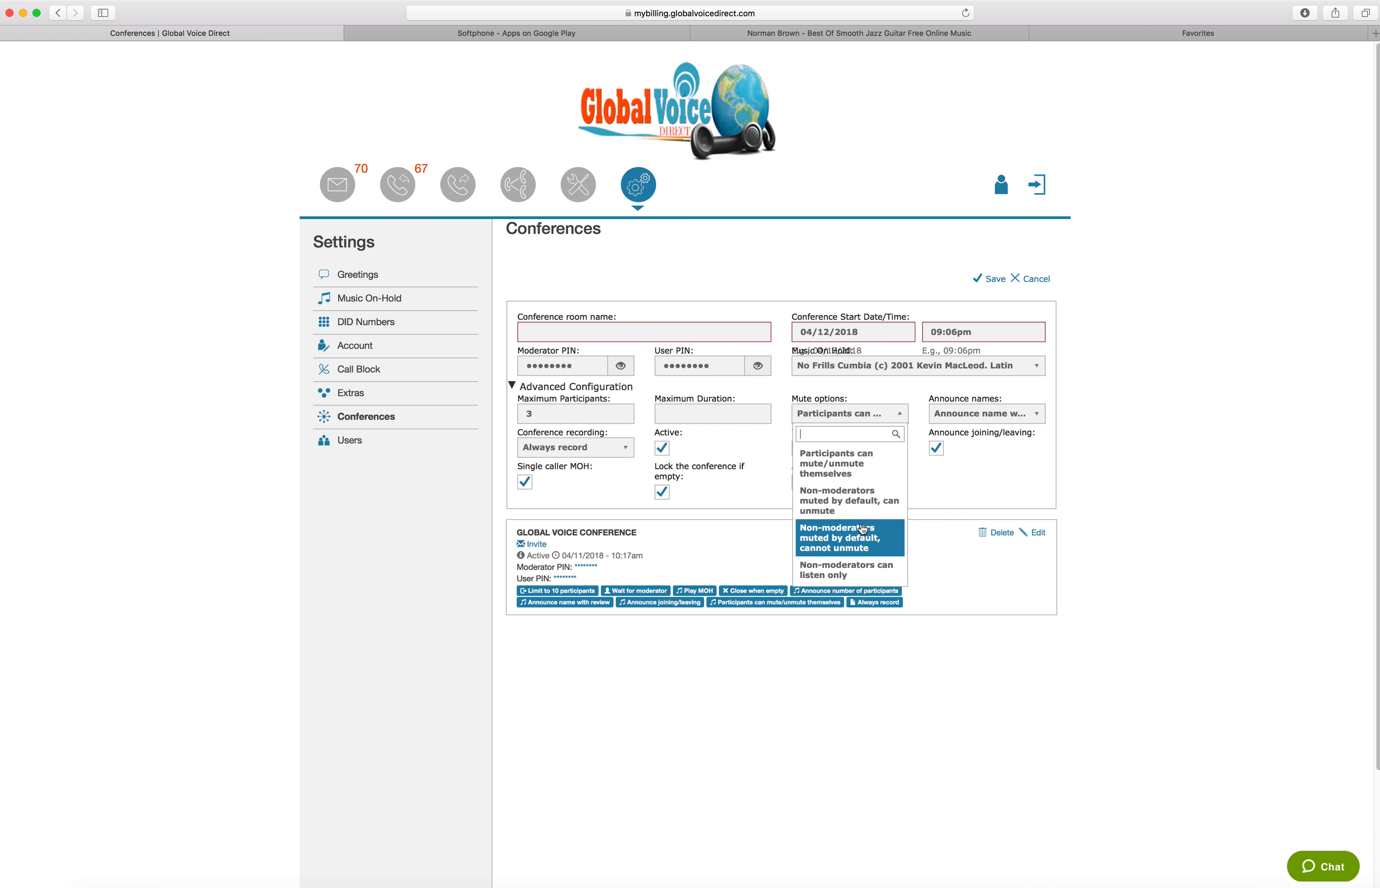
{"action": "left_click", "coordinate": [1006, 474]}
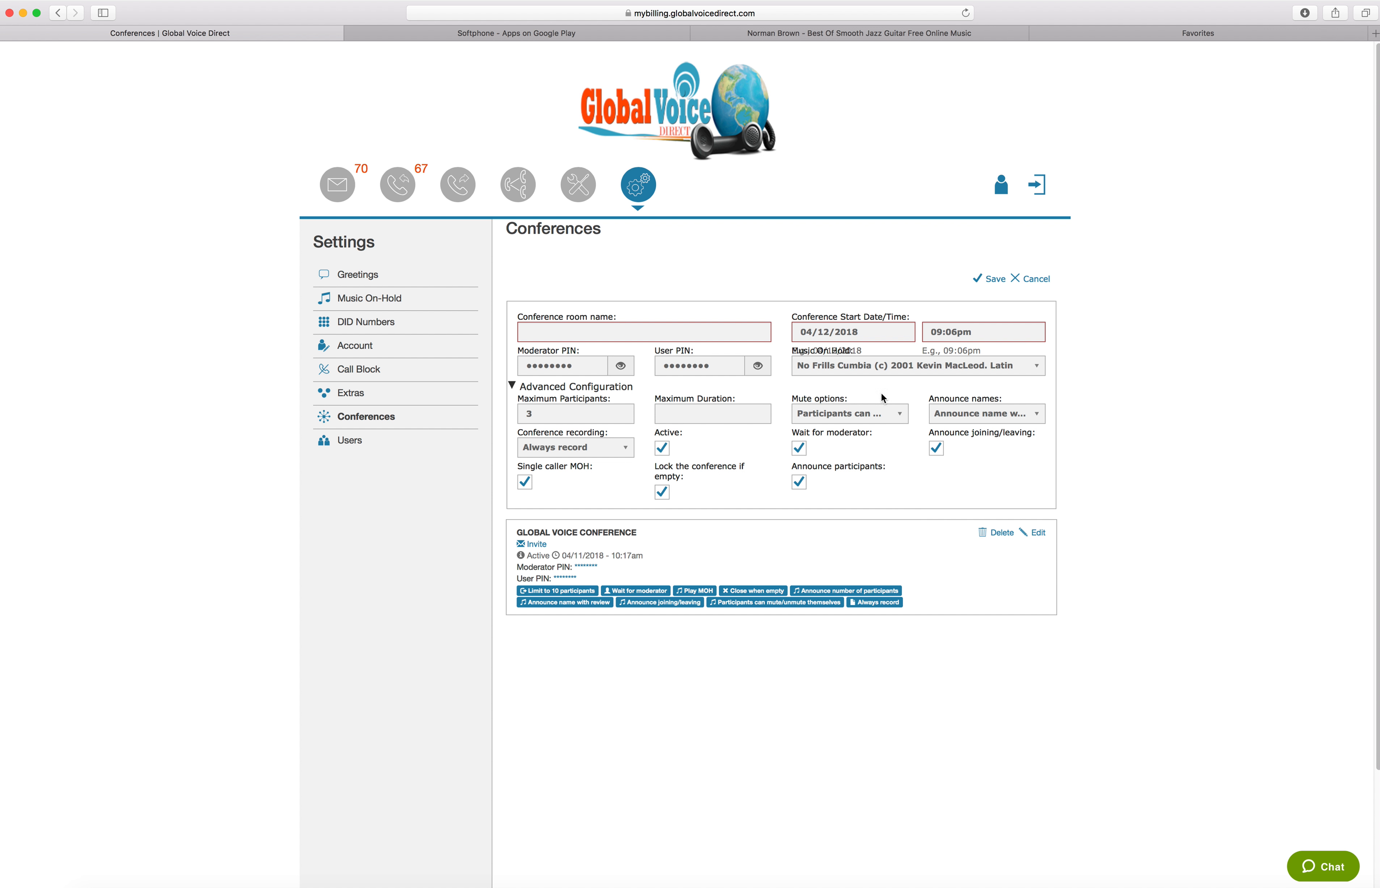
{"action": "left_click", "coordinate": [951, 414]}
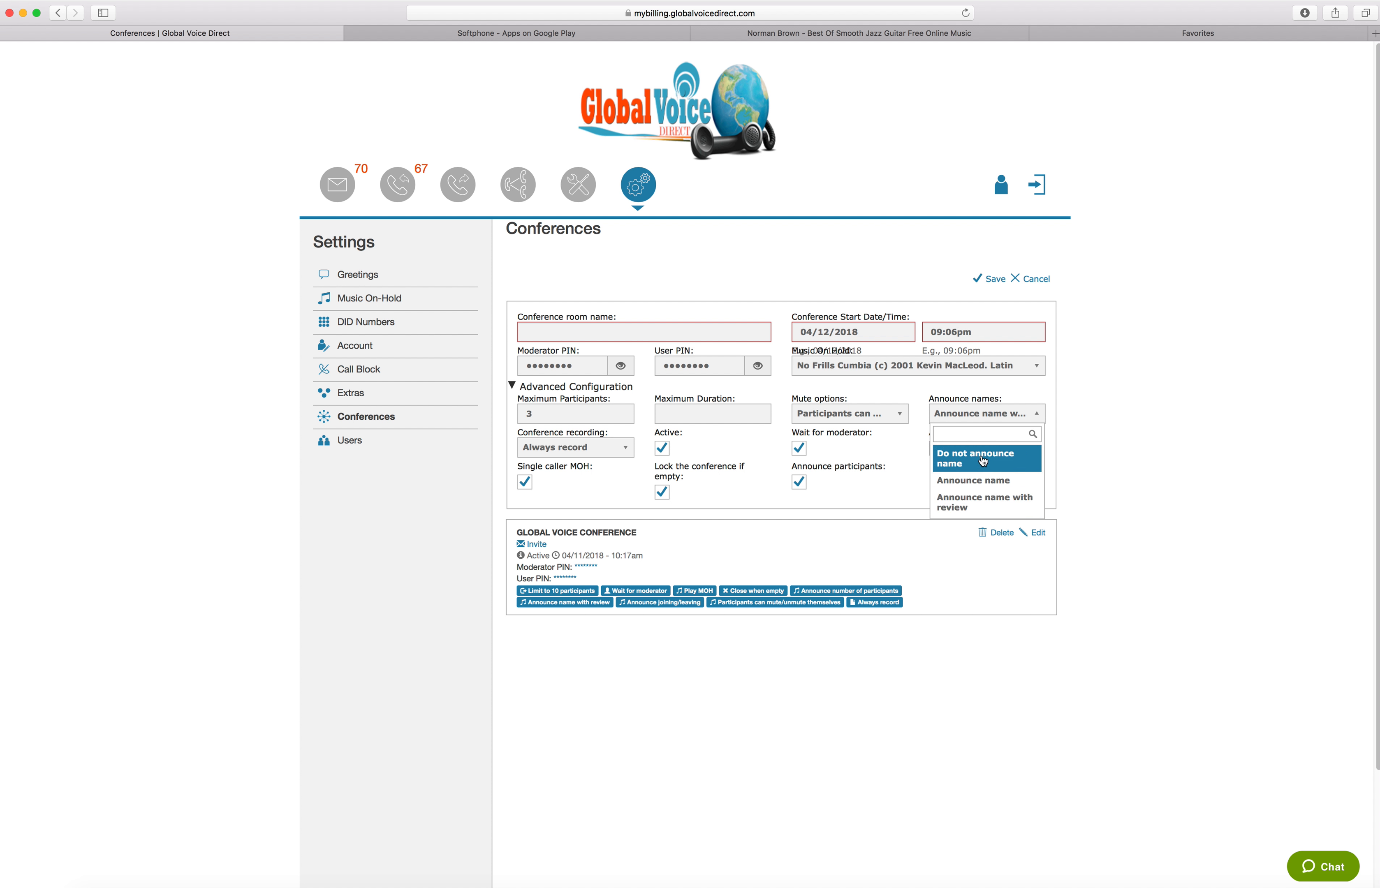
{"action": "left_click", "coordinate": [889, 458]}
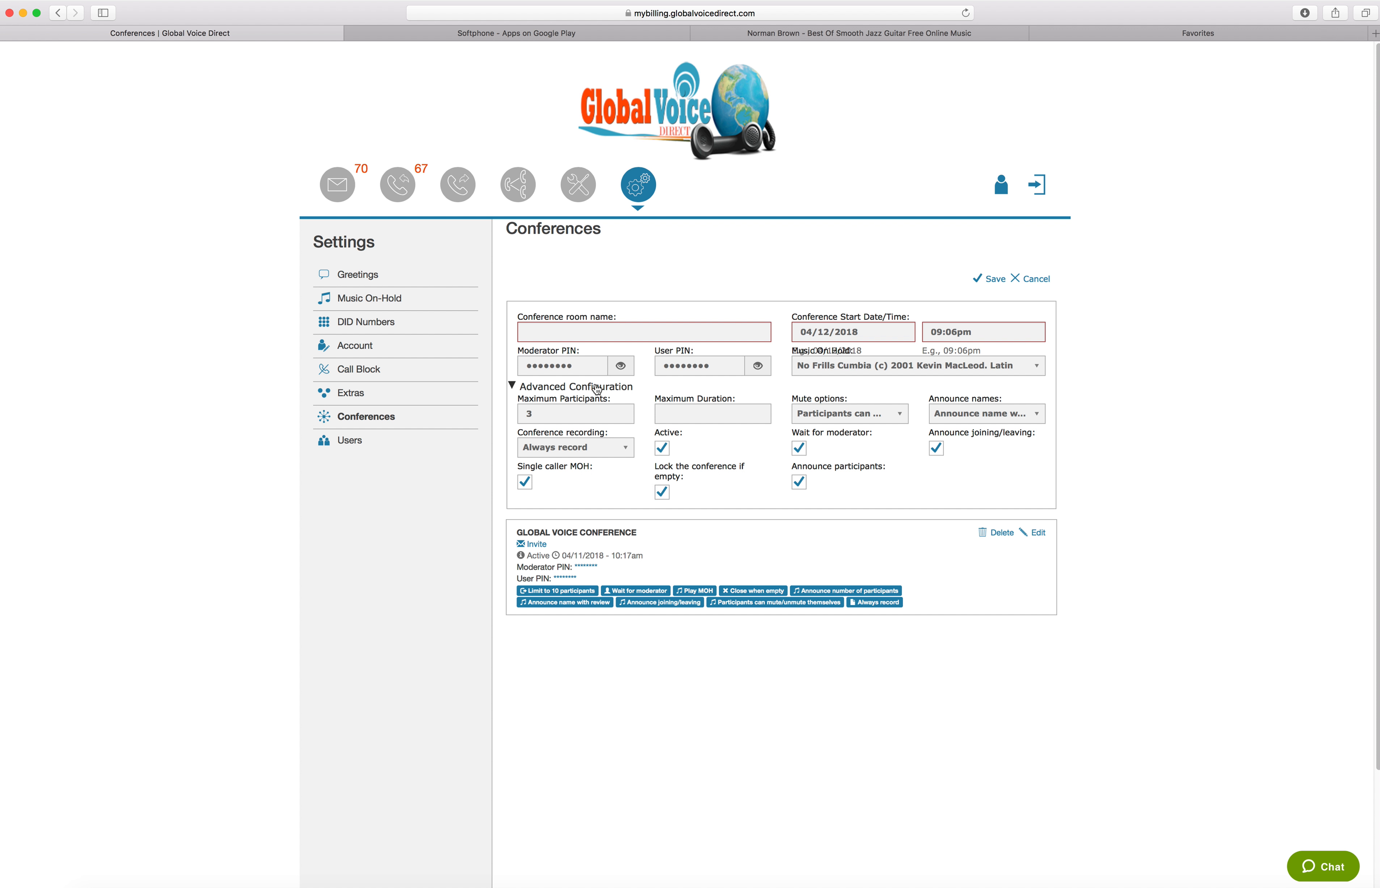
{"action": "left_click", "coordinate": [1038, 279]}
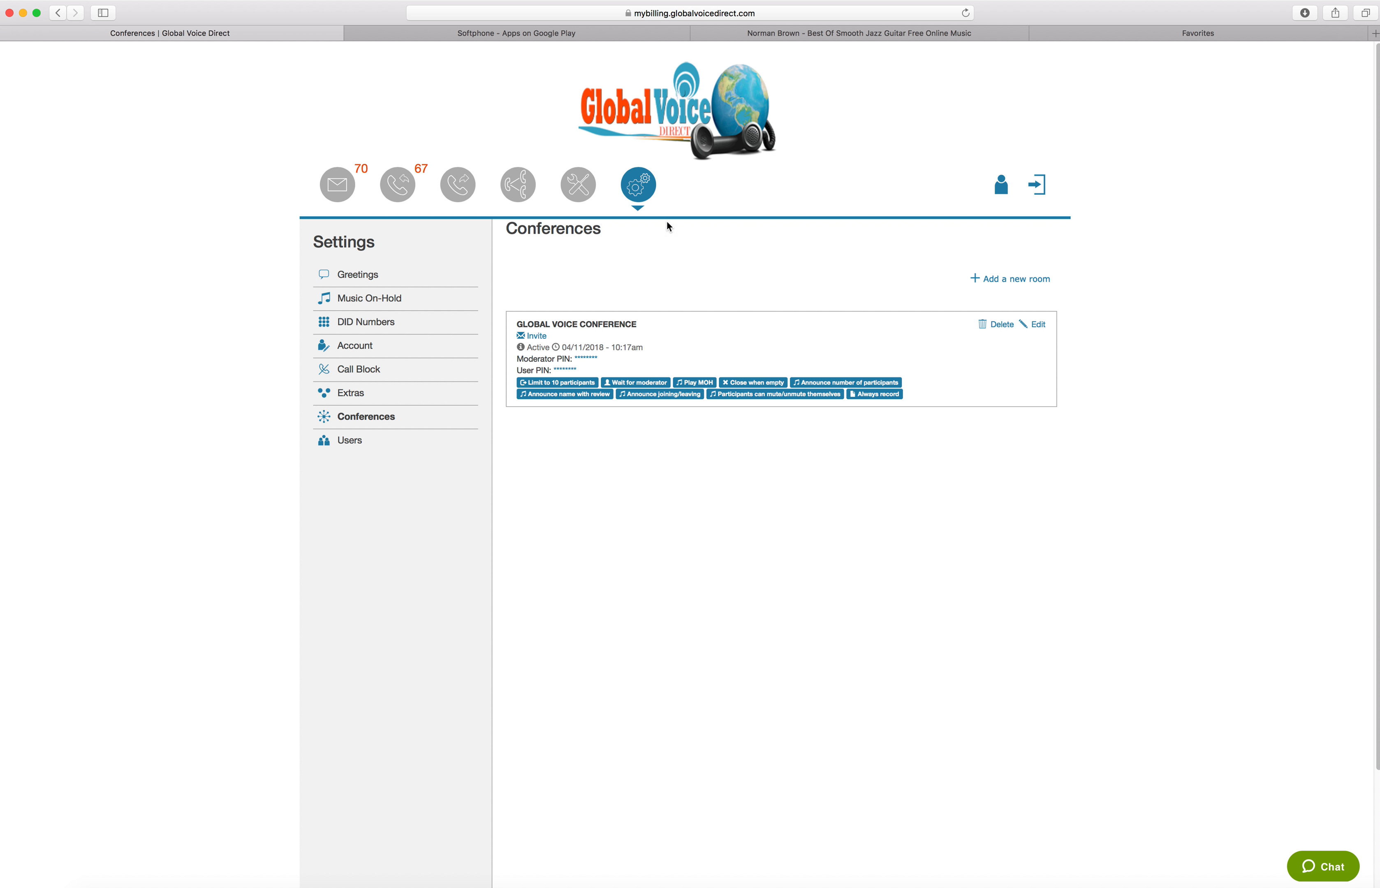
Return to the Tools section and open the live support chat
{"action": "left_click", "coordinate": [580, 183]}
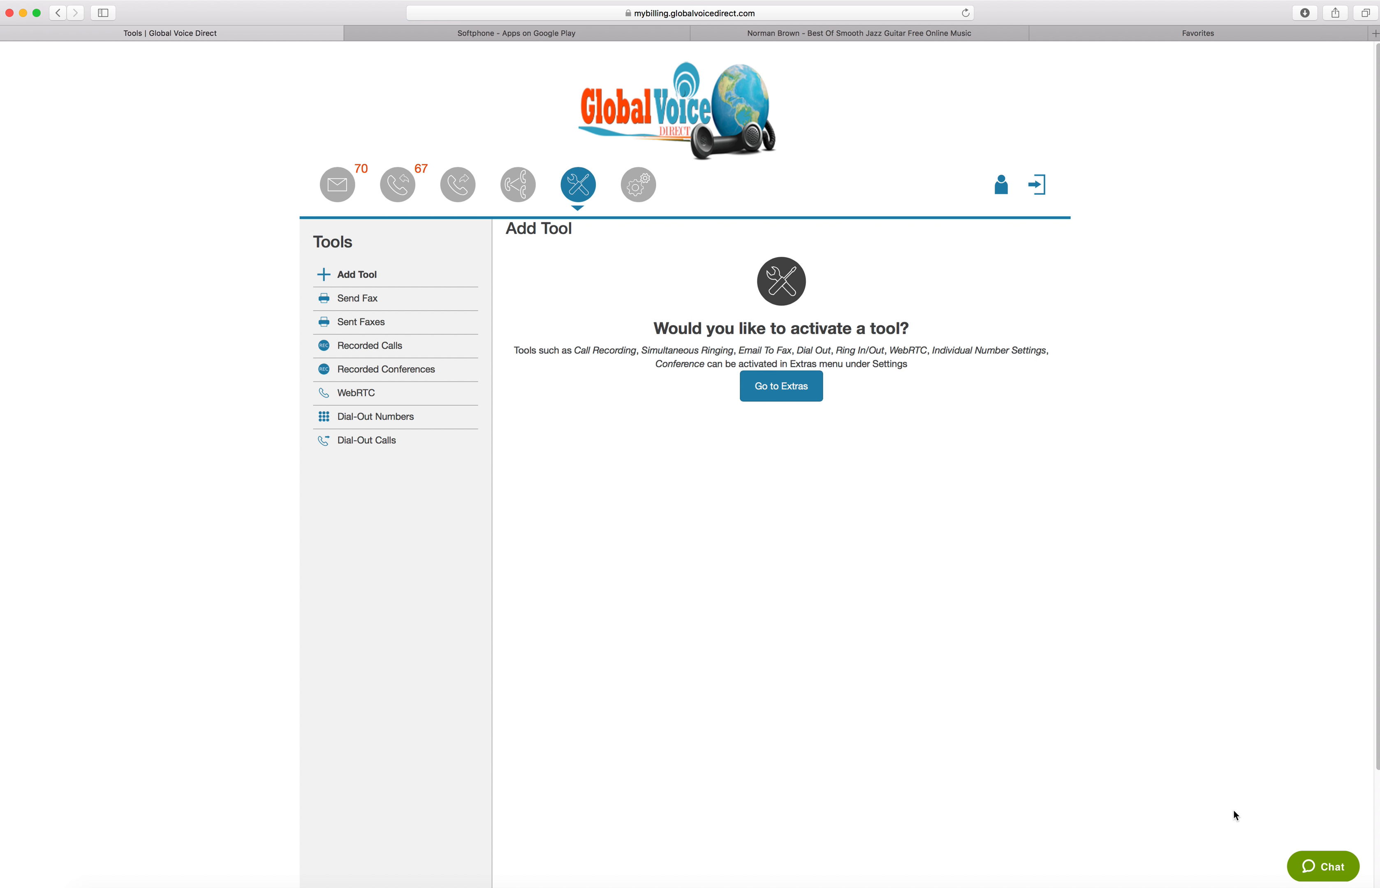
{"action": "left_click", "coordinate": [1324, 867]}
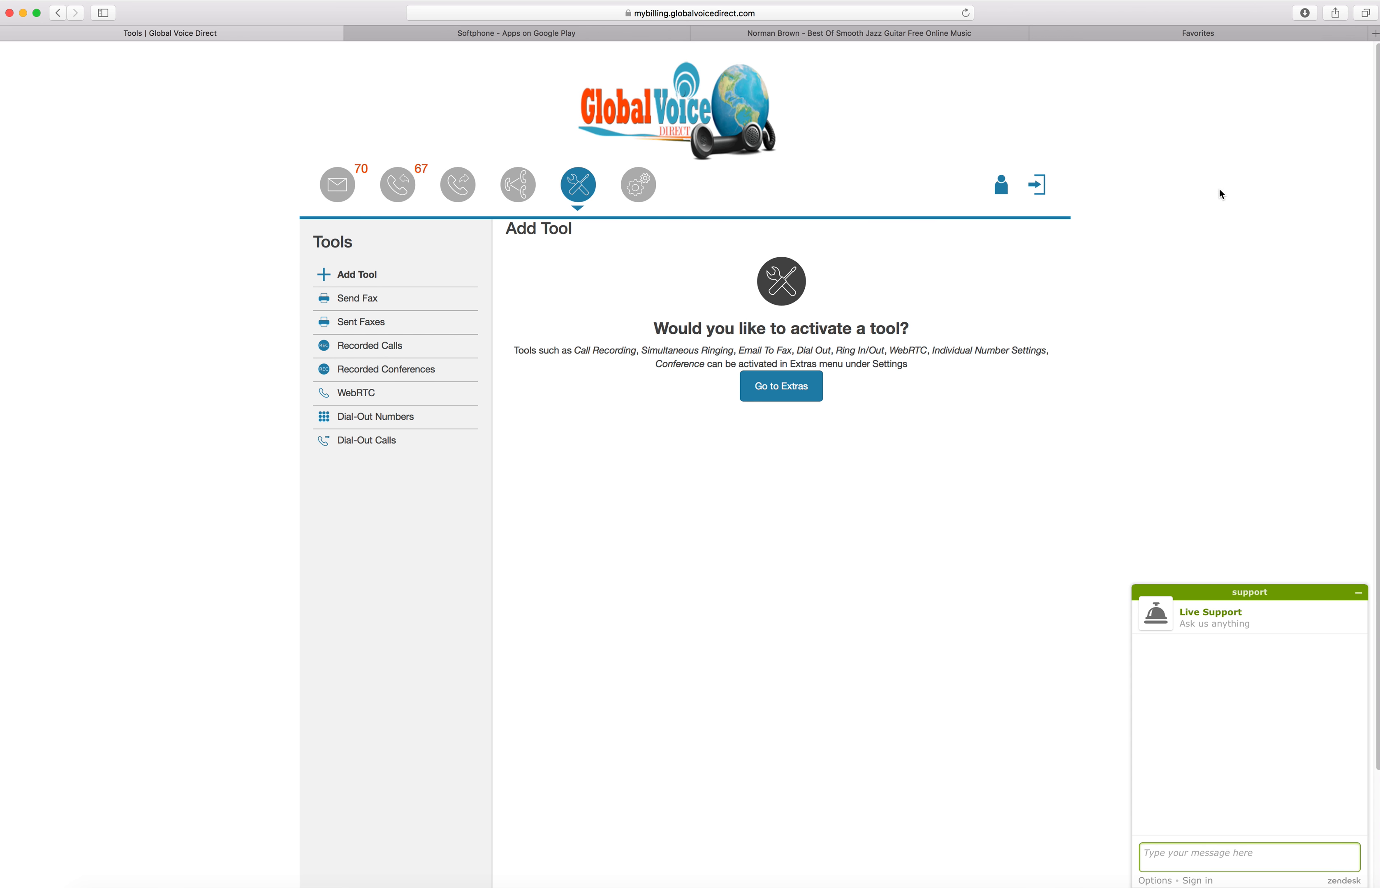
{"action": "left_click", "coordinate": [1364, 0]}
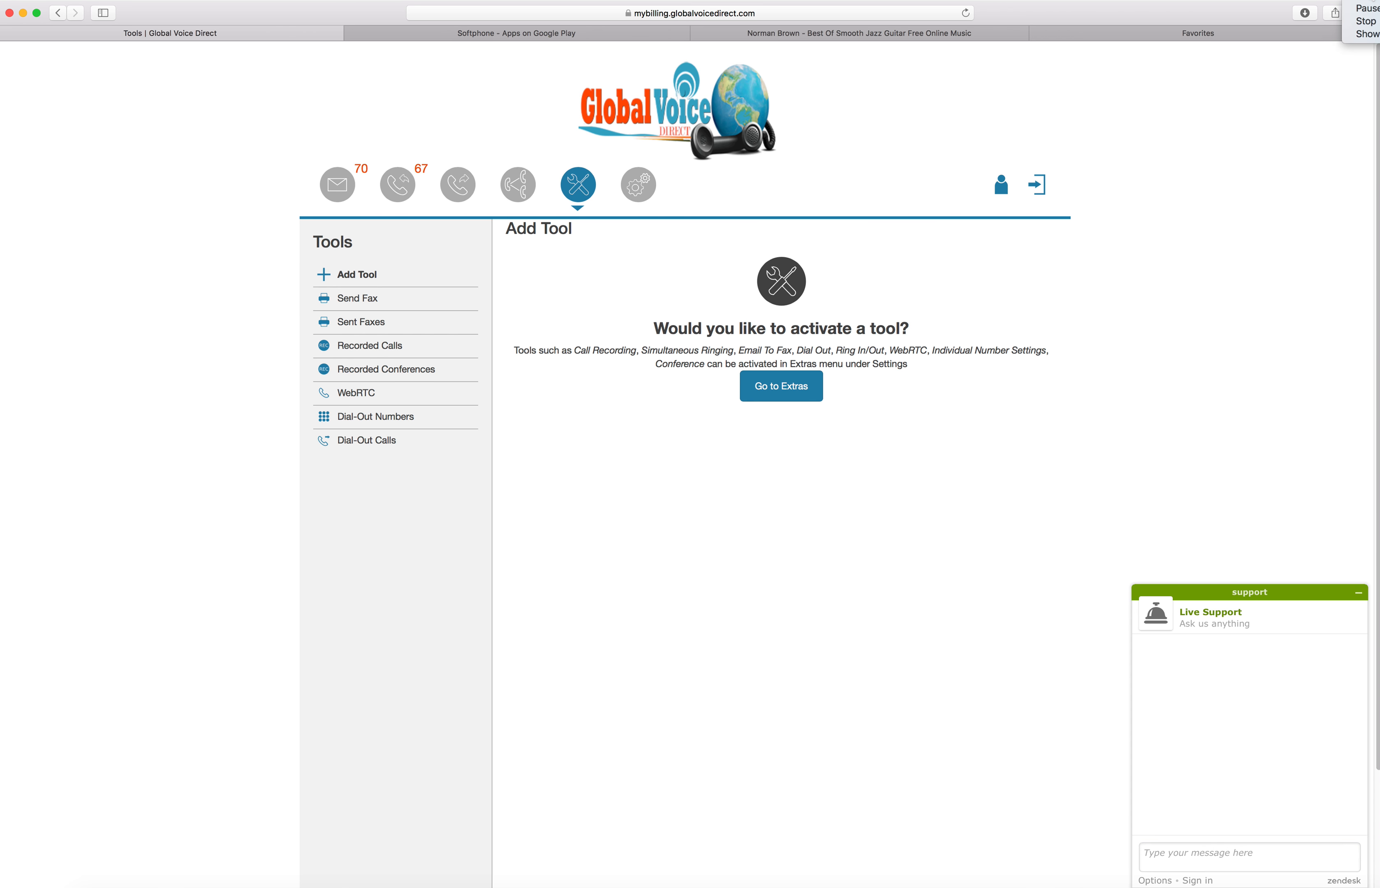